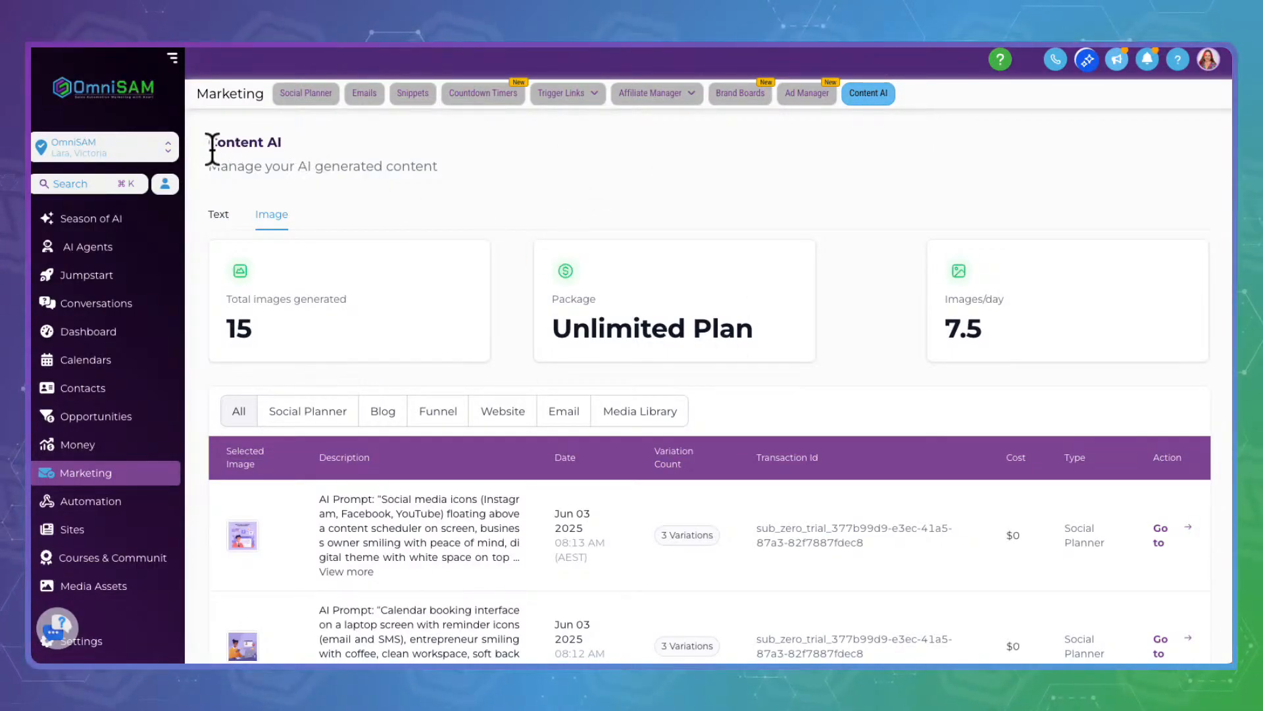
# - Review the Content AI image history, filtering it by Social Planner, Blog, Funnel, Website, Email and Media Library
pyautogui.moveTo(211, 164); pyautogui.dragTo(458, 154)
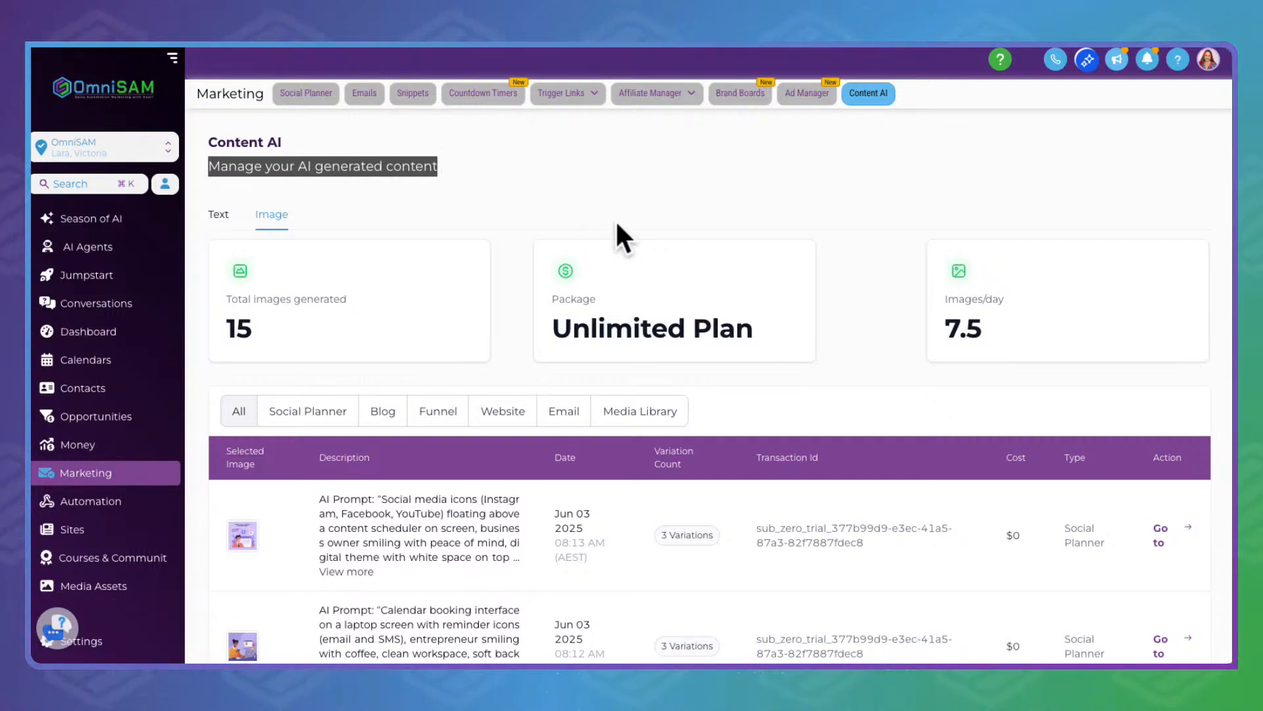
pyautogui.scroll(-1, 616, 225)
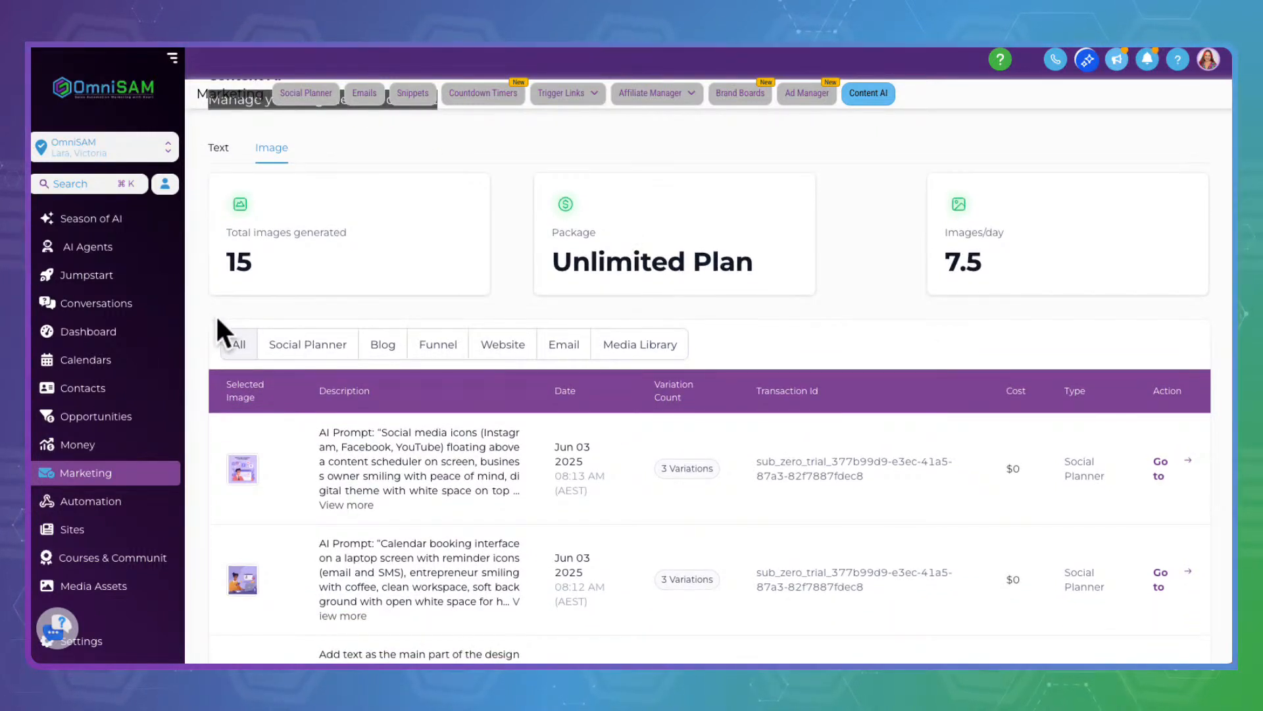
pyautogui.scroll(-1, 290, 335)
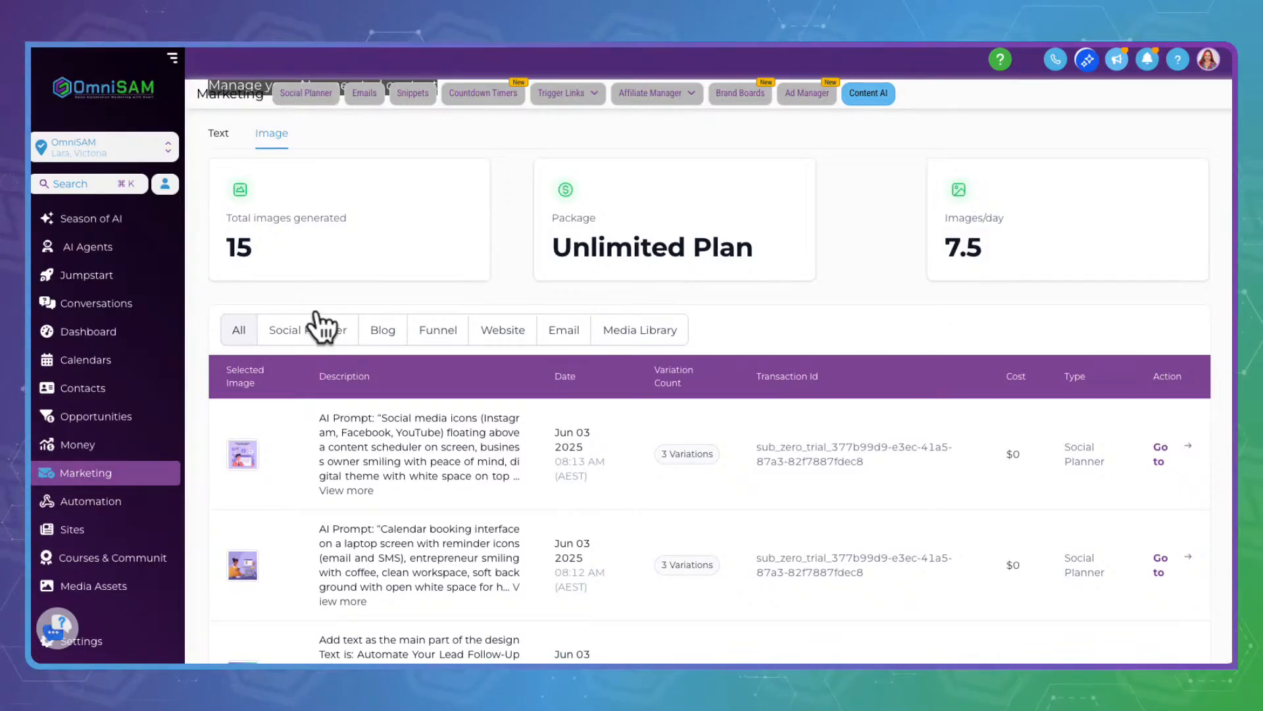
pyautogui.click(316, 325)
pyautogui.click(390, 405)
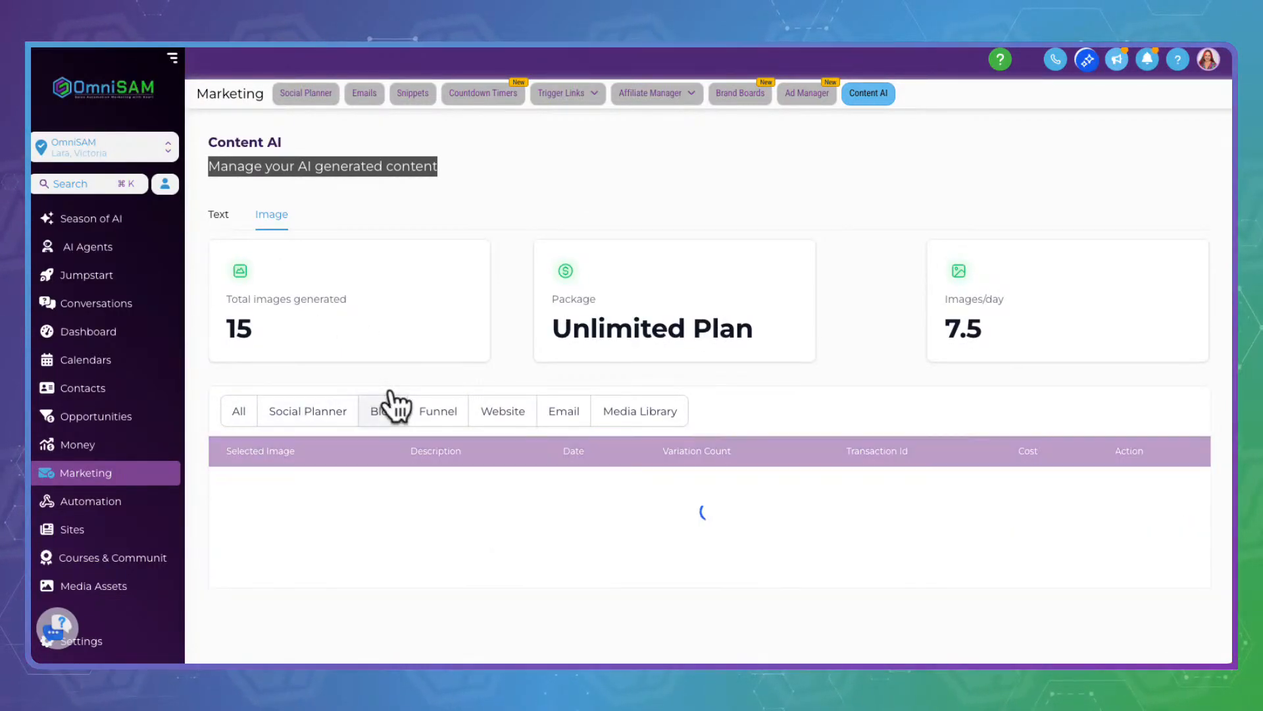
pyautogui.click(461, 404)
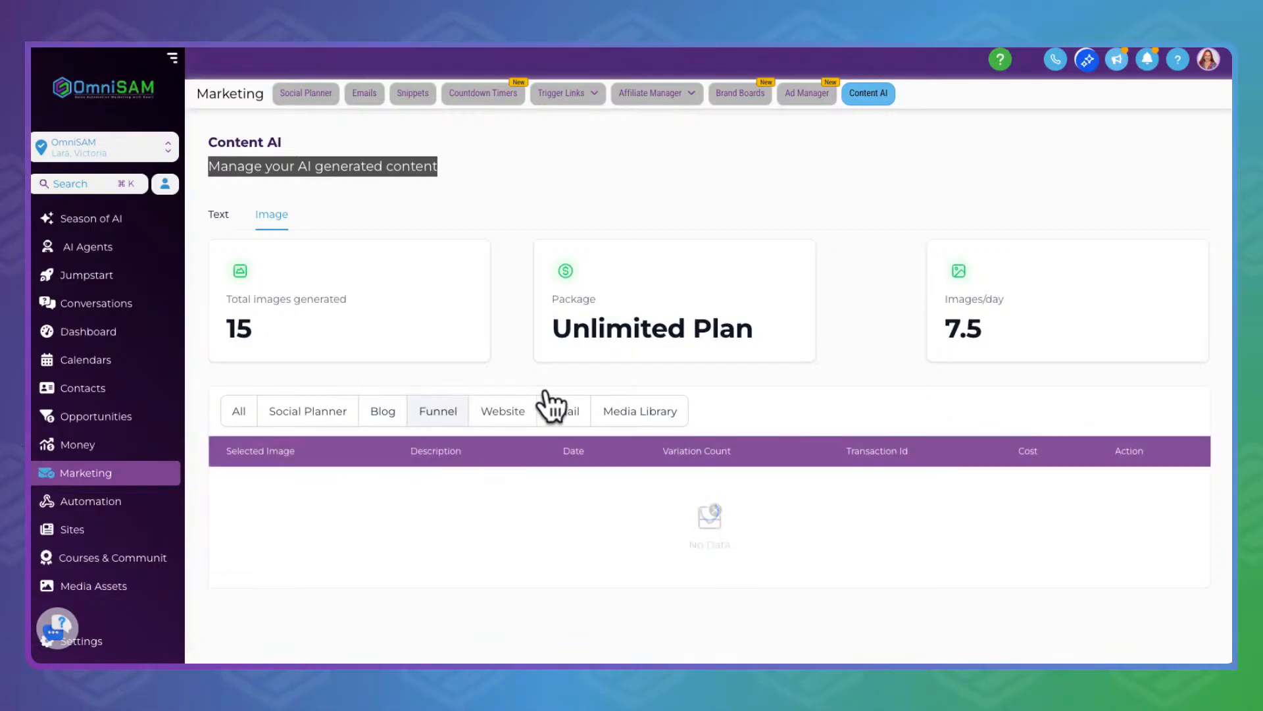
pyautogui.click(522, 404)
pyautogui.click(579, 404)
pyautogui.click(674, 408)
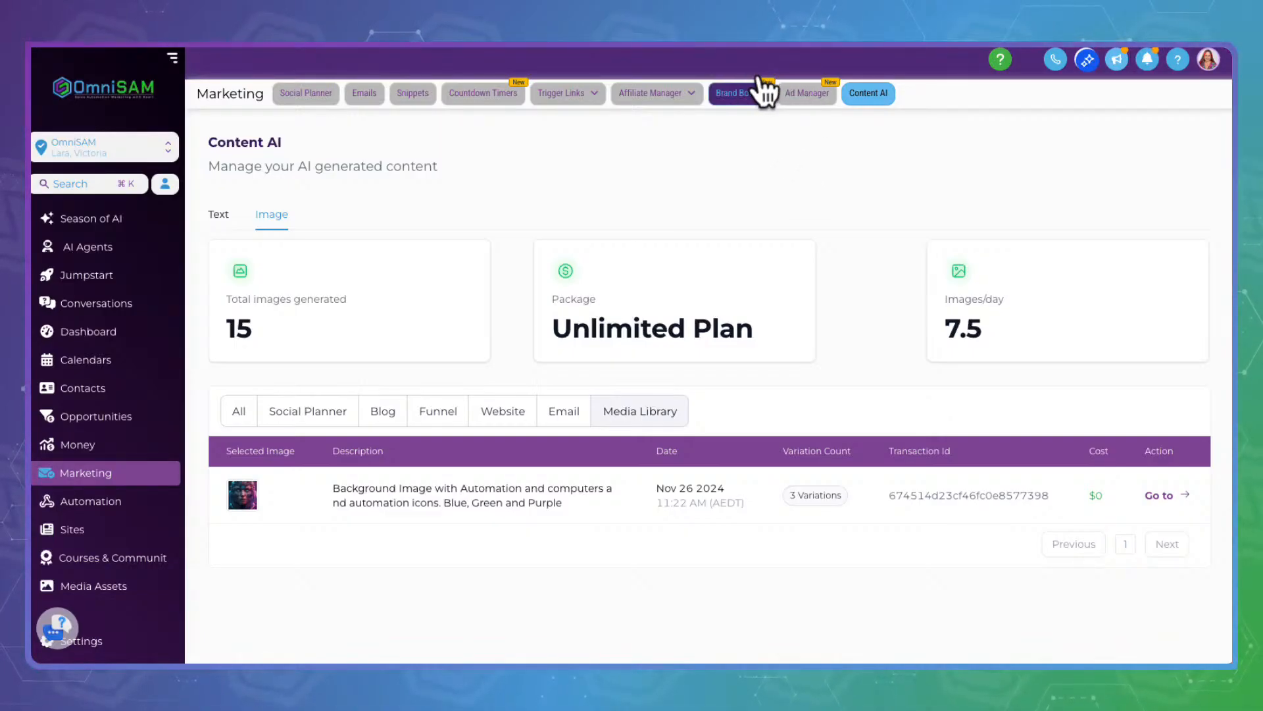
# - Go to the Brand Boards in Marketing and look over the listed design kits
pyautogui.click(760, 91)
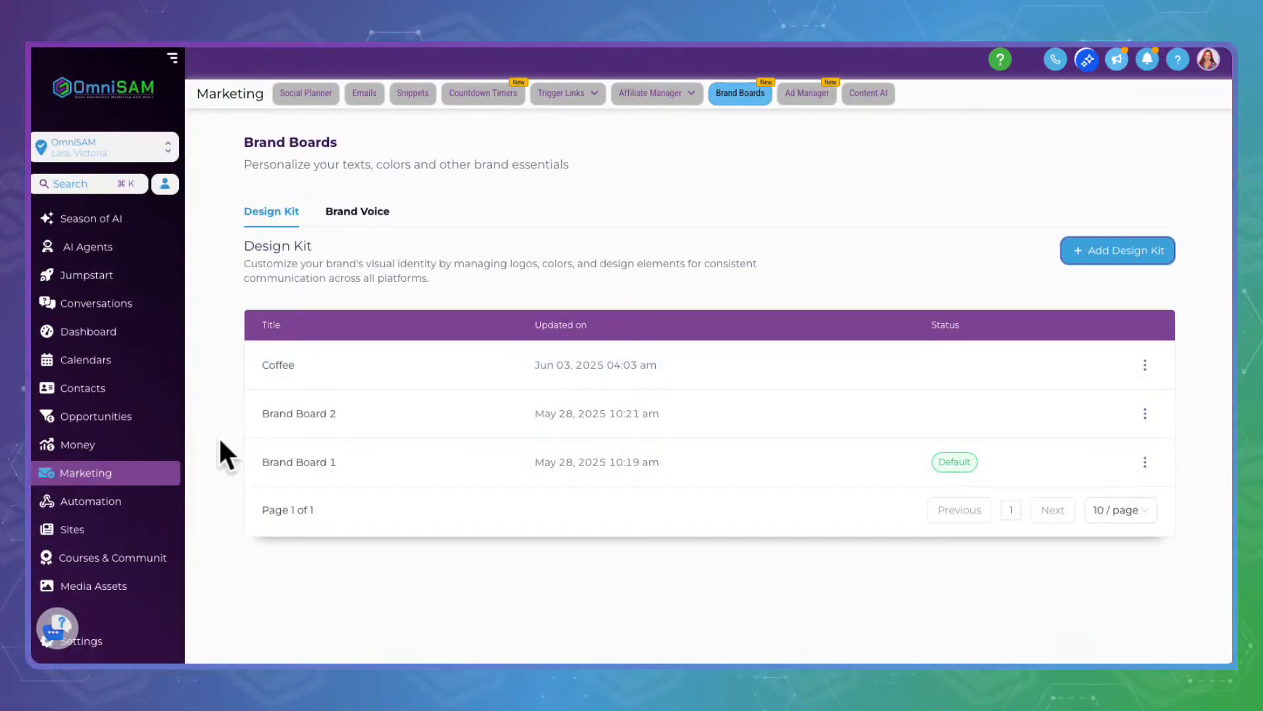
pyautogui.moveTo(232, 454); pyautogui.dragTo(336, 460)
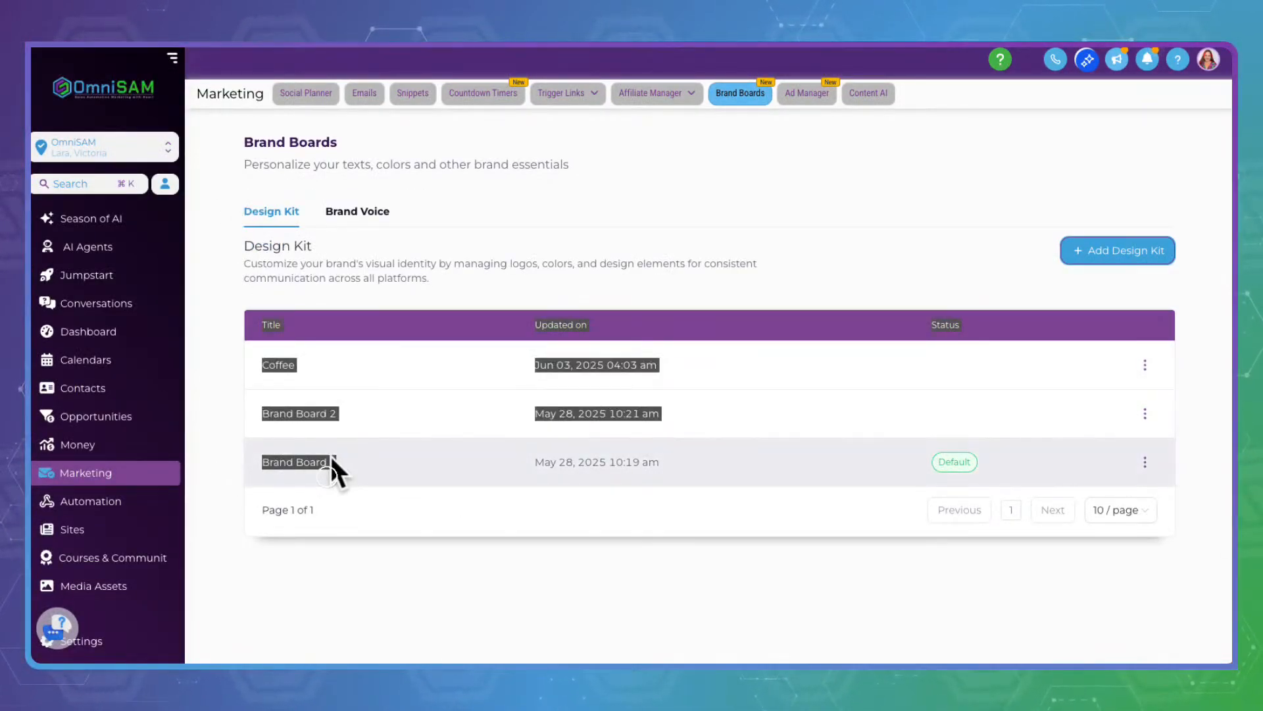
pyautogui.click(329, 501)
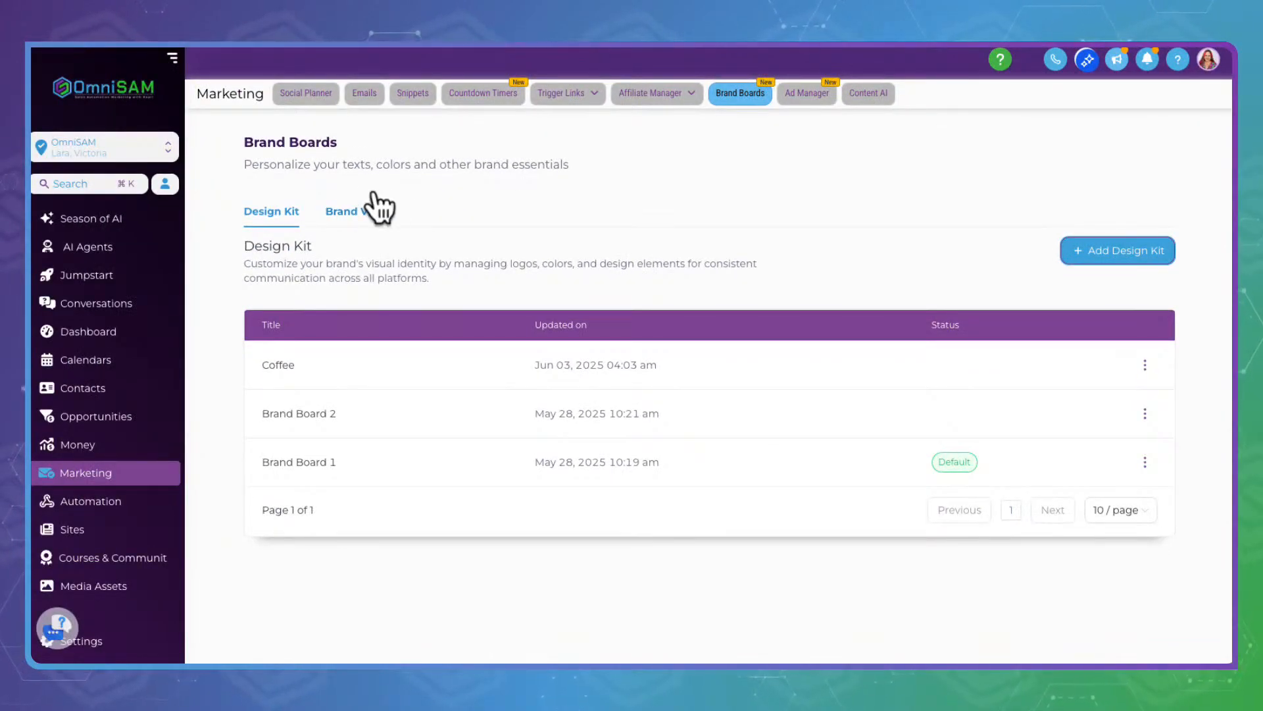
# - Show the Brand Voice list and open the OmniSAM Brand Voice for viewing
pyautogui.click(378, 210)
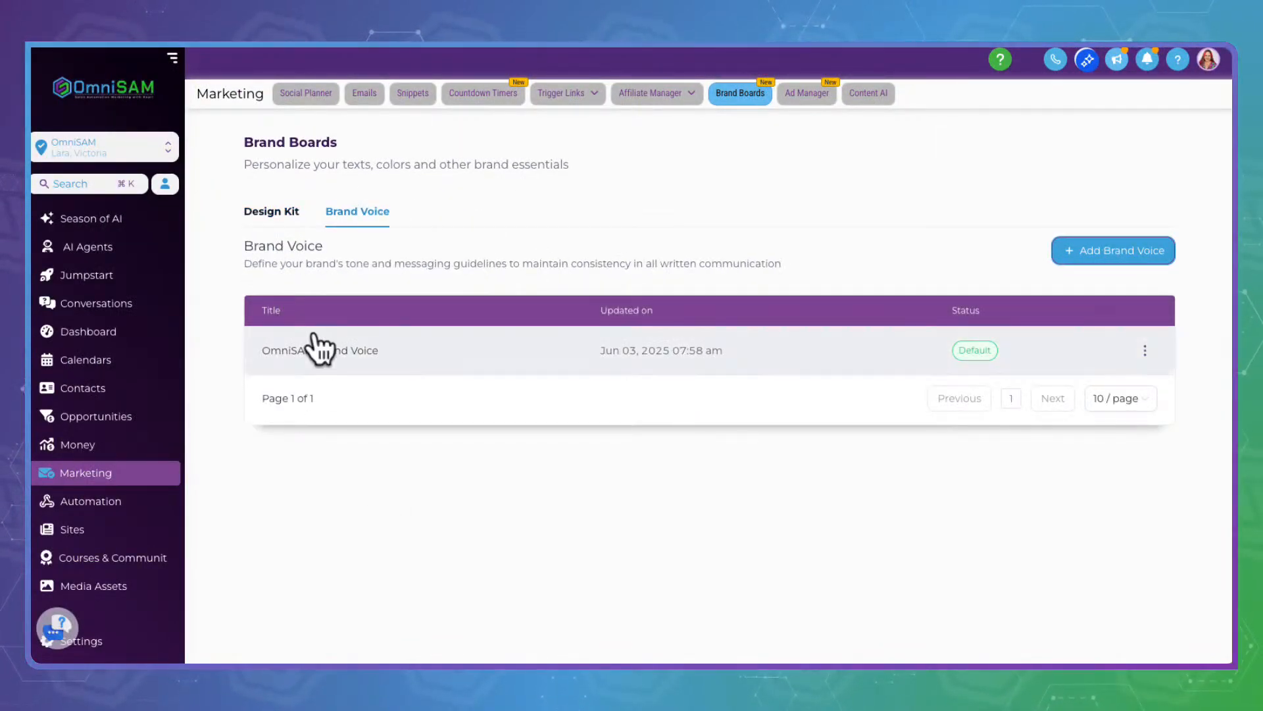
pyautogui.moveTo(282, 345); pyautogui.dragTo(400, 347)
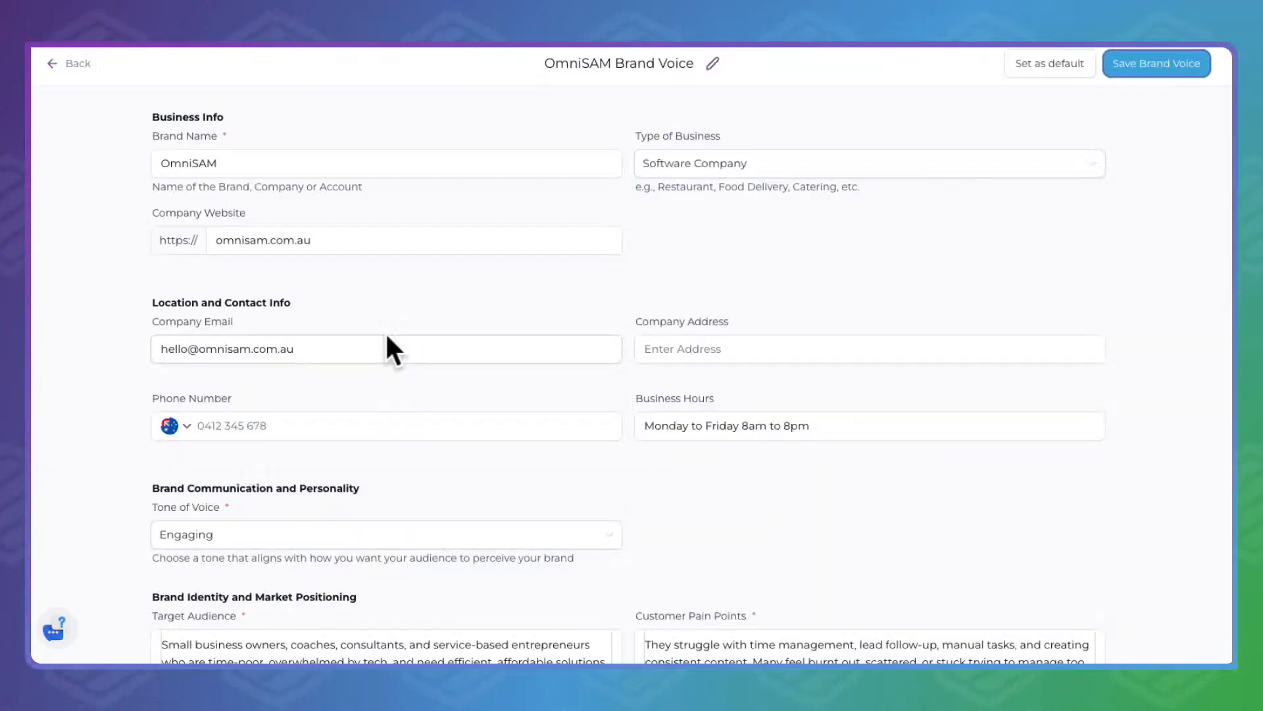
pyautogui.click(71, 59)
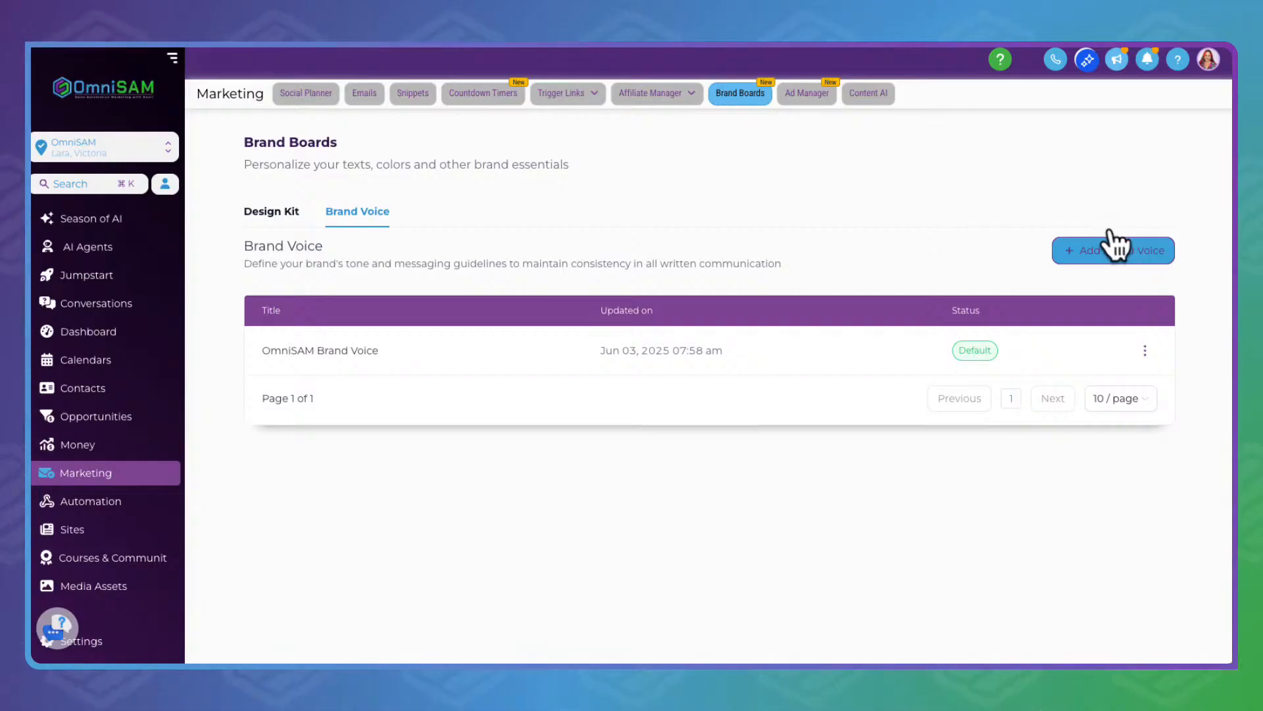
pyautogui.click(370, 342)
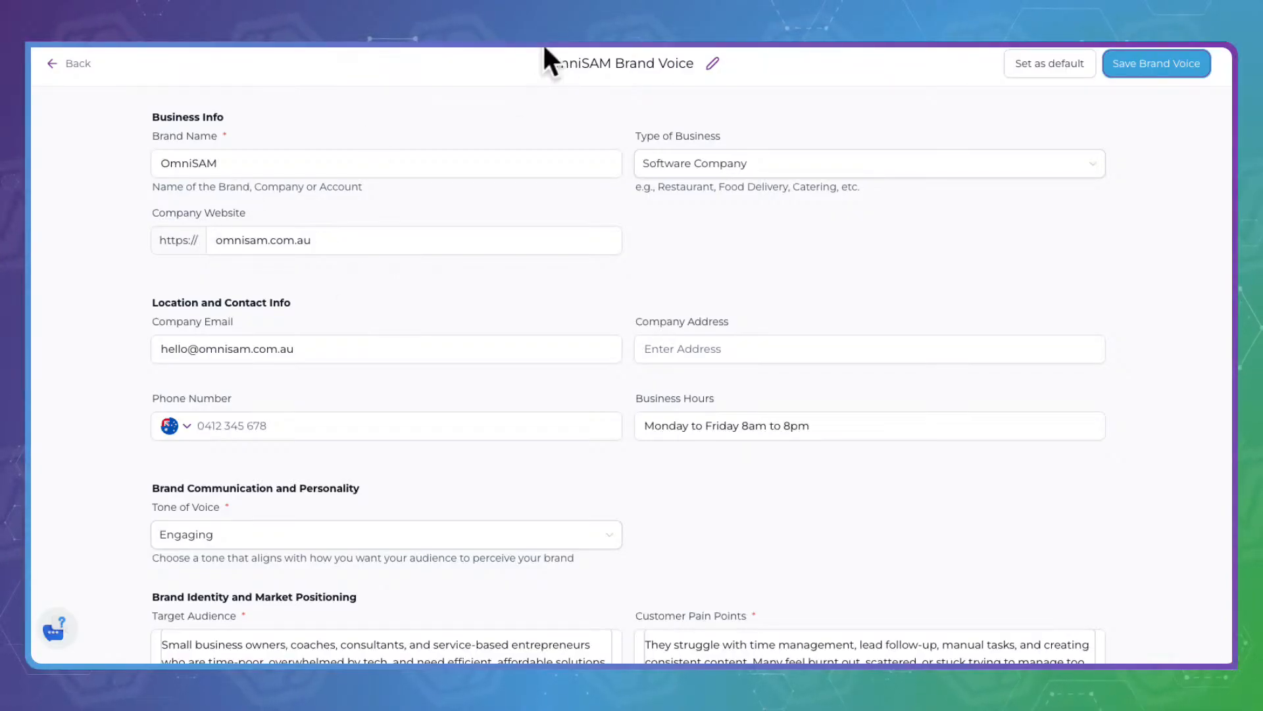
# - Examine the brand voice's title and its Business Info fields for brand name, type of business and company website
pyautogui.moveTo(547, 60); pyautogui.dragTo(701, 59)
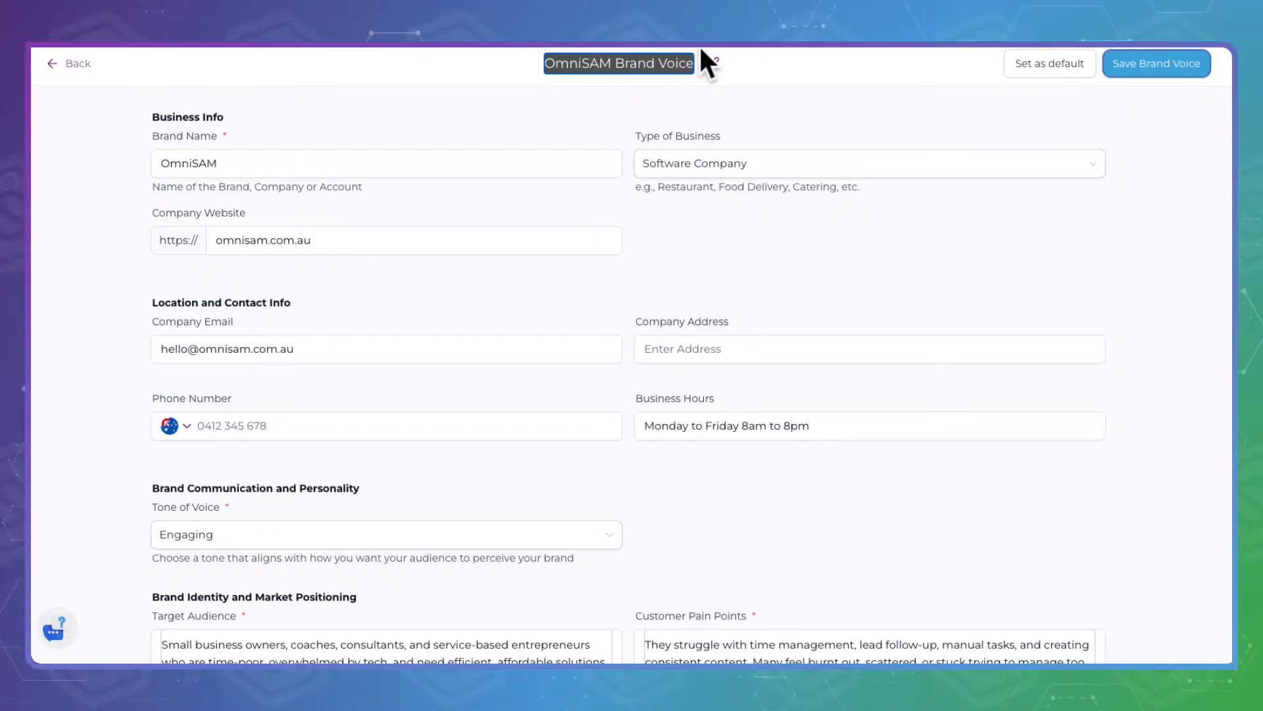
pyautogui.click(621, 61)
pyautogui.moveTo(621, 60); pyautogui.dragTo(535, 56)
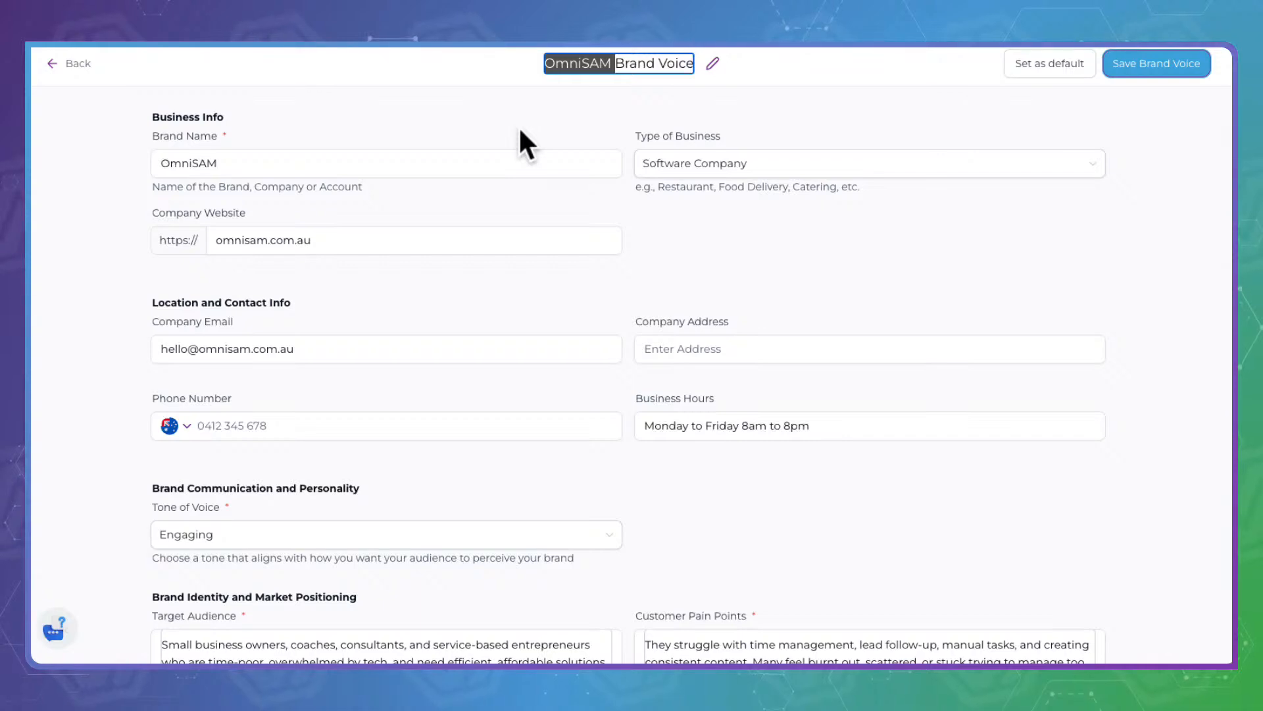
pyautogui.click(510, 110)
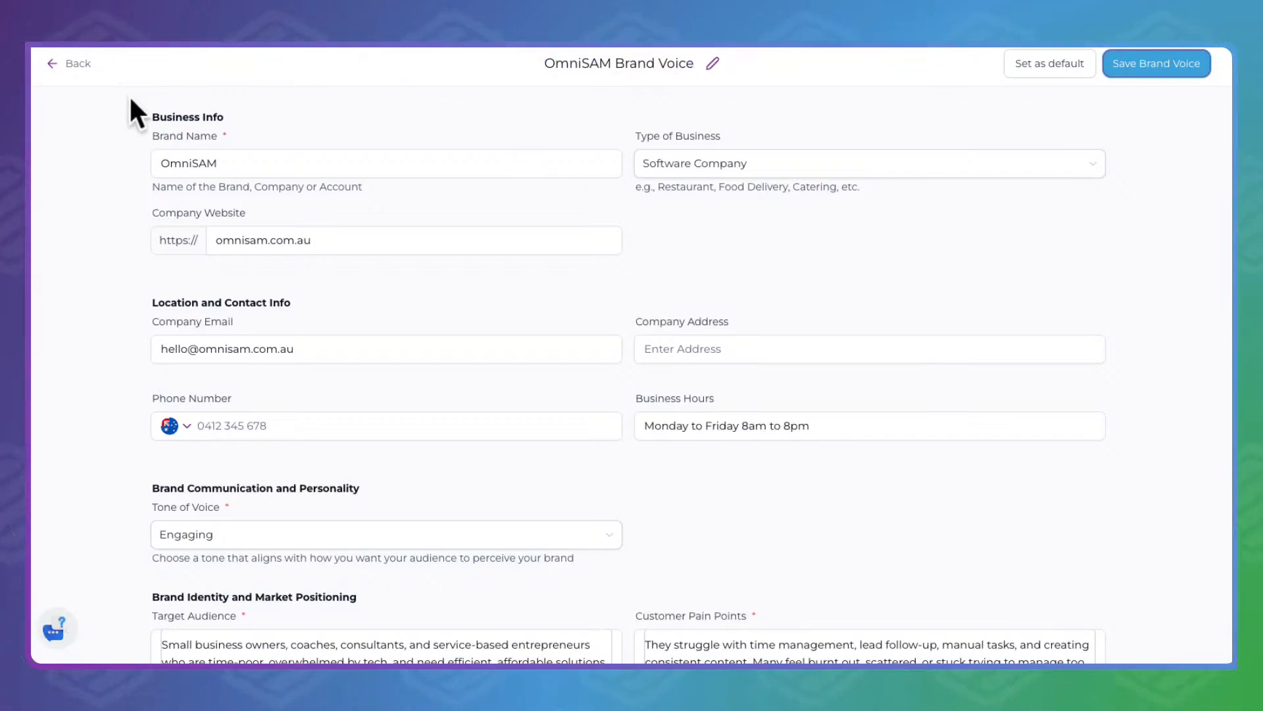
pyautogui.click(246, 159)
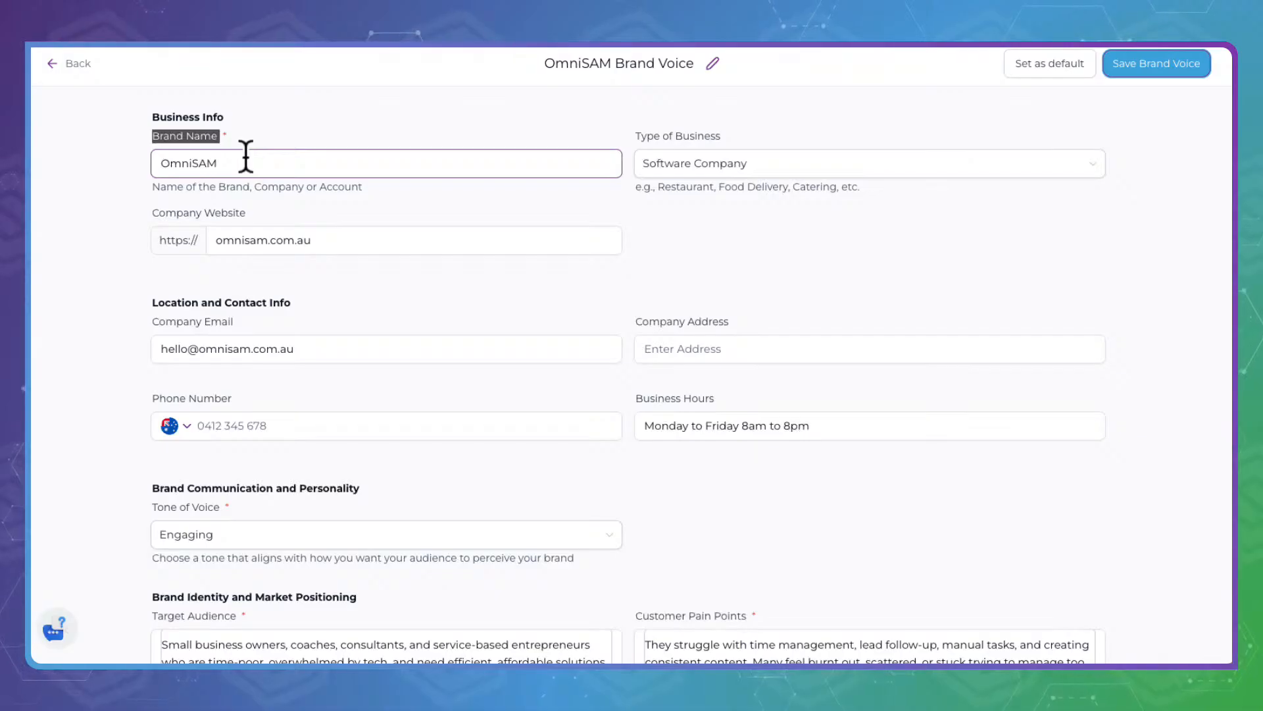
pyautogui.click(645, 130)
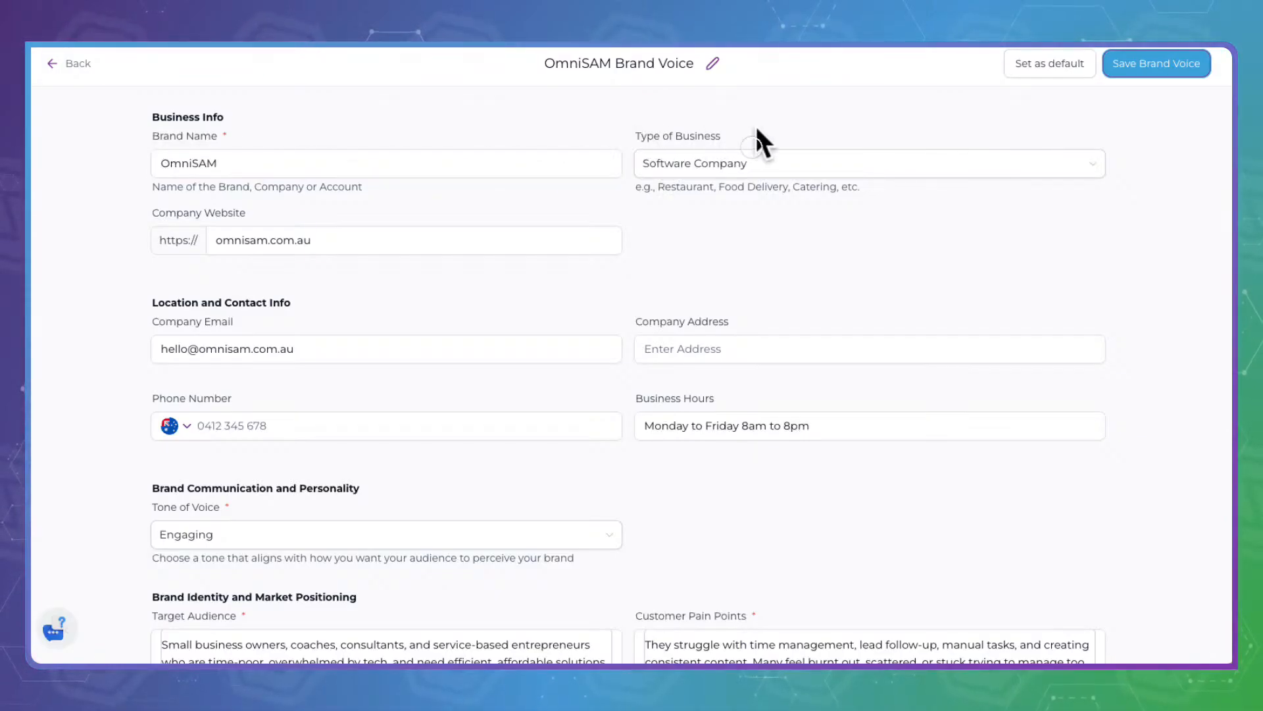
pyautogui.moveTo(754, 129); pyautogui.dragTo(623, 113)
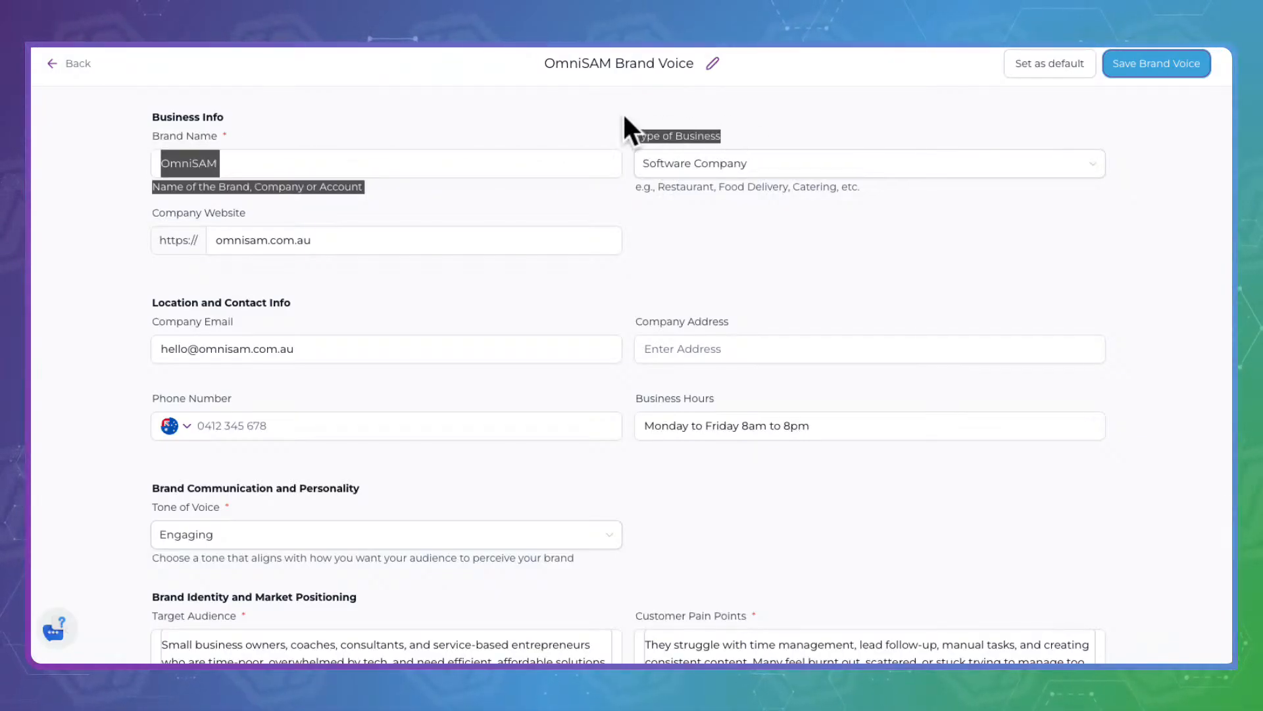
pyautogui.click(388, 266)
pyautogui.moveTo(147, 198); pyautogui.dragTo(286, 190)
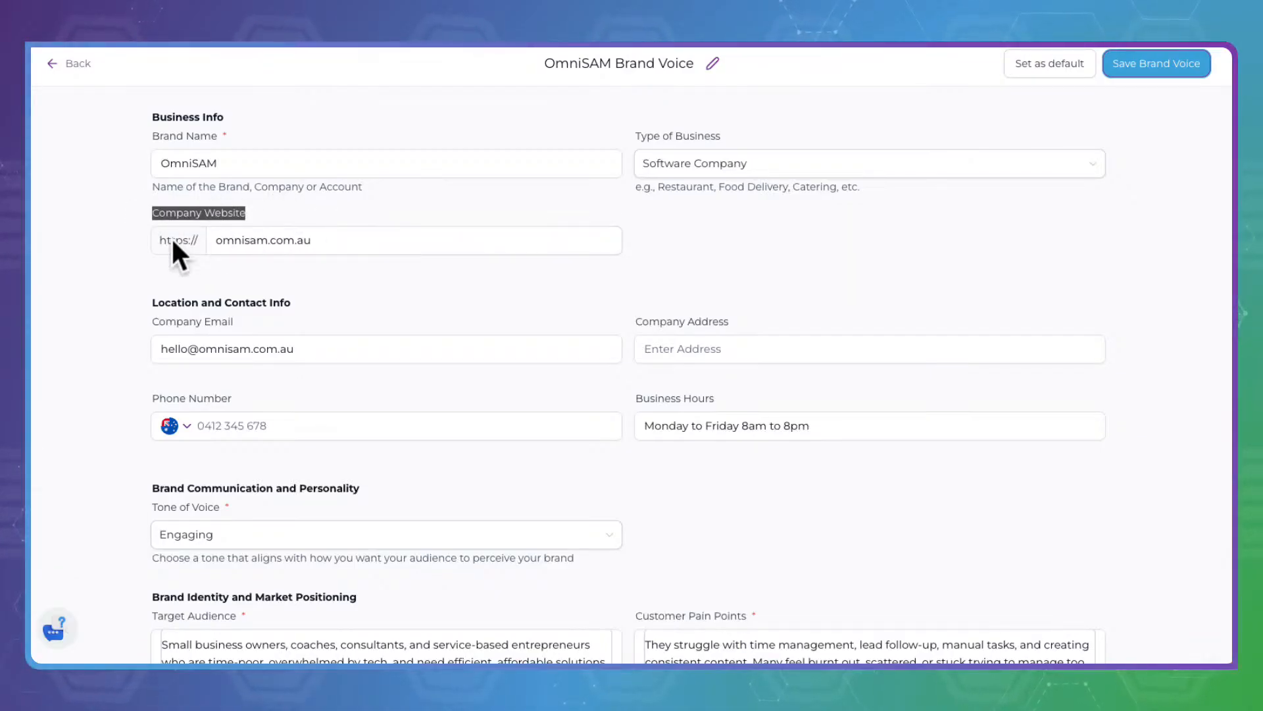
# - Look over the Location and Contact Info fields, including email, address, phone number and business hours
pyautogui.scroll(-1, 125, 314)
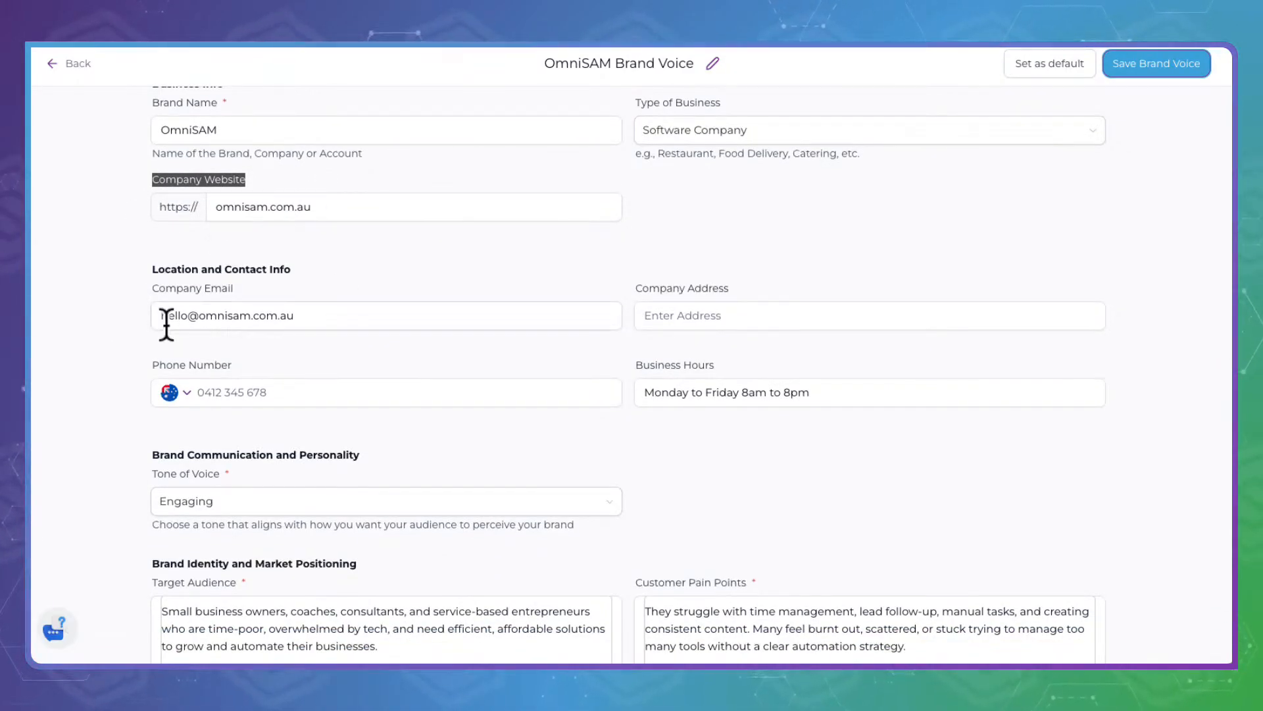
pyautogui.click(677, 313)
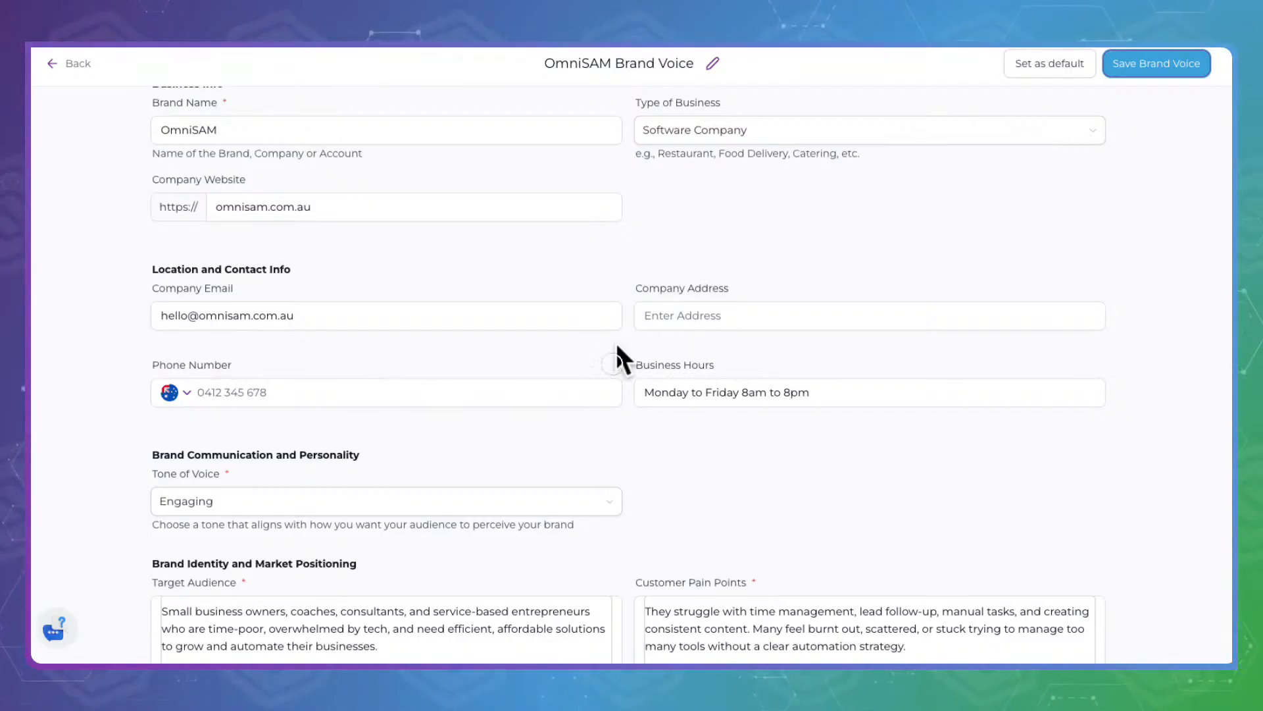
pyautogui.scroll(-1, 527, 423)
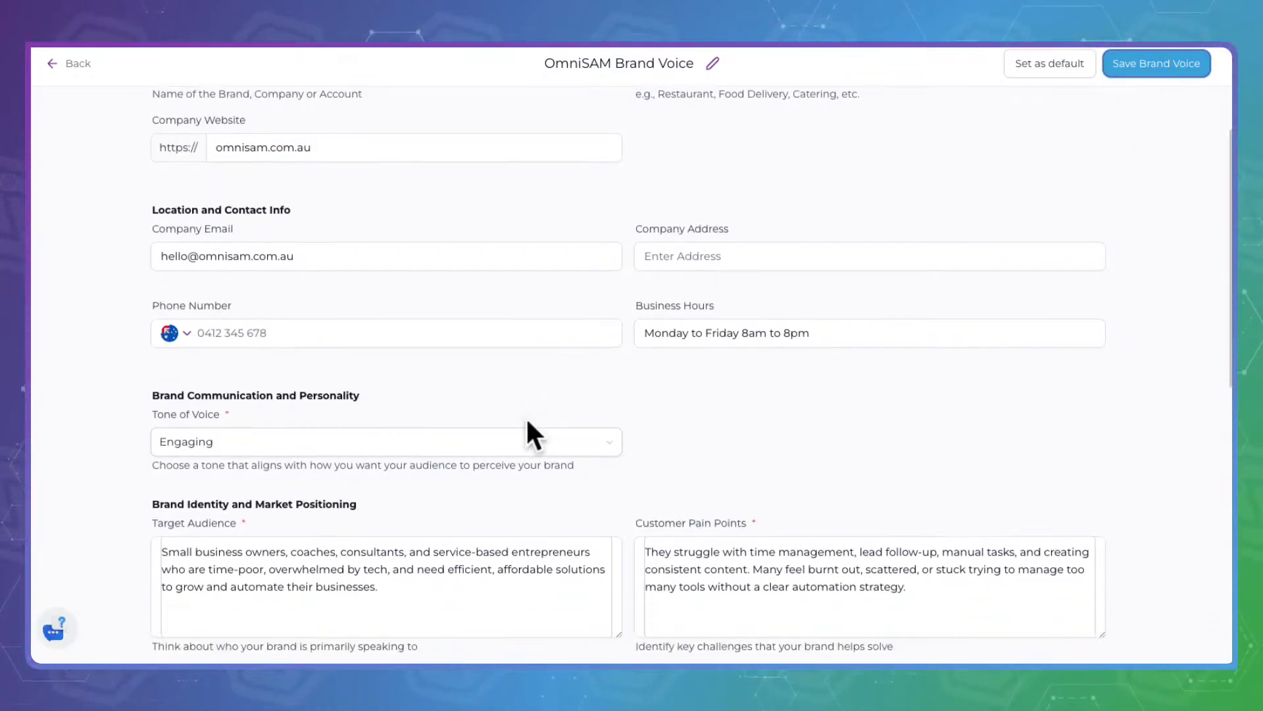
# - Check the available Tone of Voice options under Brand Communication and Personality without changing the selection
pyautogui.scroll(-1, 527, 424)
pyautogui.scroll(-1, 125, 348)
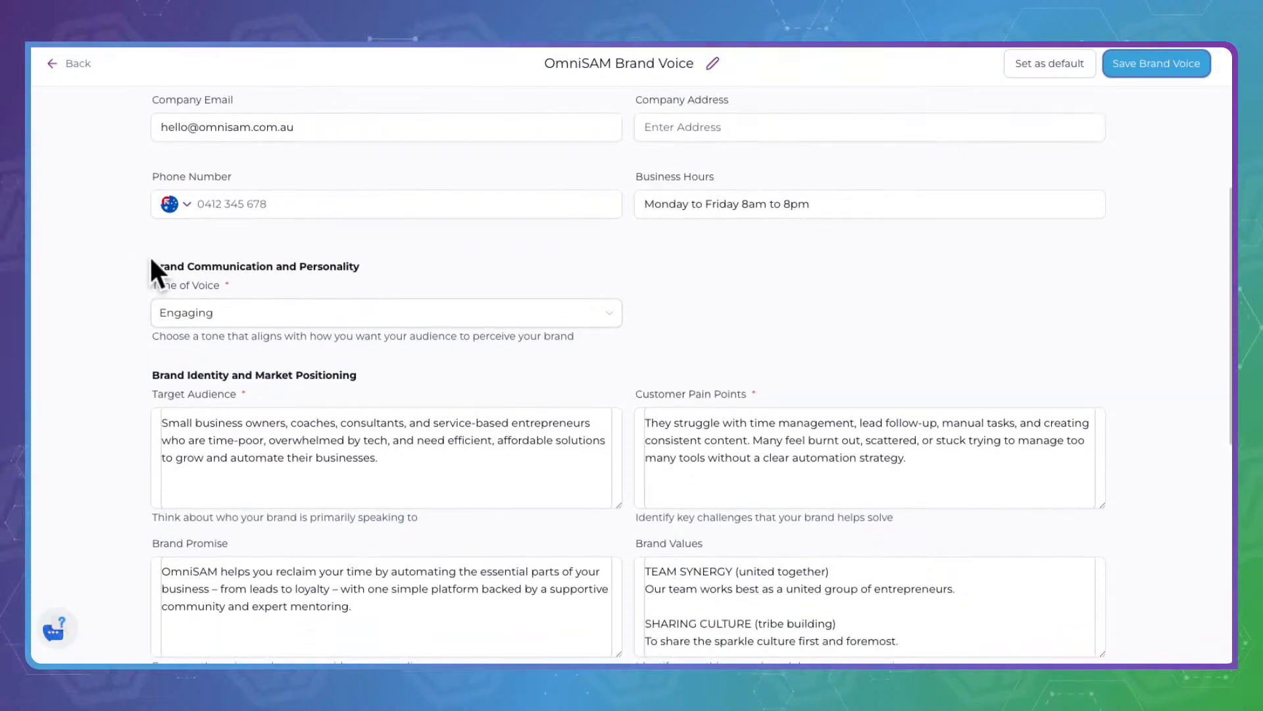
pyautogui.click(228, 304)
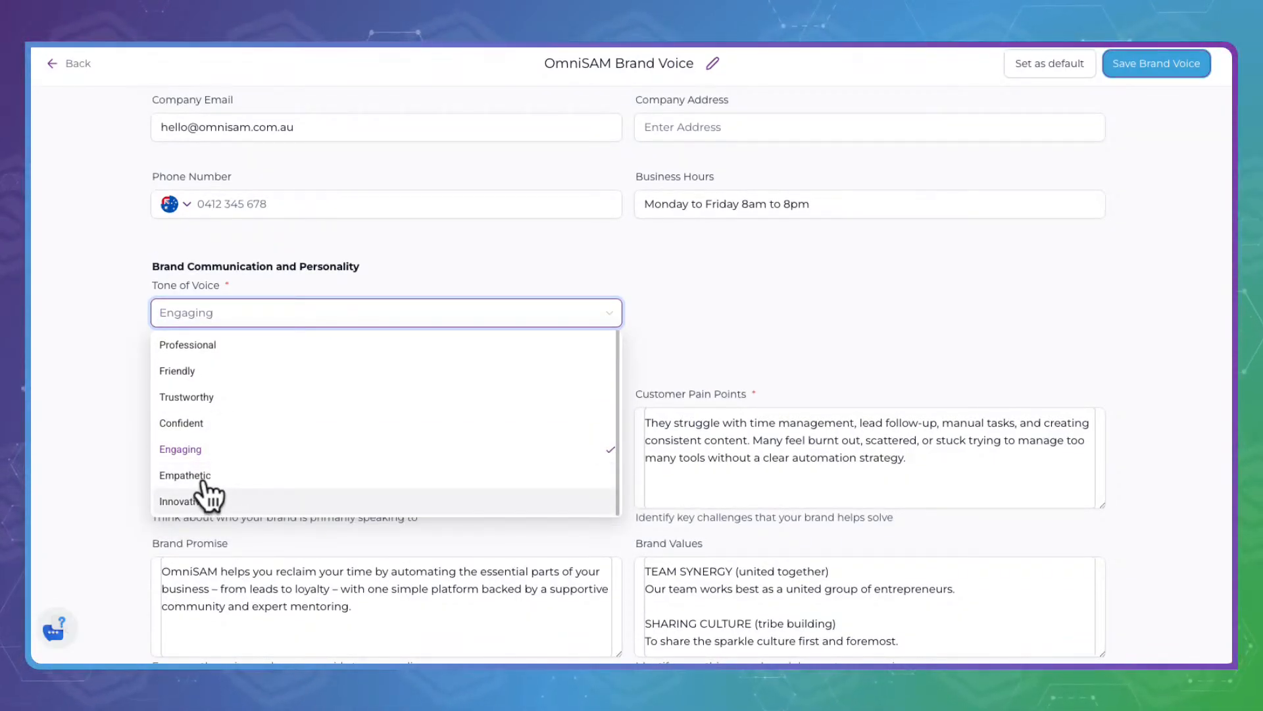
pyautogui.click(126, 479)
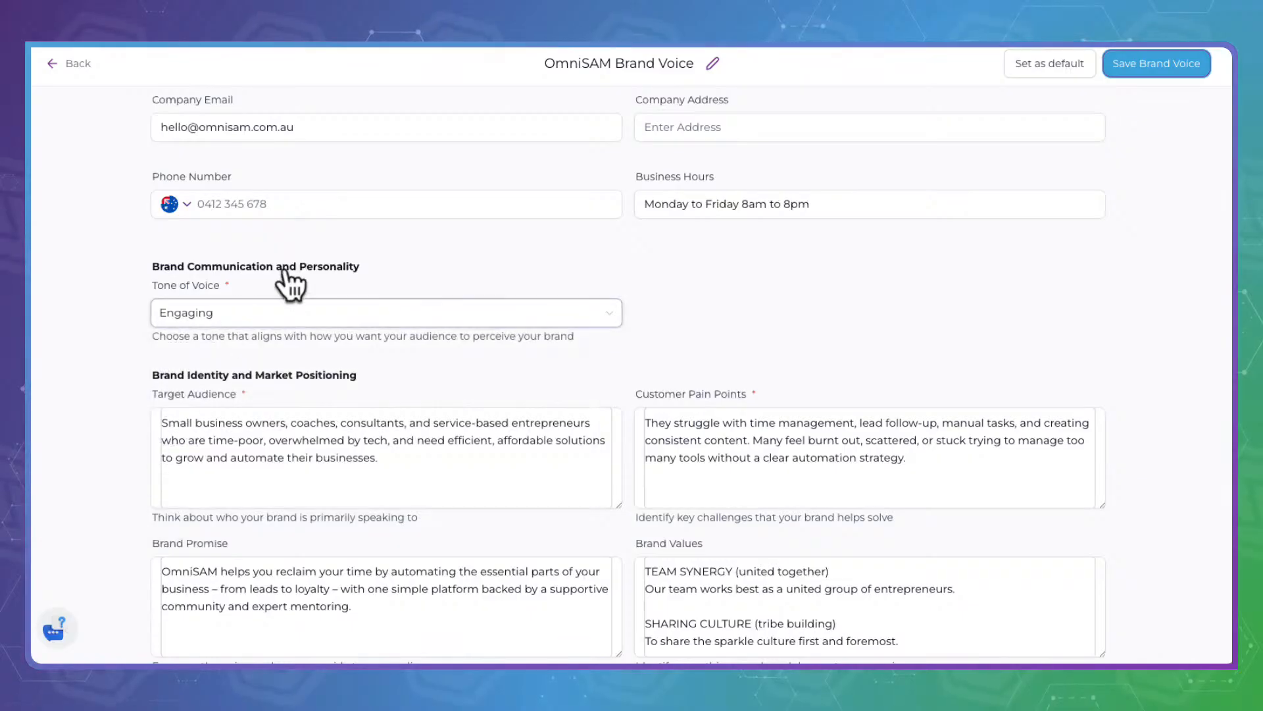
pyautogui.moveTo(155, 260); pyautogui.dragTo(391, 260)
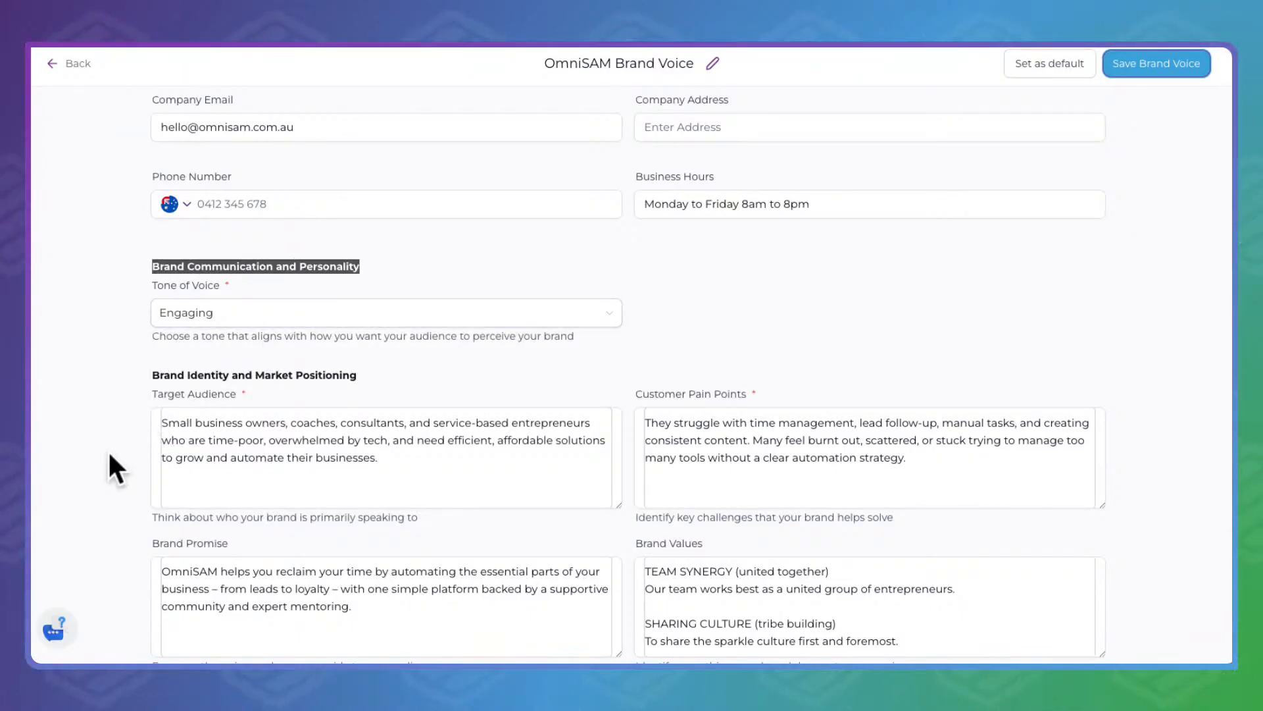
# - Examine the Brand Identity and Market Positioning fields for Target Audience, Customer Pain Points, Brand Promise and Brand Values
pyautogui.scroll(-1, 108, 448)
pyautogui.click(154, 303)
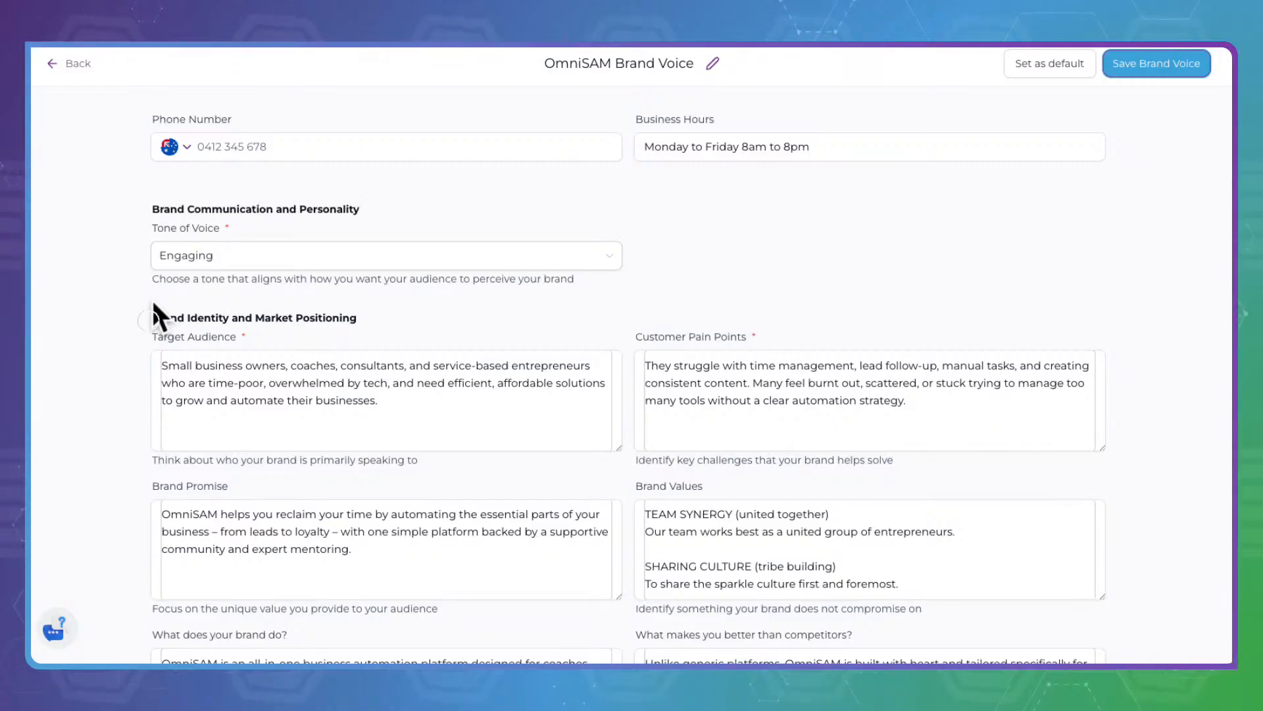
pyautogui.moveTo(277, 302); pyautogui.dragTo(355, 312)
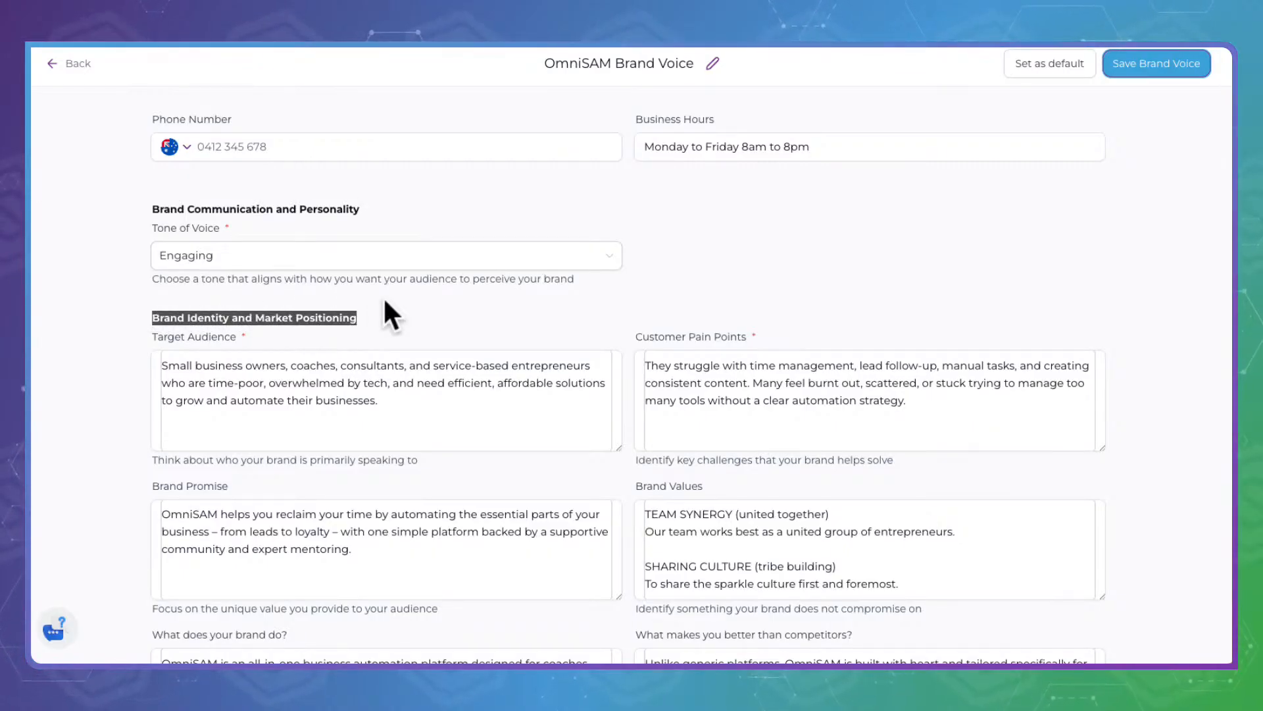
pyautogui.click(133, 349)
pyautogui.scroll(-1, 133, 343)
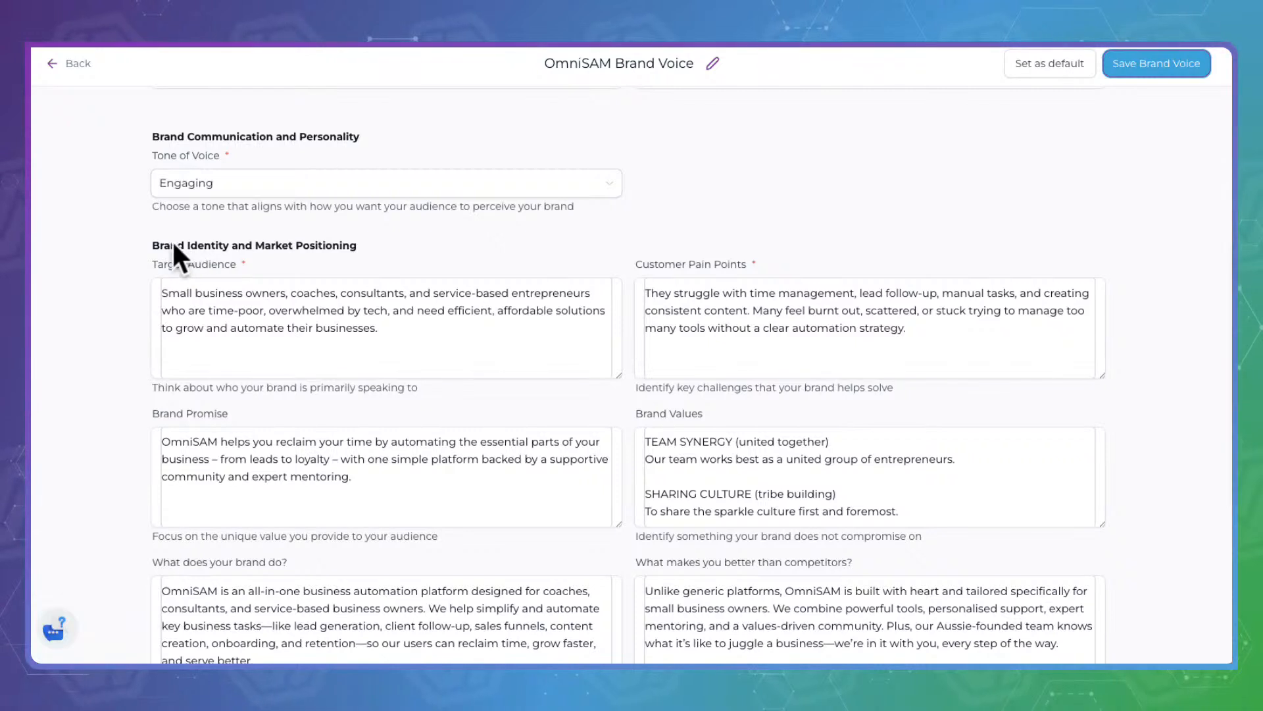
pyautogui.moveTo(152, 263); pyautogui.dragTo(238, 263)
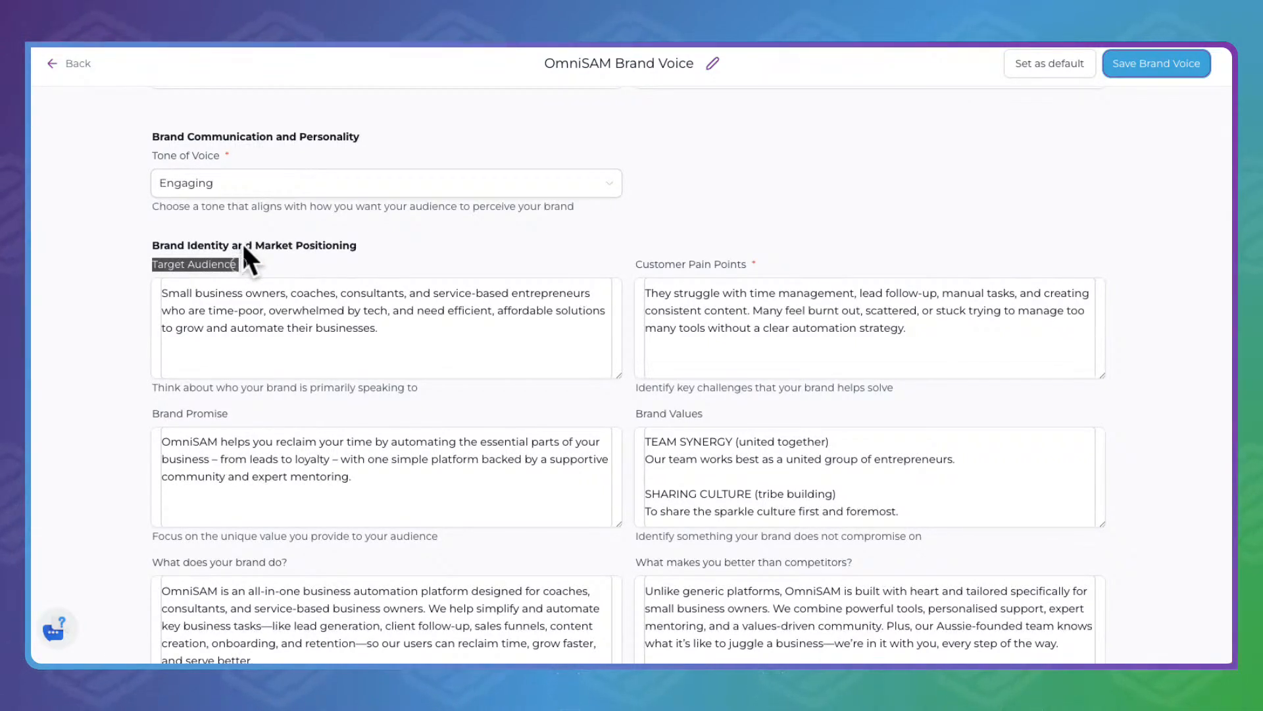
pyautogui.click(746, 245)
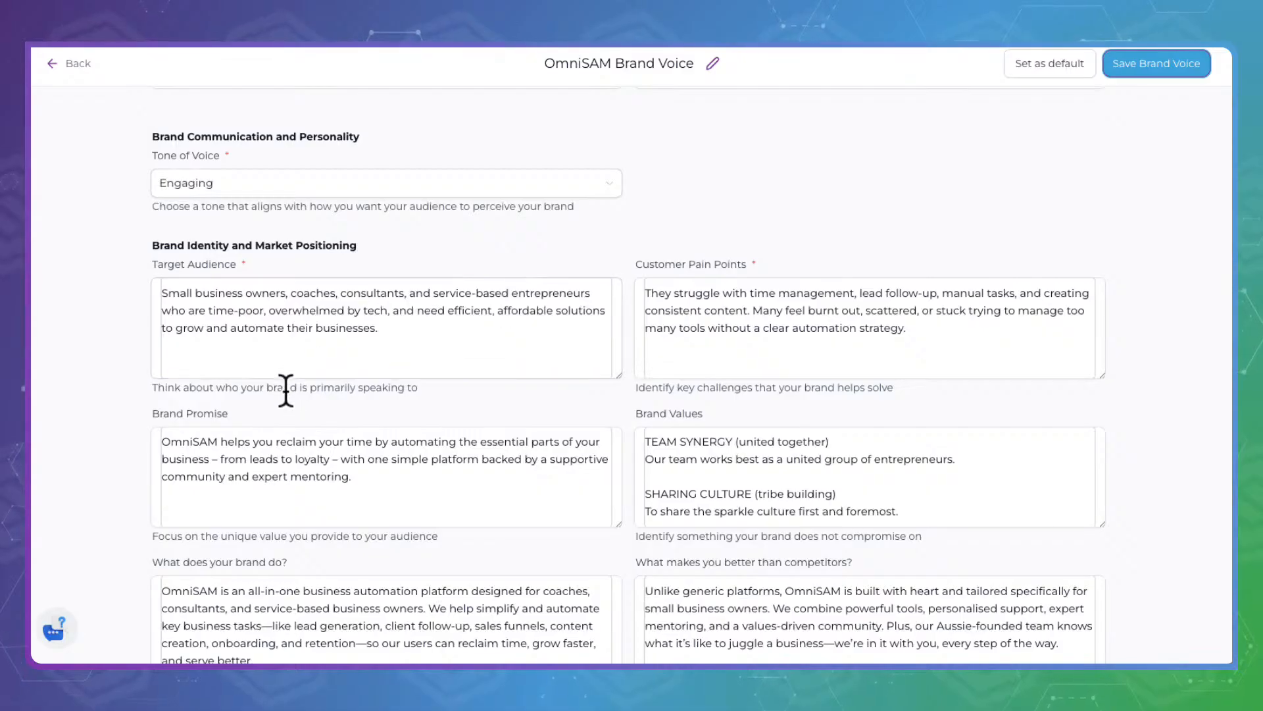
pyautogui.scroll(-1, 283, 377)
pyautogui.moveTo(152, 367); pyautogui.dragTo(248, 362)
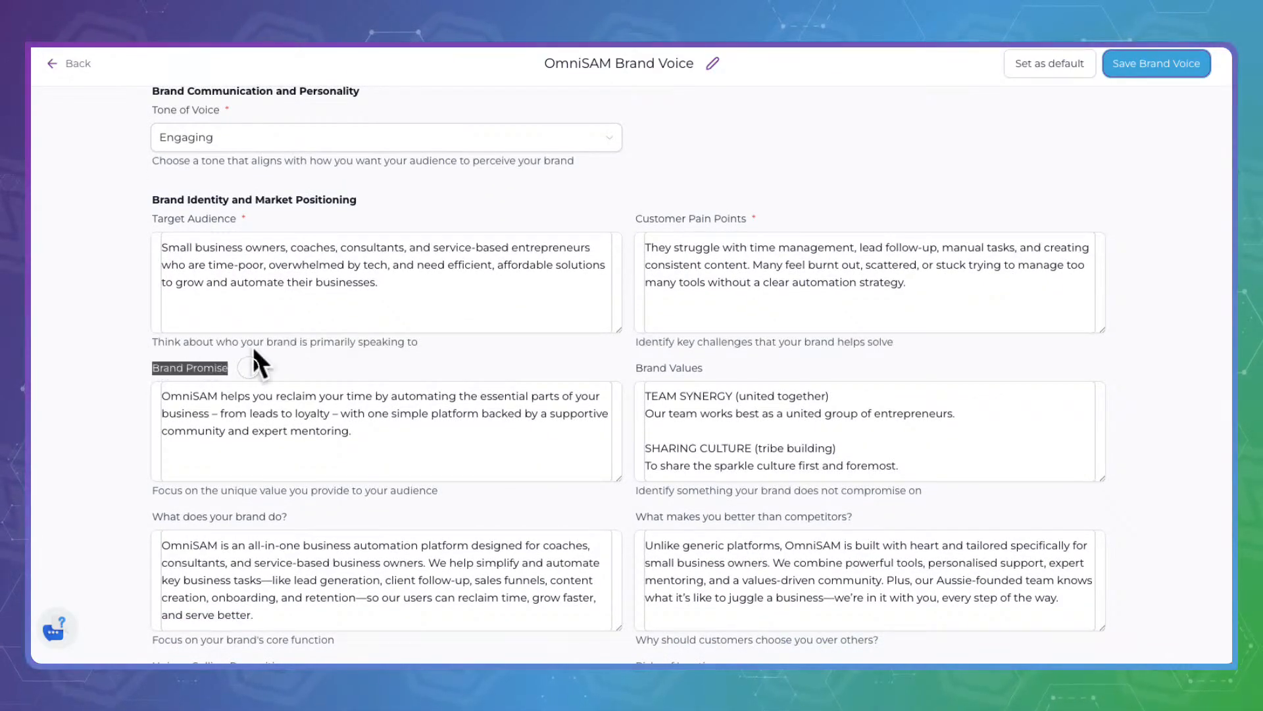
pyautogui.click(640, 351)
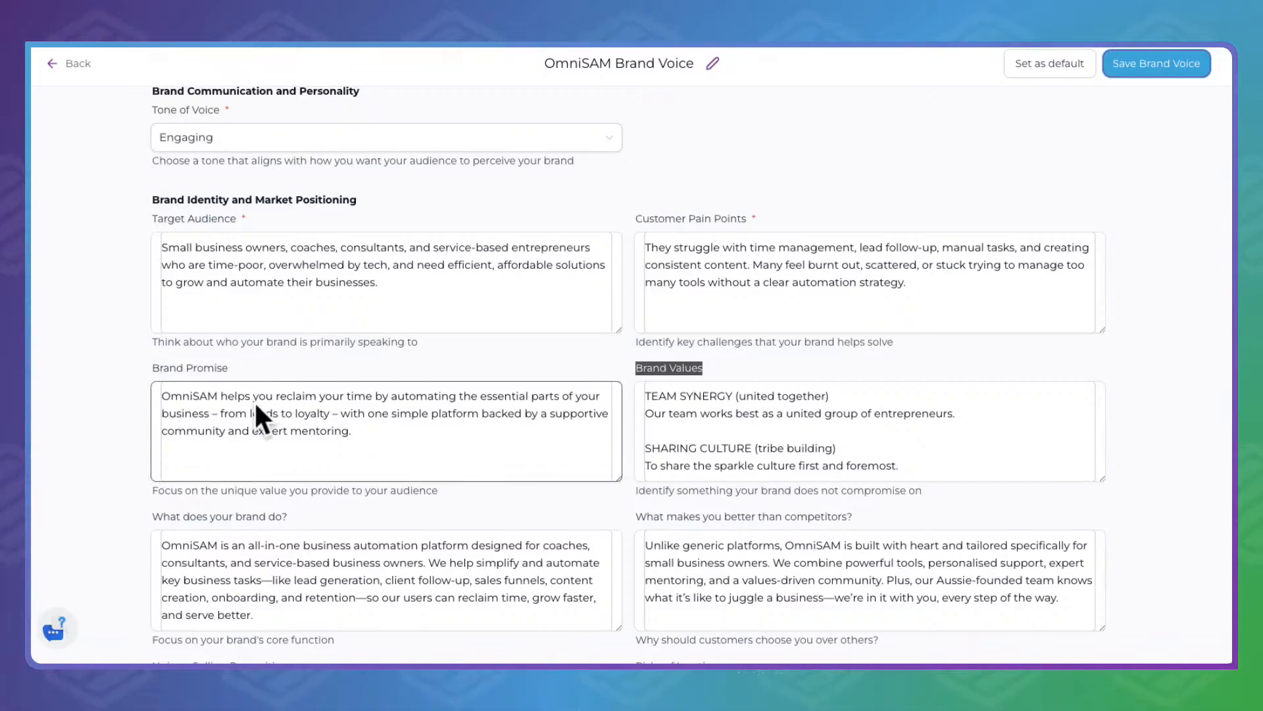
# - Review the remaining brand fields covering brand function, competitor advantages, Unique Selling Proposition, Risks of Inaction and Call to Action
pyautogui.scroll(-2, 254, 403)
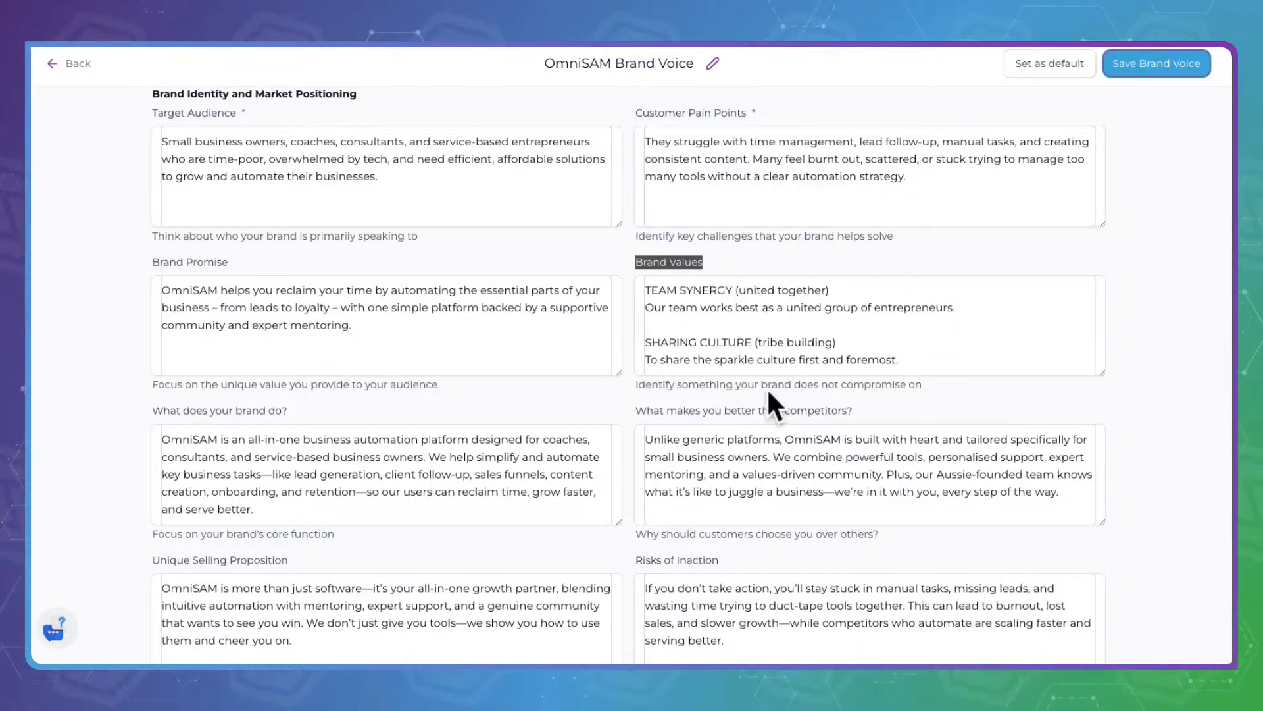
pyautogui.scroll(-2, 768, 387)
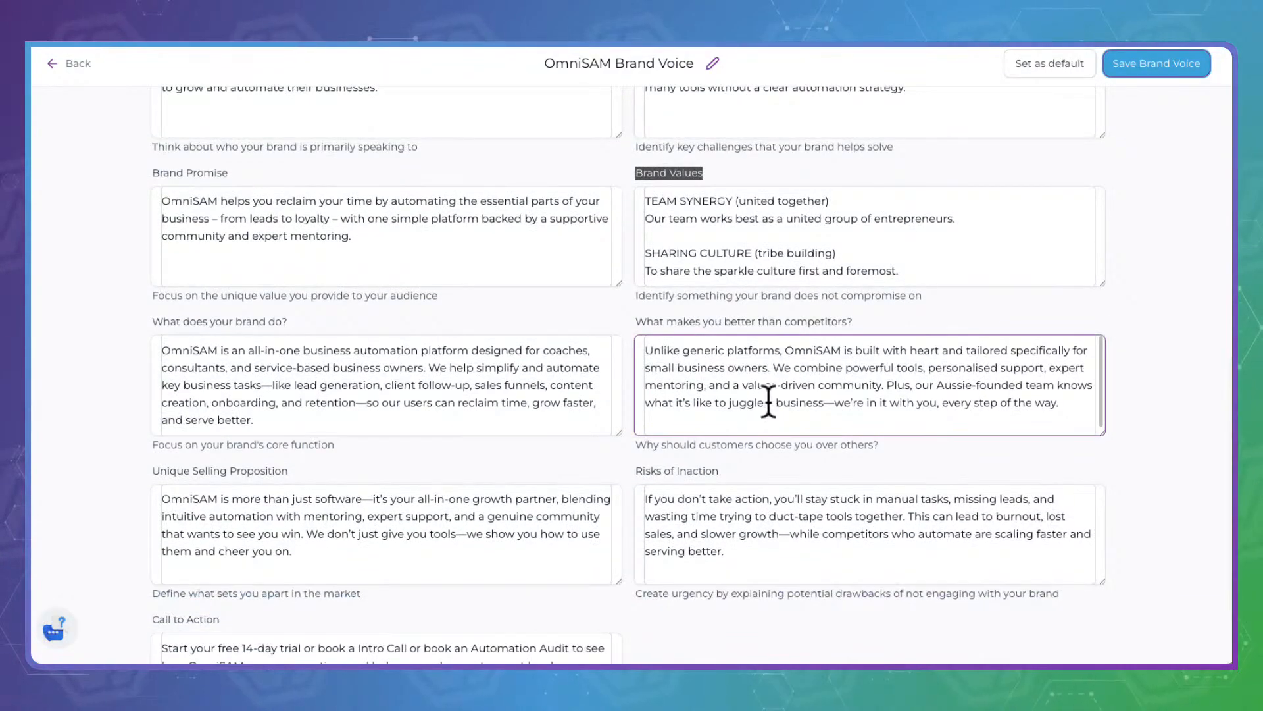
pyautogui.scroll(-1, 768, 395)
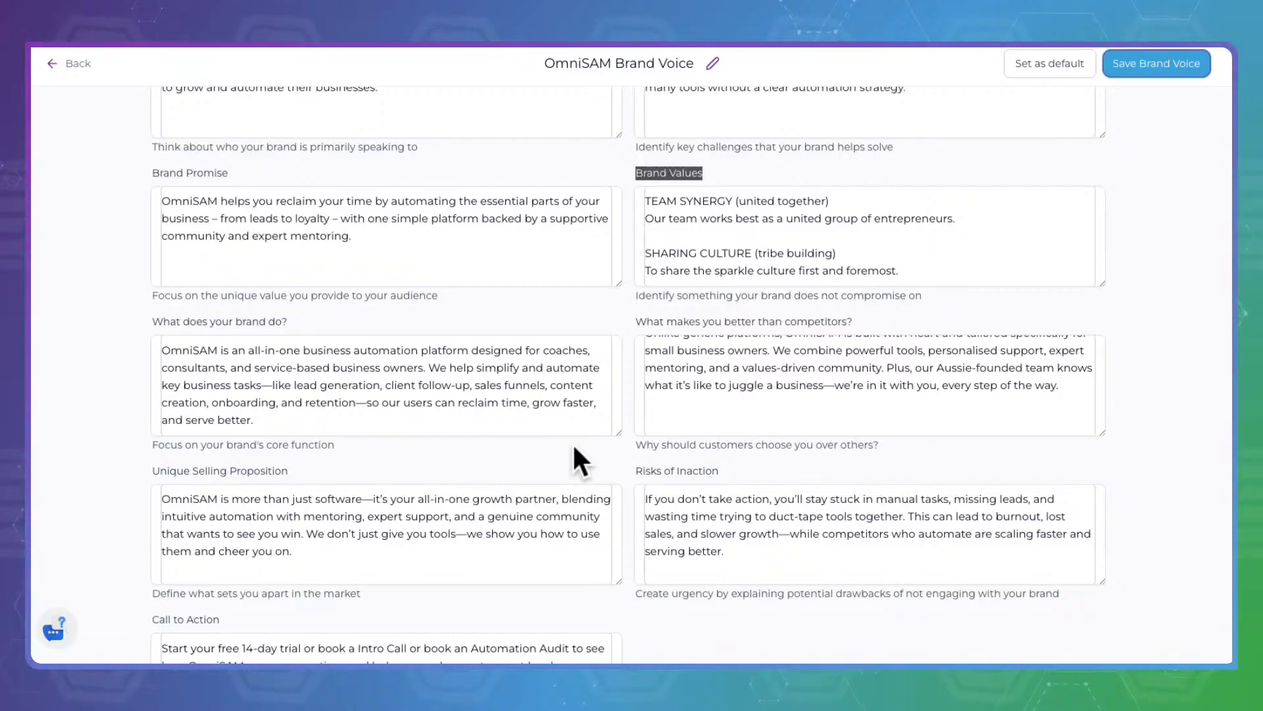
pyautogui.tripleClick(729, 470)
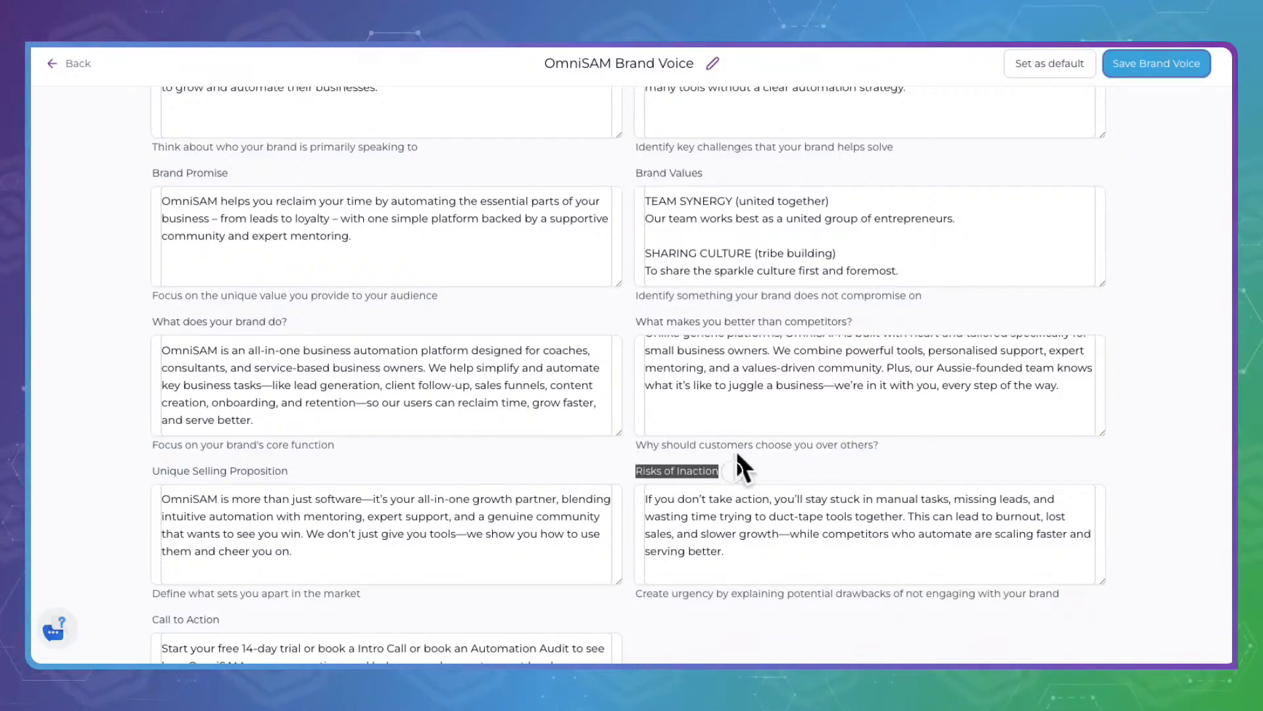
pyautogui.scroll(-1, 399, 487)
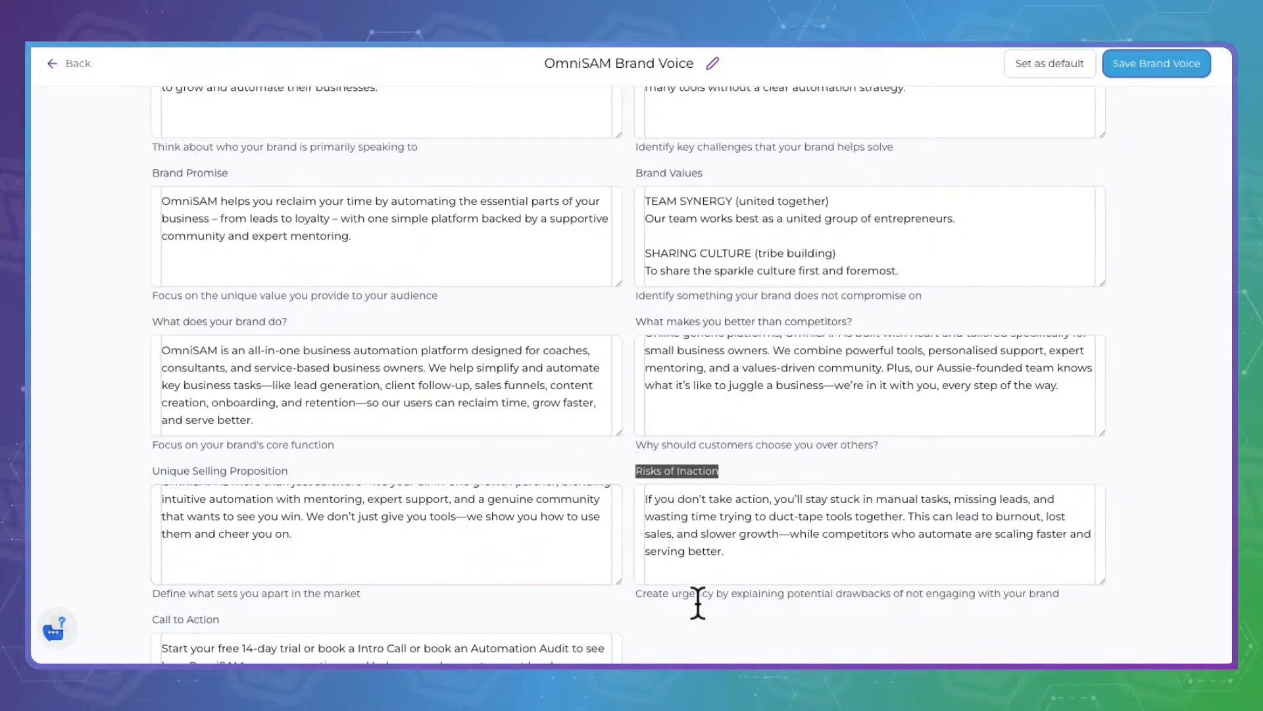
pyautogui.scroll(-2, 696, 595)
pyautogui.tripleClick(165, 508)
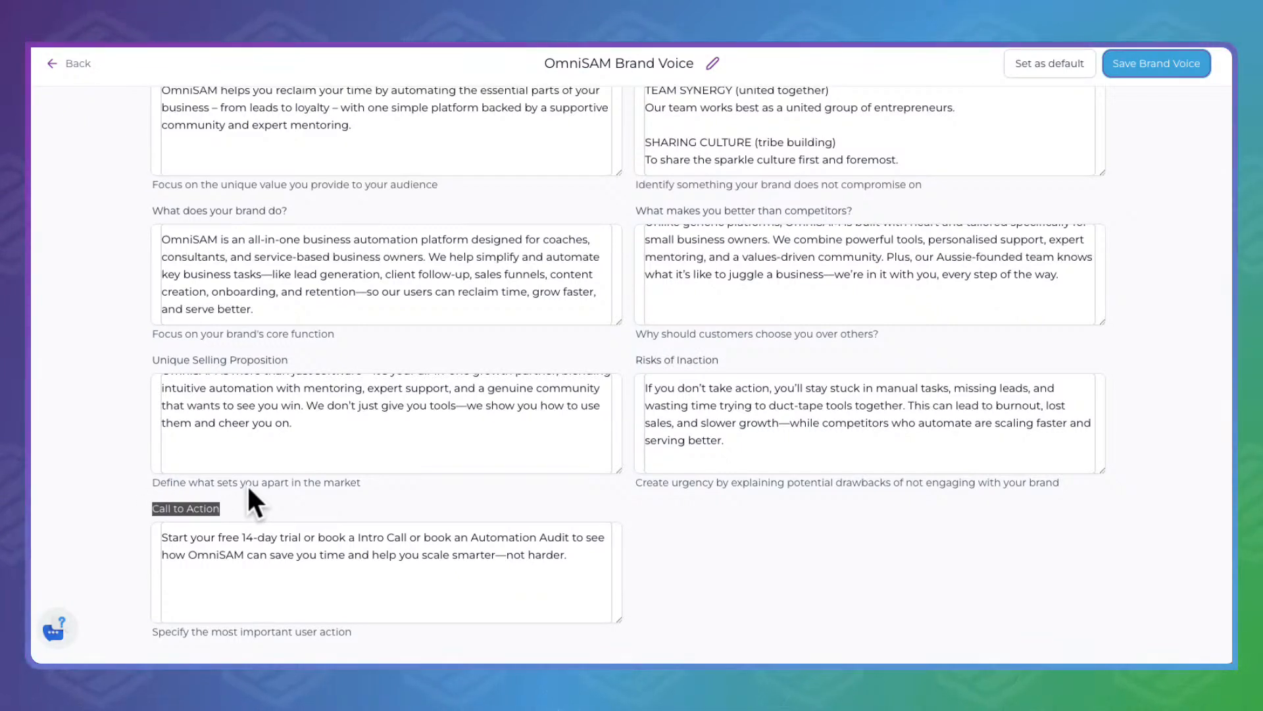
pyautogui.scroll(2, 253, 503)
pyautogui.click(242, 510)
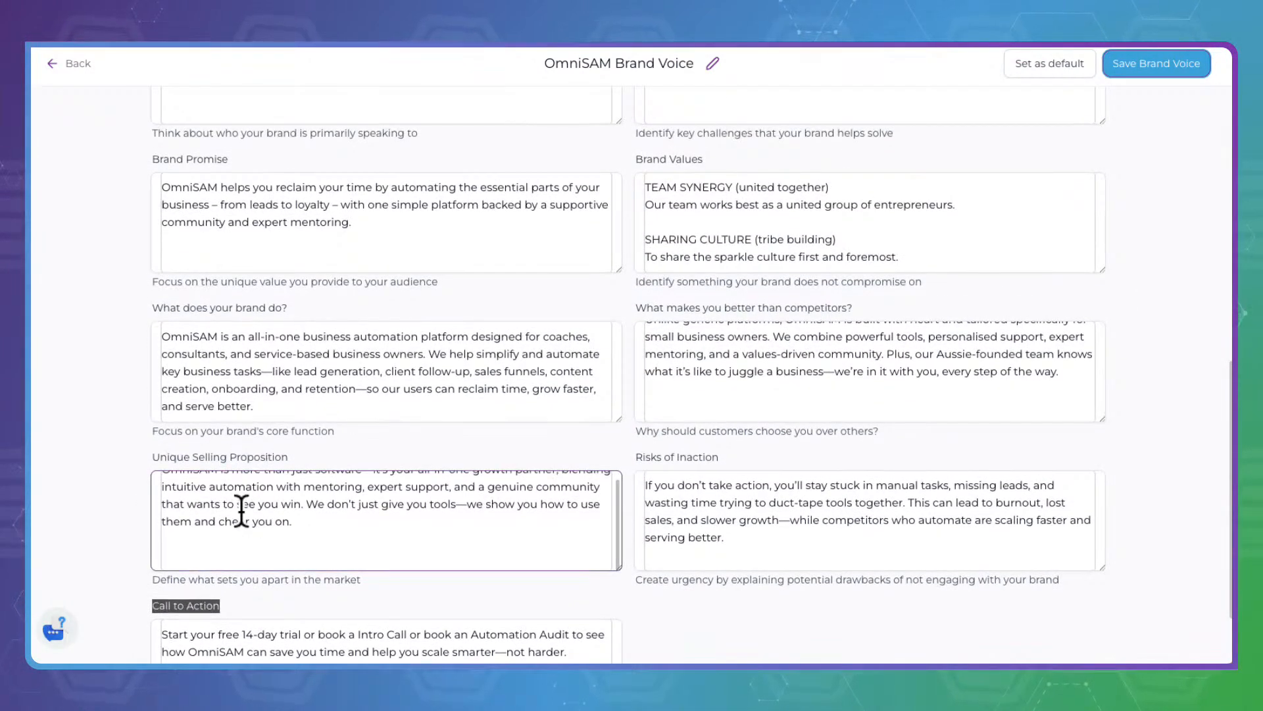
# - Save the OmniSAM Brand Voice and leave its editing page
pyautogui.scroll(1, 241, 510)
pyautogui.scroll(5, 99, 423)
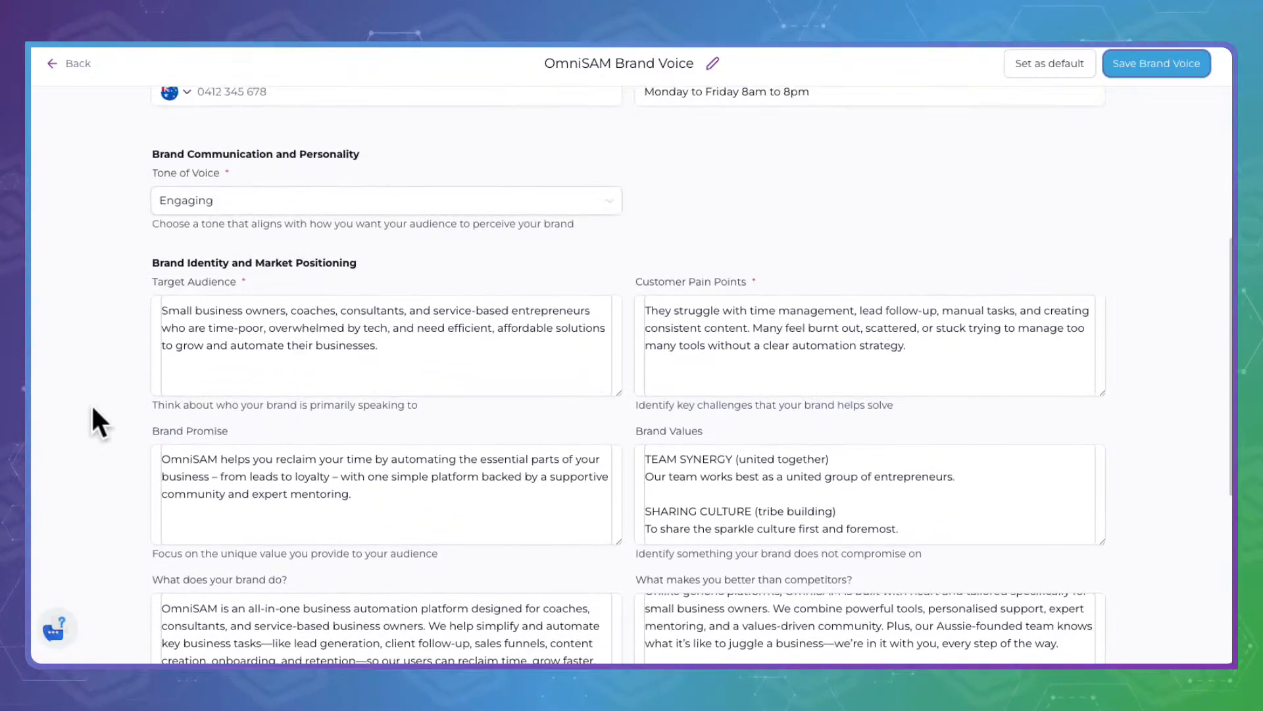
pyautogui.scroll(1, 97, 420)
pyautogui.click(1161, 61)
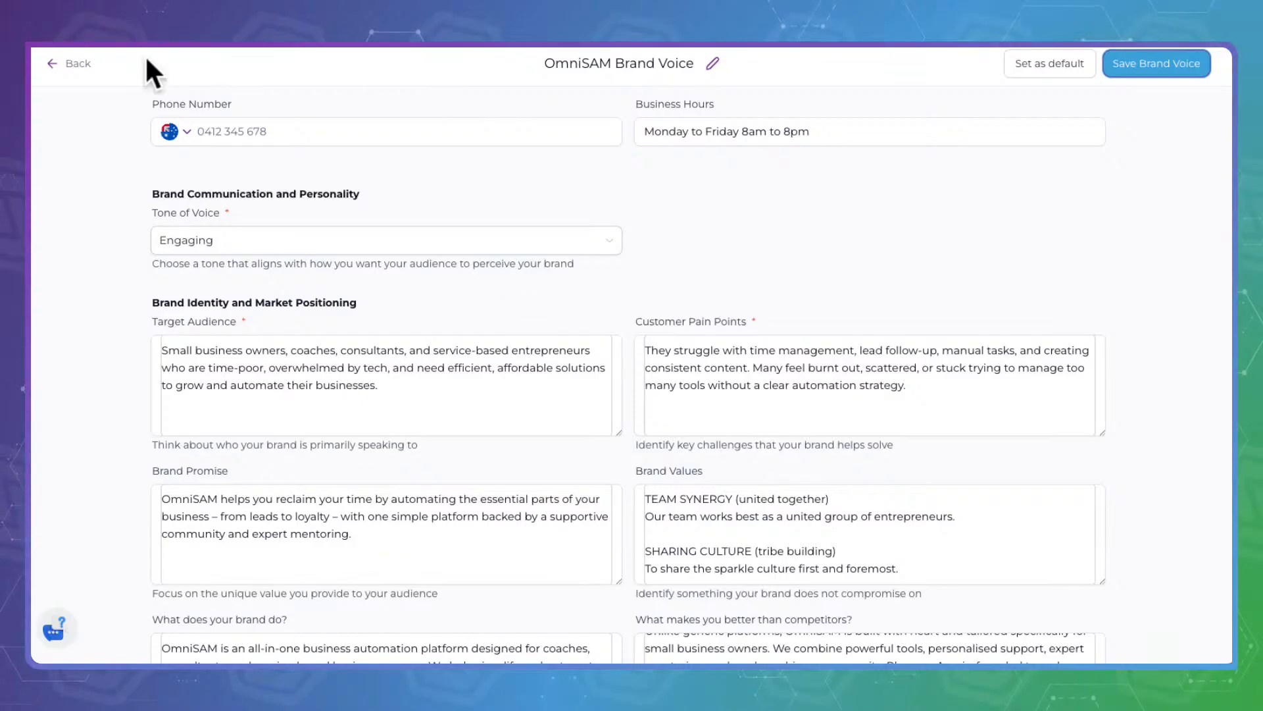
pyautogui.click(83, 58)
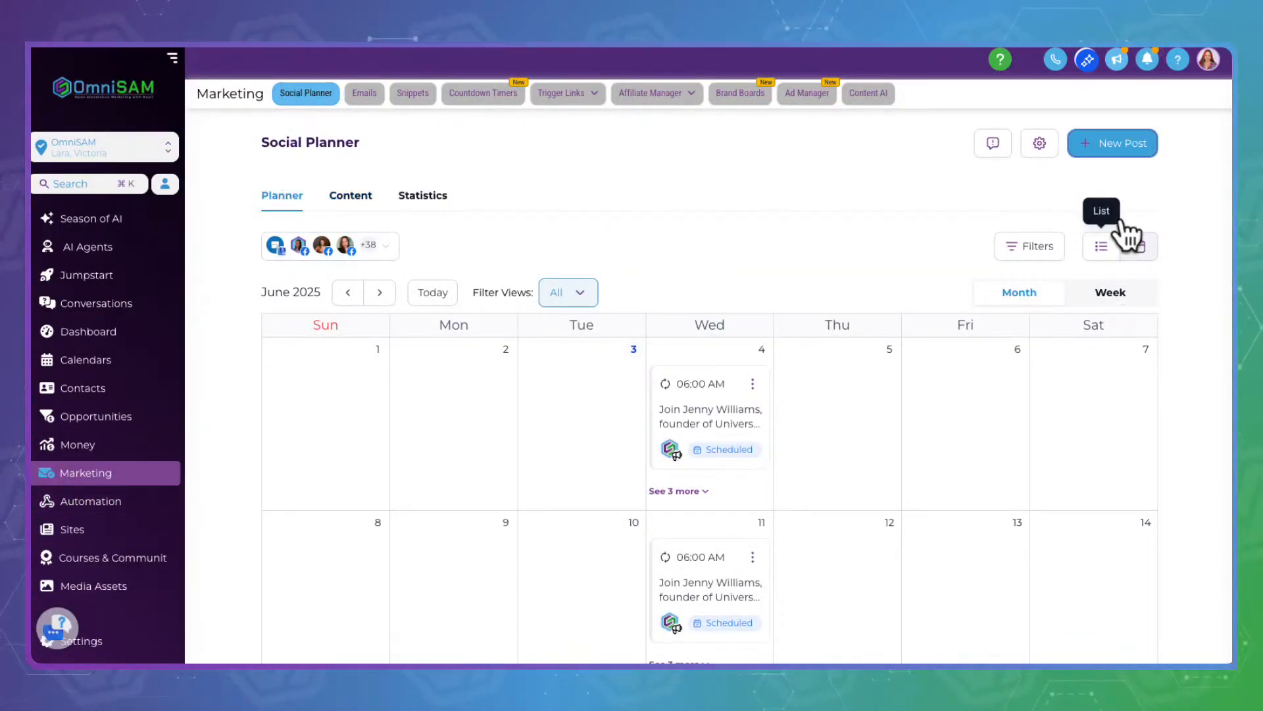
# - Show the Social Planner posts as a list and start a new post with Content AI
pyautogui.click(1110, 246)
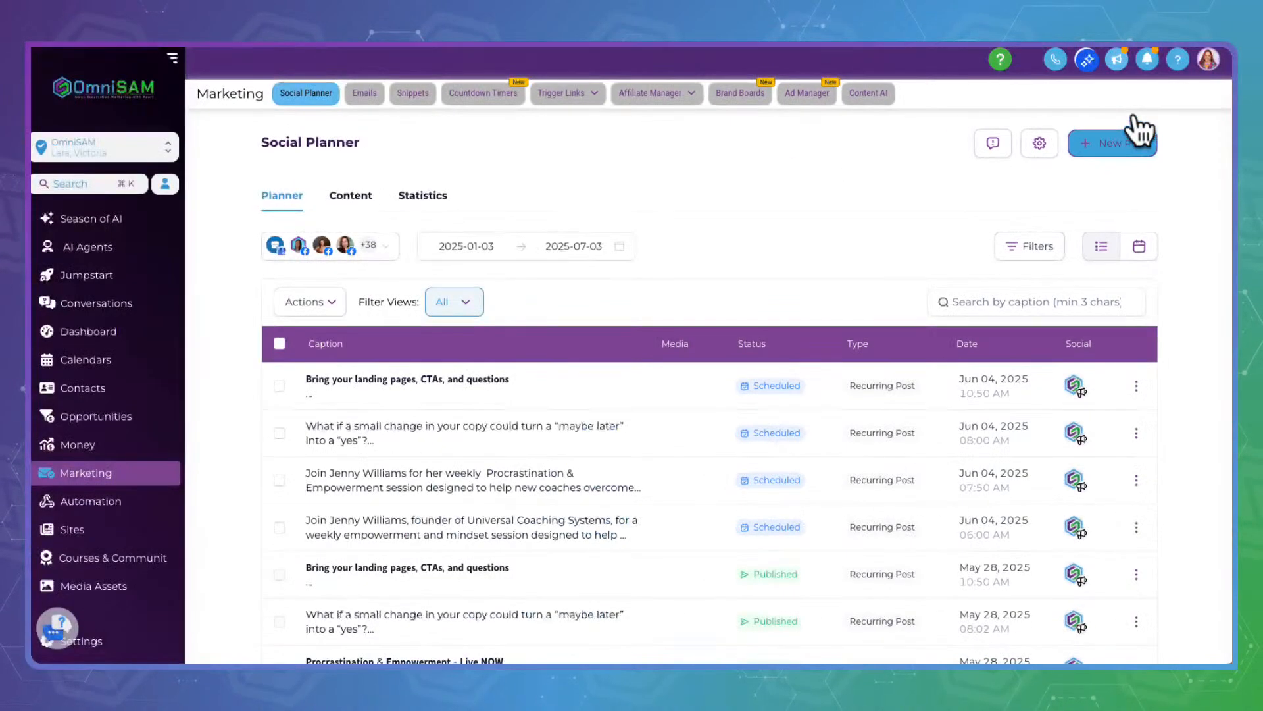
pyautogui.click(1139, 131)
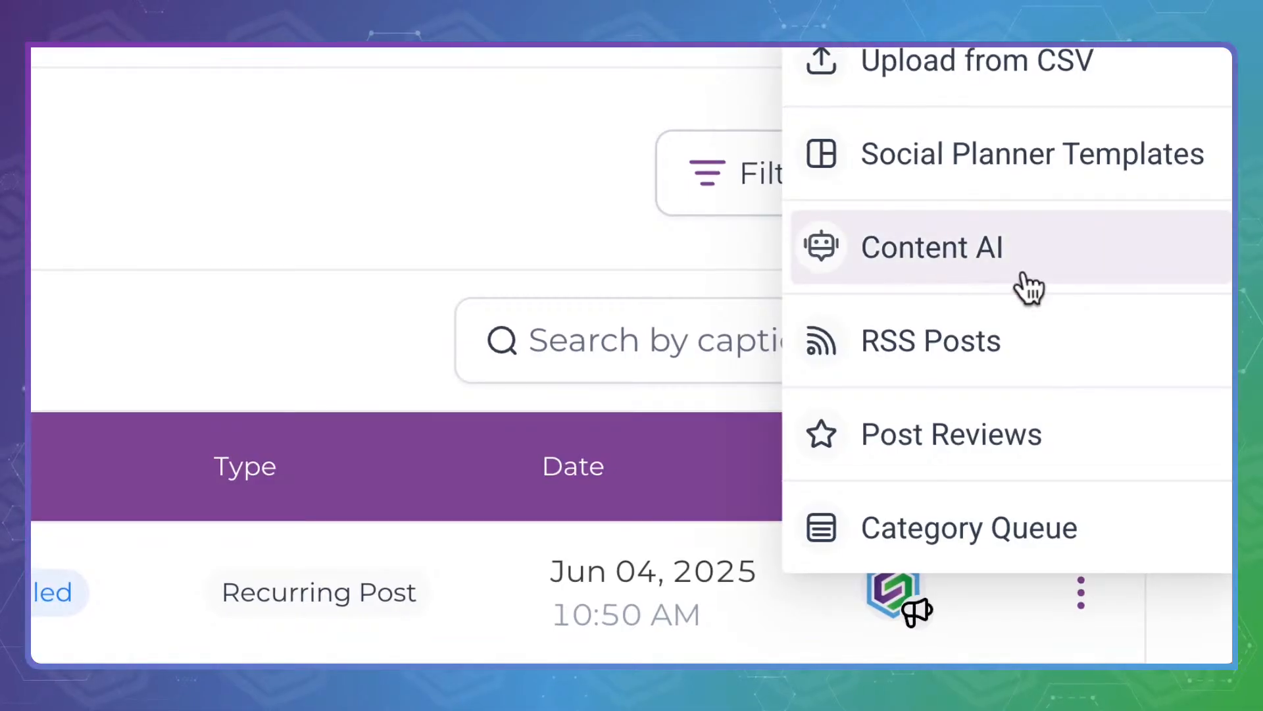
pyautogui.click(1150, 258)
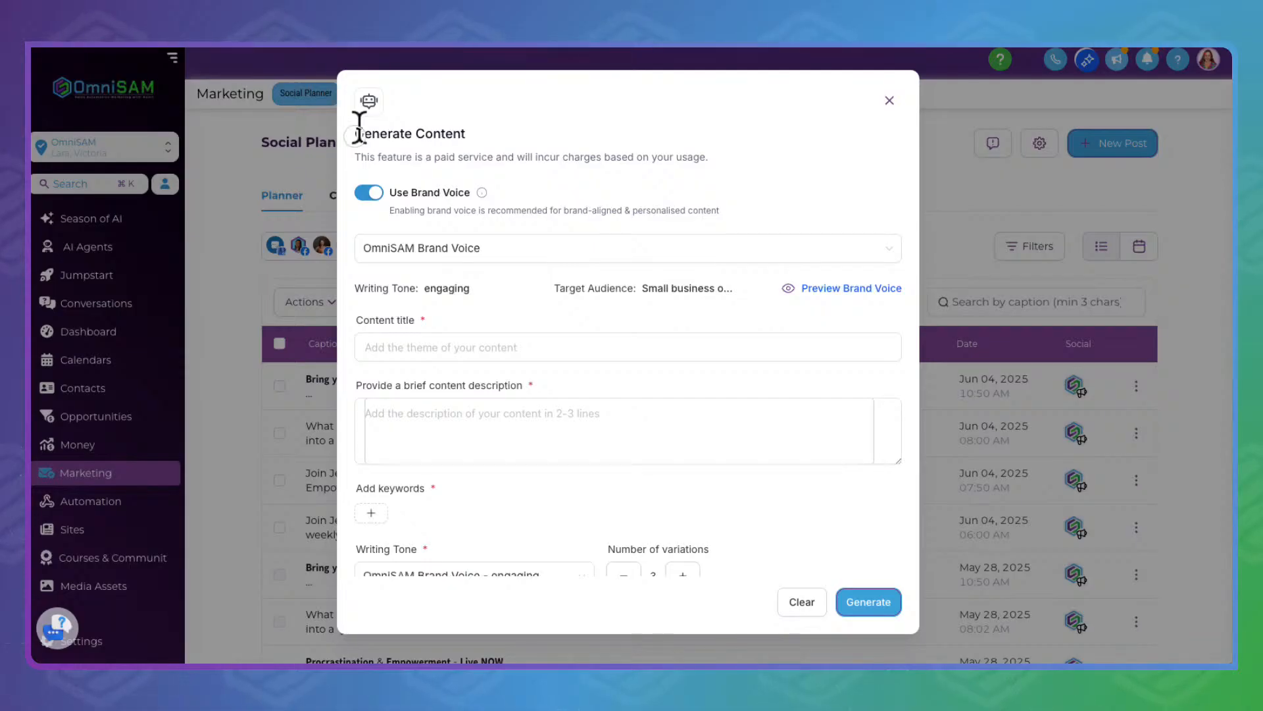
# - Read the Use Brand Voice explanation in Generate Content and select OmniSAM Brand Voice as the brand voice
pyautogui.moveTo(359, 126); pyautogui.dragTo(493, 126)
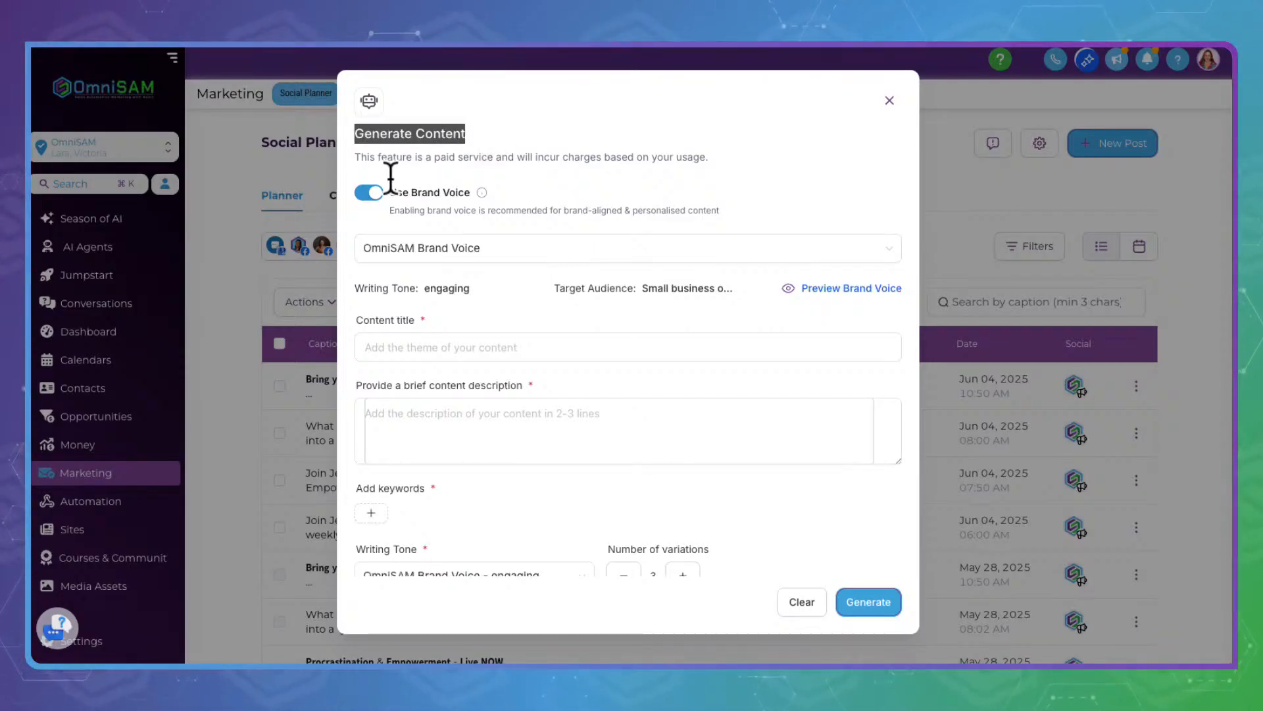
pyautogui.moveTo(391, 191); pyautogui.dragTo(471, 191)
pyautogui.moveTo(482, 191)
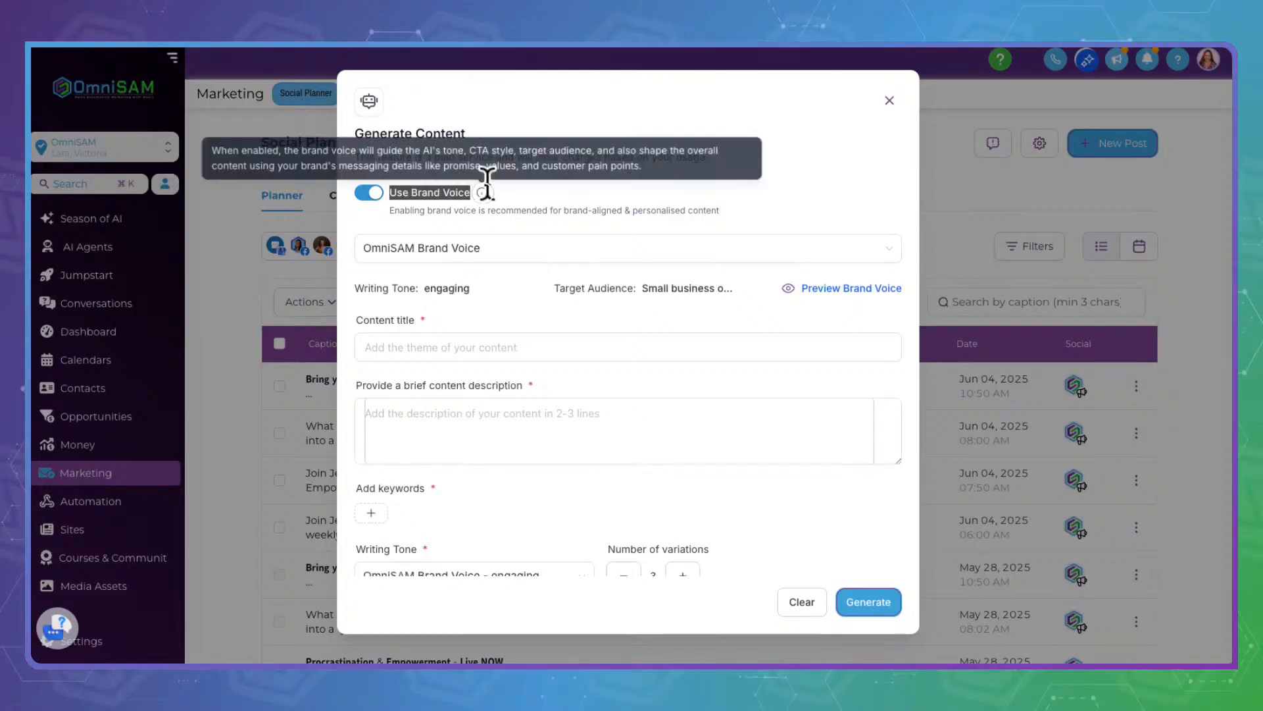
pyautogui.click(582, 195)
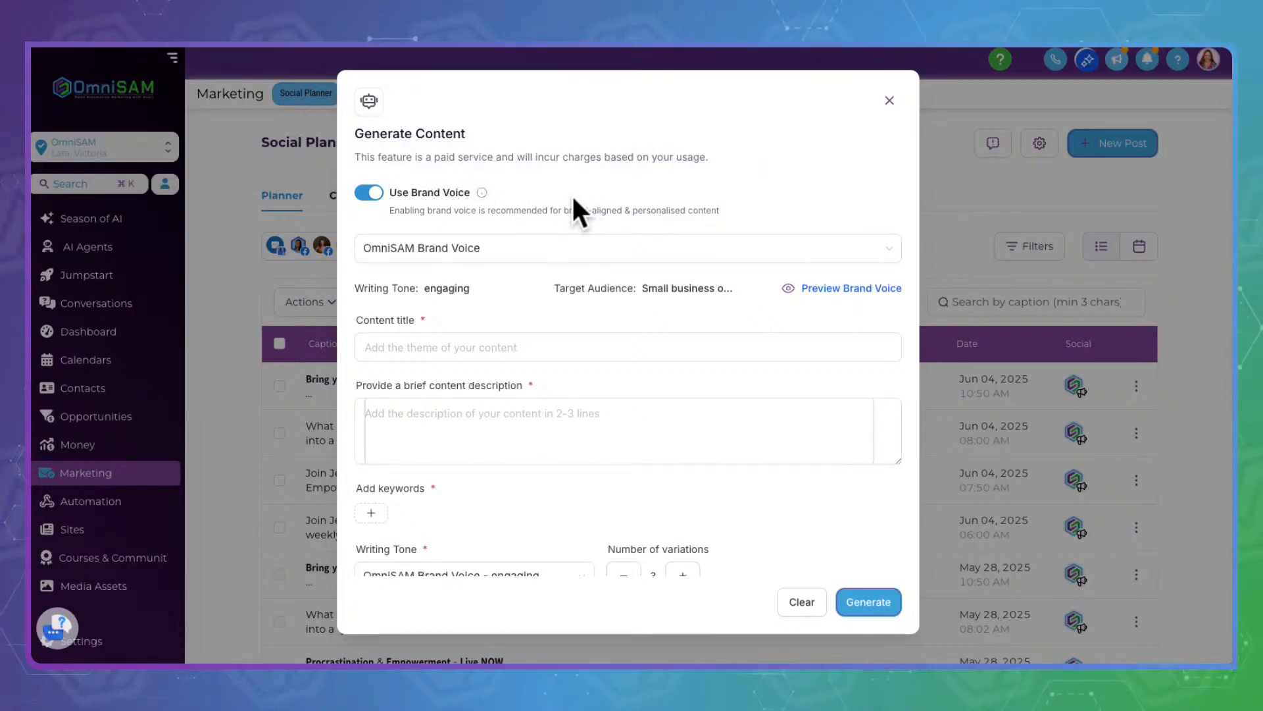
pyautogui.click(408, 243)
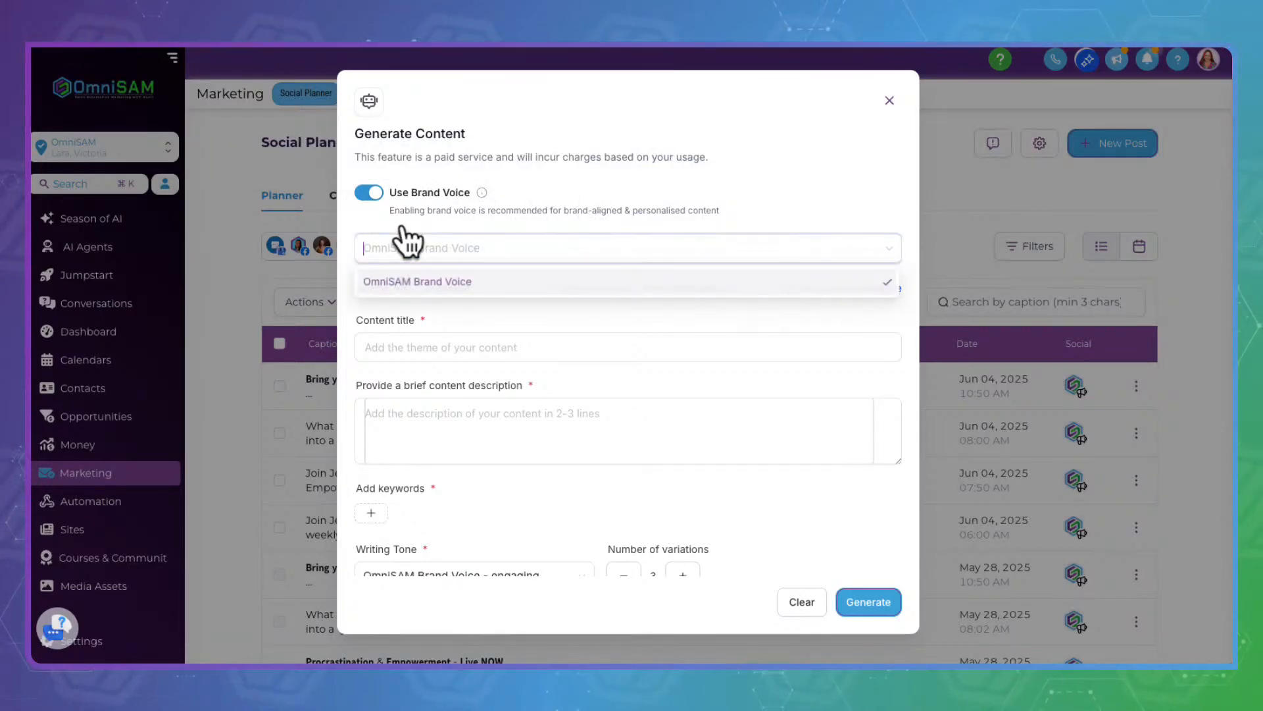
pyautogui.click(421, 280)
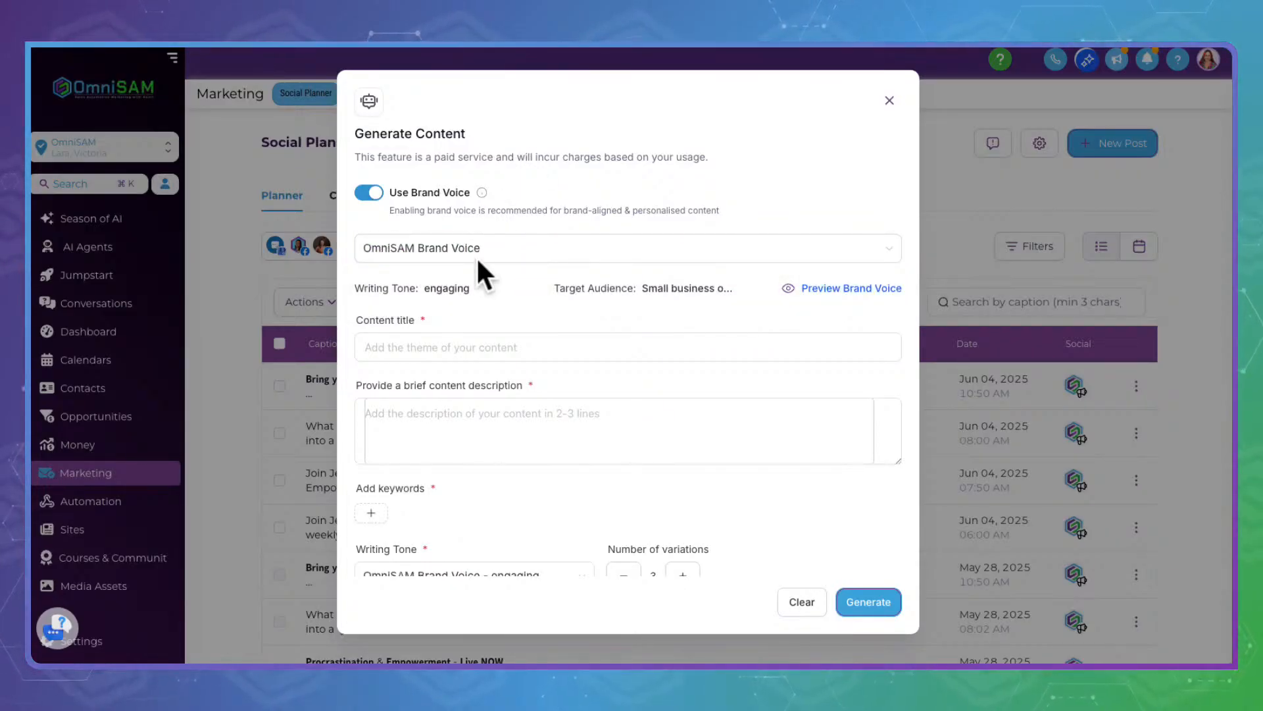
# - Enter "How to create content using OmniSAM Content AI" as the content title
pyautogui.scroll(-1, 475, 262)
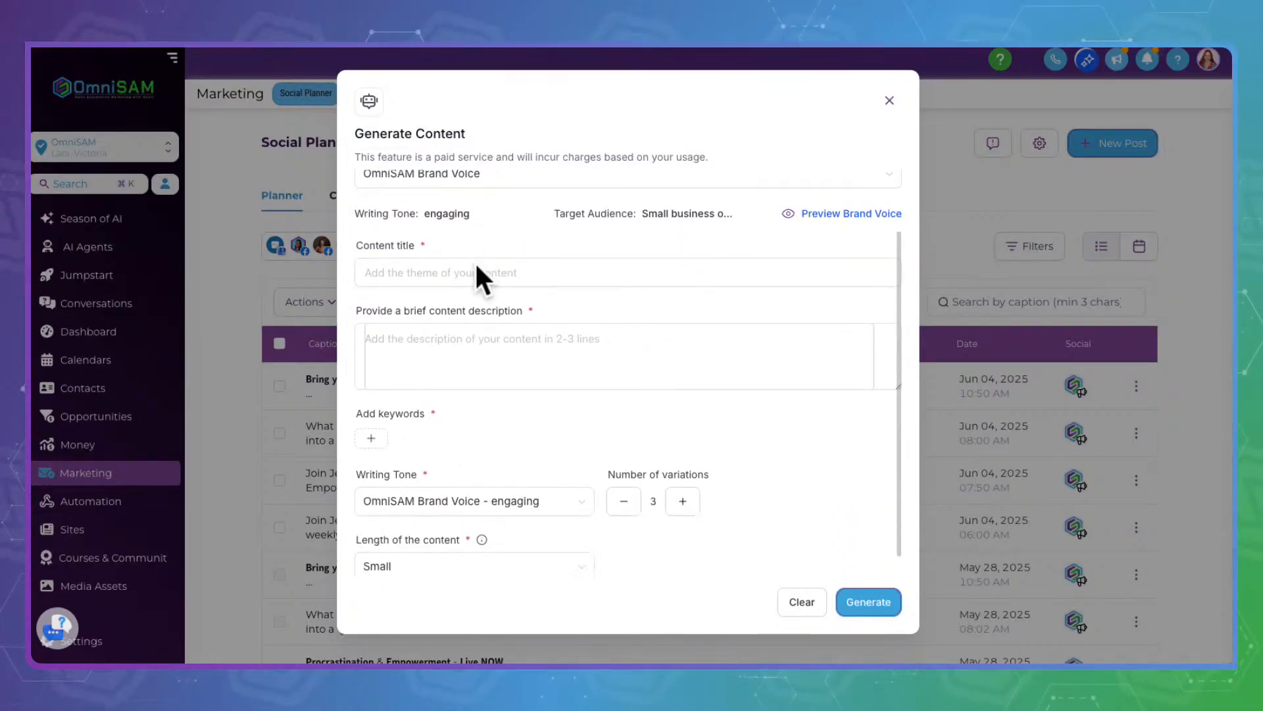
pyautogui.moveTo(355, 245); pyautogui.dragTo(419, 245)
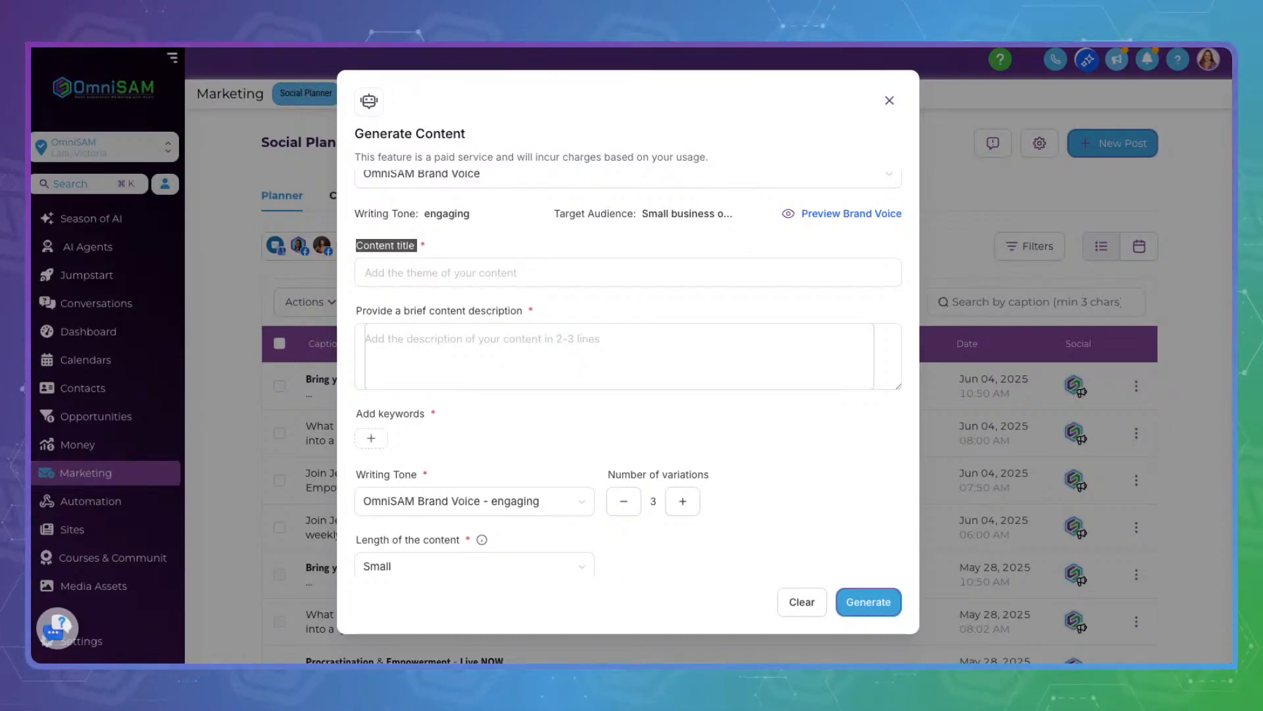
pyautogui.click(491, 270)
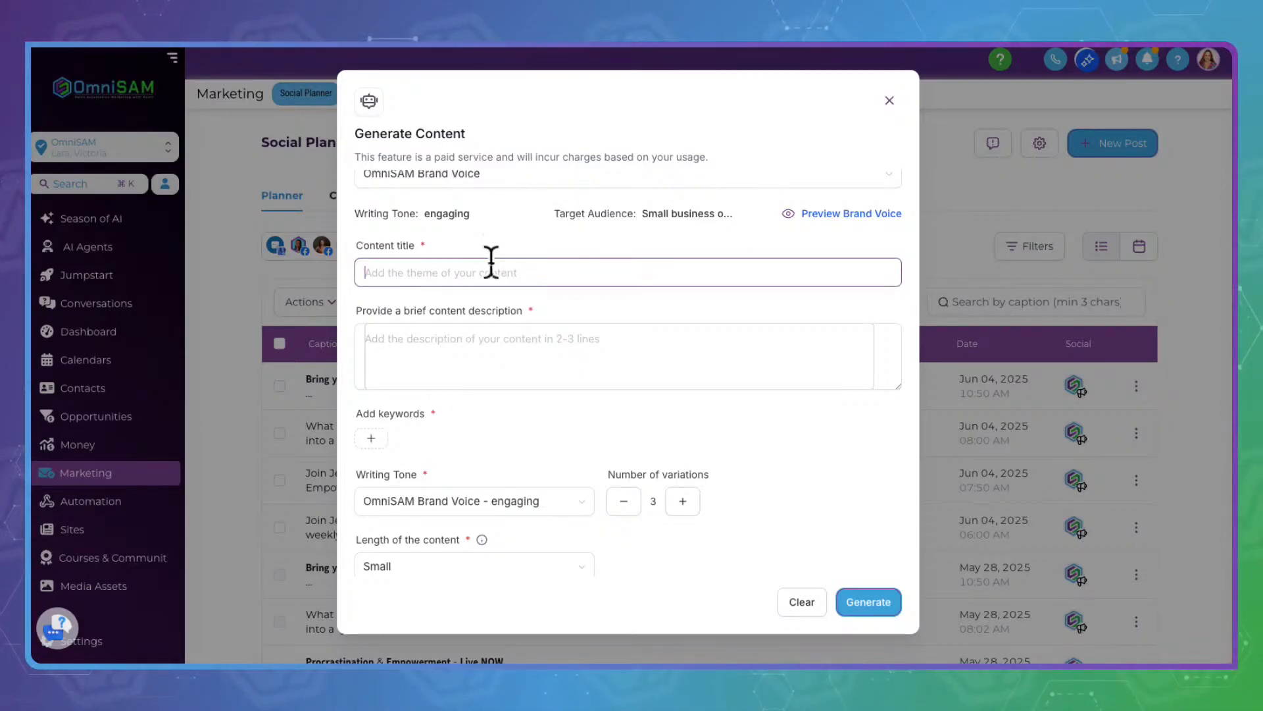
pyautogui.write('How to create conta')
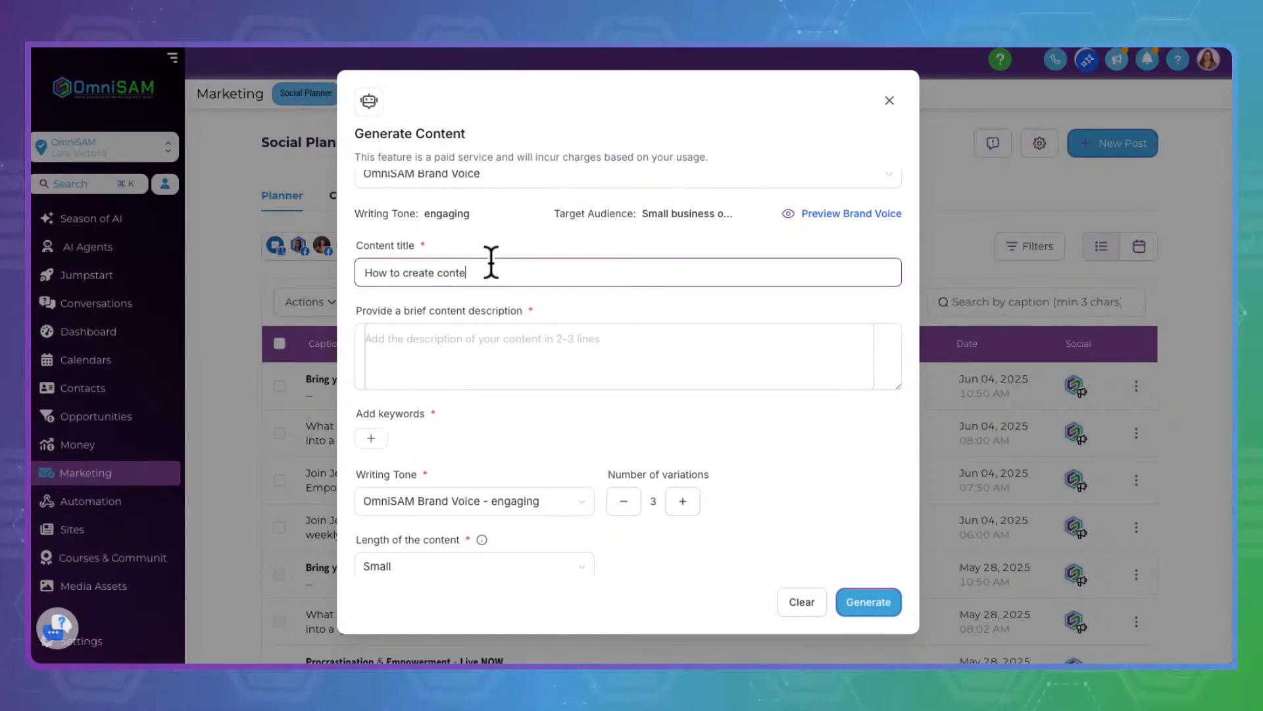
pyautogui.write('nt using OmniSAM Content AI')
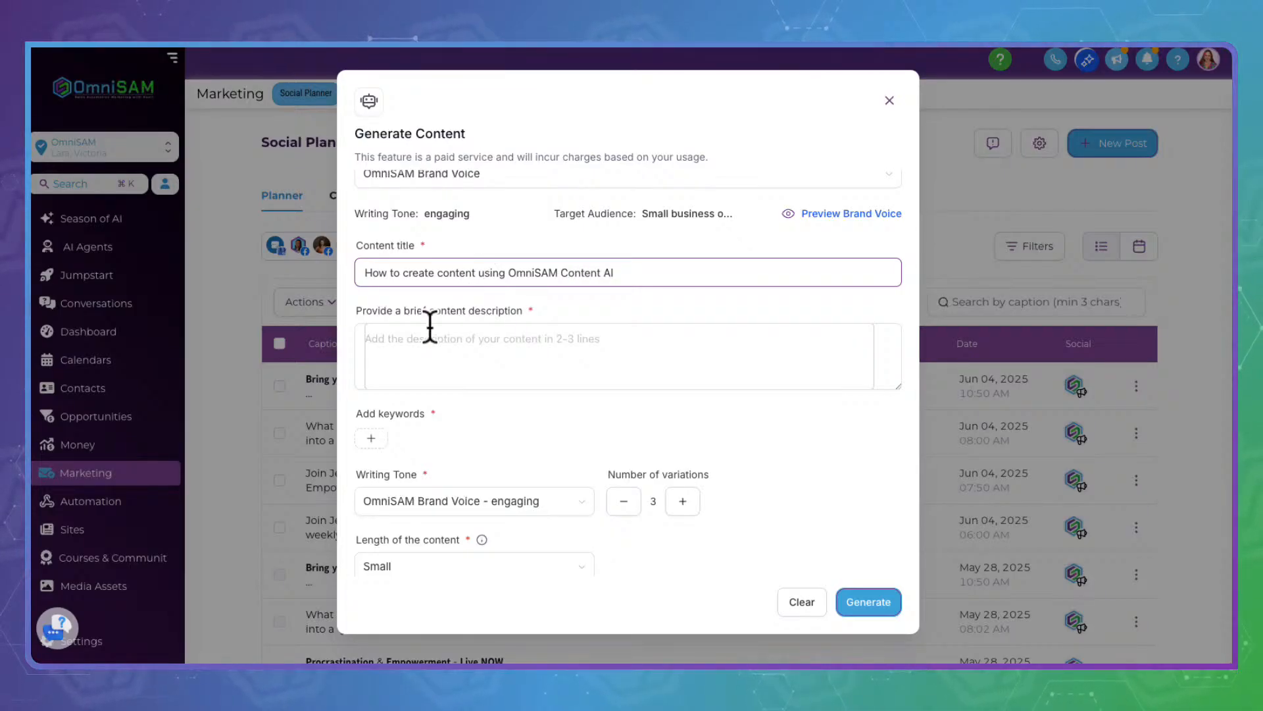
# - Enter the content description "Show how Content AI will save you time with your content creation and help with starting at a blank screen."
pyautogui.click(454, 334)
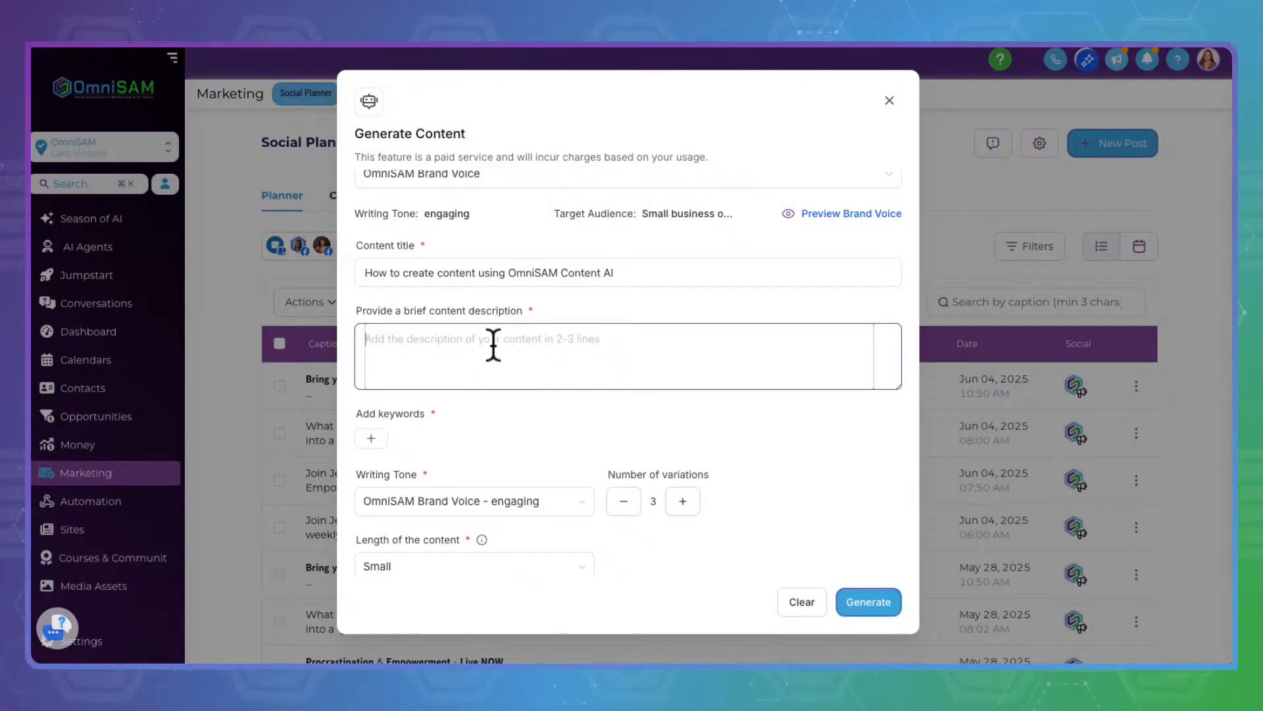
pyautogui.write('Show how Content AI')
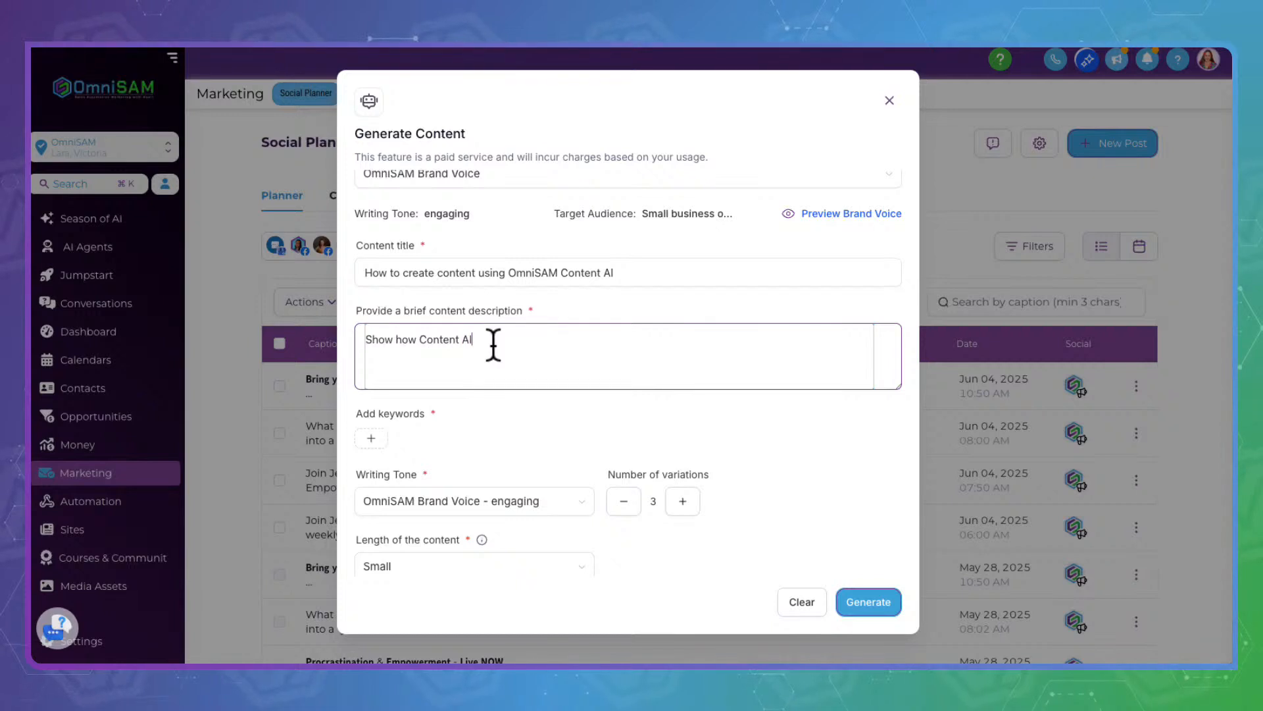
pyautogui.write(' will save you time')
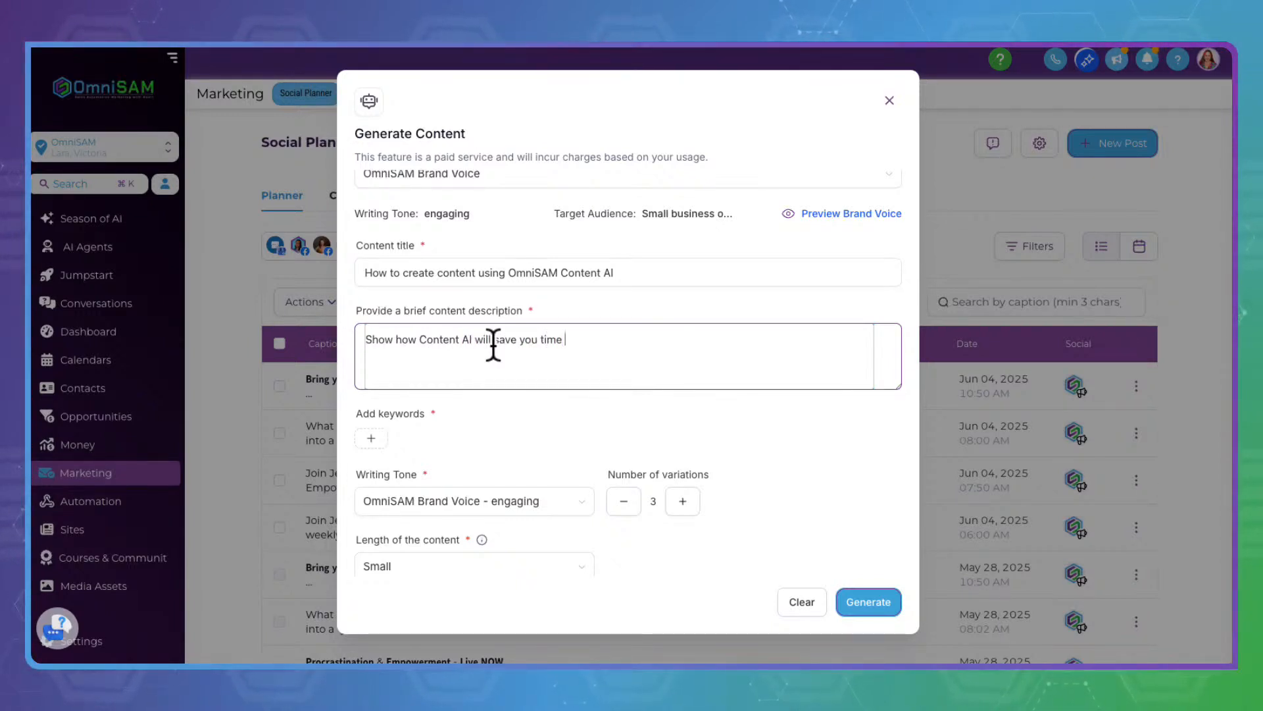
pyautogui.write(' with your content creati')
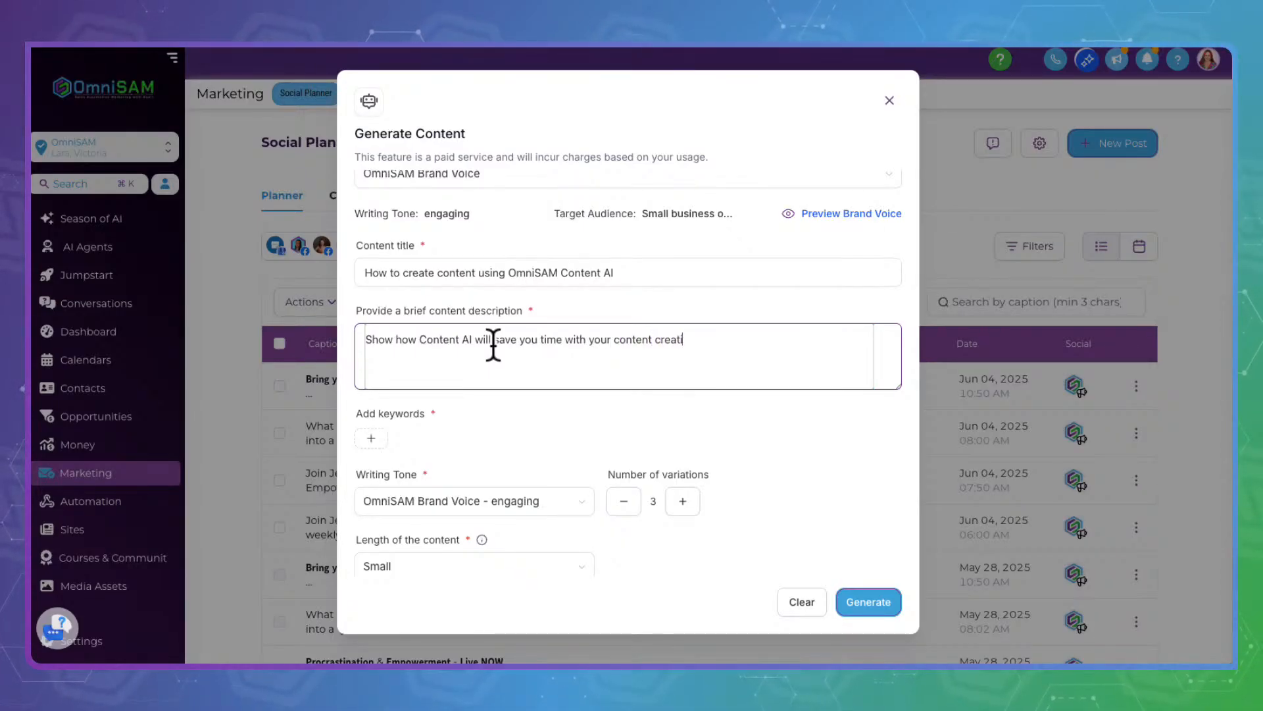
pyautogui.write('on and help')
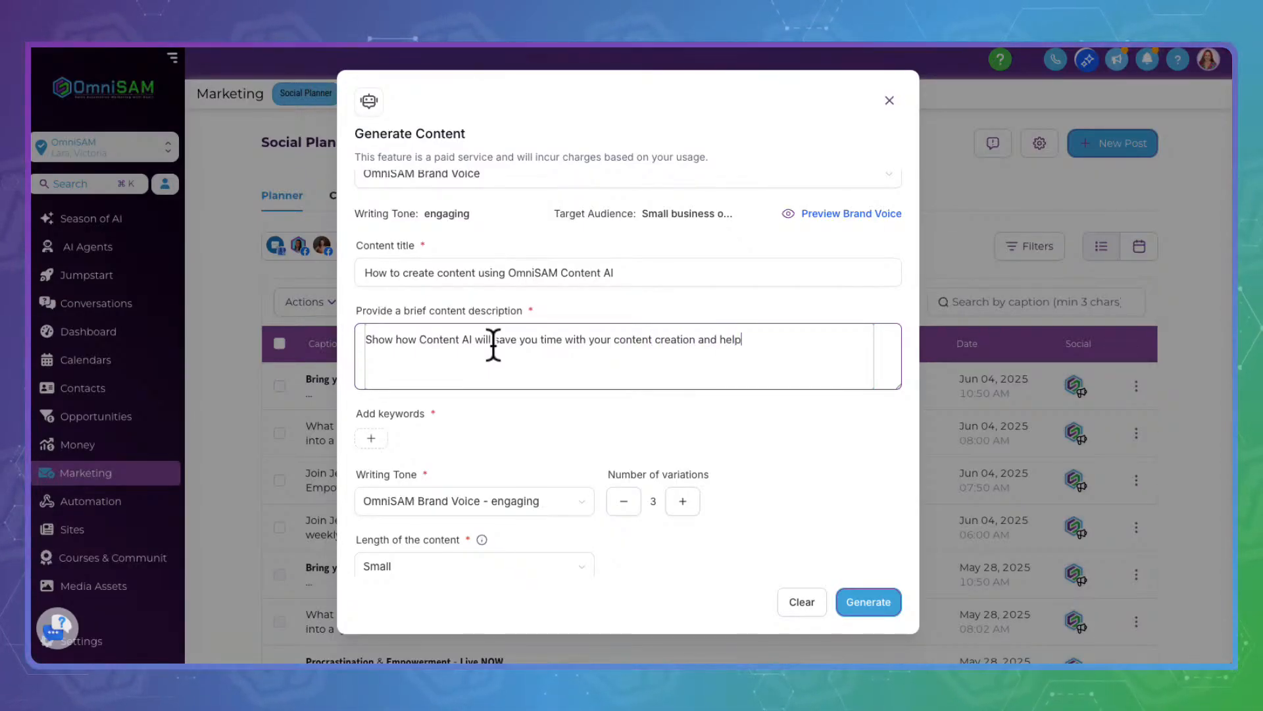
pyautogui.write(' with star')
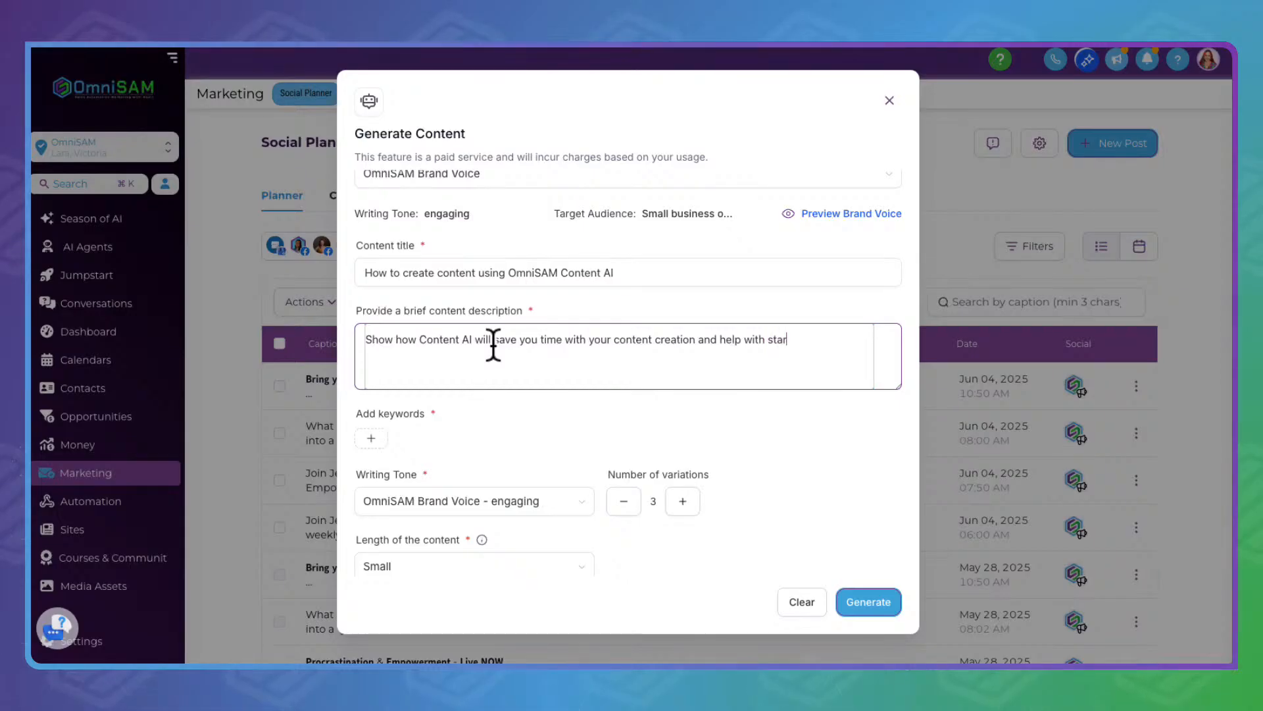
pyautogui.write('ting at a black')
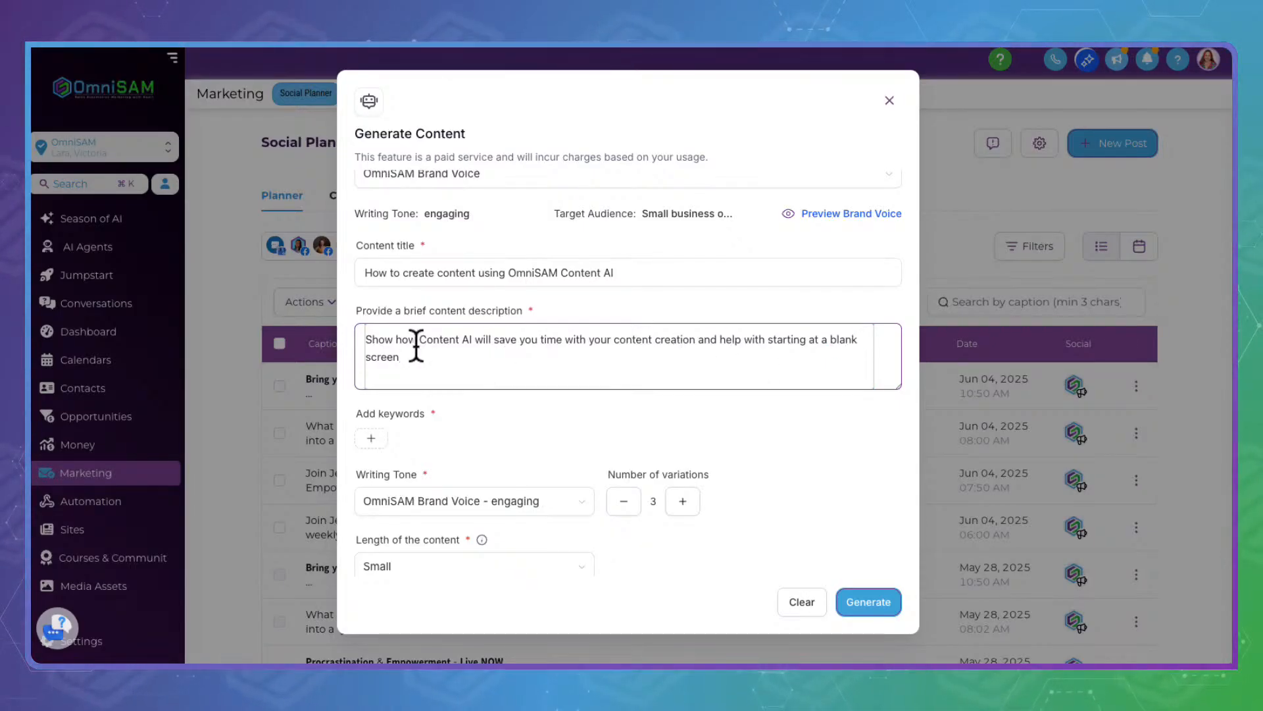
pyautogui.press('BackSpace')
pyautogui.write('.')
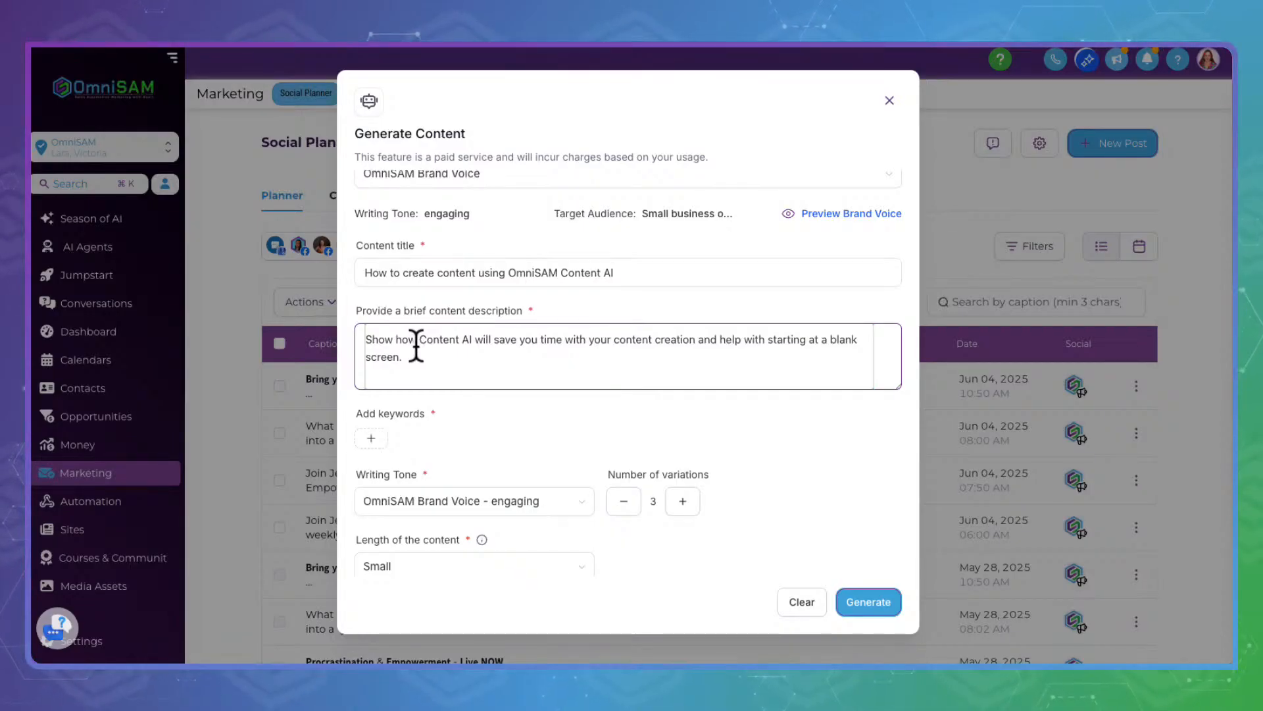
# - Add the keywords "content creation" and "Content AI" to the content request
pyautogui.scroll(-1, 515, 437)
pyautogui.moveTo(358, 372); pyautogui.dragTo(432, 372)
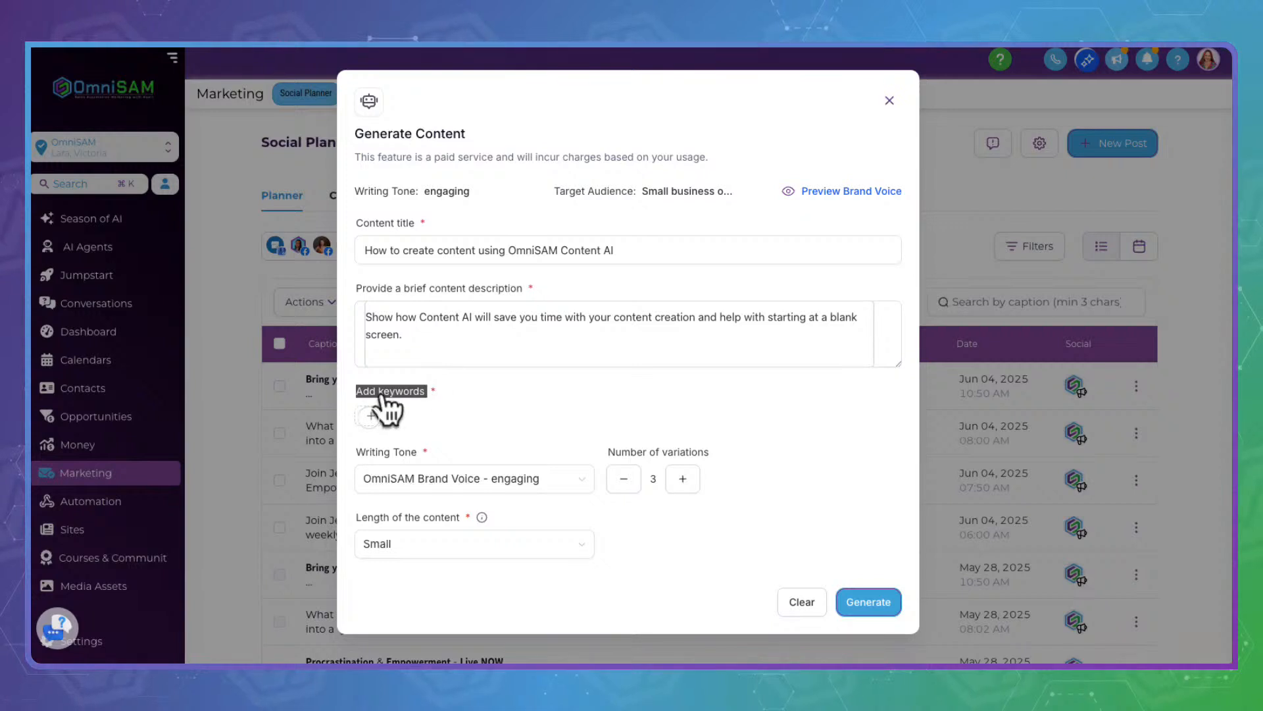
pyautogui.click(387, 412)
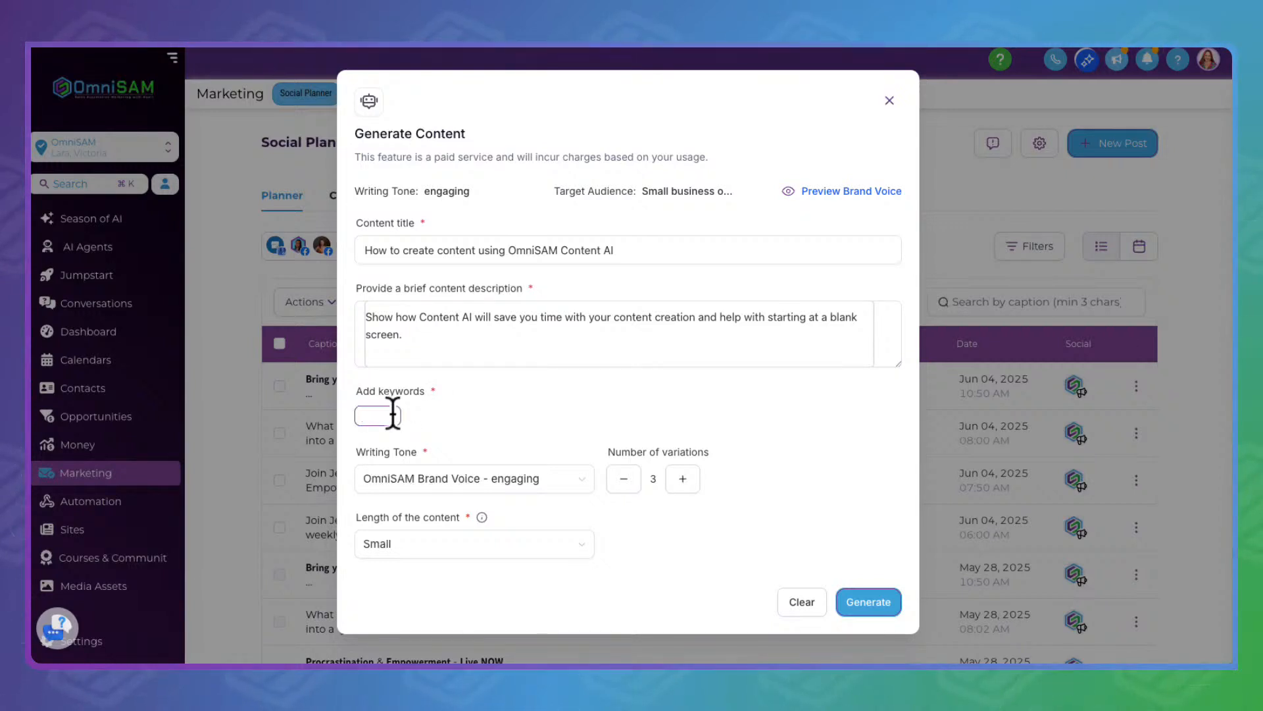
pyautogui.write('content')
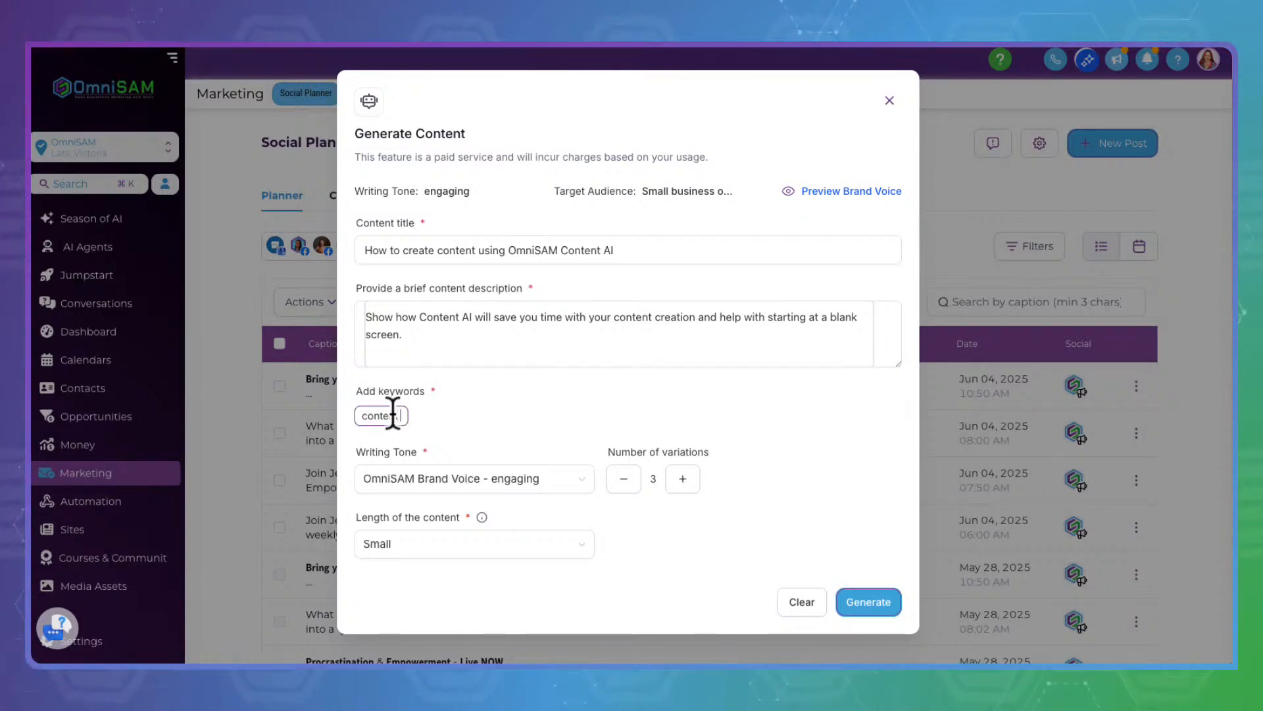
pyautogui.write(' creation')
pyautogui.press('Return')
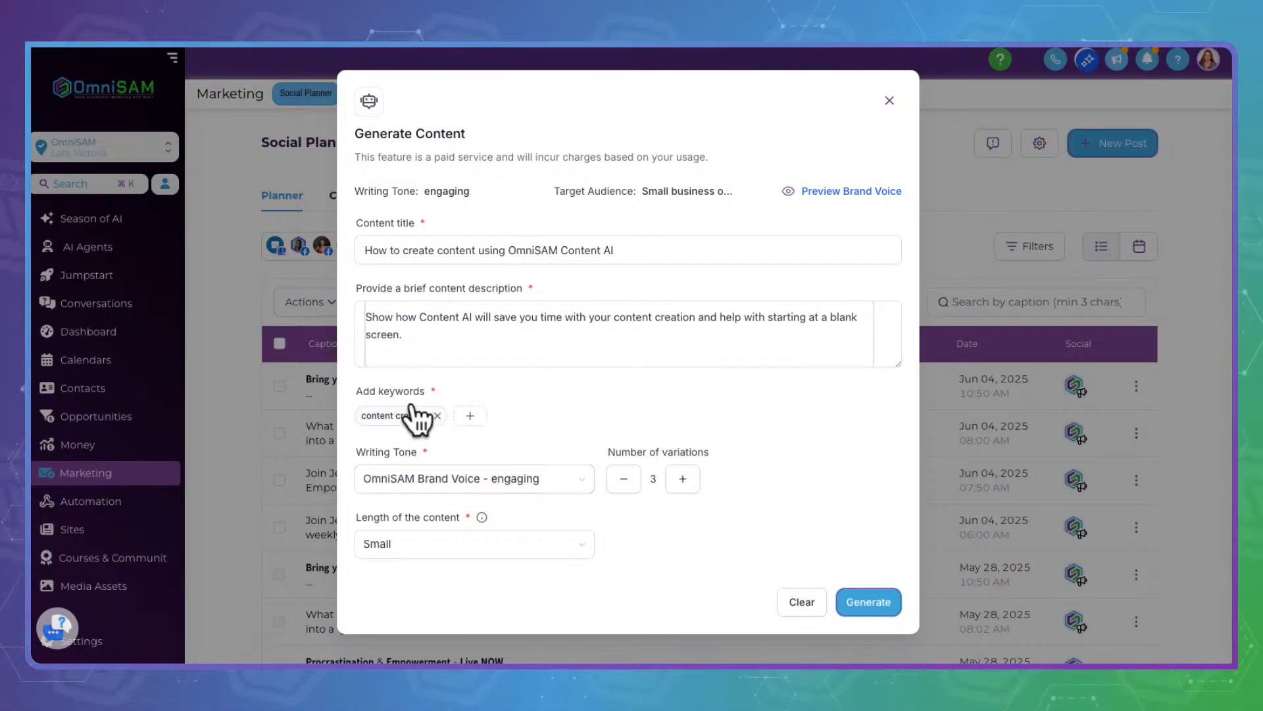
pyautogui.click(479, 409)
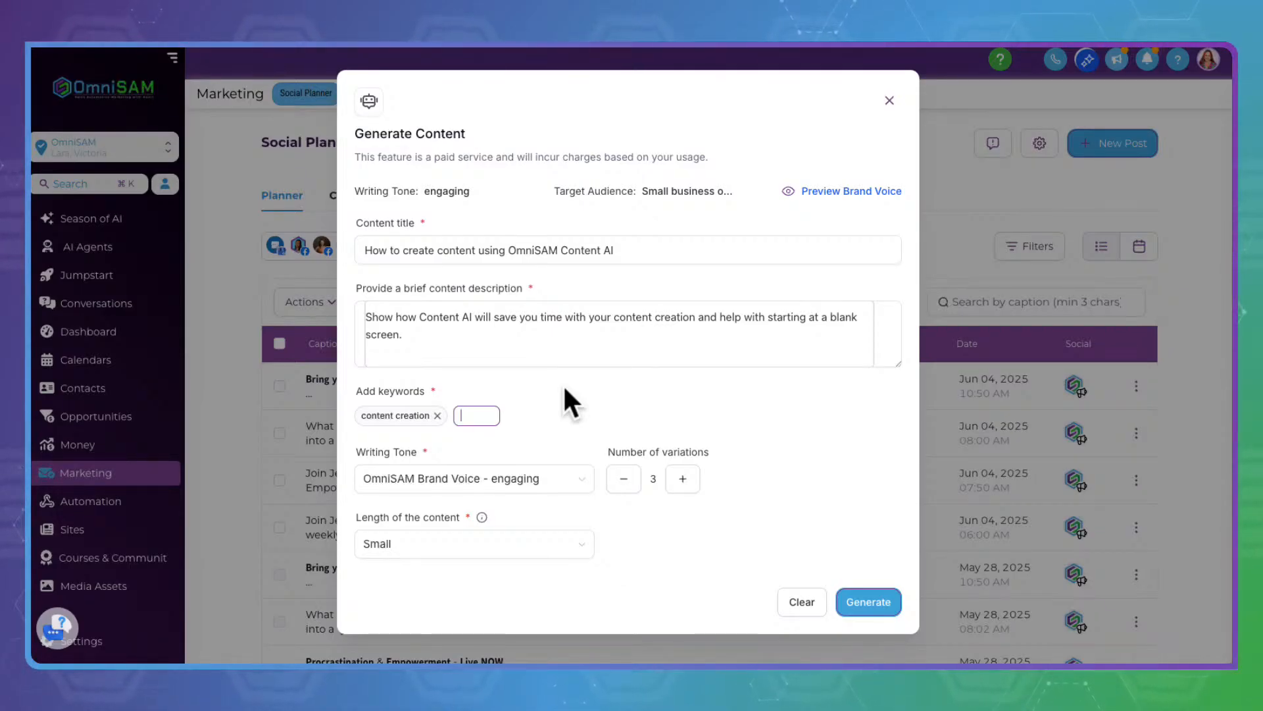
pyautogui.write('Content AI')
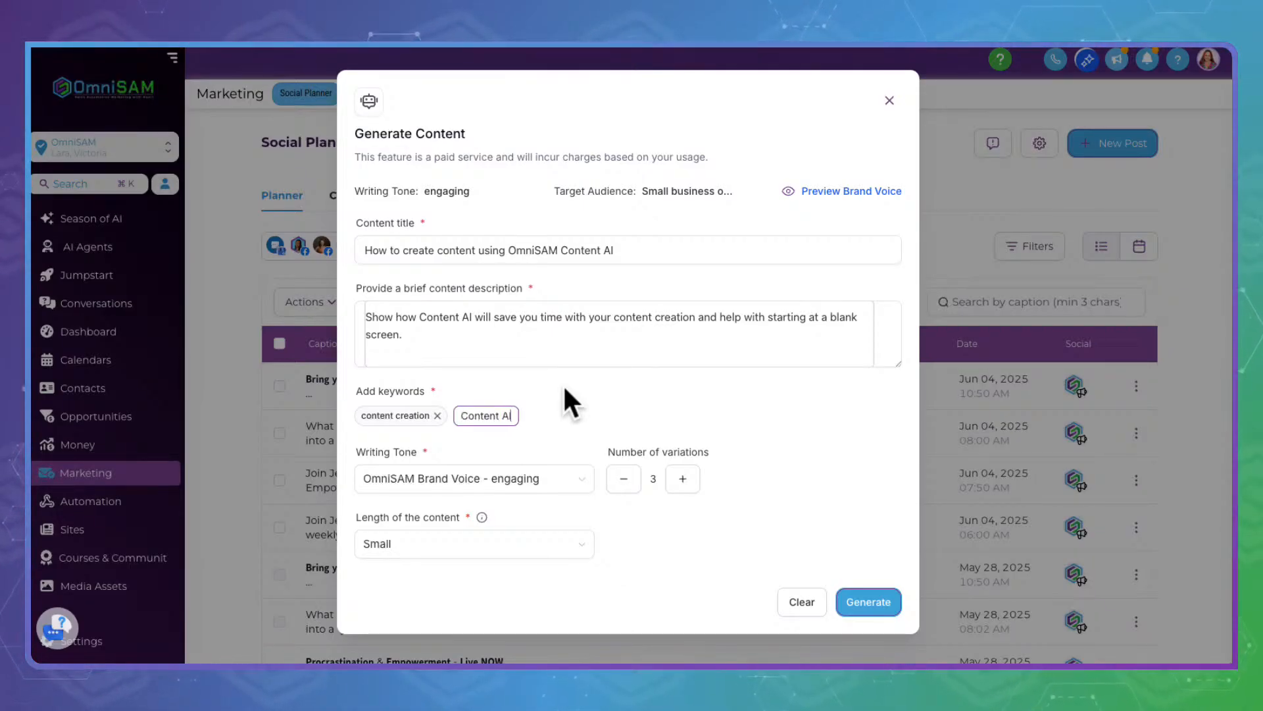
pyautogui.press('Return')
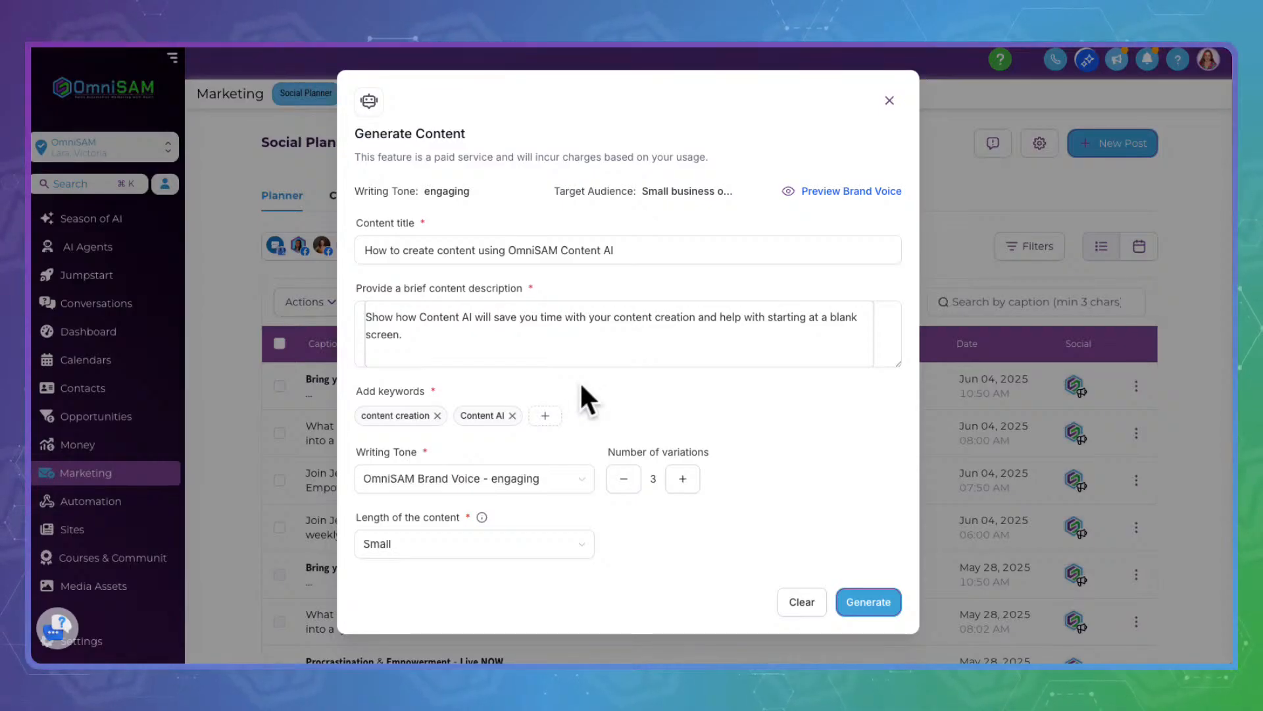
# - Look through the available writing tones and leave OmniSAM Brand Voice - engaging selected
pyautogui.moveTo(366, 437); pyautogui.dragTo(465, 434)
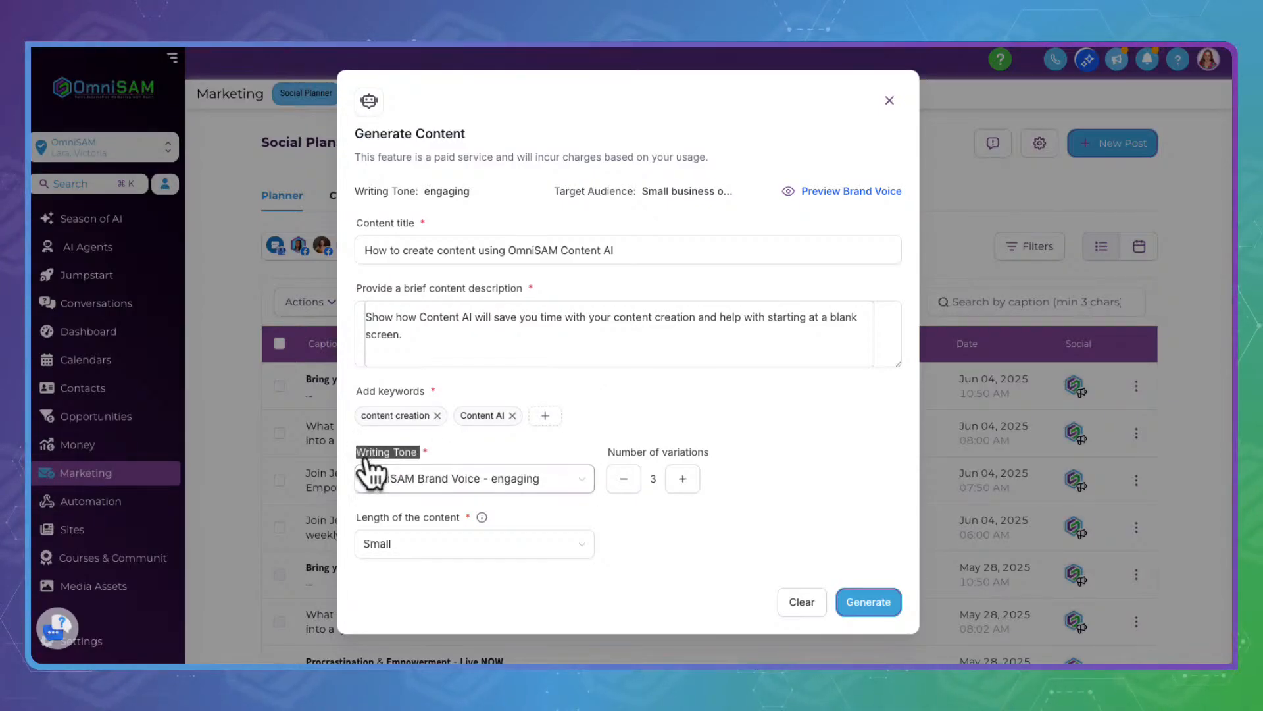
pyautogui.click(414, 475)
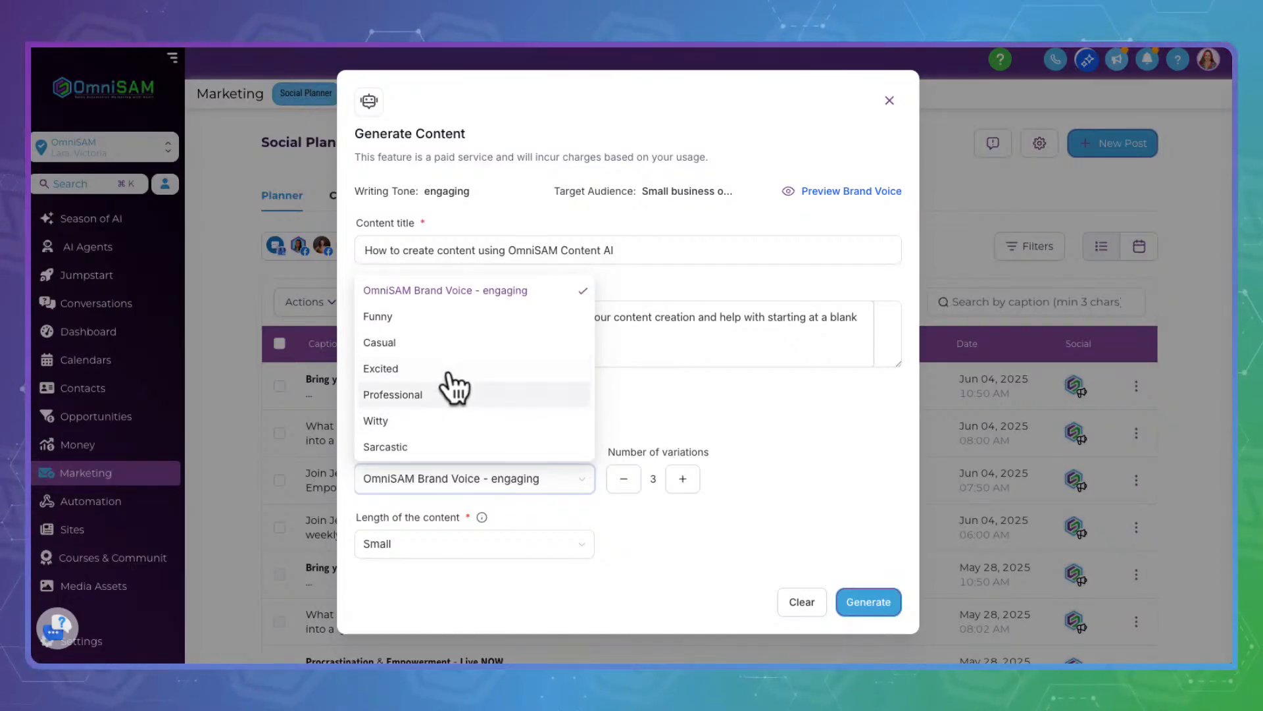
pyautogui.scroll(-3, 452, 391)
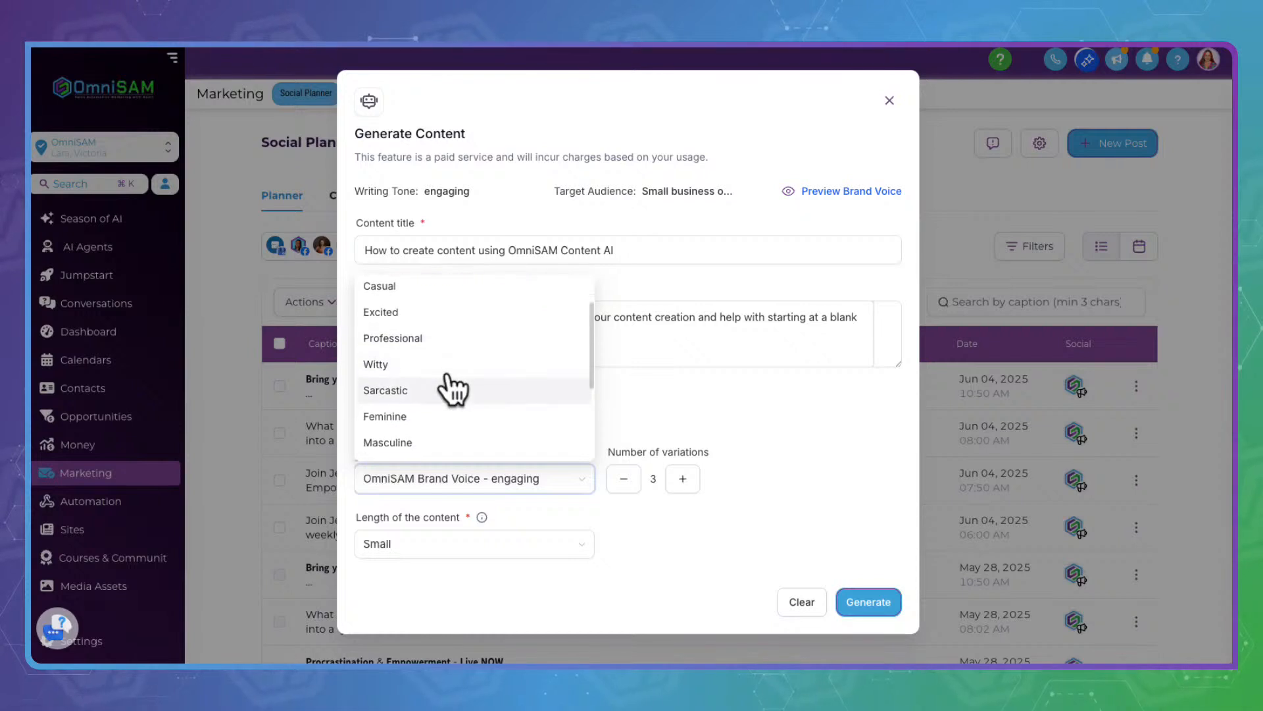
pyautogui.scroll(-2, 453, 391)
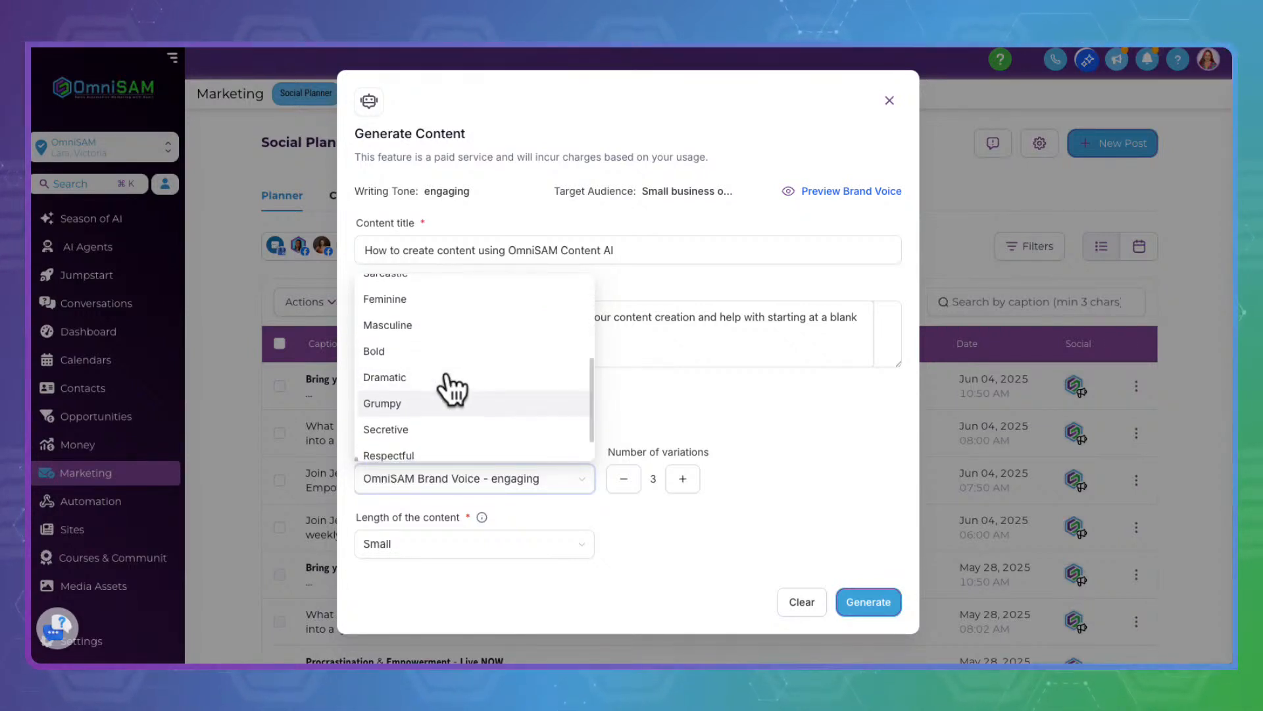
pyautogui.scroll(-1, 453, 391)
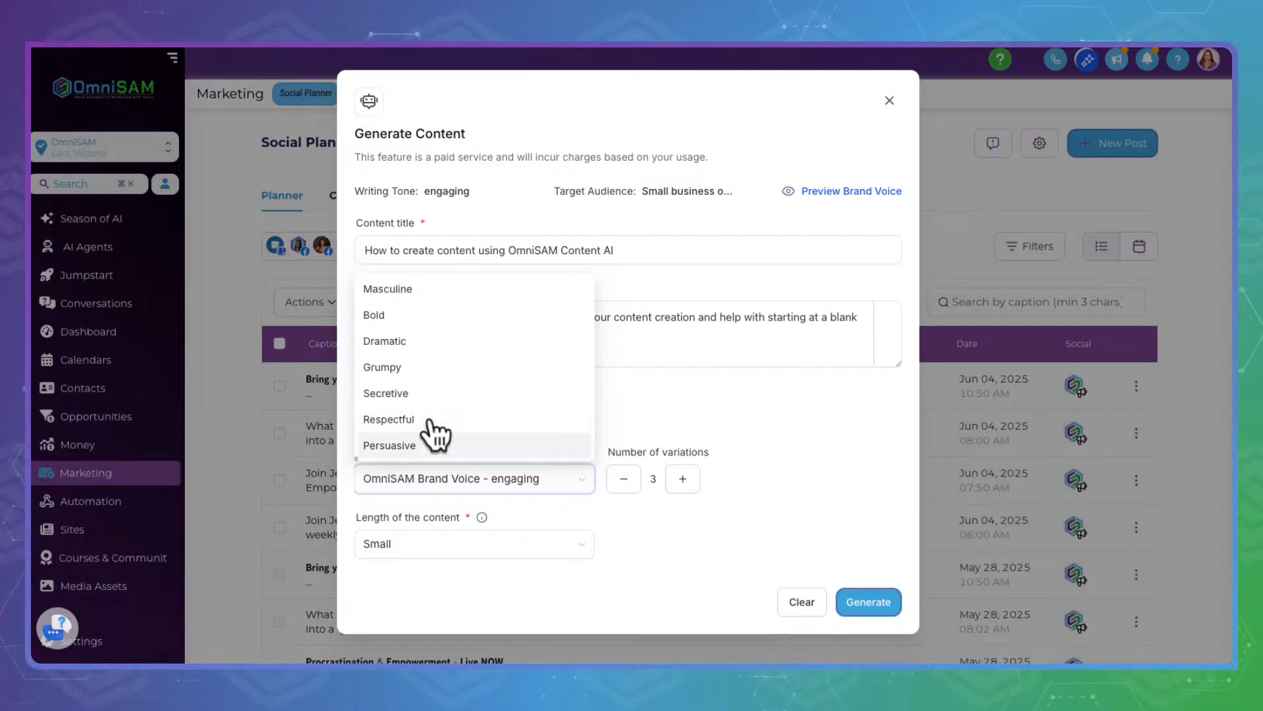
pyautogui.click(712, 394)
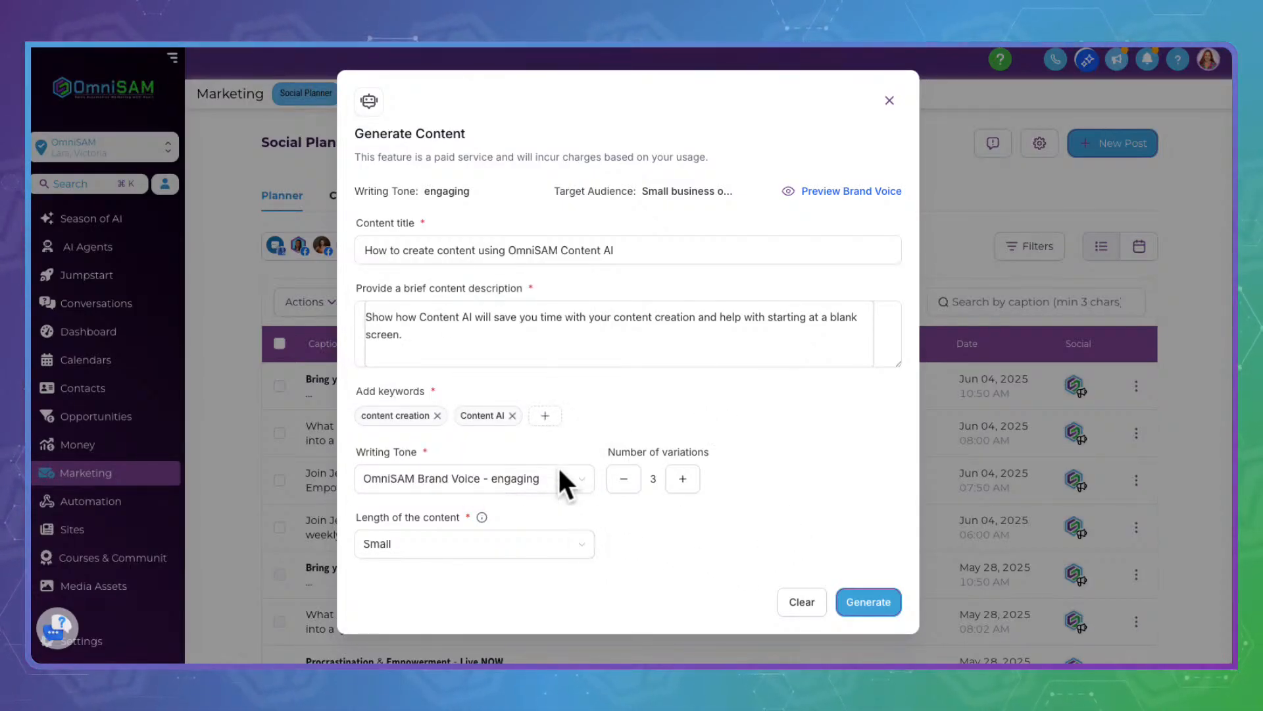
# - Read the content length explanation, keep the length at Small, and generate three content variations
pyautogui.moveTo(608, 451); pyautogui.dragTo(659, 436)
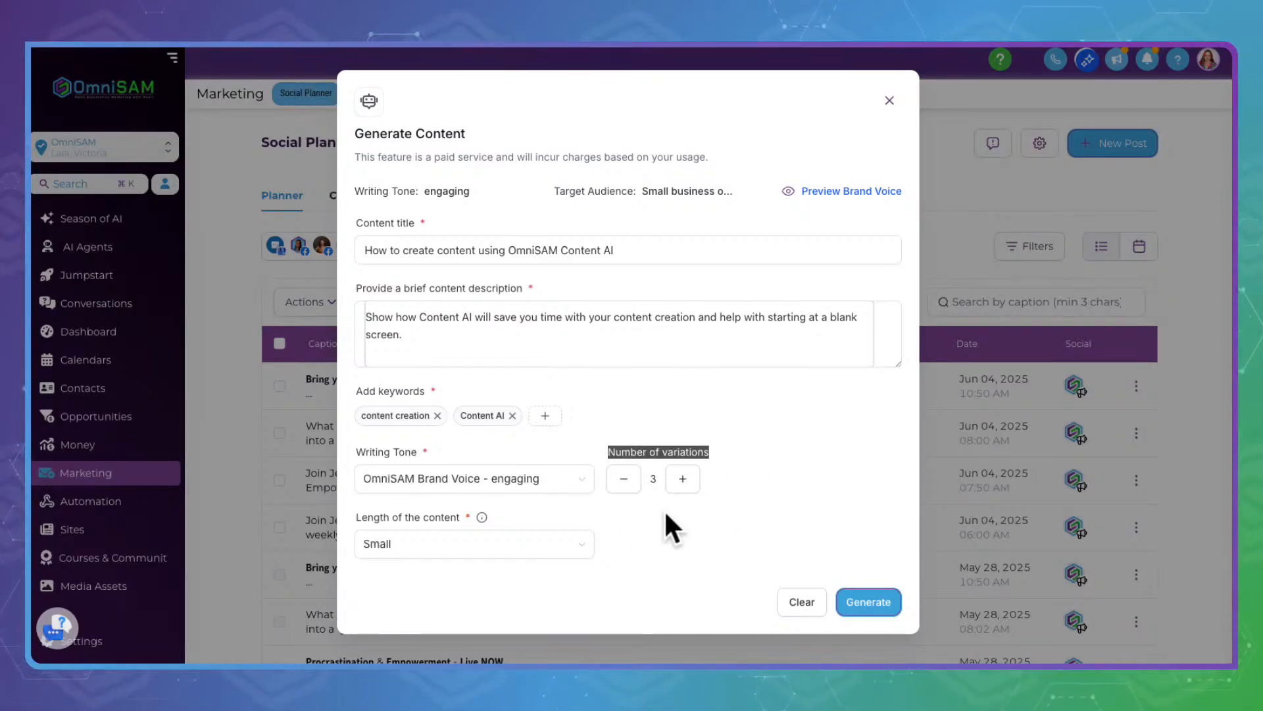
pyautogui.moveTo(362, 517); pyautogui.dragTo(477, 510)
pyautogui.click(479, 496)
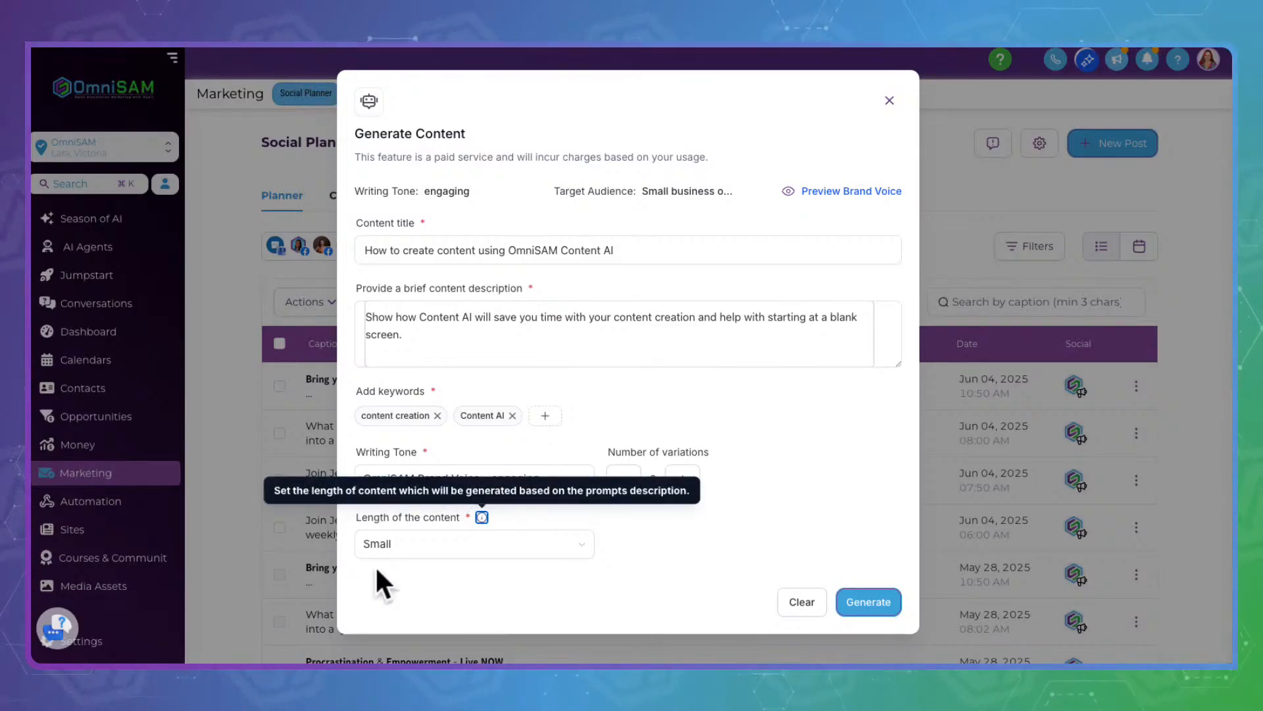
pyautogui.click(434, 541)
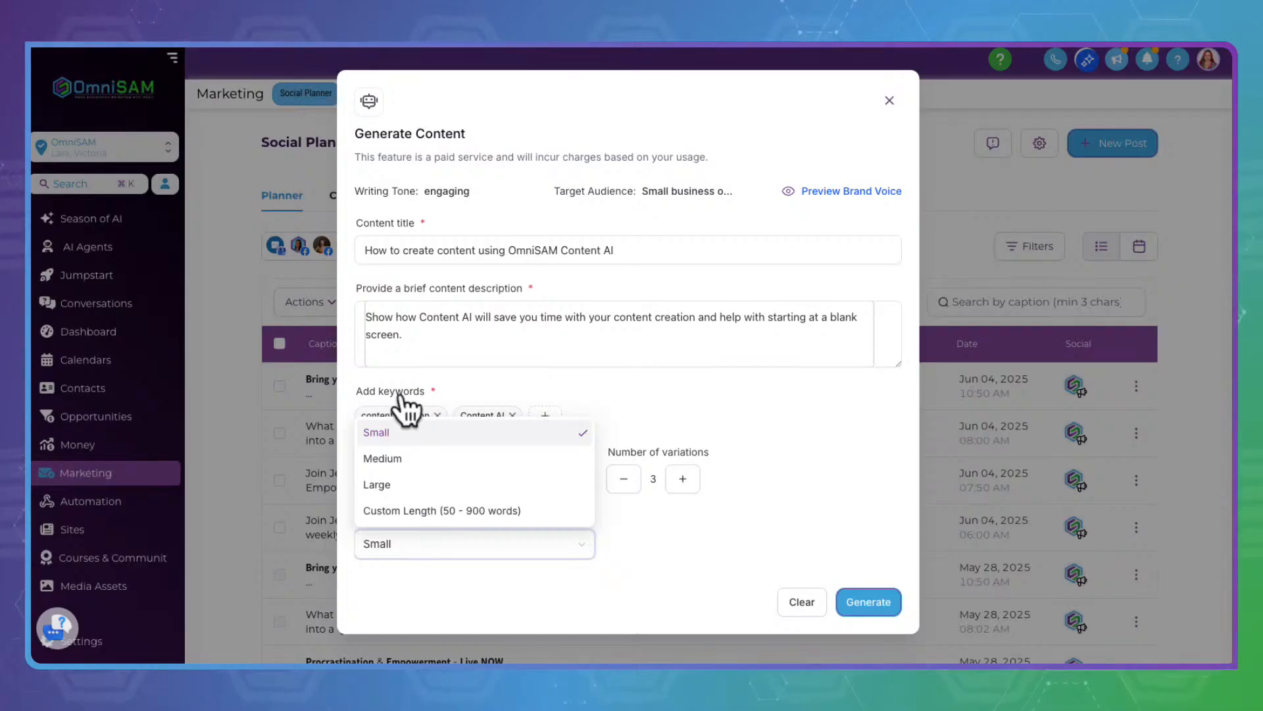
pyautogui.click(398, 427)
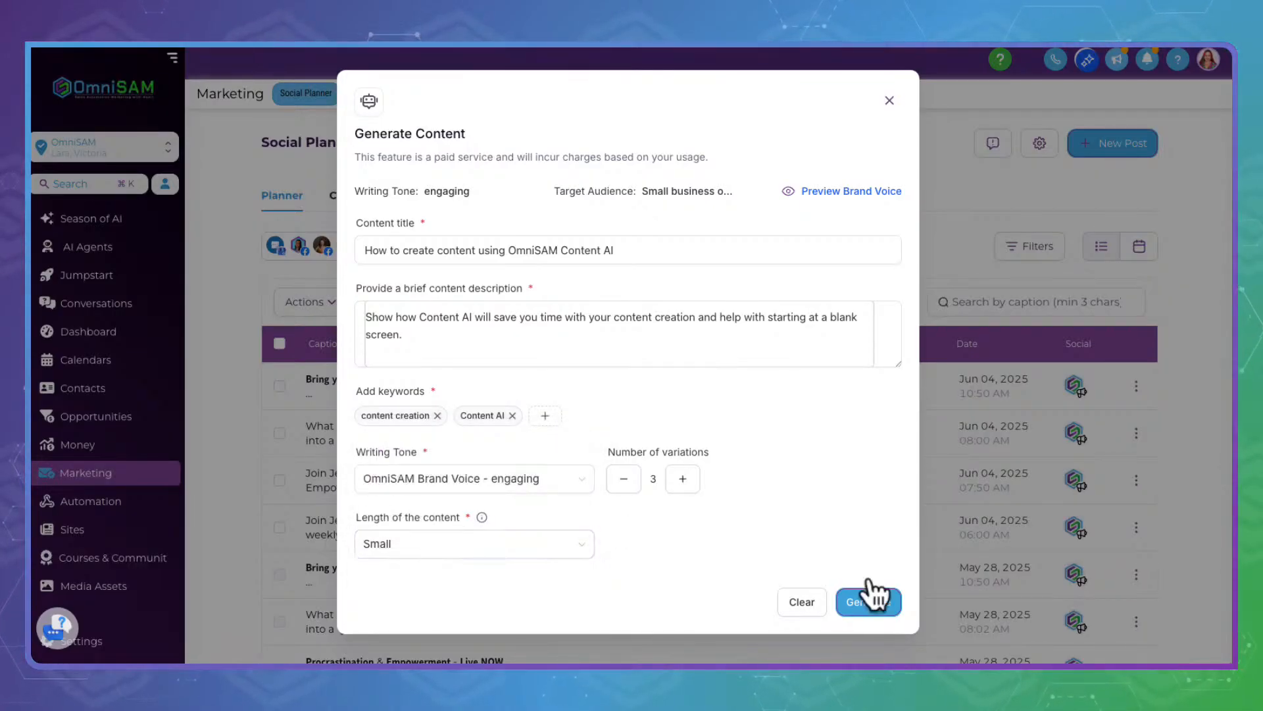
pyautogui.click(878, 600)
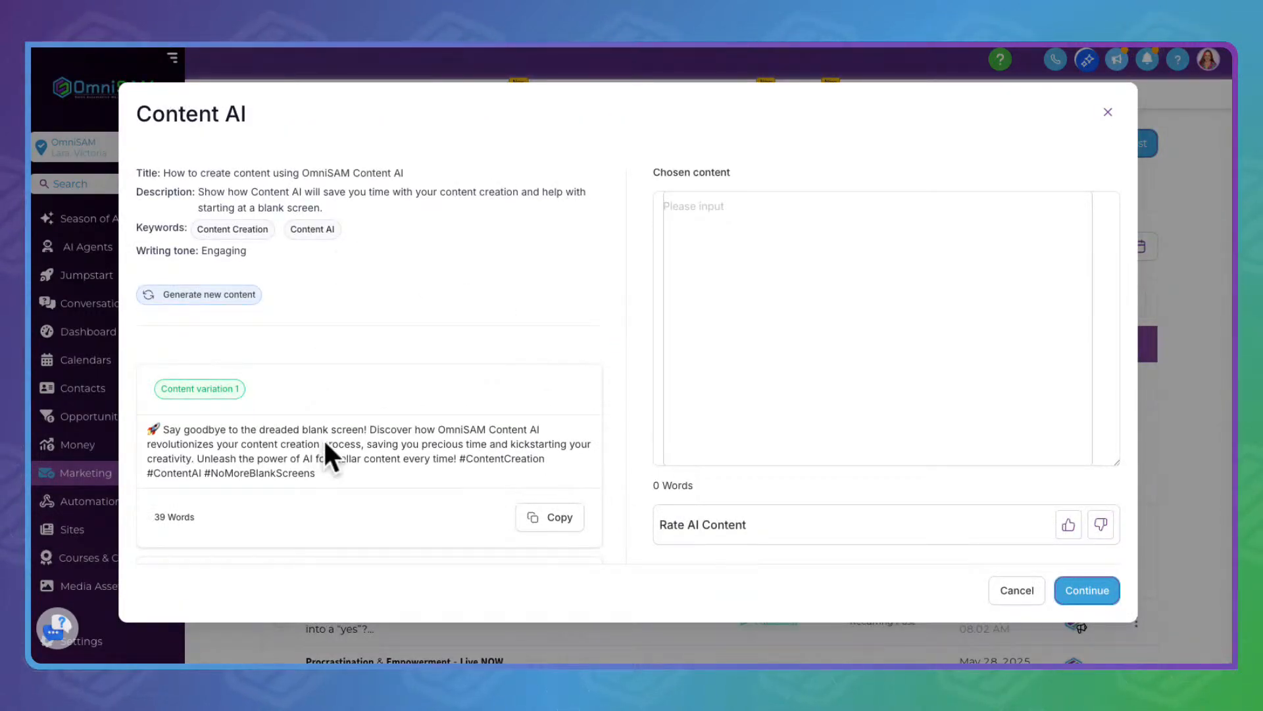
# - Review the short content variations generated by Content AI
pyautogui.scroll(-3, 309, 368)
pyautogui.scroll(-5, 310, 371)
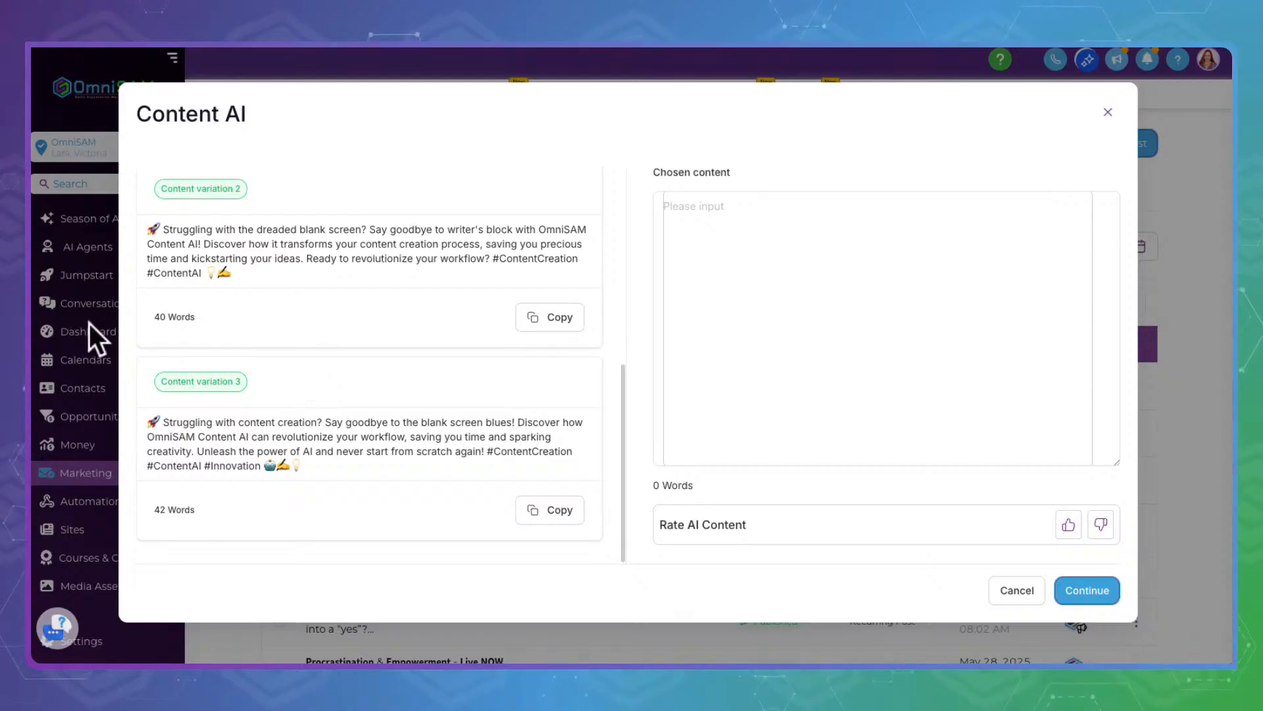
pyautogui.moveTo(322, 454); pyautogui.dragTo(158, 389)
pyautogui.scroll(1, 271, 352)
pyautogui.scroll(6, 270, 351)
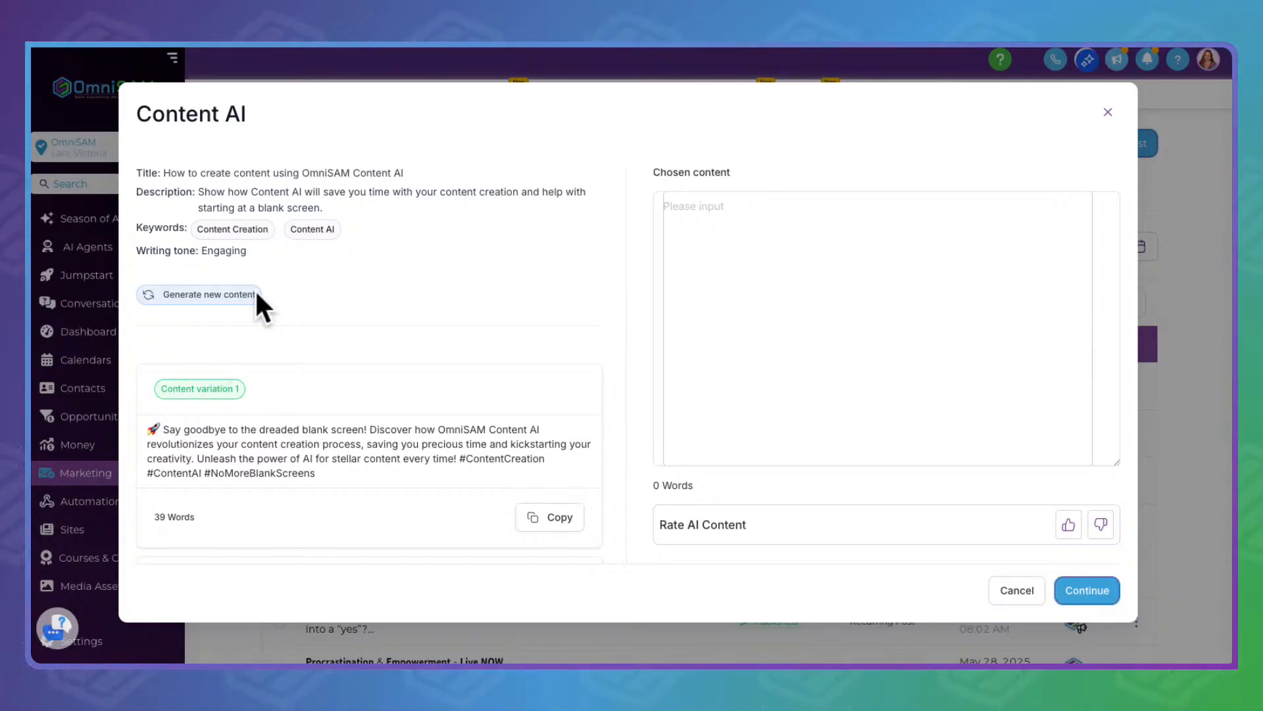
# - Return to the generation settings, set the content length to Large, and generate new content
pyautogui.click(210, 293)
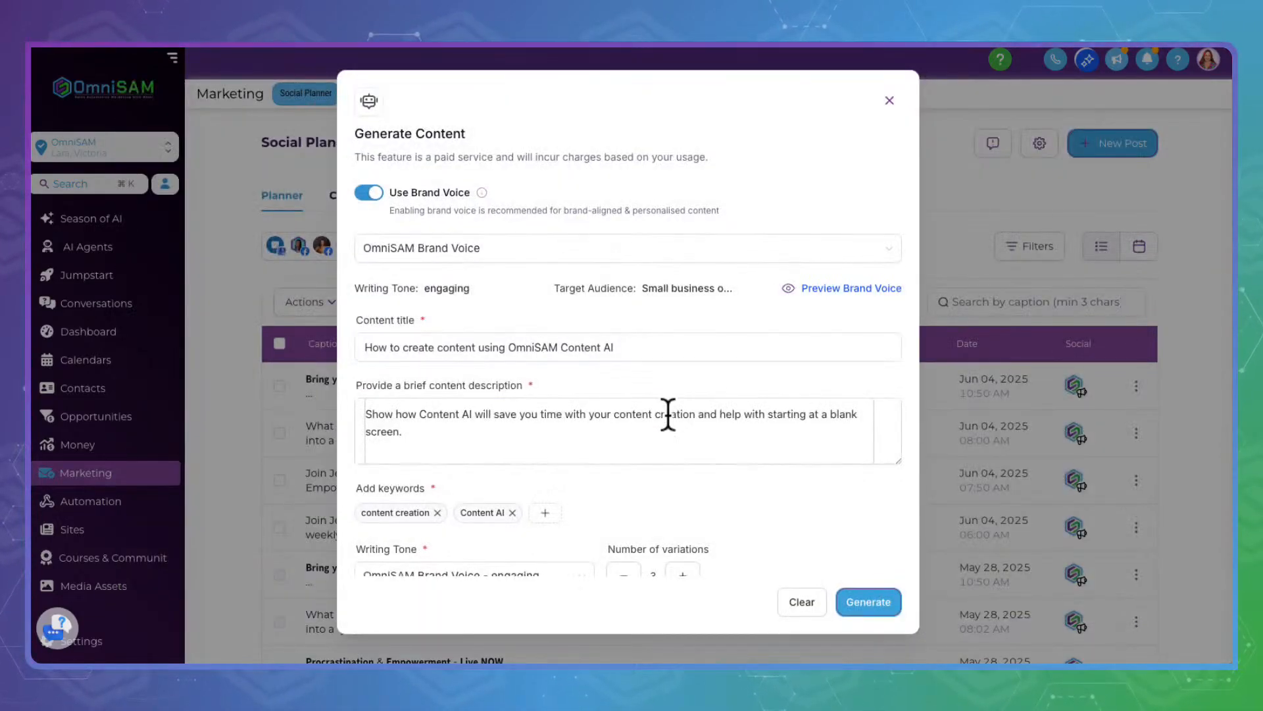
pyautogui.scroll(-2, 485, 404)
pyautogui.click(454, 538)
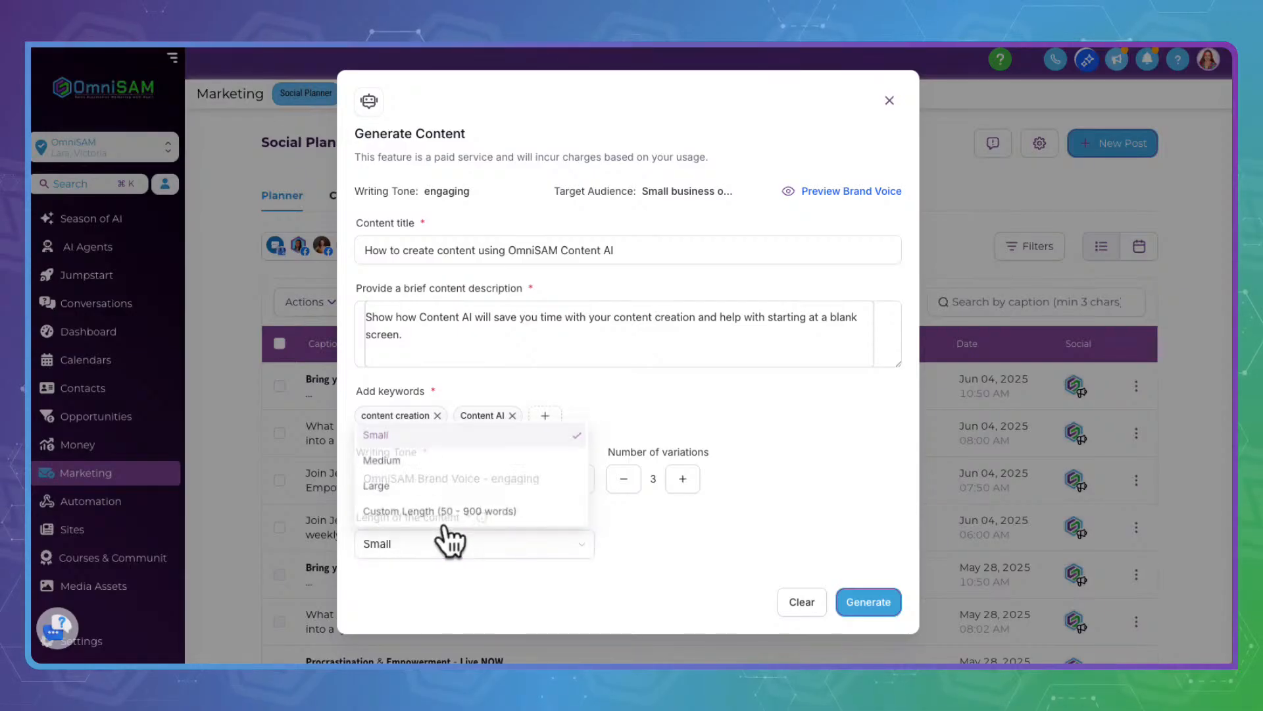
pyautogui.click(409, 480)
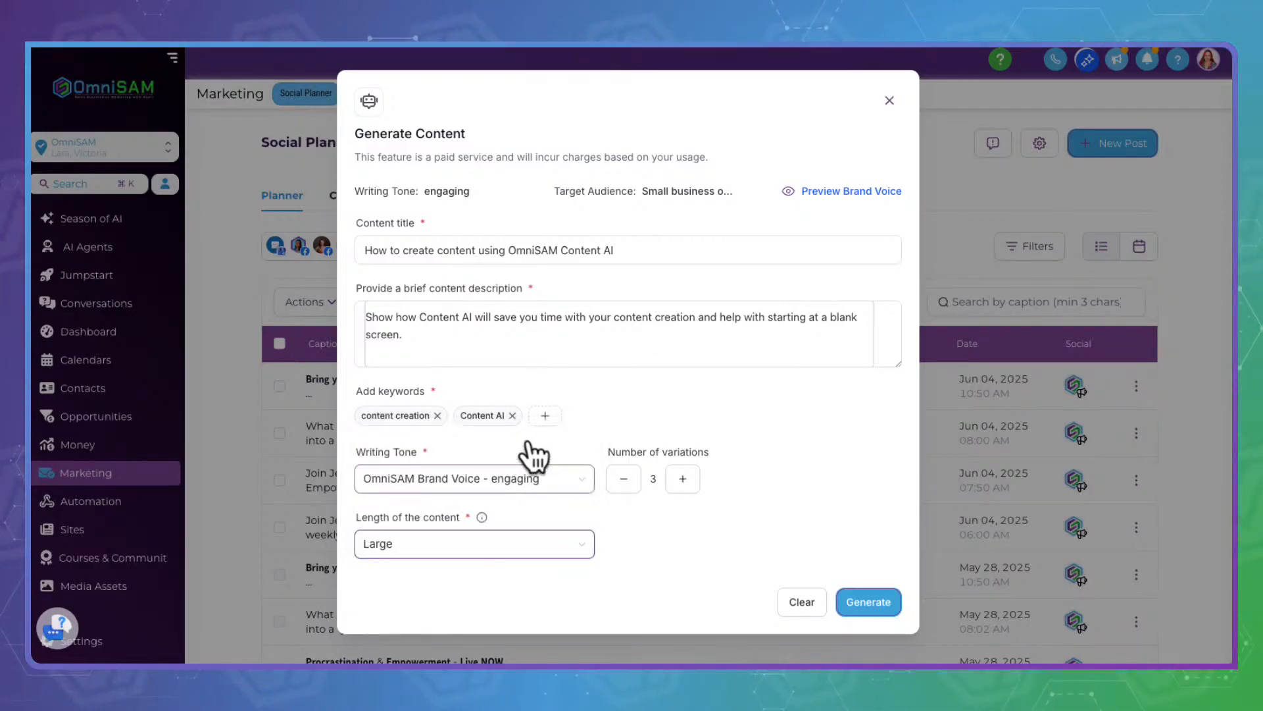
pyautogui.click(888, 600)
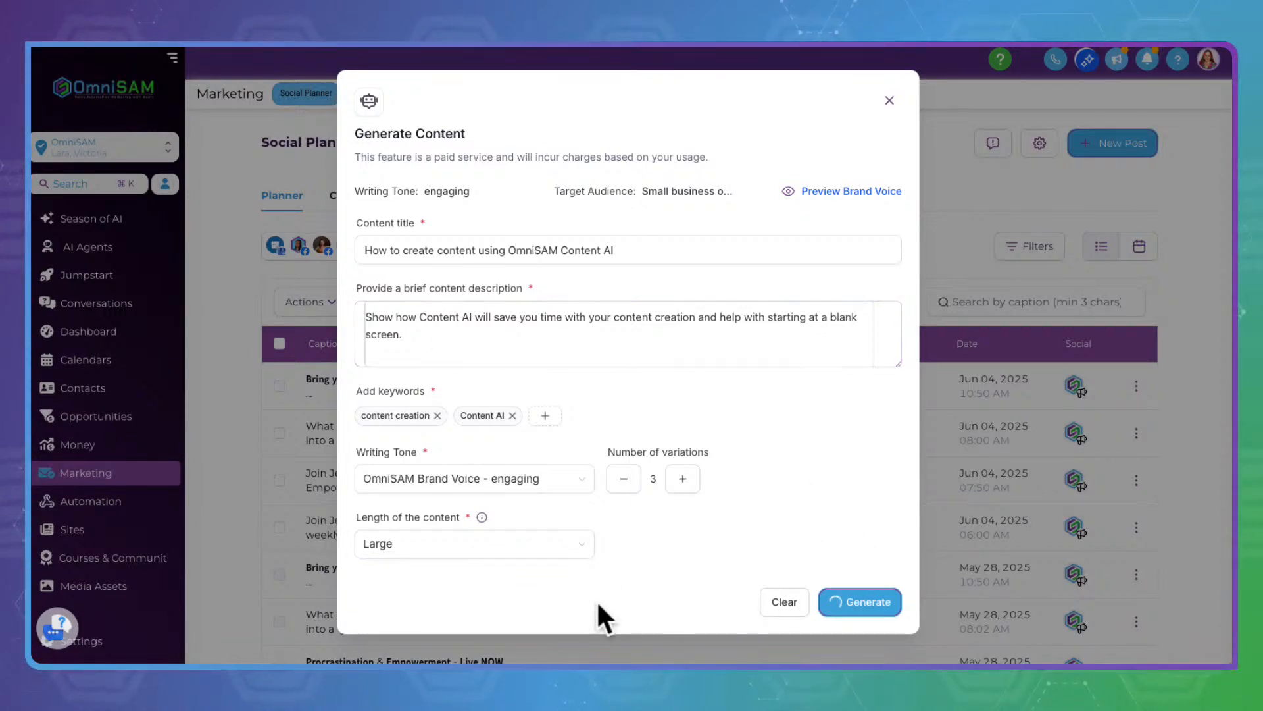
# - Review the large content variations generated by Content AI, comparing variation 1 with variation 2
pyautogui.doubleClick(488, 265)
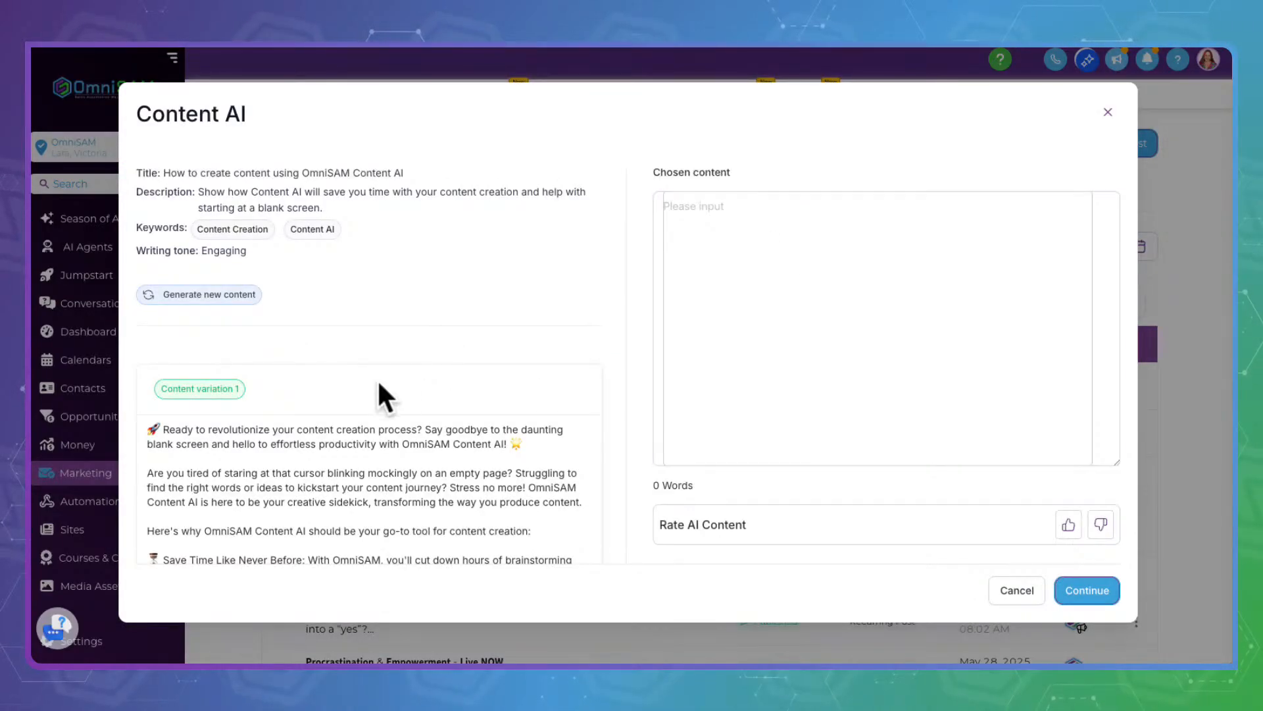
pyautogui.scroll(-2, 377, 378)
pyautogui.scroll(-4, 377, 377)
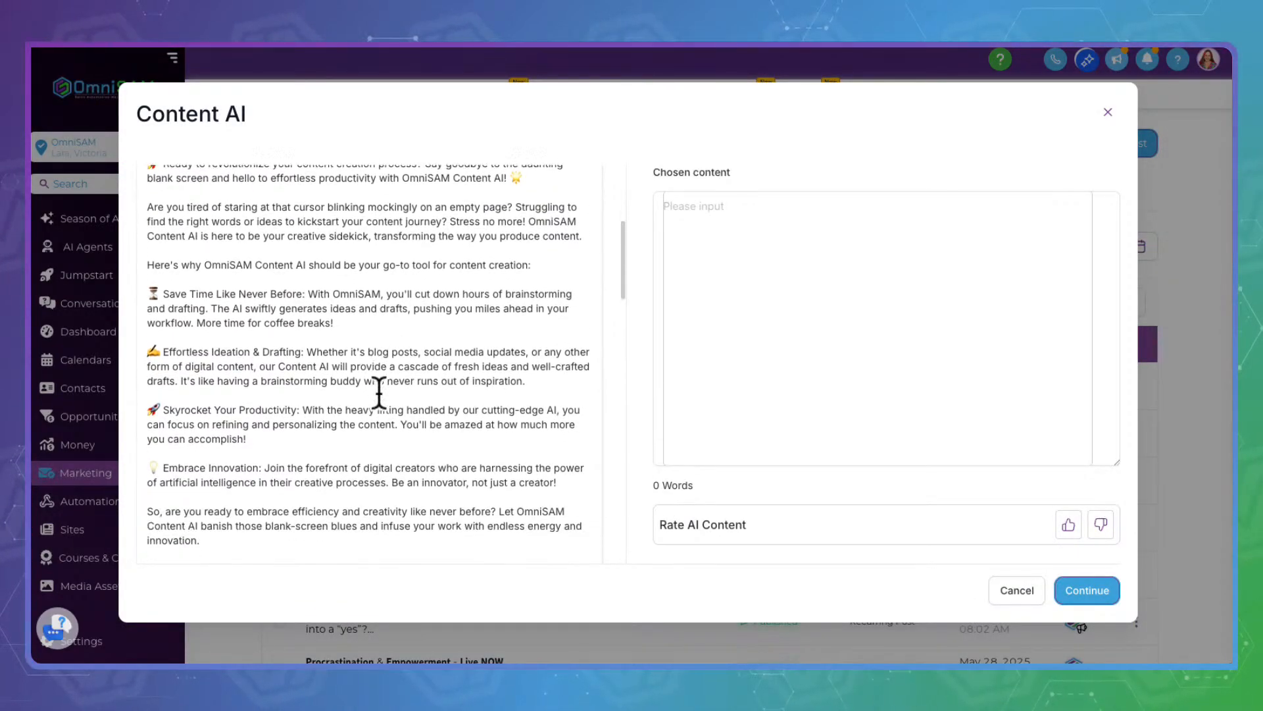
pyautogui.scroll(-5, 380, 385)
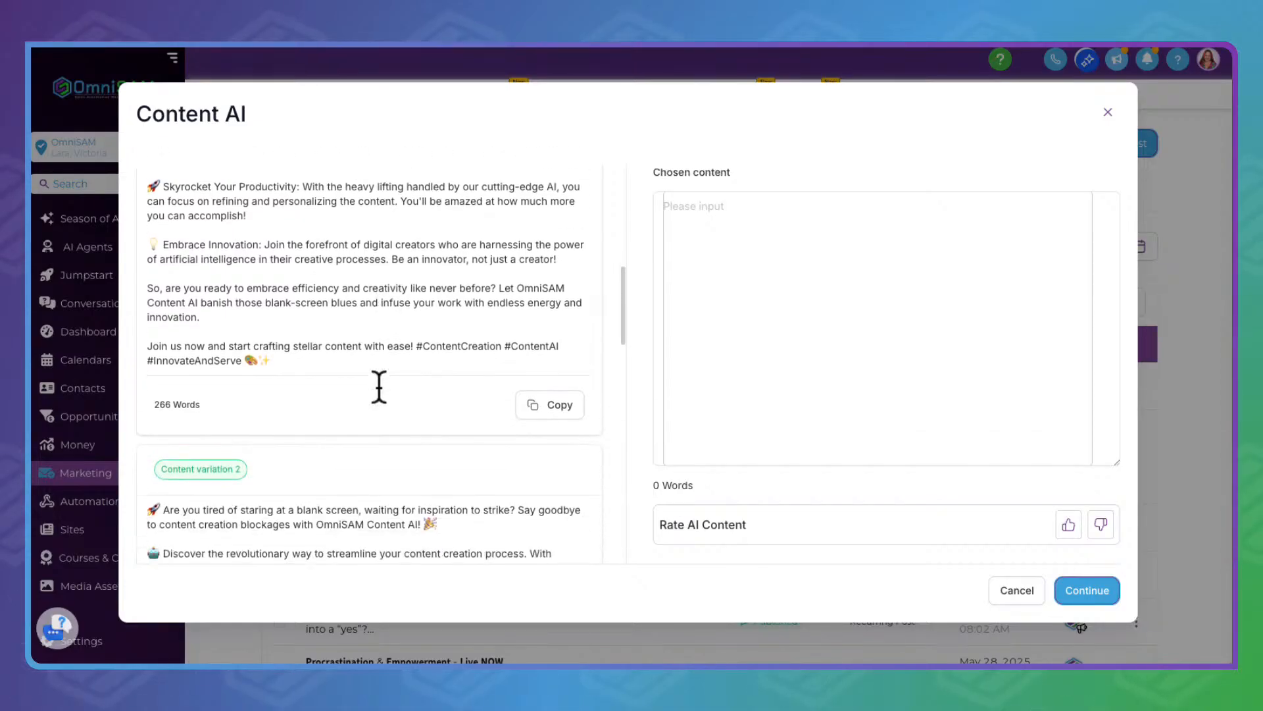
pyautogui.scroll(-4, 379, 387)
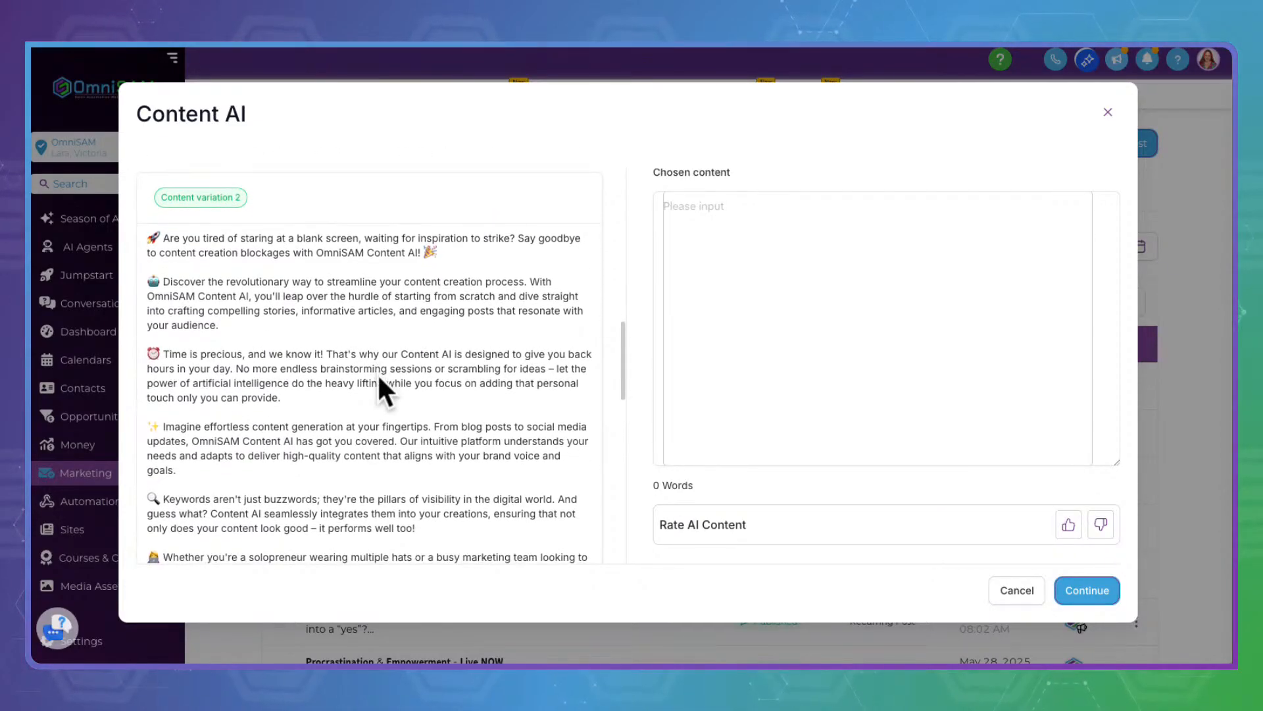
pyautogui.scroll(-6, 378, 379)
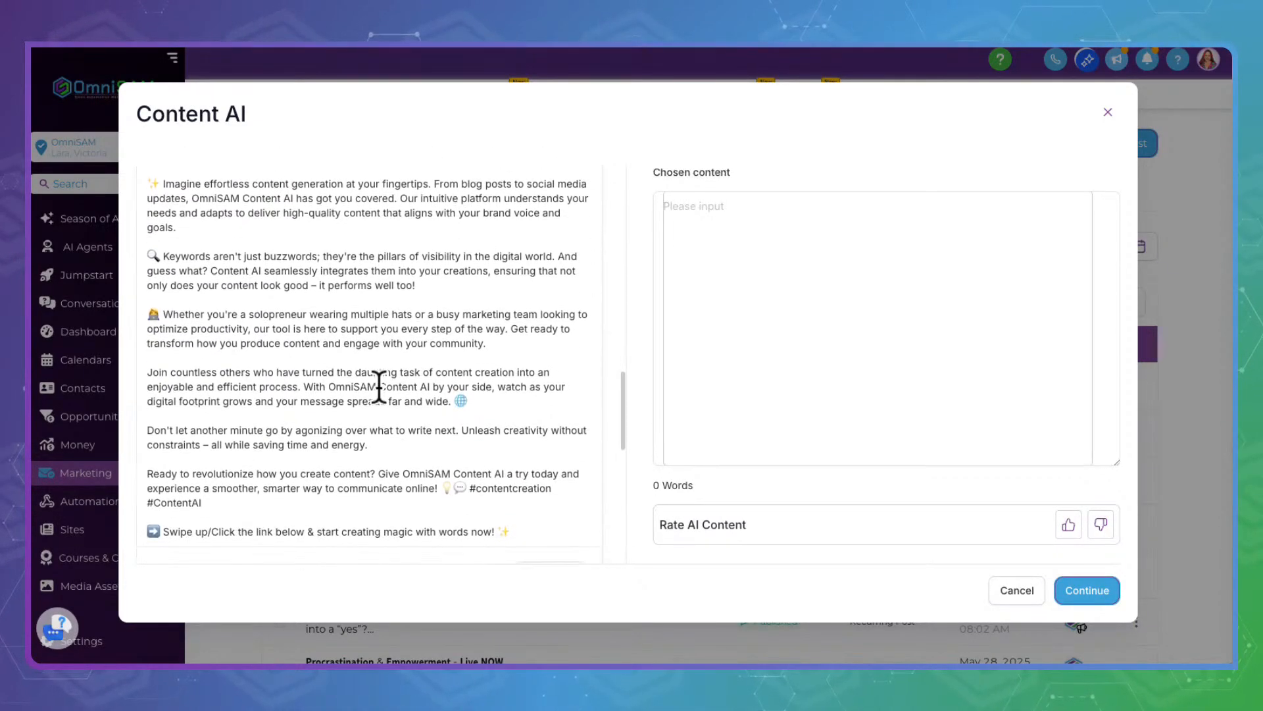
pyautogui.scroll(20, 379, 379)
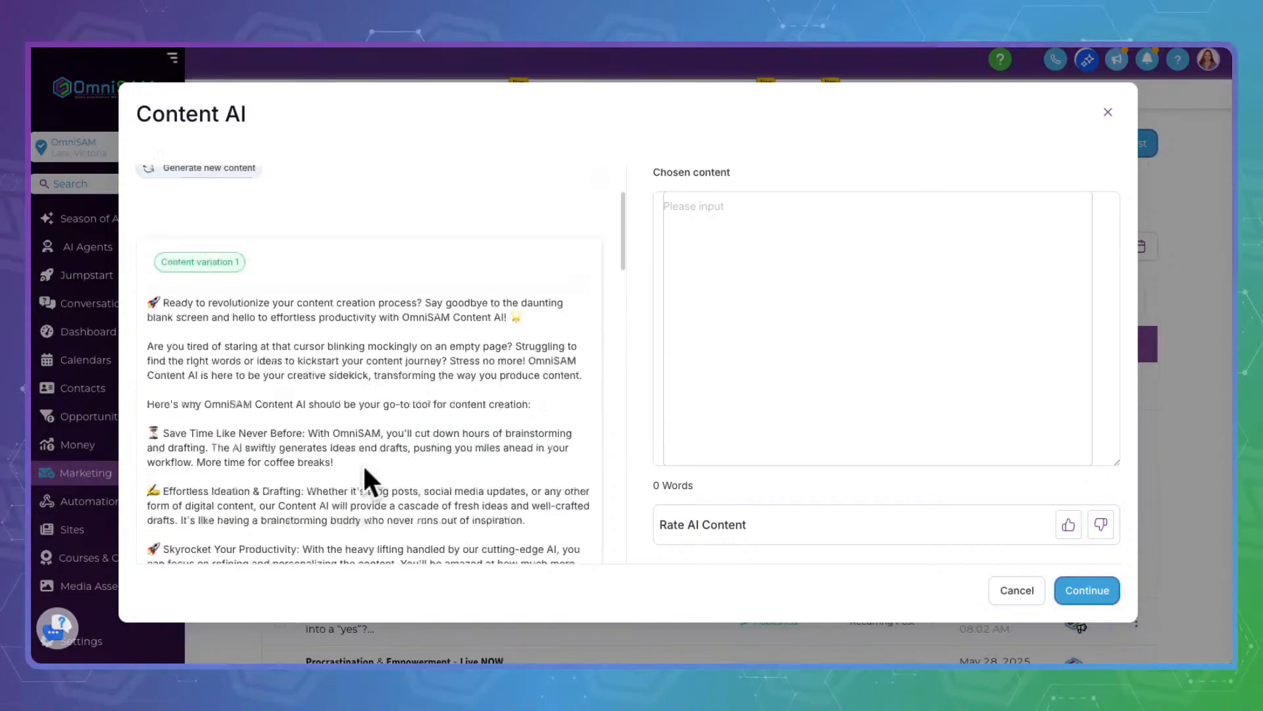
# - Read through content variation 1 and copy it into the chosen content
pyautogui.scroll(-4, 365, 473)
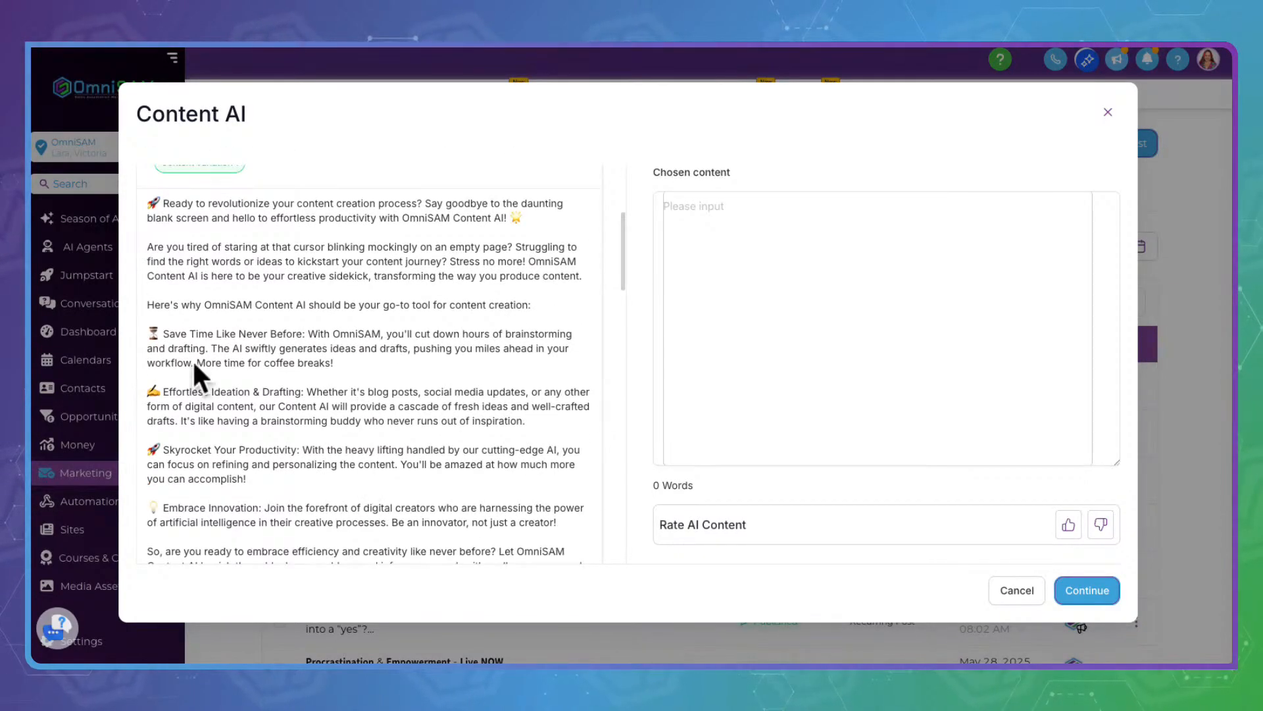
pyautogui.scroll(-3, 313, 354)
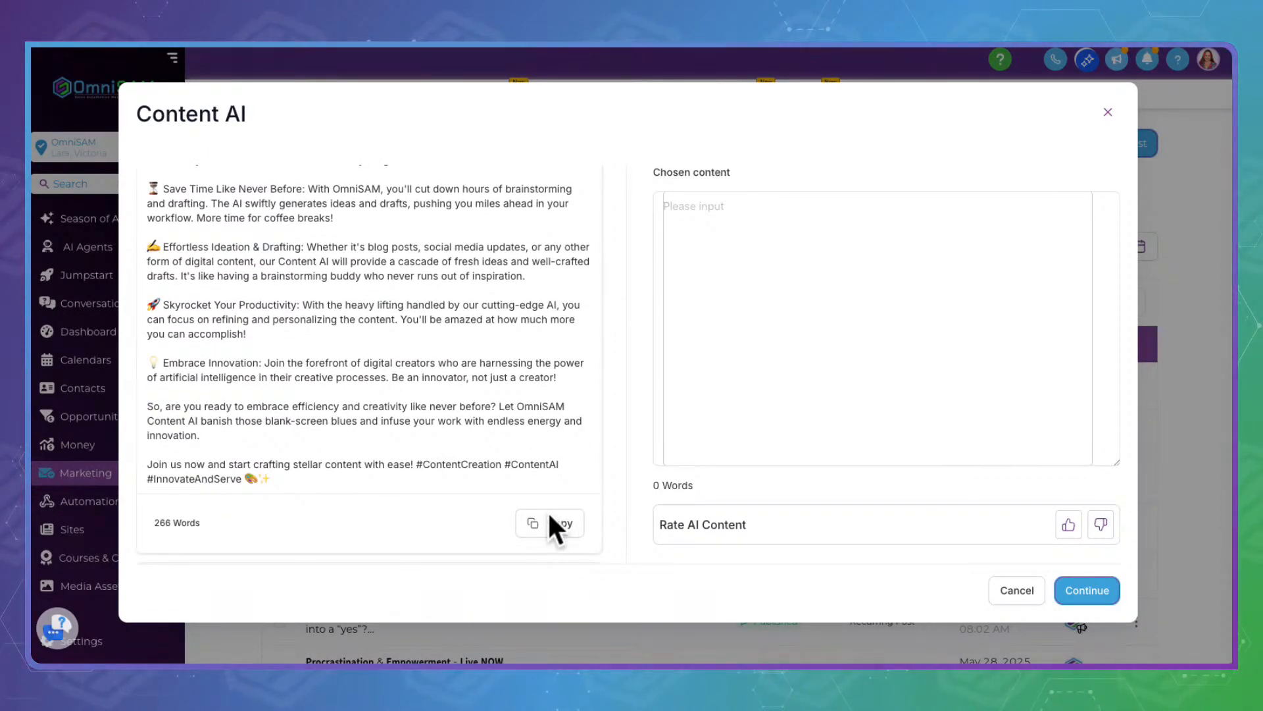
pyautogui.click(566, 521)
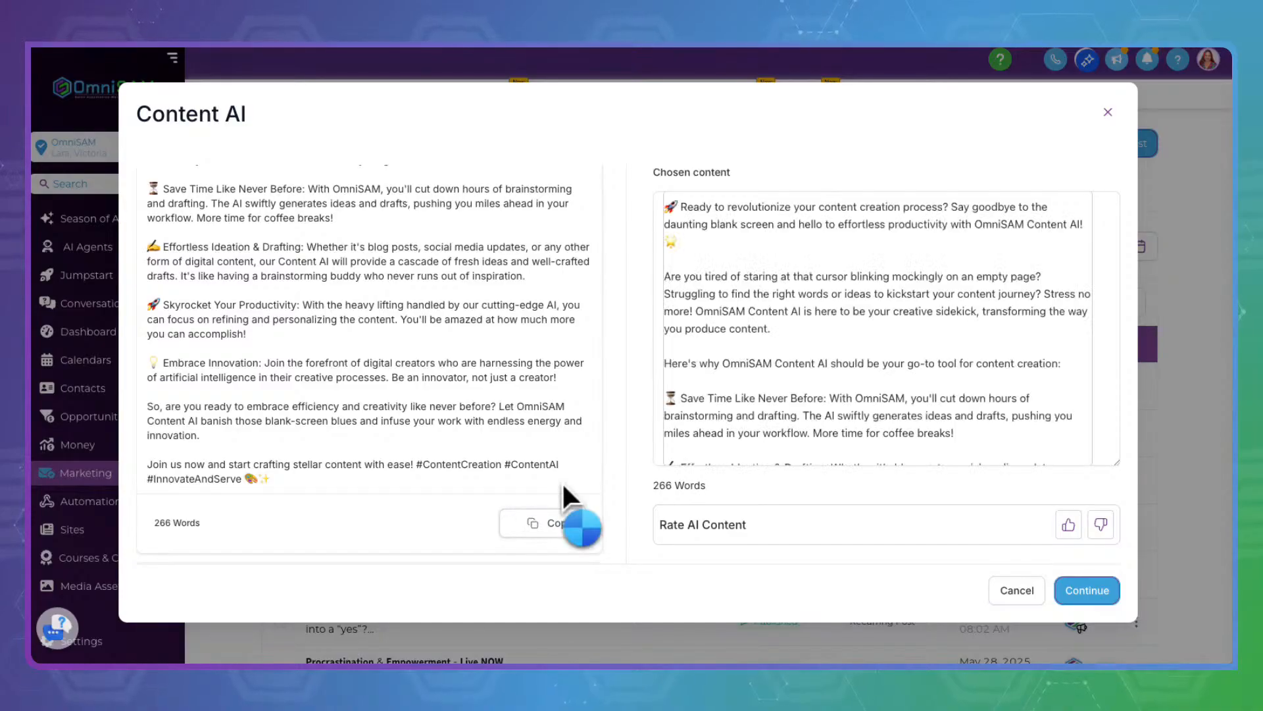
pyautogui.click(752, 224)
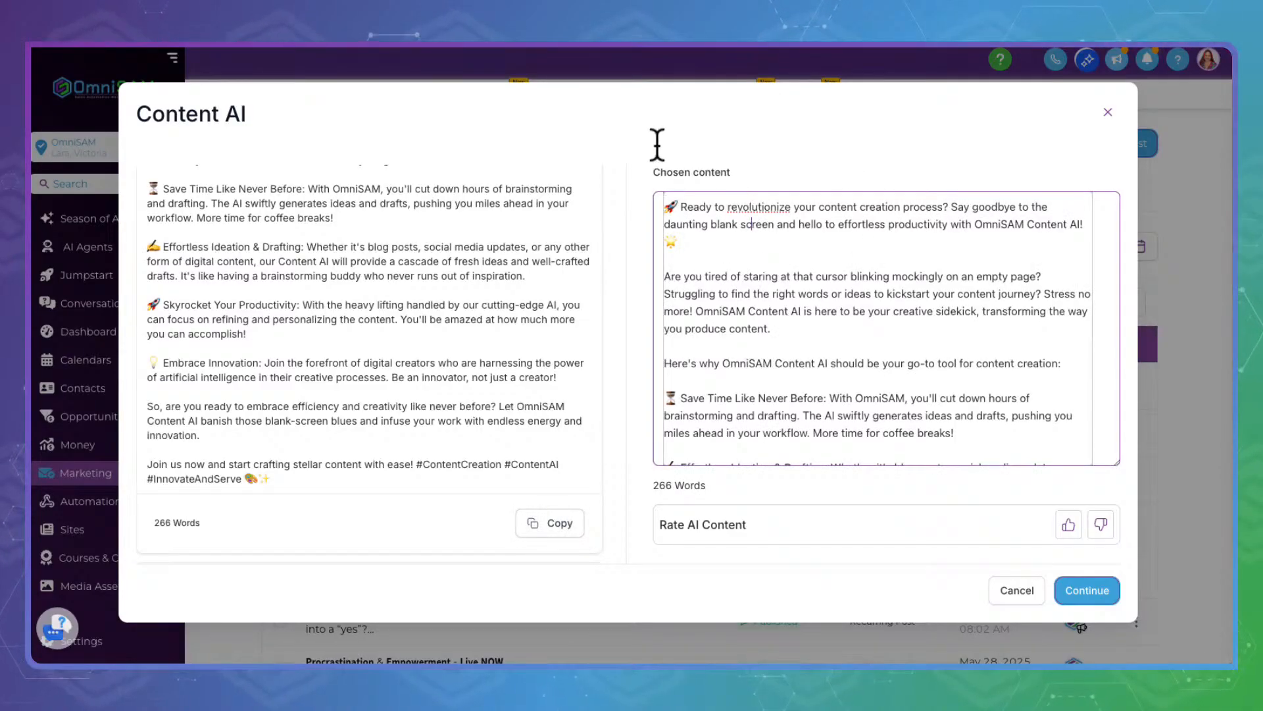
pyautogui.moveTo(654, 149); pyautogui.dragTo(747, 170)
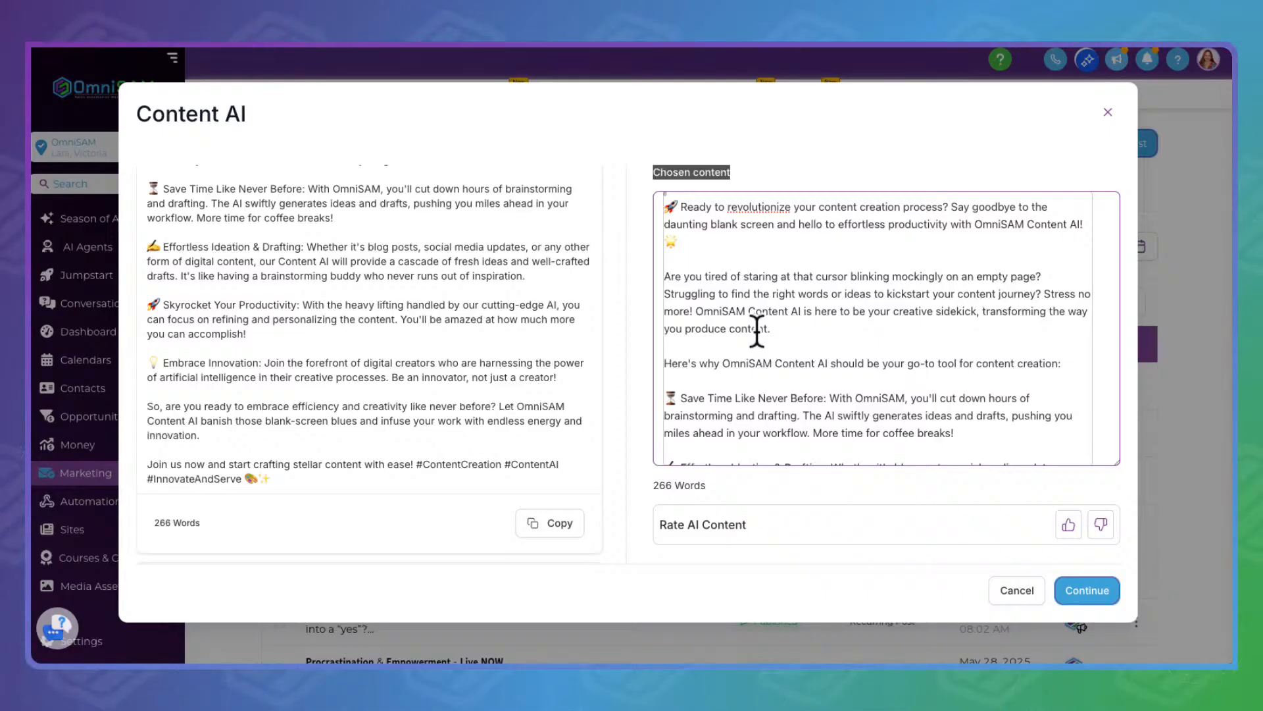
# - Change the spelling in the chosen content to "revolutionise" in the opening line and "personalising" in the productivity paragraph
pyautogui.click(720, 201)
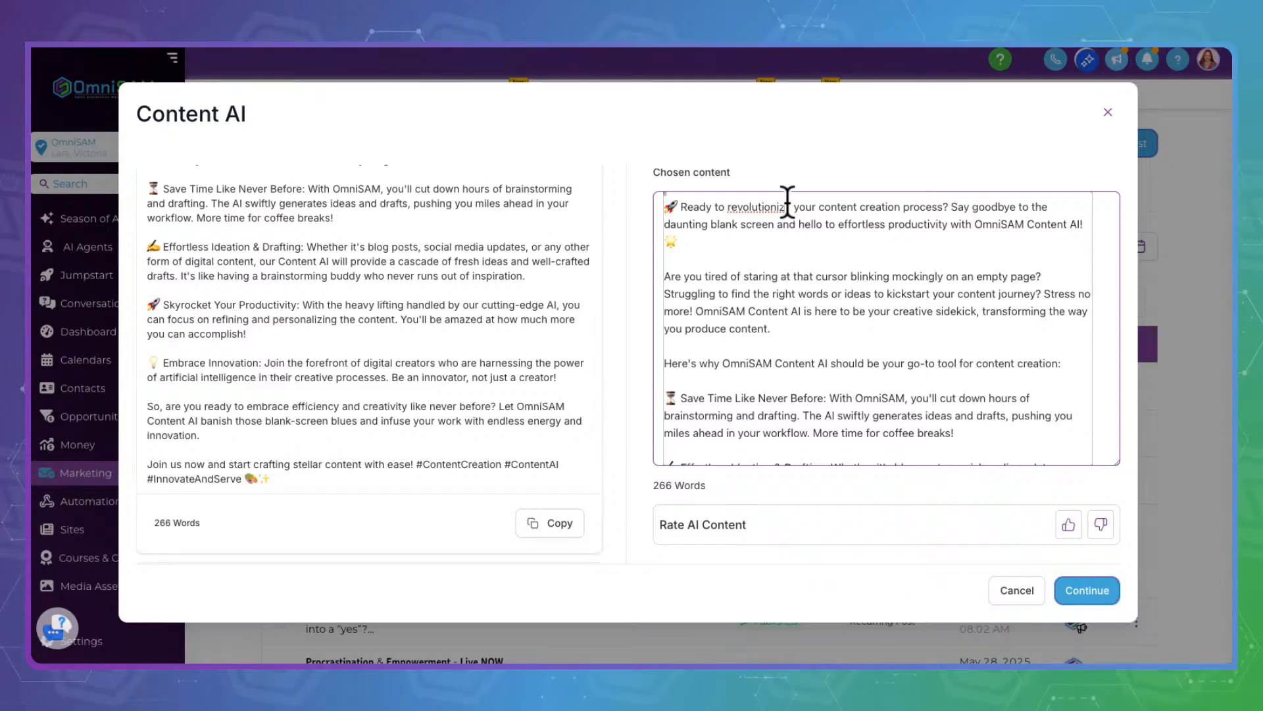
pyautogui.press('BackSpace')
pyautogui.write('se')
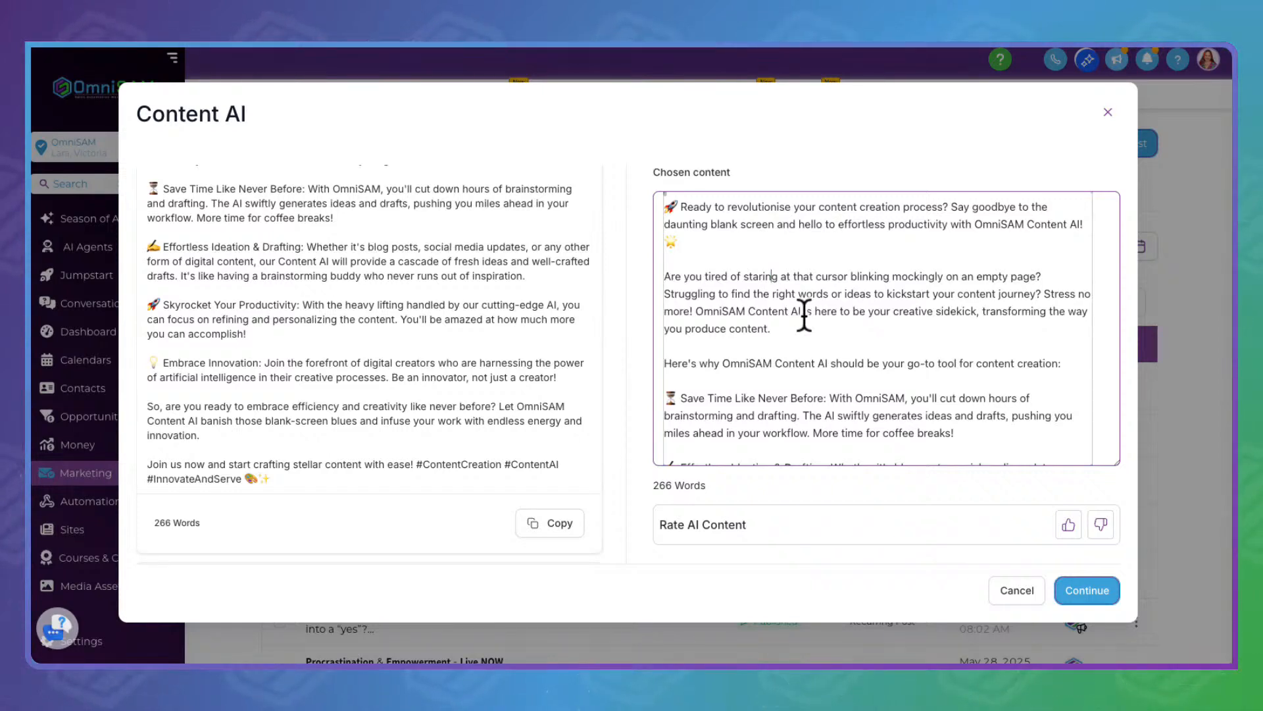
pyautogui.scroll(-3, 804, 314)
pyautogui.scroll(-4, 802, 305)
pyautogui.scroll(-1, 802, 305)
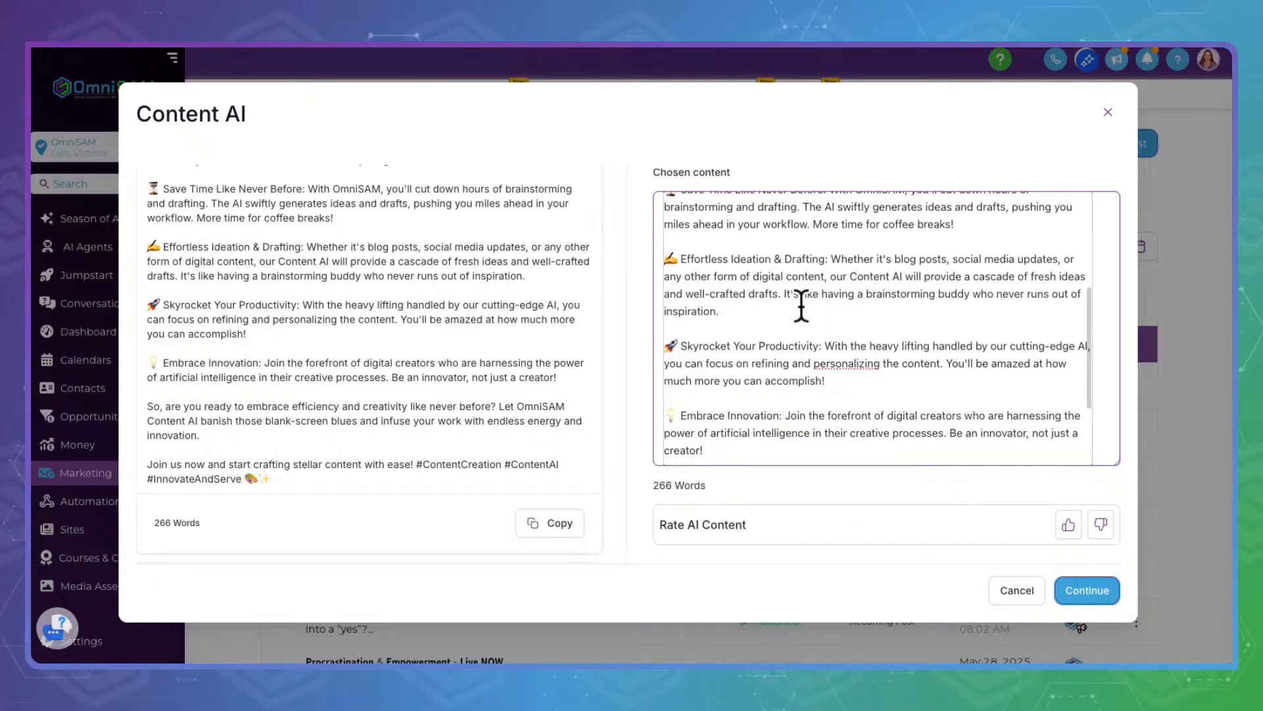
pyautogui.scroll(-1, 727, 337)
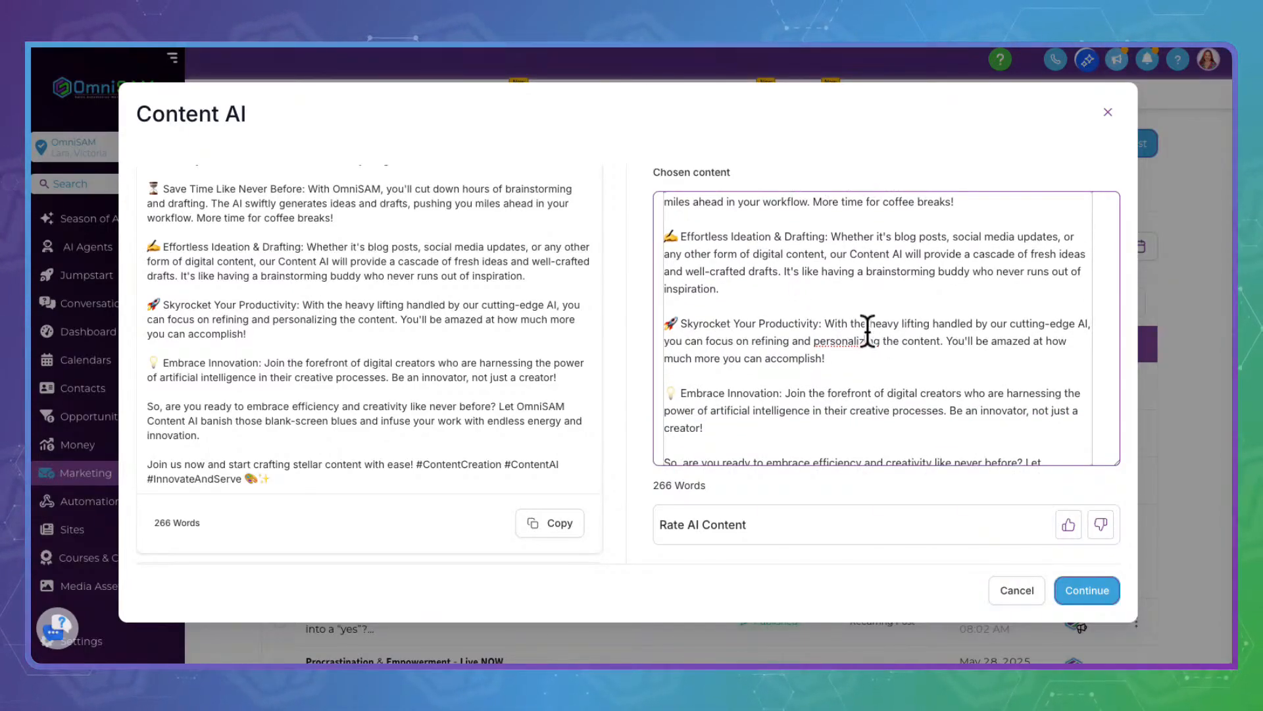
pyautogui.press('BackSpace')
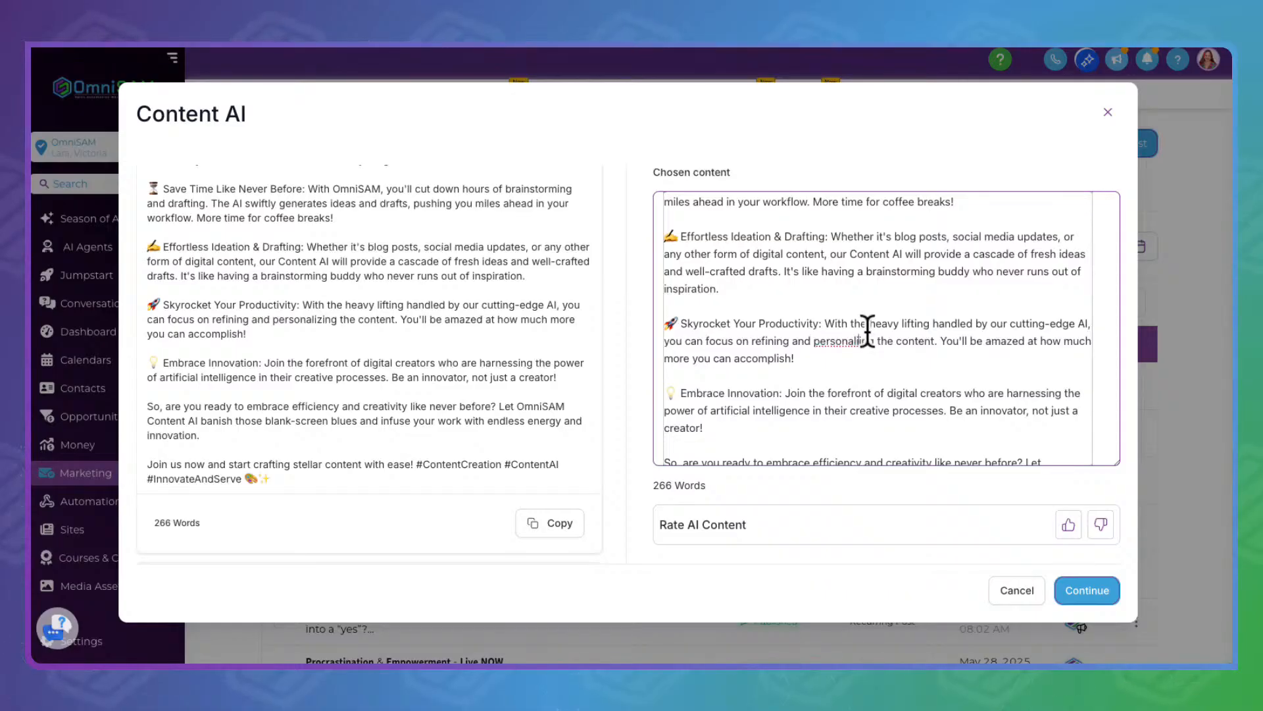
pyautogui.write('s')
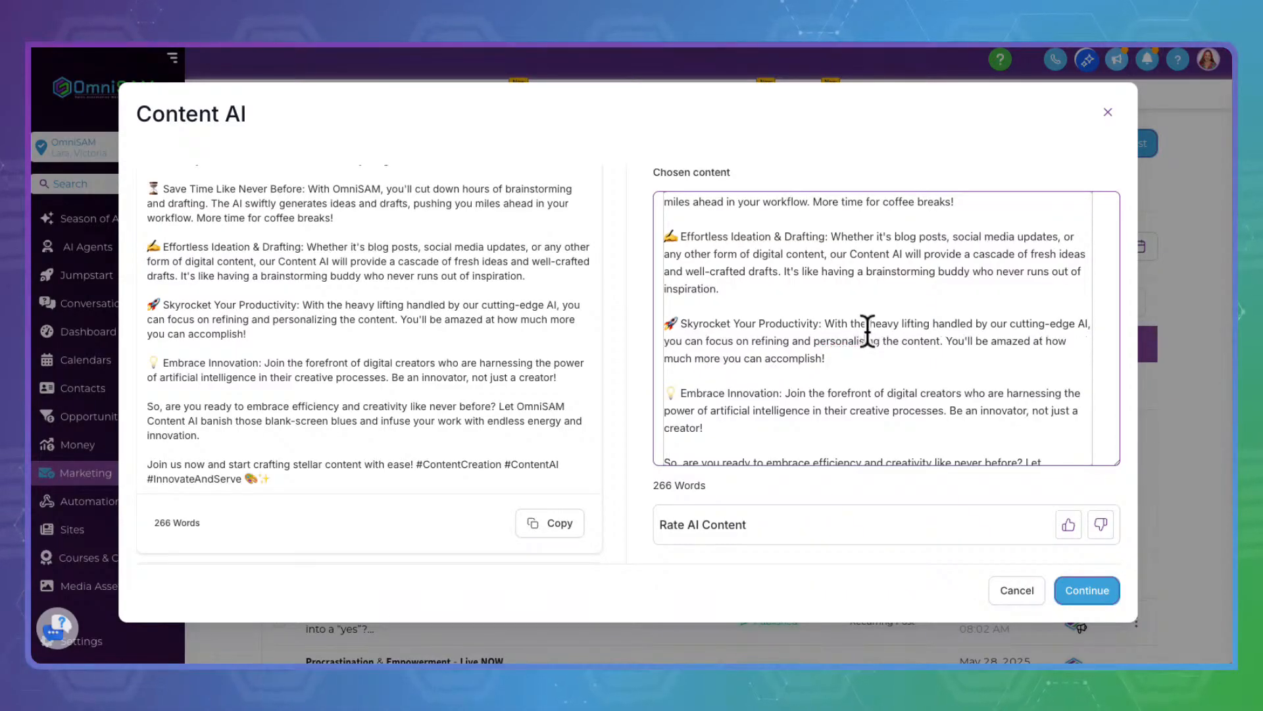
# - Check the closing hashtags of the chosen content and continue with the edited text into the new social post
pyautogui.scroll(-4, 837, 370)
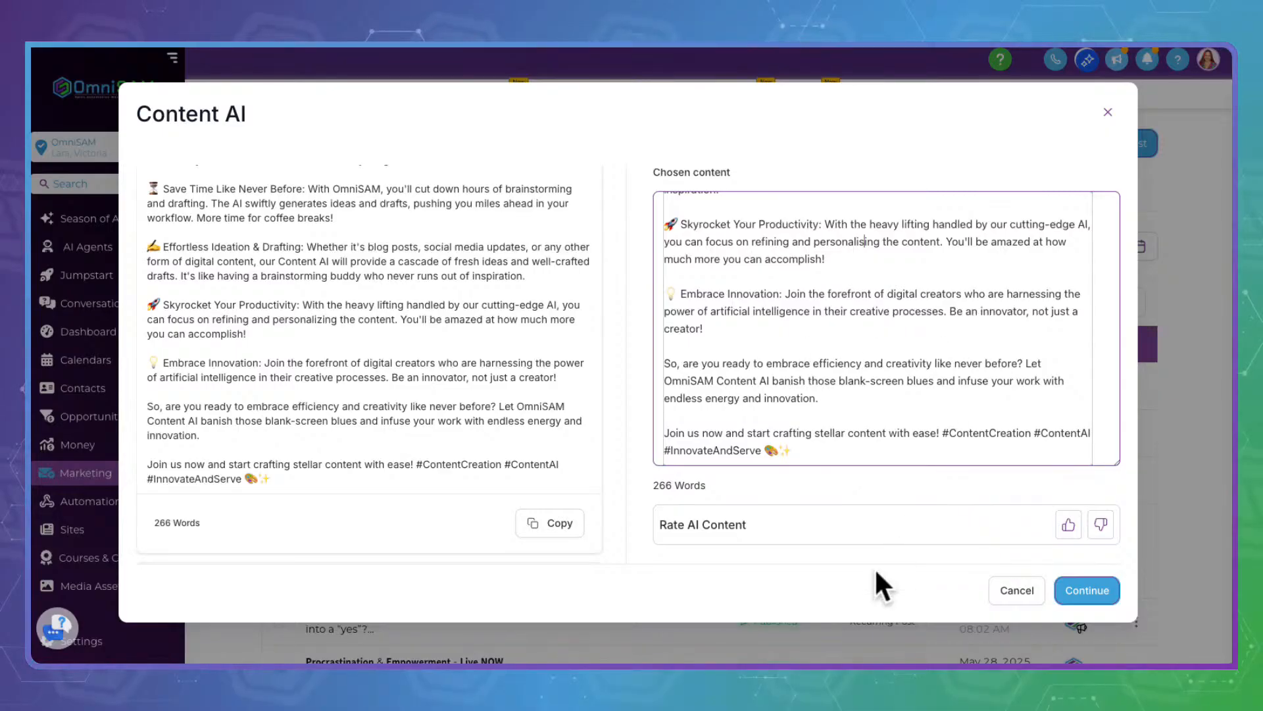
pyautogui.moveTo(955, 423); pyautogui.dragTo(1012, 453)
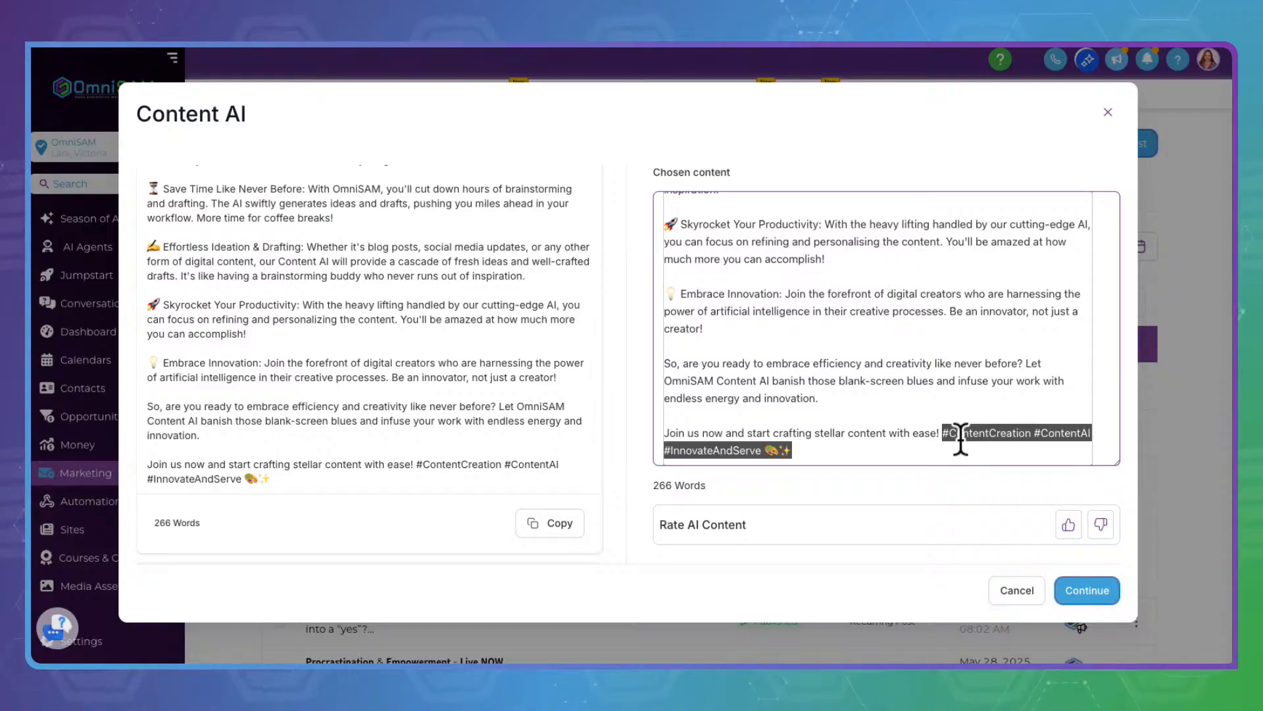
pyautogui.click(892, 405)
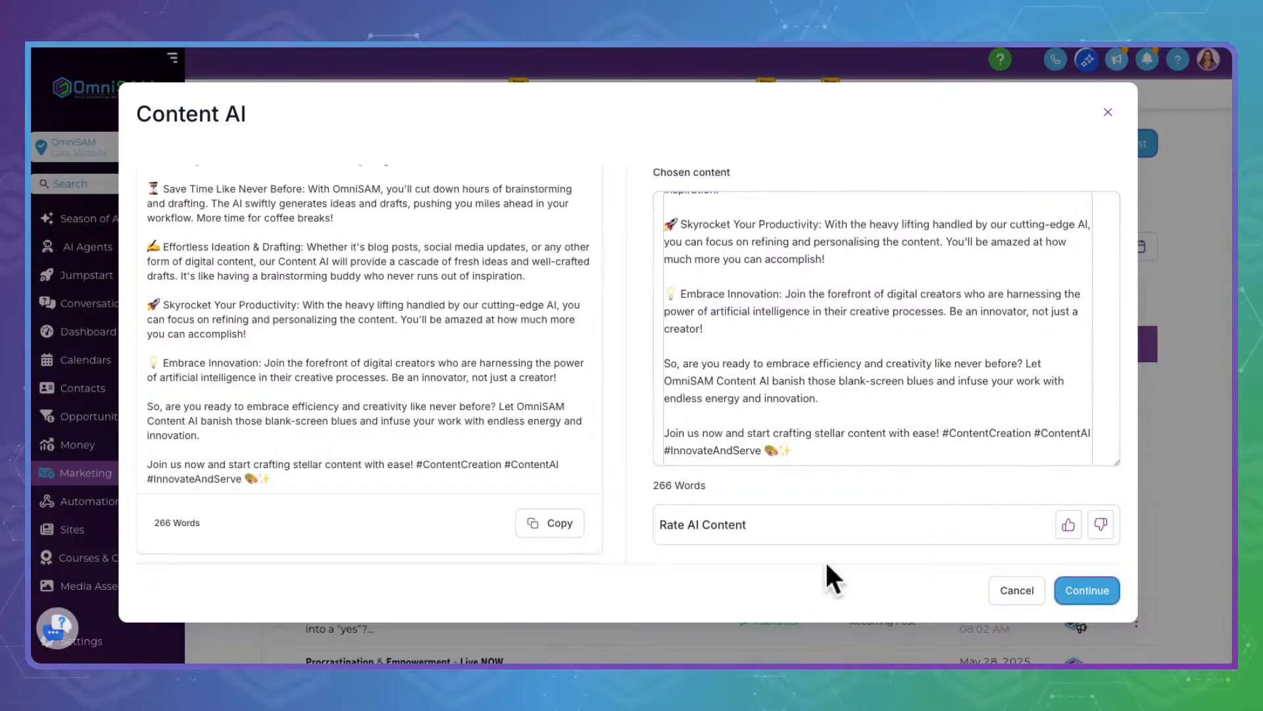
pyautogui.click(1105, 572)
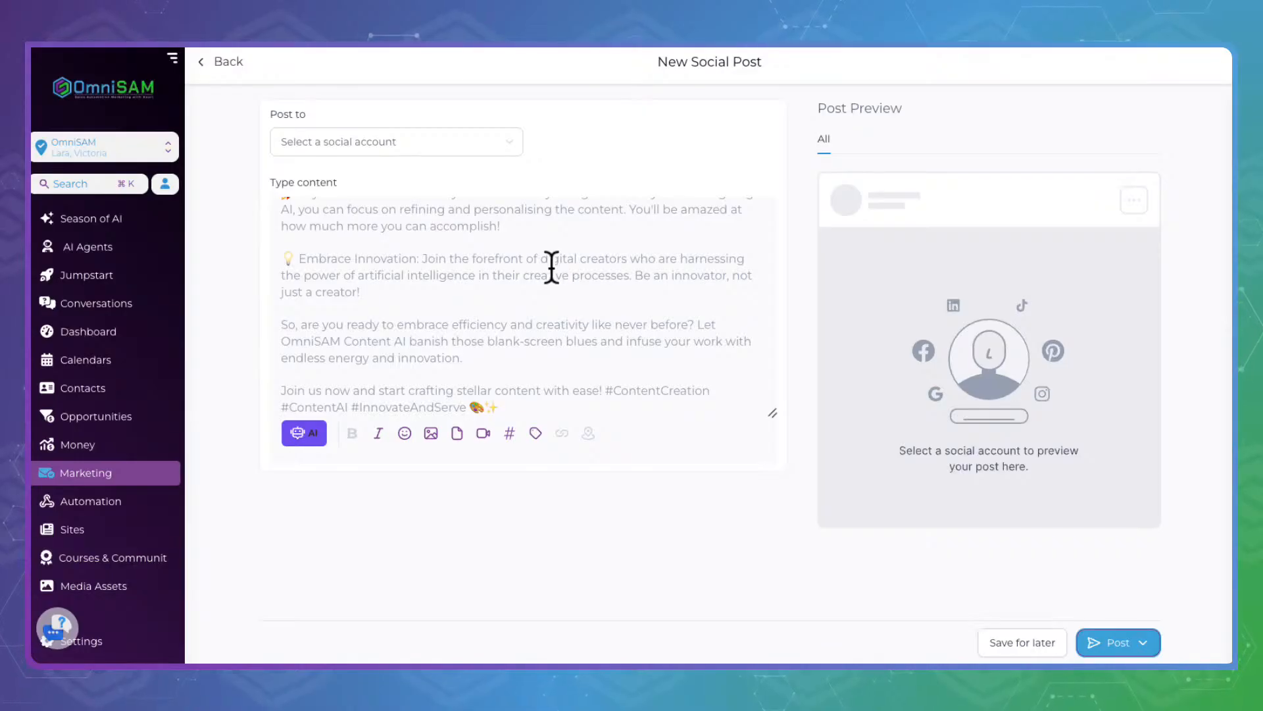
# - Select all connected social accounts as the destinations for the new post
pyautogui.click(488, 129)
pyautogui.scroll(-5, 404, 363)
pyautogui.scroll(4, 404, 364)
pyautogui.scroll(2, 400, 358)
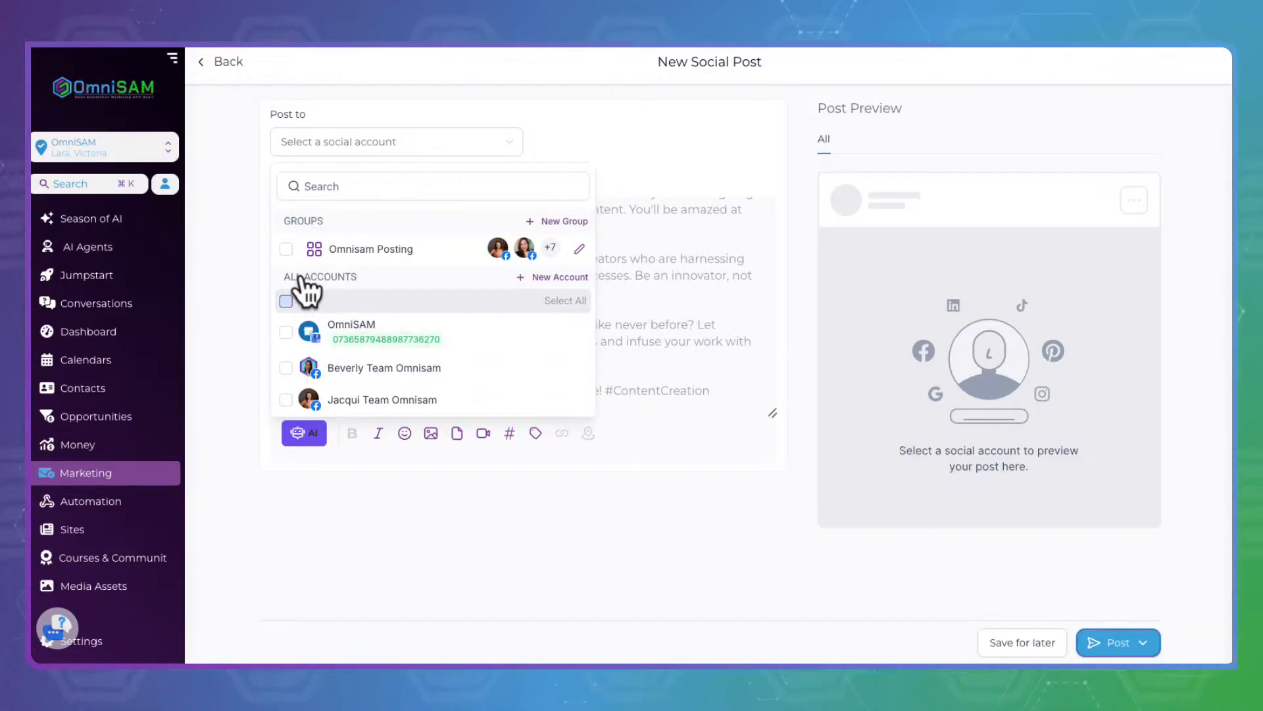
pyautogui.click(286, 301)
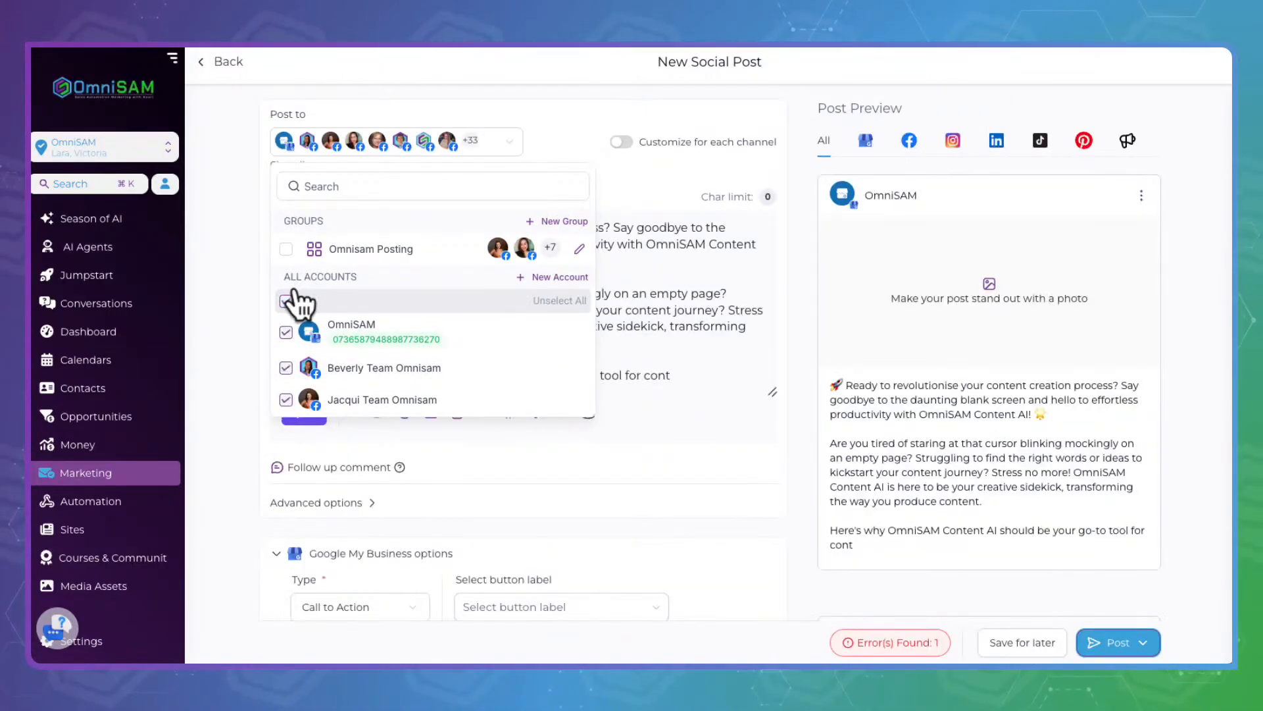
pyautogui.click(485, 512)
# - Examine the post's reported errors and the per-channel options, including the Community title and the user selection for the Announcements channel
pyautogui.click(893, 640)
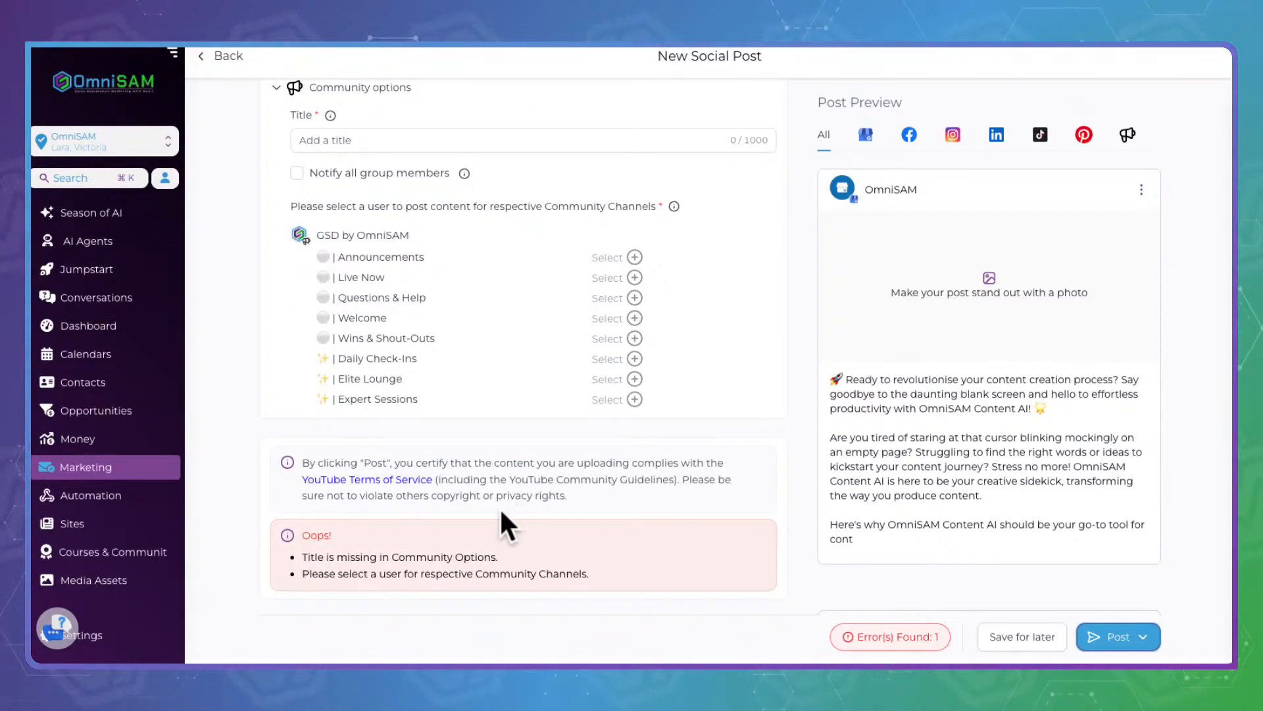
pyautogui.scroll(7, 456, 526)
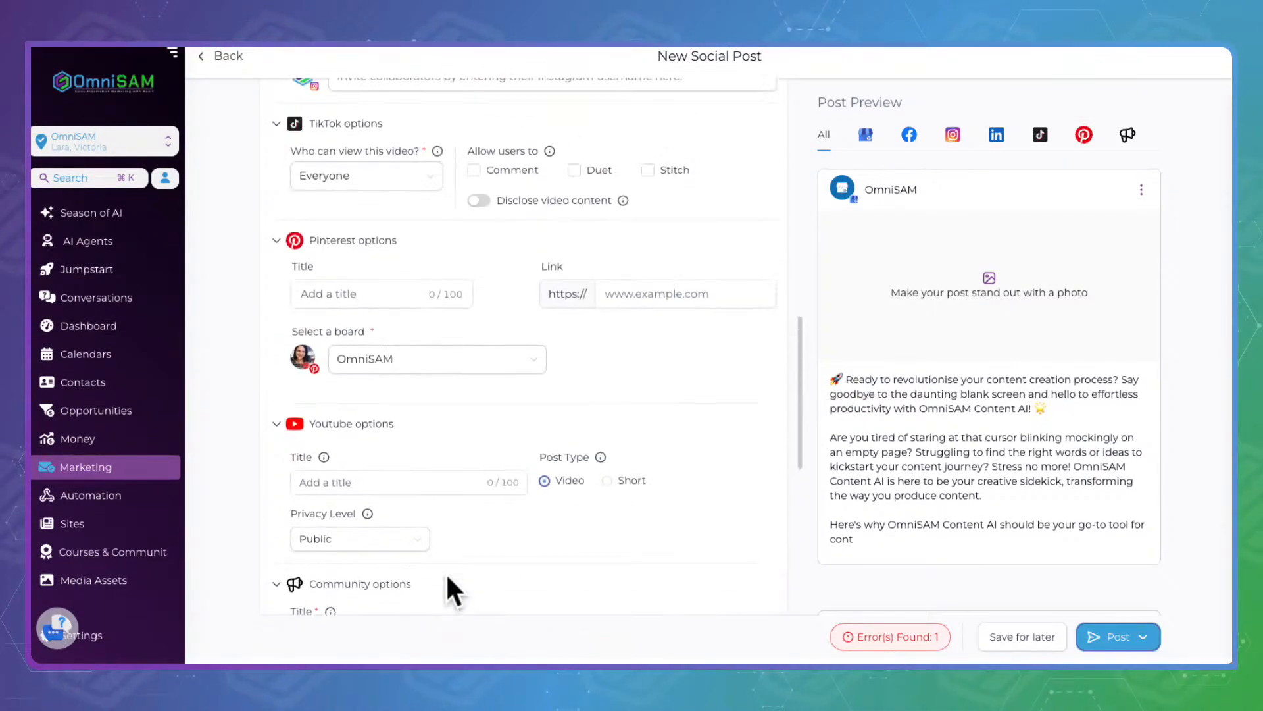
pyautogui.scroll(-4, 444, 571)
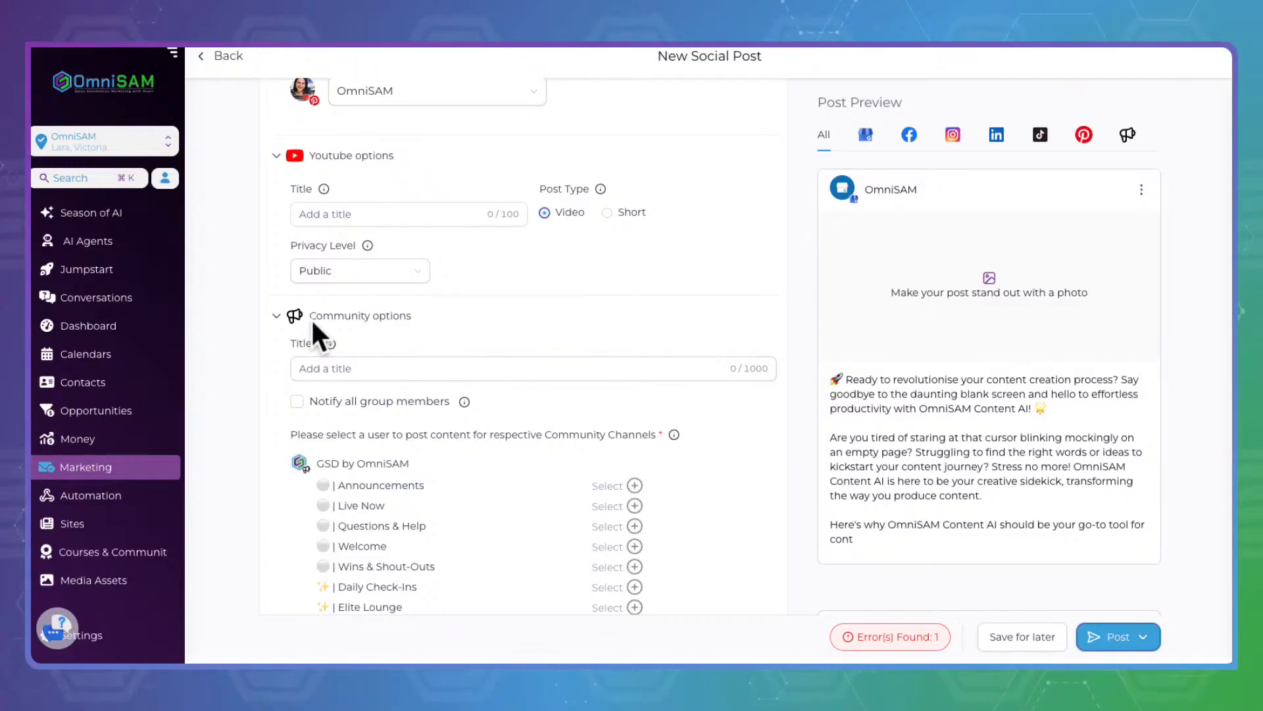
pyautogui.scroll(10, 298, 191)
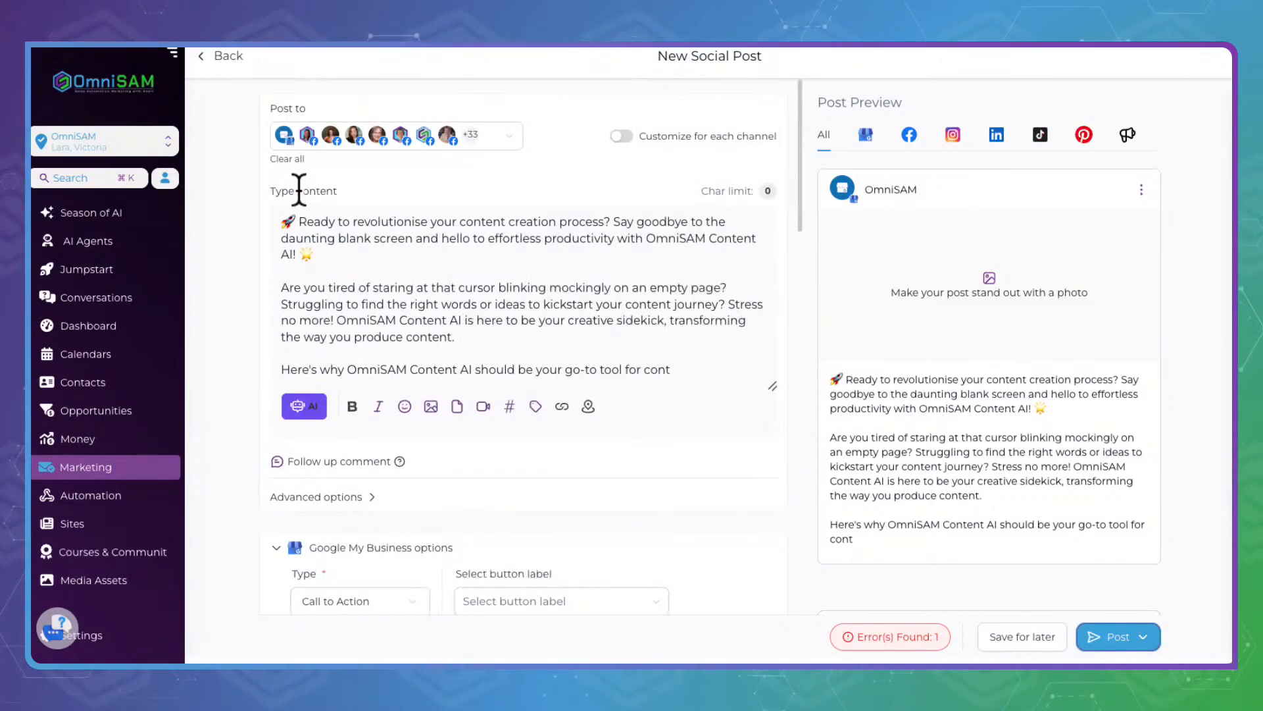
pyautogui.scroll(-10, 364, 492)
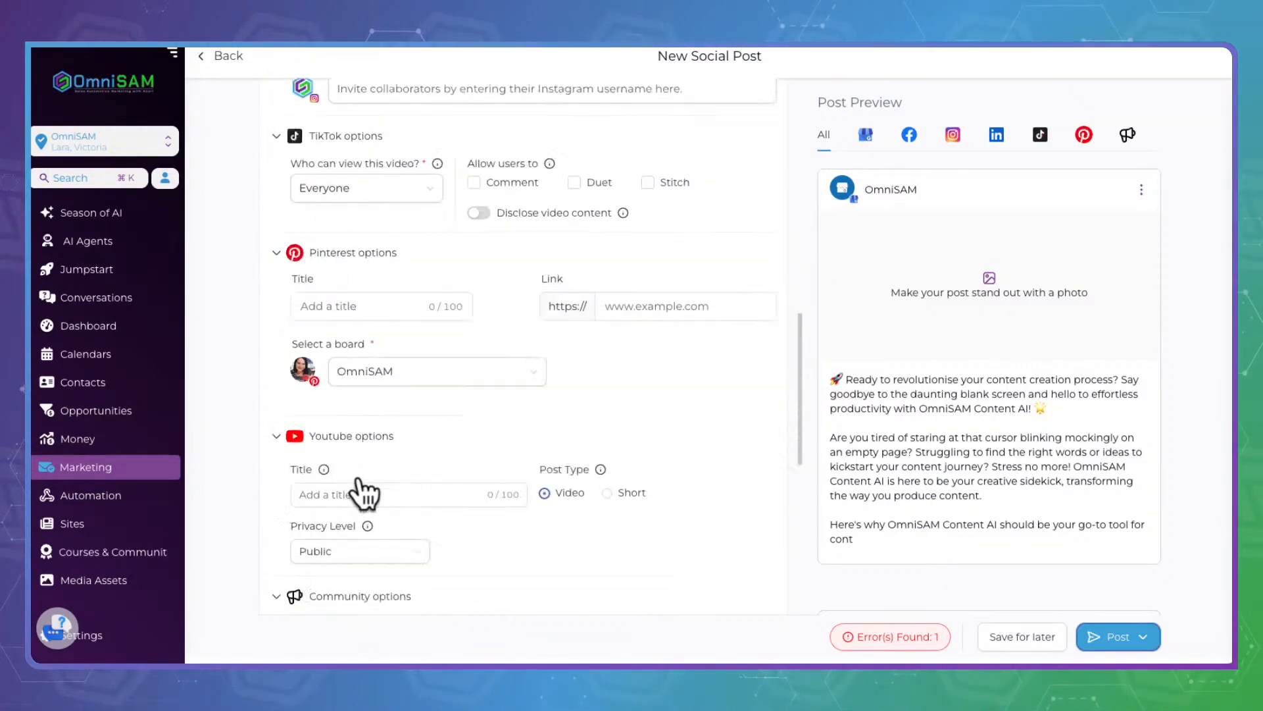
pyautogui.scroll(-5, 360, 480)
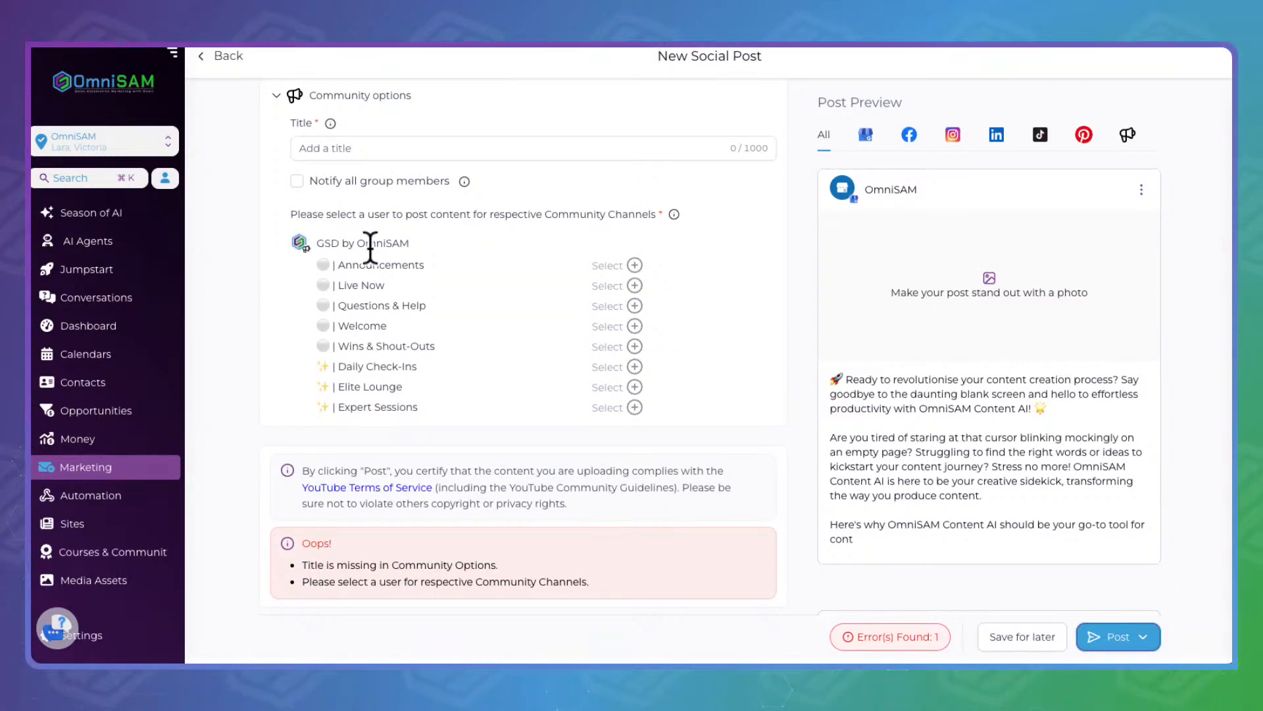
pyautogui.click(609, 264)
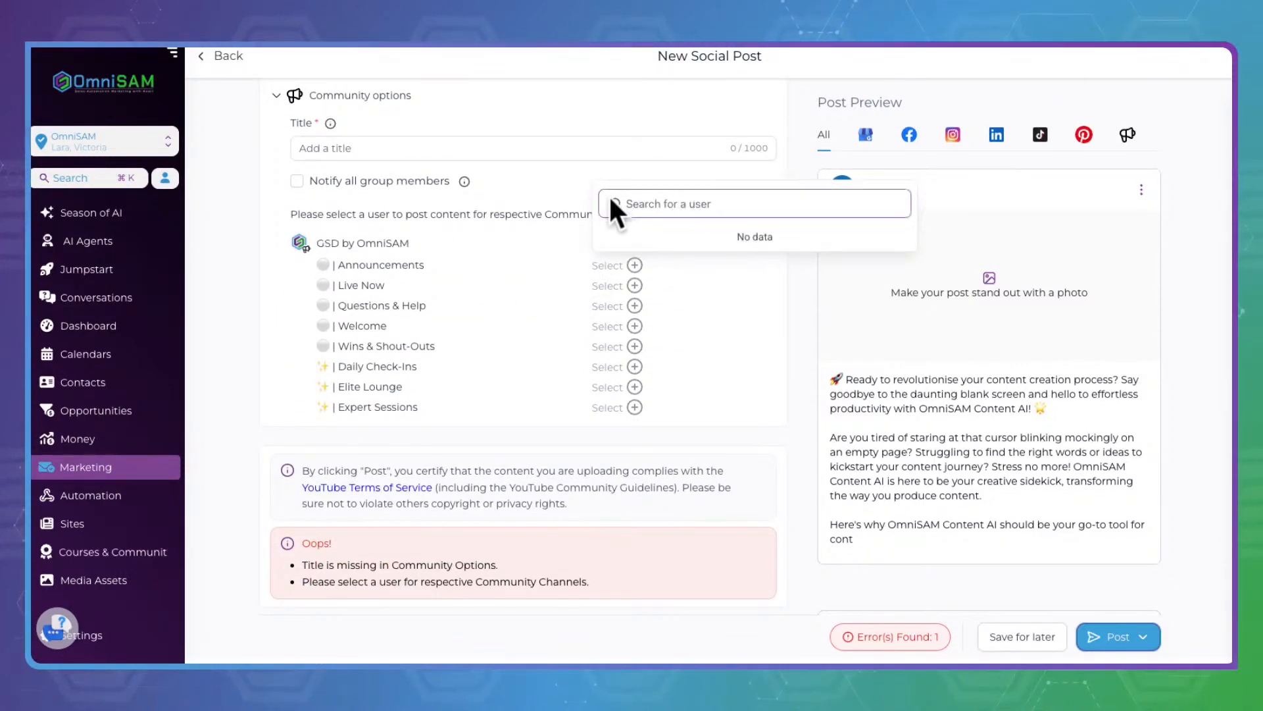
pyautogui.scroll(10, 361, 323)
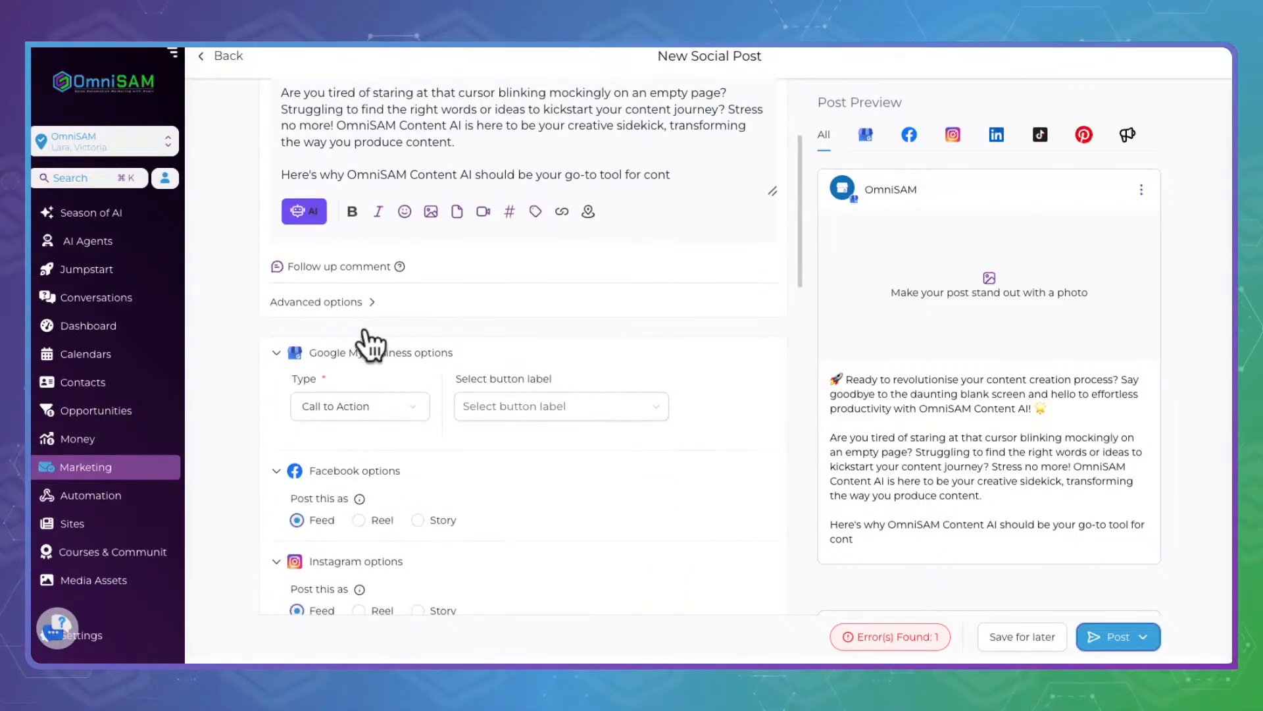
pyautogui.click(359, 287)
pyautogui.click(359, 288)
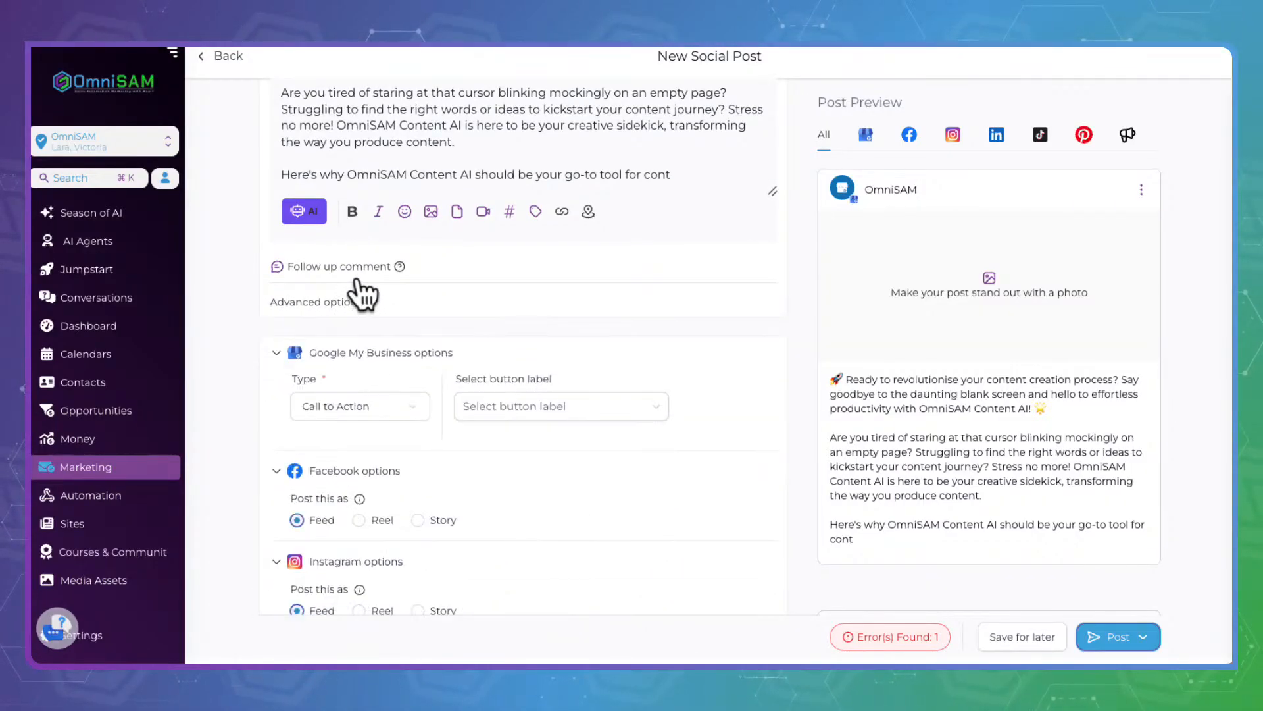
# - Deselect the Announcements, Live Now, Questions & Help, Welcome and Wins & Shout-Outs community channels from the post's destinations
pyautogui.scroll(3, 361, 293)
pyautogui.click(529, 134)
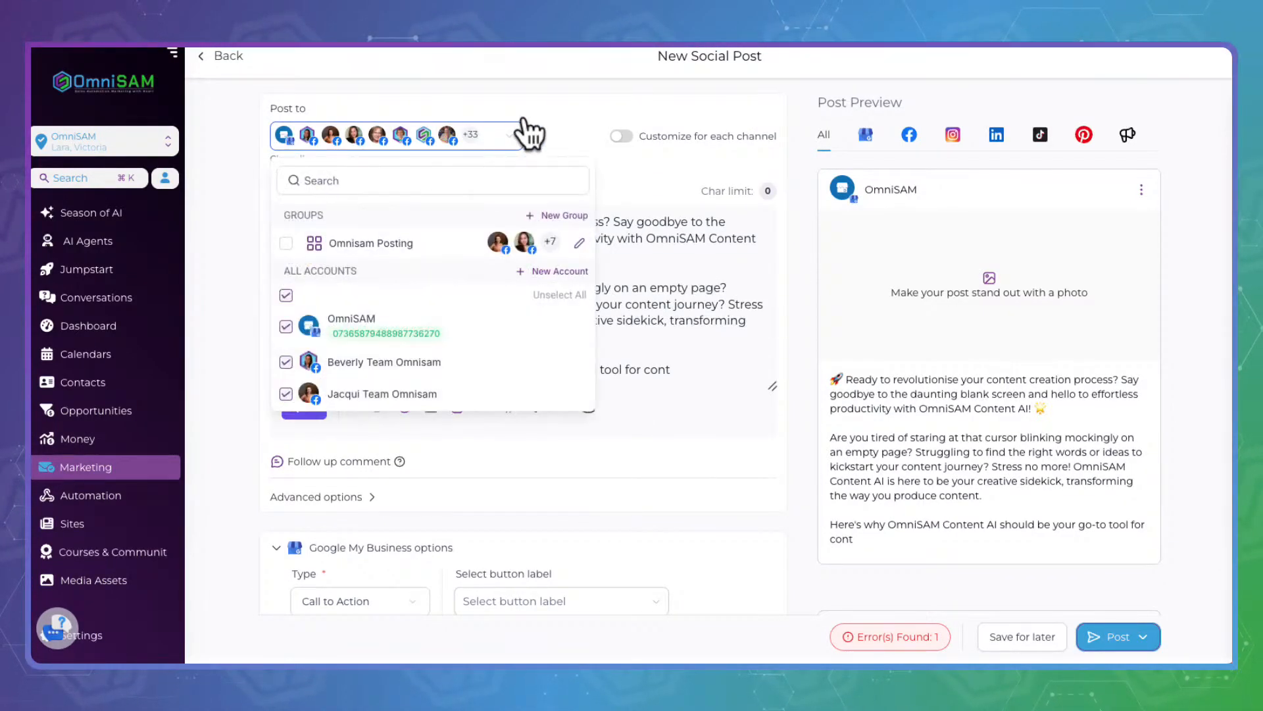
pyautogui.scroll(-5, 338, 315)
pyautogui.scroll(-8, 337, 302)
pyautogui.scroll(-1, 337, 309)
pyautogui.click(304, 238)
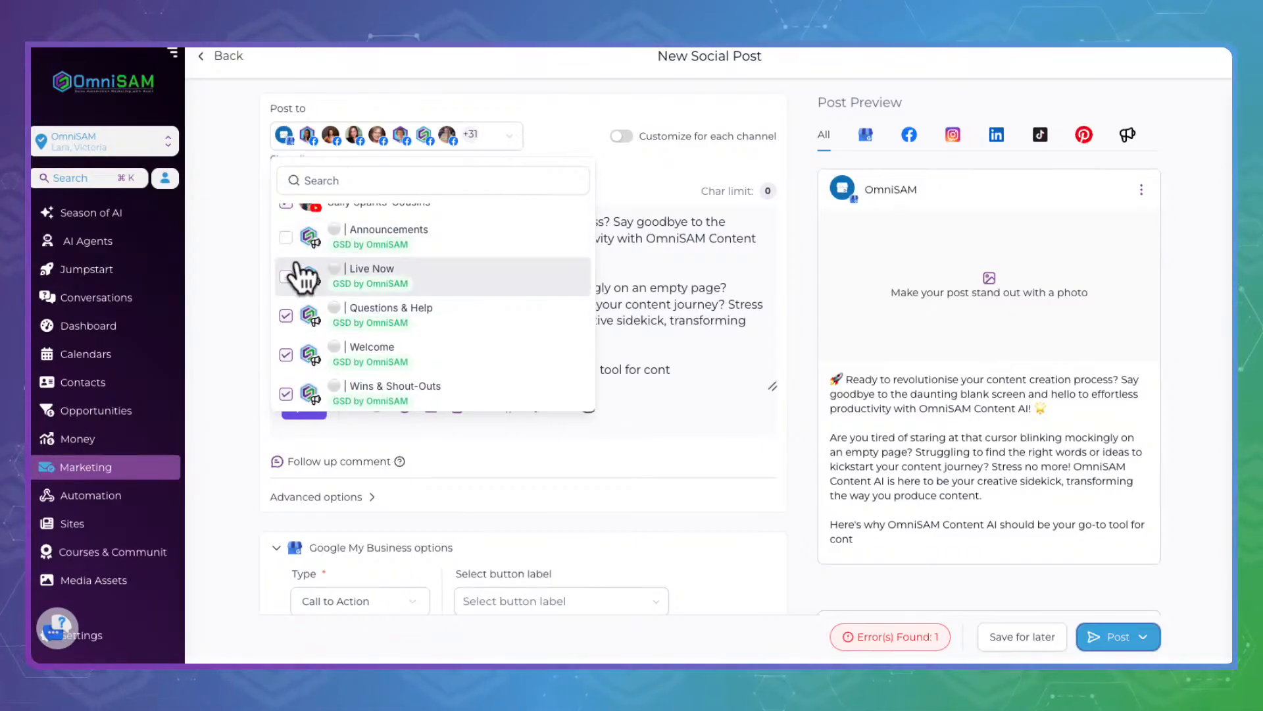
pyautogui.click(293, 310)
pyautogui.click(294, 348)
pyautogui.scroll(-2, 300, 332)
pyautogui.click(301, 342)
# - Remove the Daily Check-Ins, Elite Lounge, Expert Sessions, Mastermind Chat and VIP Resources community channels from the post's destinations
pyautogui.click(296, 374)
pyautogui.scroll(-2, 298, 355)
pyautogui.click(296, 323)
pyautogui.click(301, 355)
pyautogui.scroll(-1, 302, 359)
pyautogui.click(303, 355)
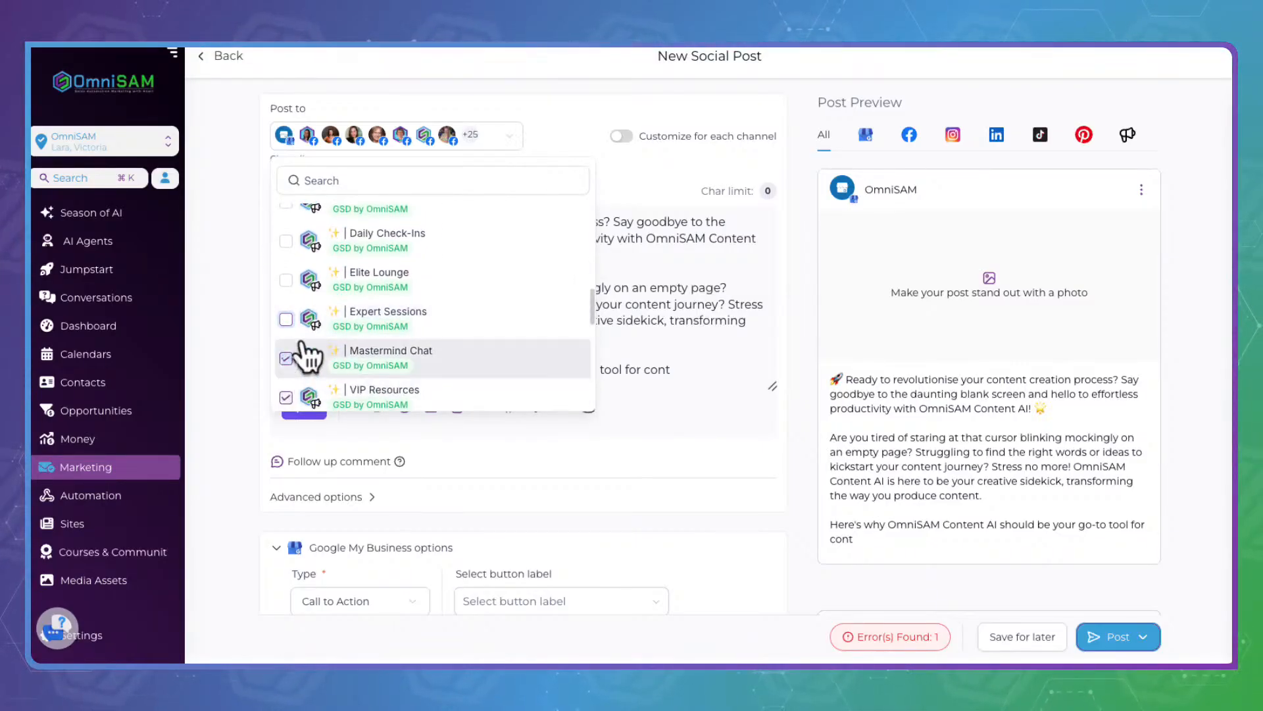
pyautogui.click(303, 383)
# - Deselect the diamond-marked community channels, including DFY Welcome and Project Updates, from the post's destinations
pyautogui.scroll(-2, 301, 365)
pyautogui.scroll(-1, 303, 329)
pyautogui.click(307, 295)
pyautogui.click(304, 334)
pyautogui.click(299, 370)
# - Remove the blue-marked community channels Ask an expert, Feature Tips, Feedback & Requests, How To Guides and User Discussions from the post's destinations
pyautogui.scroll(-3, 298, 359)
pyautogui.click(300, 315)
pyautogui.click(303, 355)
pyautogui.click(302, 381)
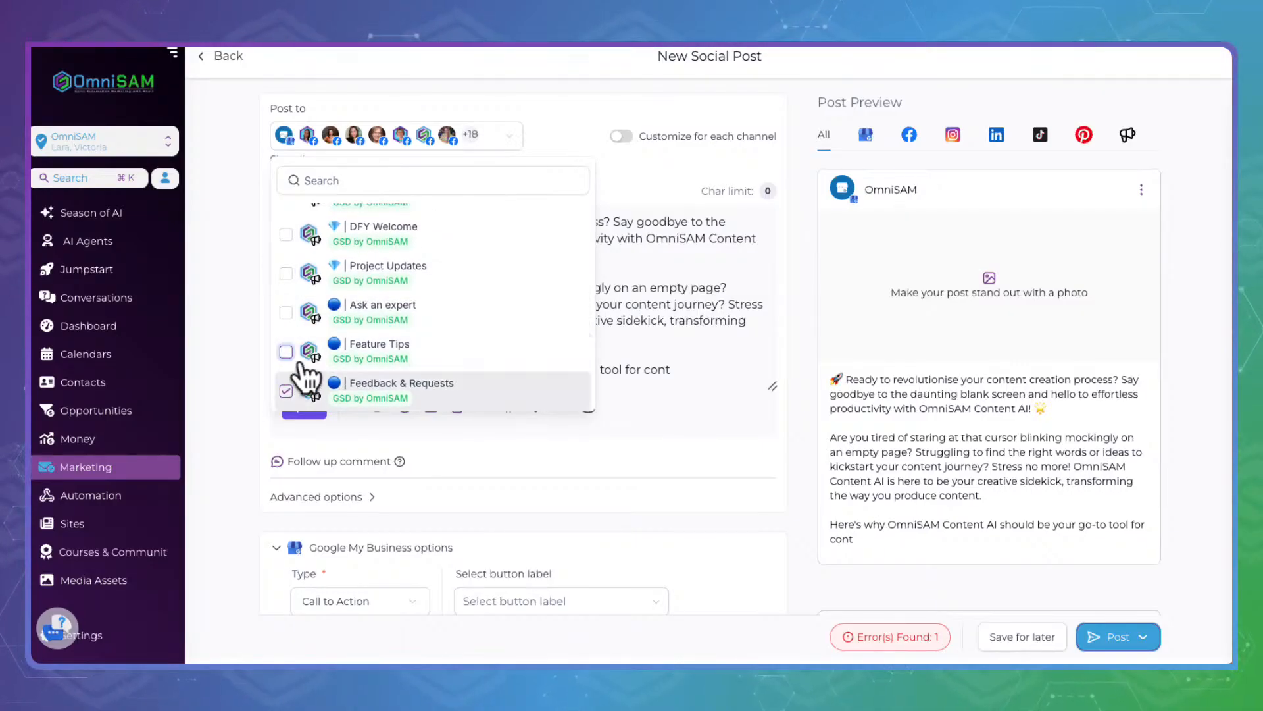
pyautogui.scroll(-3, 302, 368)
pyautogui.click(303, 295)
pyautogui.click(301, 331)
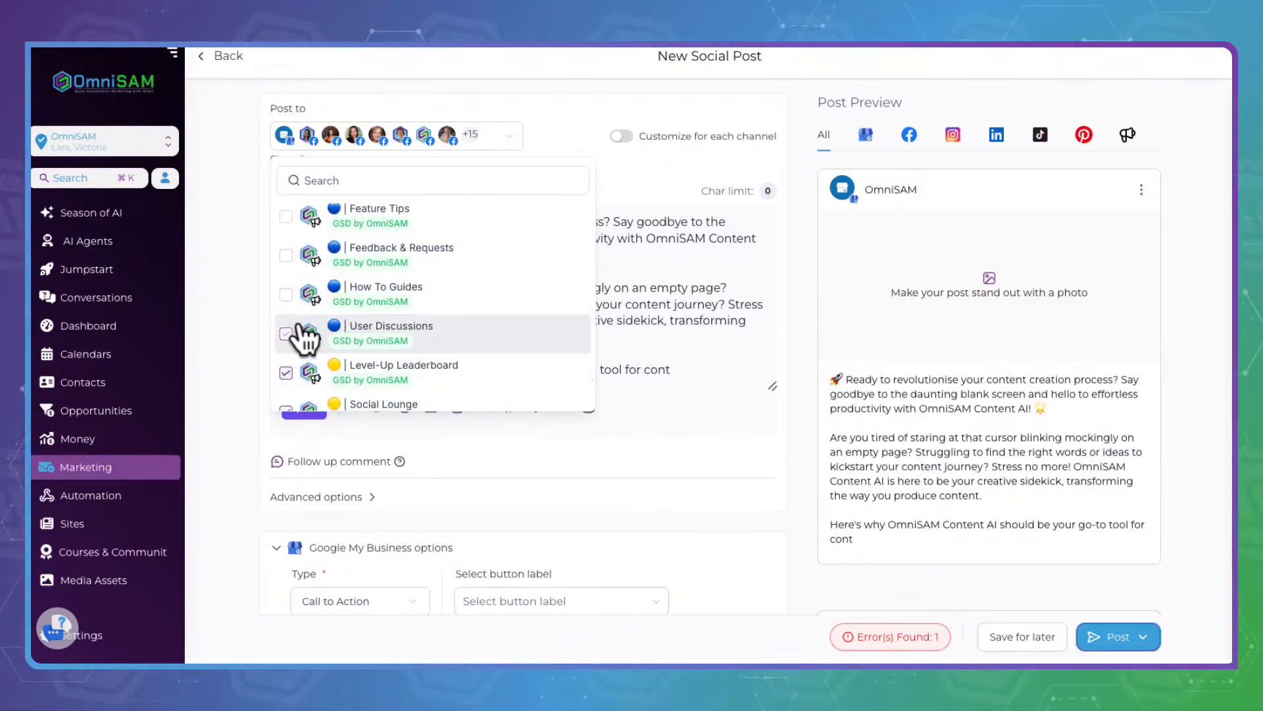
# - Deselect the Level-Up Leaderboard, Social Lounge, Accountability Buddy, Free Training Chat, Q&A with Coaches and Training Tools community channels
pyautogui.scroll(-2, 299, 352)
pyautogui.click(296, 342)
pyautogui.scroll(-1, 300, 369)
pyautogui.click(299, 364)
pyautogui.scroll(-2, 299, 355)
pyautogui.click(295, 300)
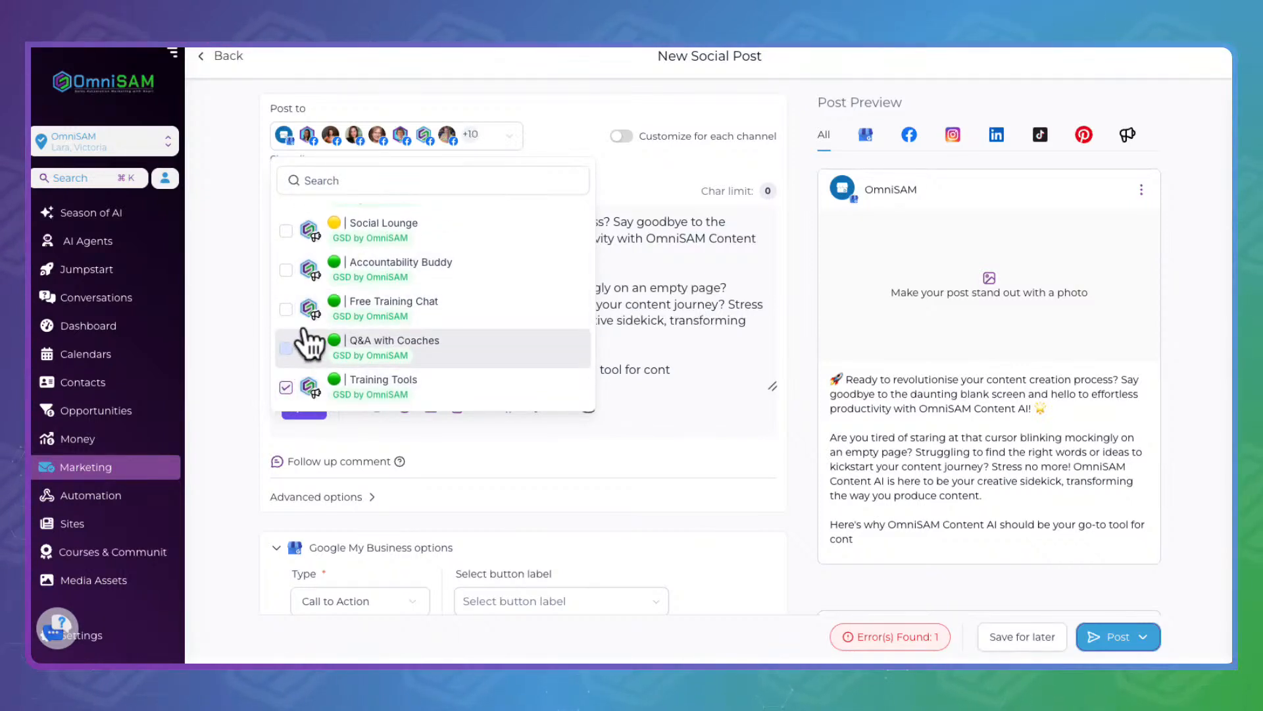
pyautogui.click(298, 379)
# - Review the remaining selected accounts from Google Business through Facebook, Instagram, LinkedIn, TikTok, Pinterest and YouTube, and close the destination list
pyautogui.scroll(12, 329, 303)
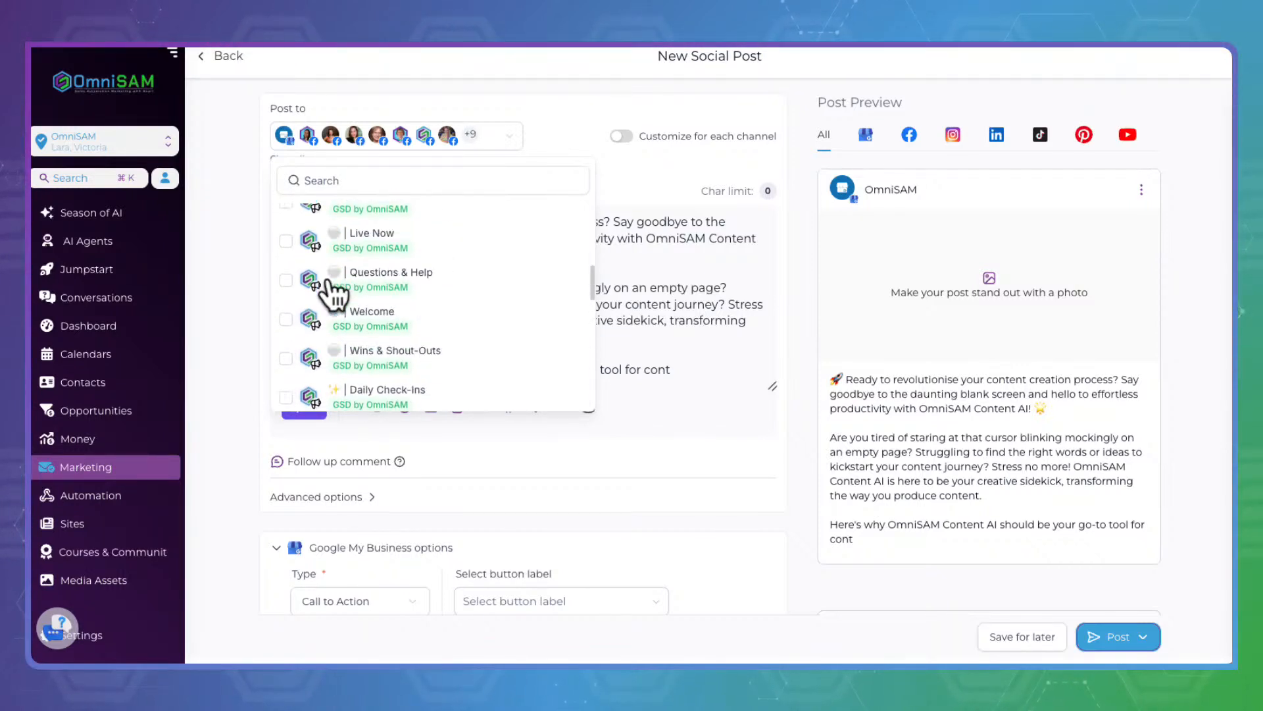
pyautogui.scroll(-3, 335, 296)
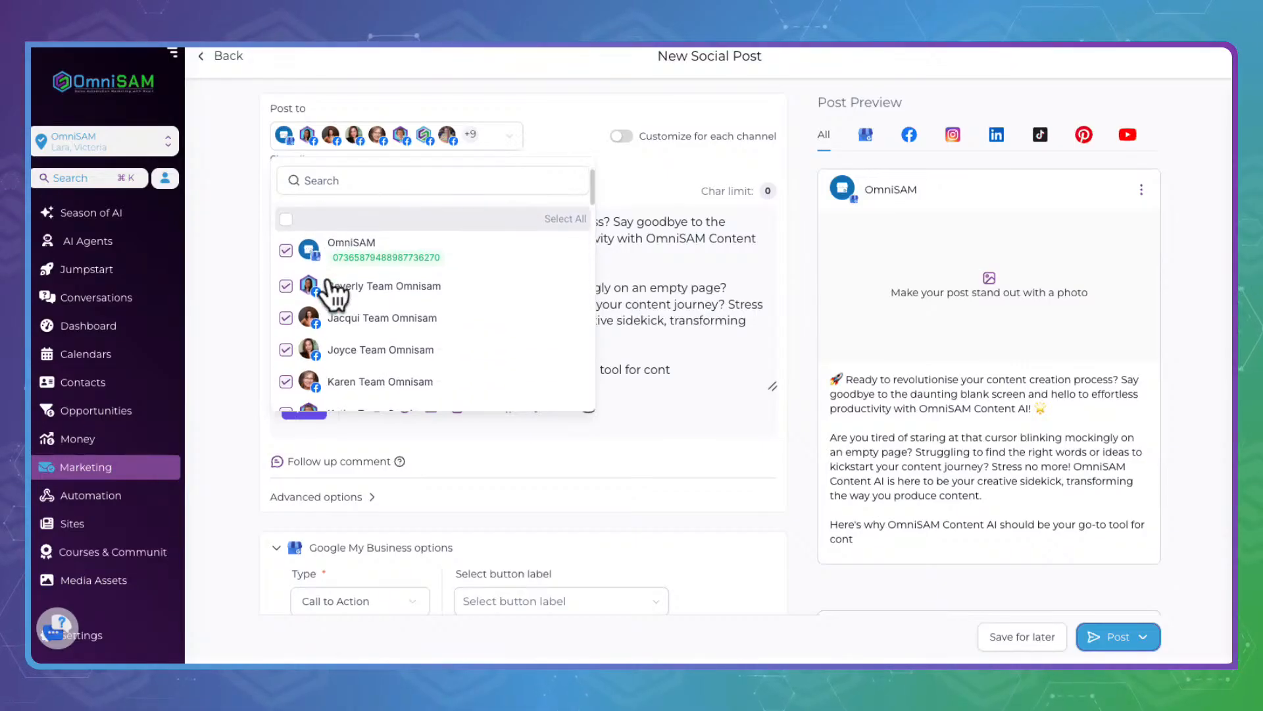
pyautogui.scroll(-3, 487, 322)
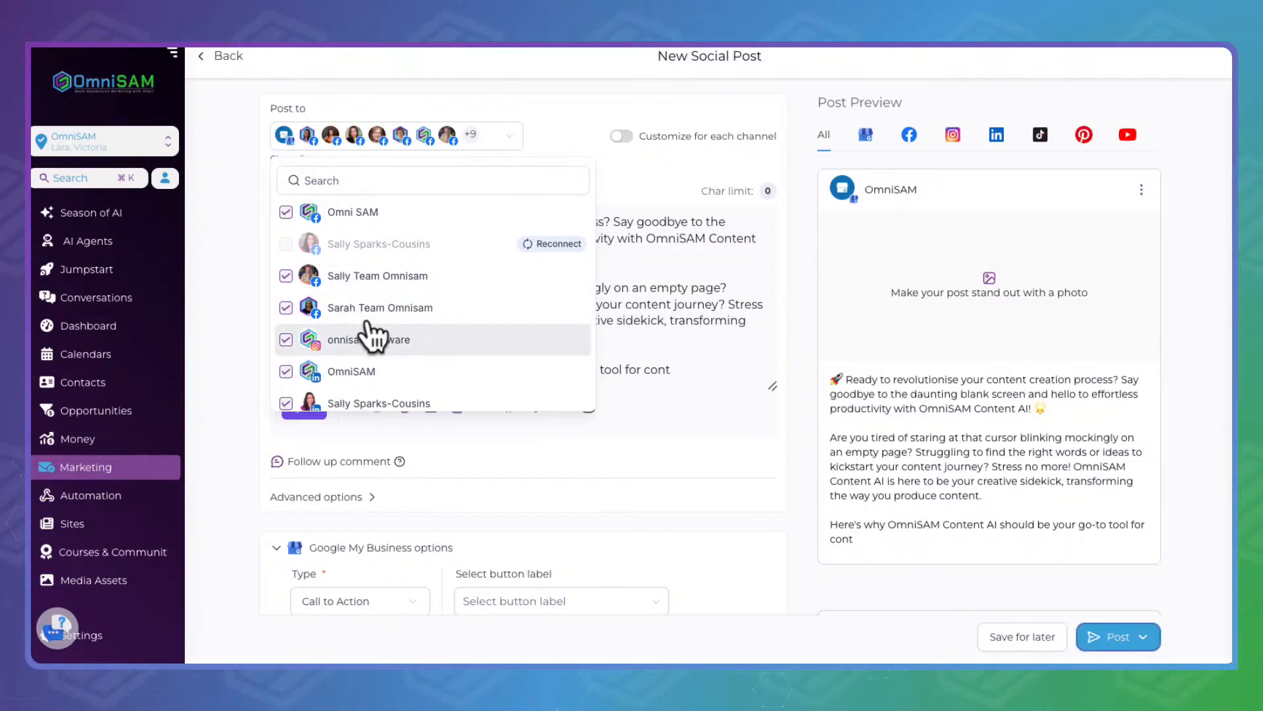
pyautogui.scroll(-1, 371, 336)
pyautogui.scroll(-2, 371, 336)
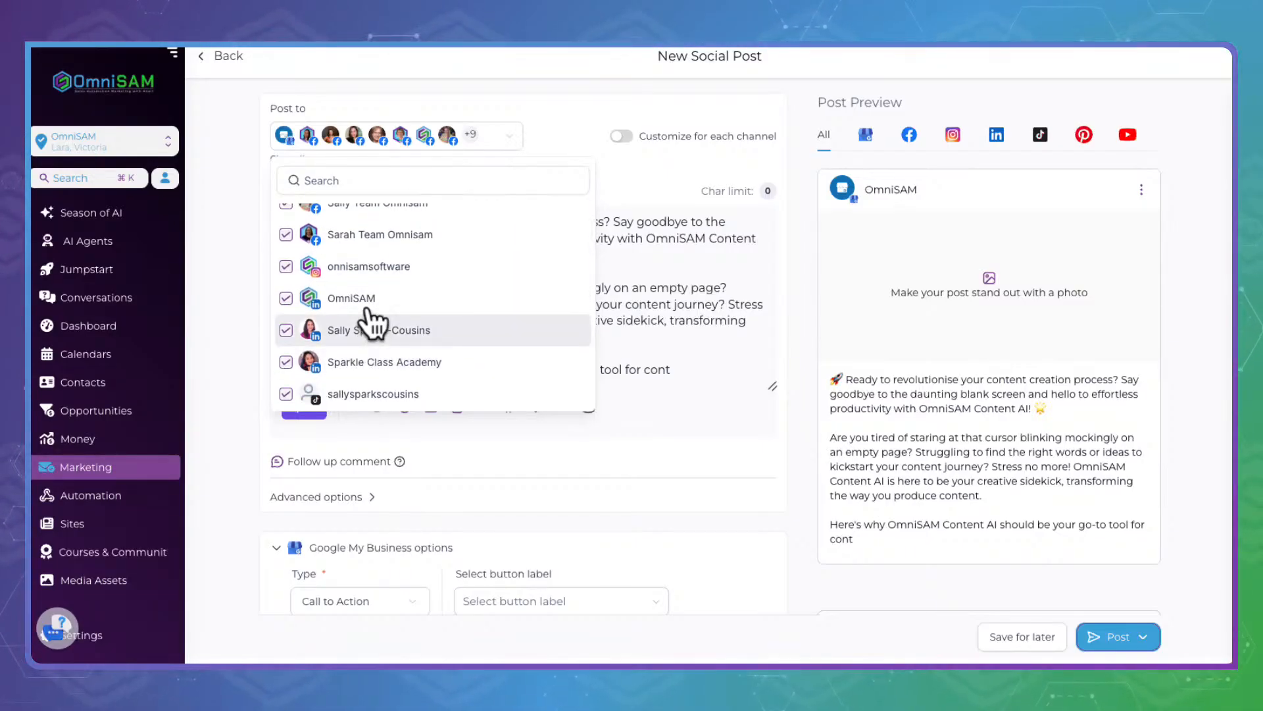
pyautogui.scroll(-4, 369, 342)
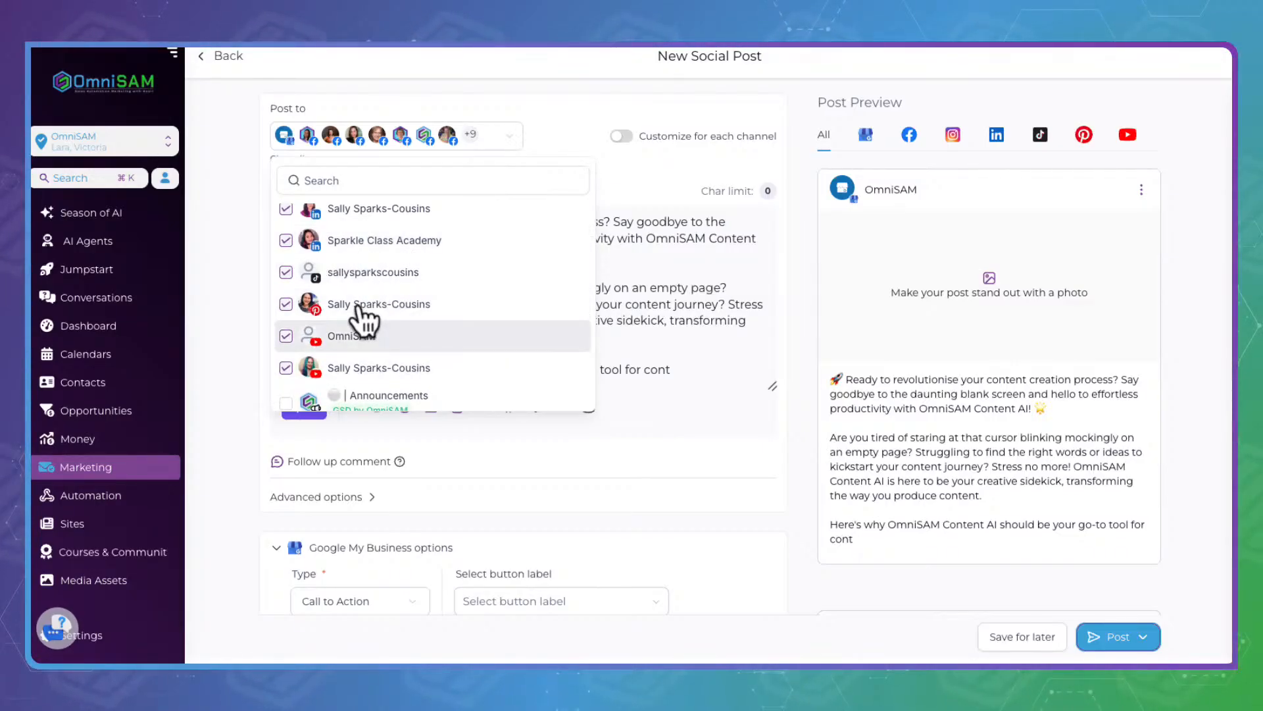
pyautogui.scroll(-2, 359, 309)
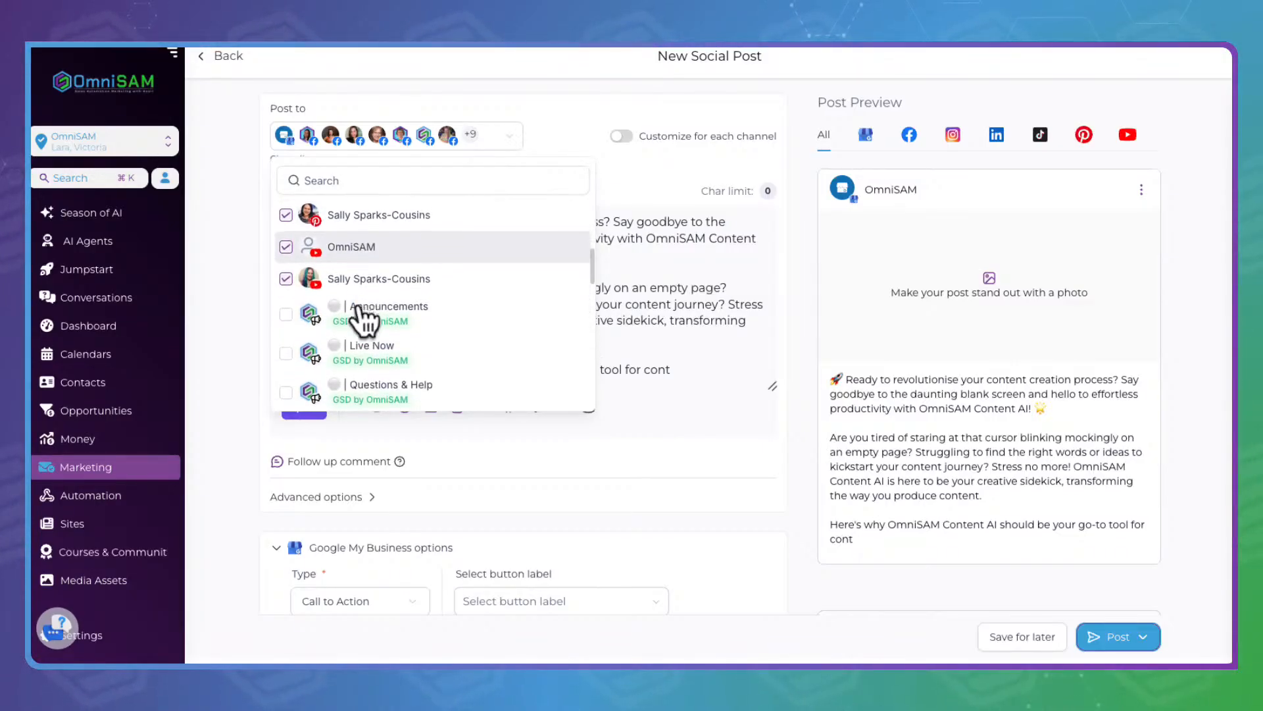
pyautogui.click(242, 448)
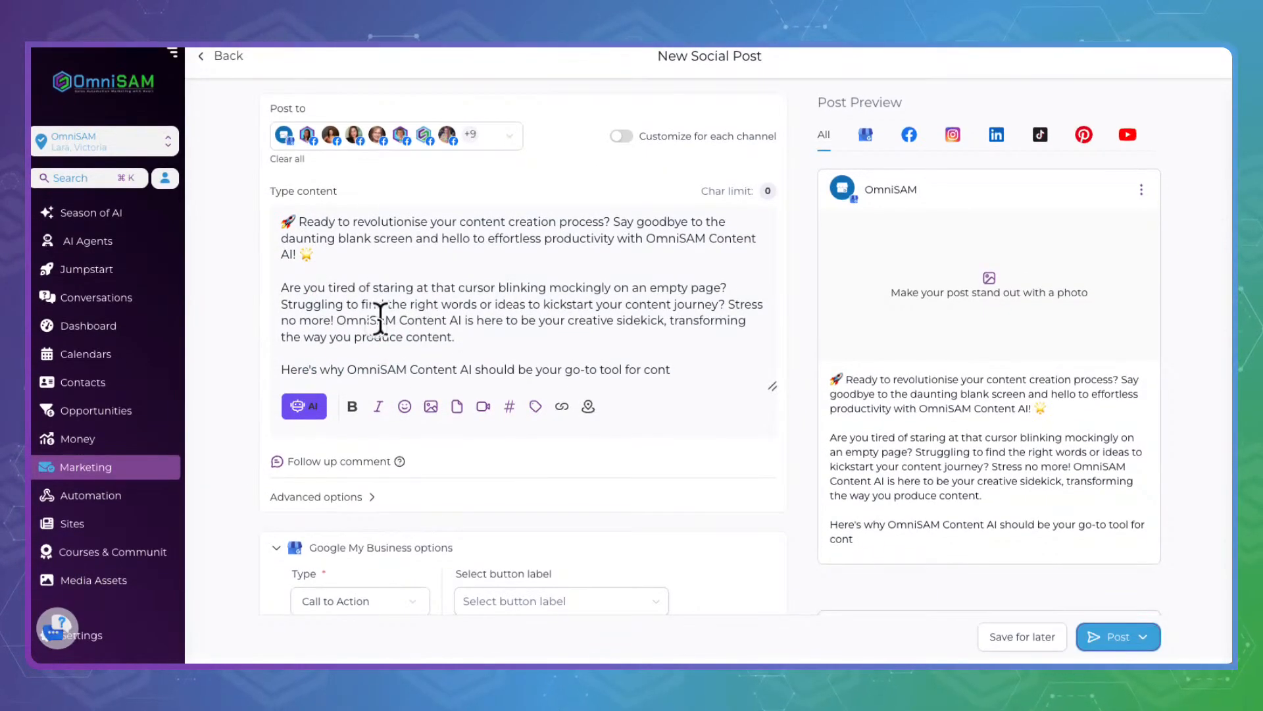
# - Select the entire post text and expand the post's advanced options for category and tags
pyautogui.scroll(-2, 381, 319)
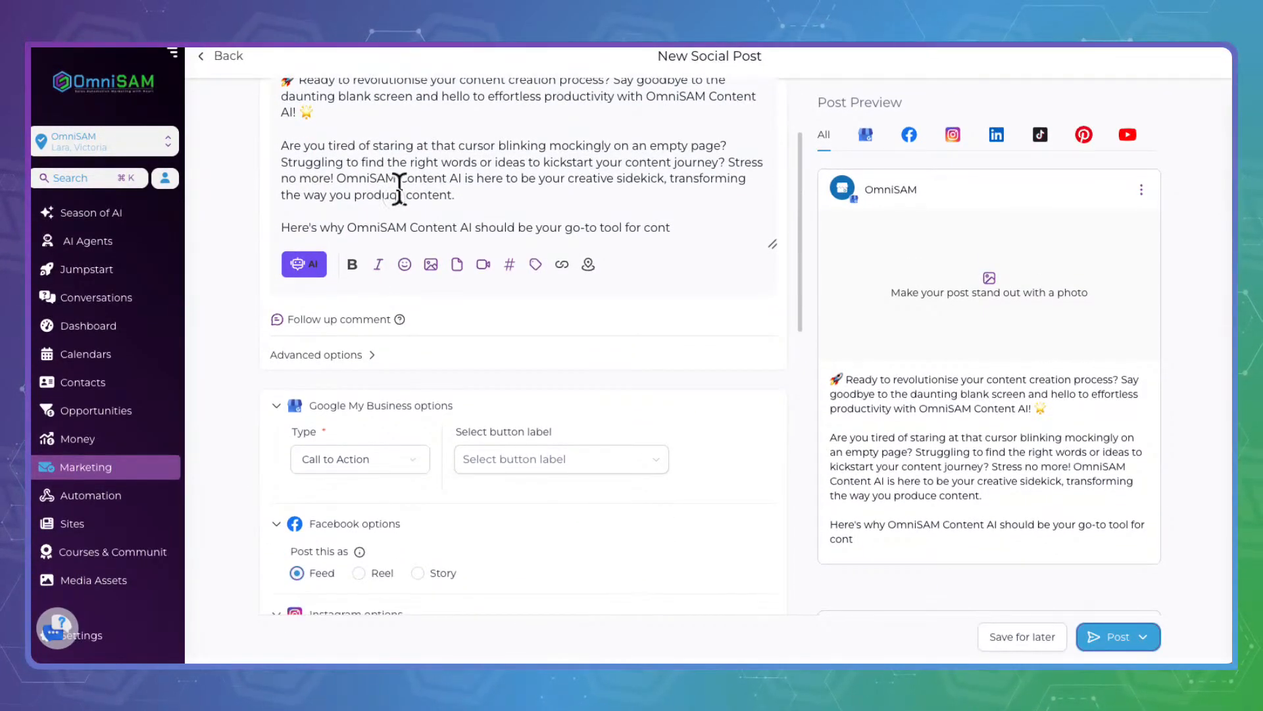
pyautogui.hotkey('ctrl', 'a')
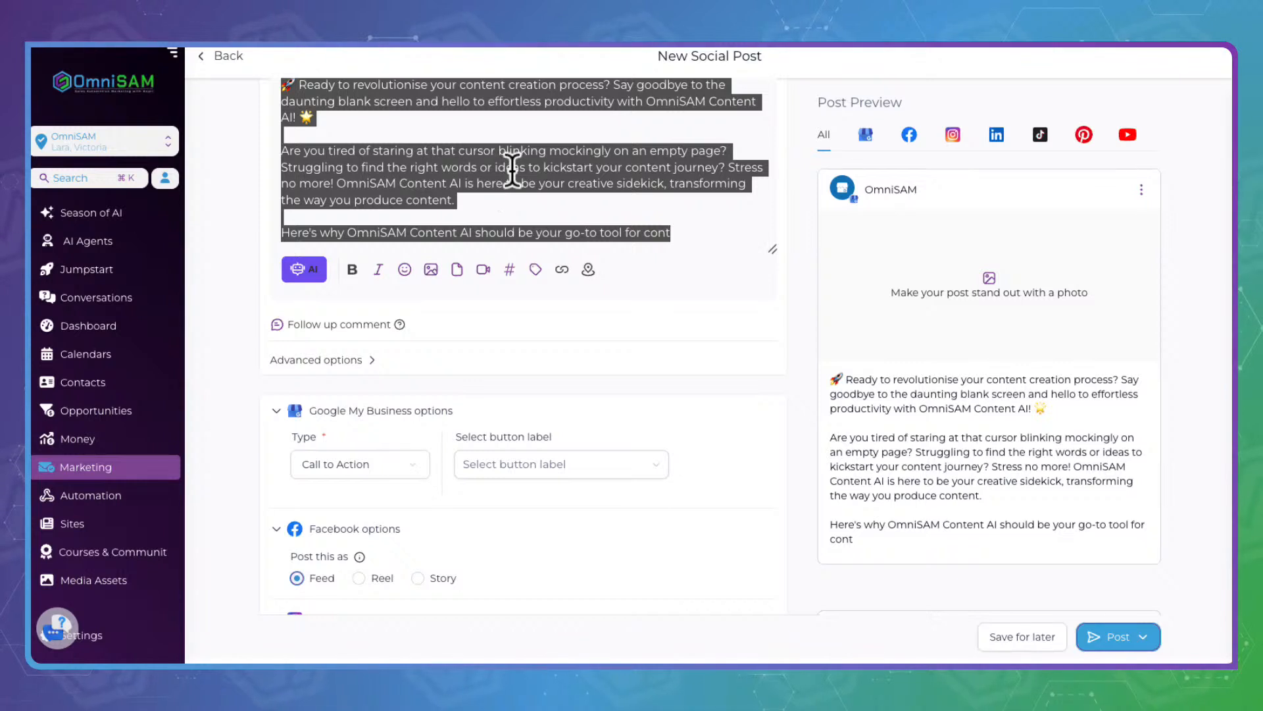
pyautogui.scroll(1, 512, 169)
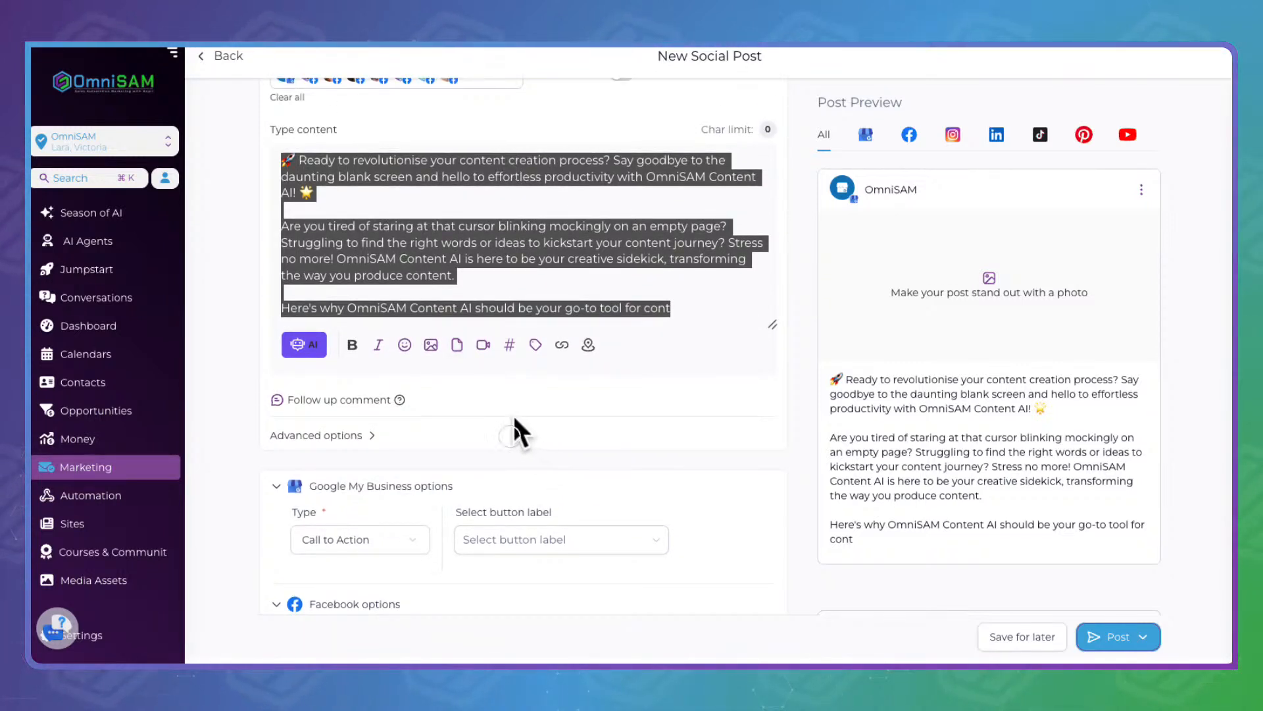
pyautogui.click(516, 427)
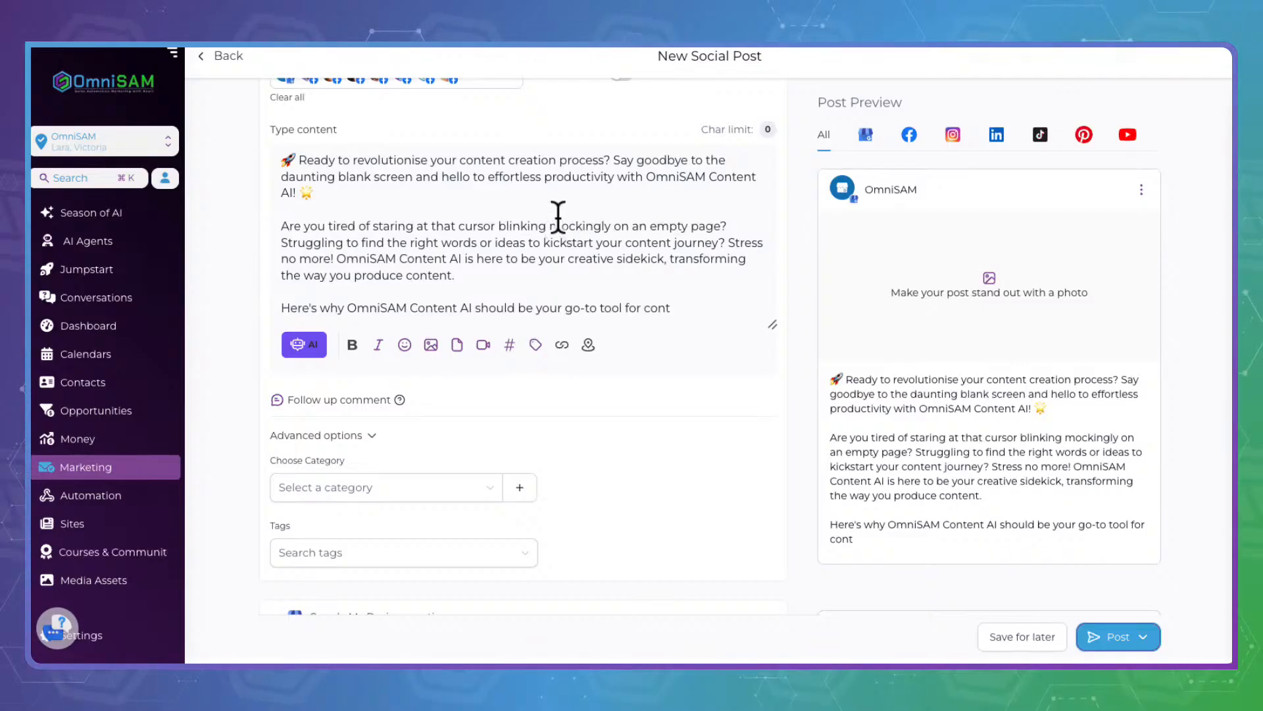
# - Start creating an AI image for the post and paste the OmniSAM Content AI laptop description with the "Create Smarter, Not Harder" text overlay
pyautogui.click(477, 269)
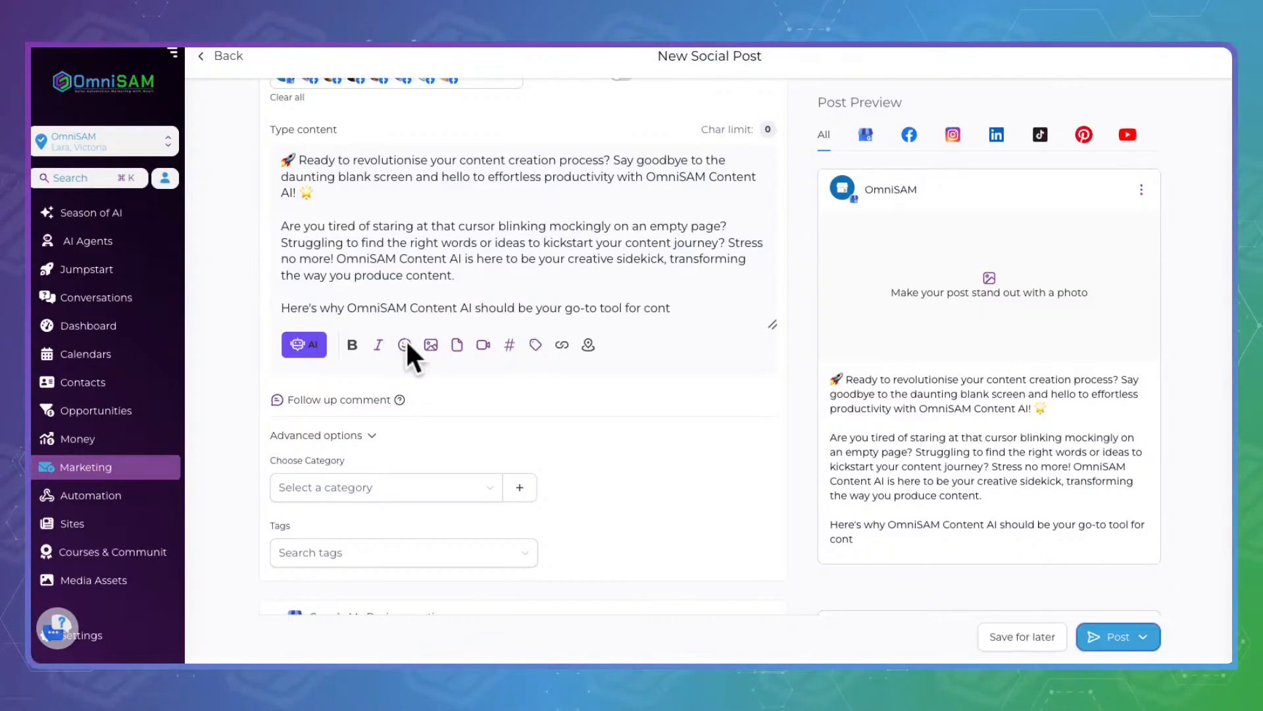
pyautogui.click(446, 324)
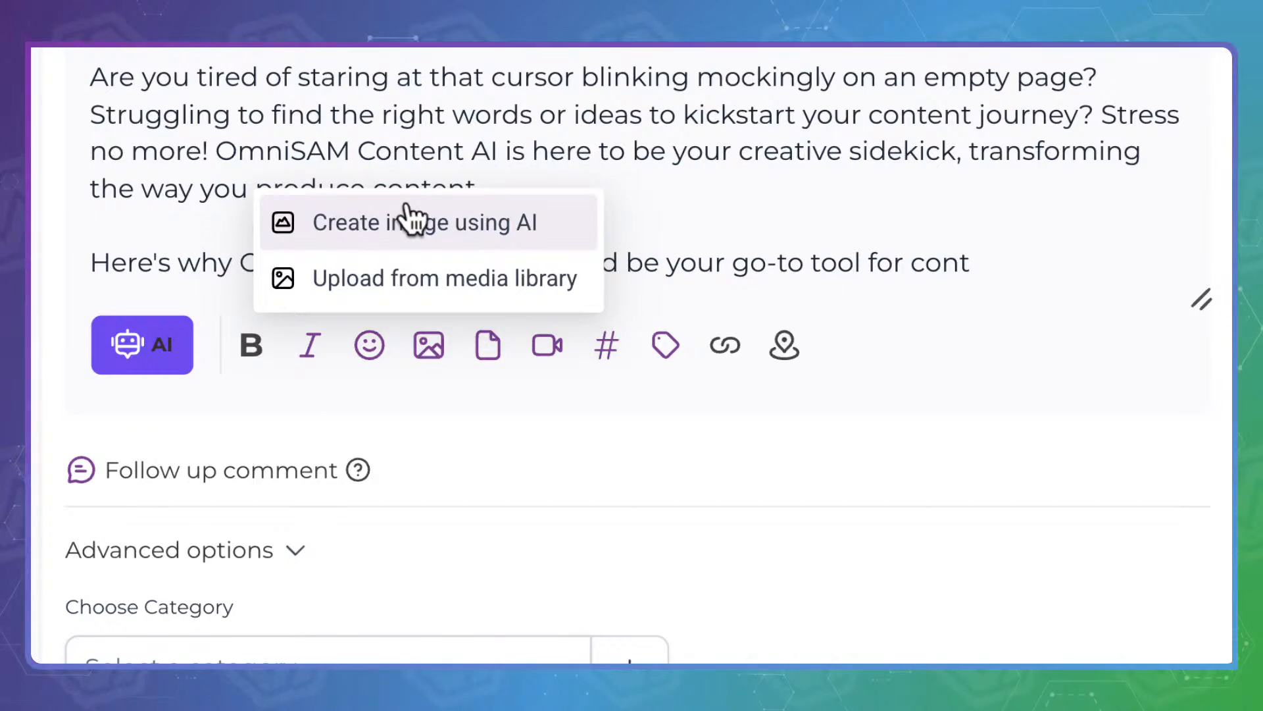
pyautogui.click(468, 223)
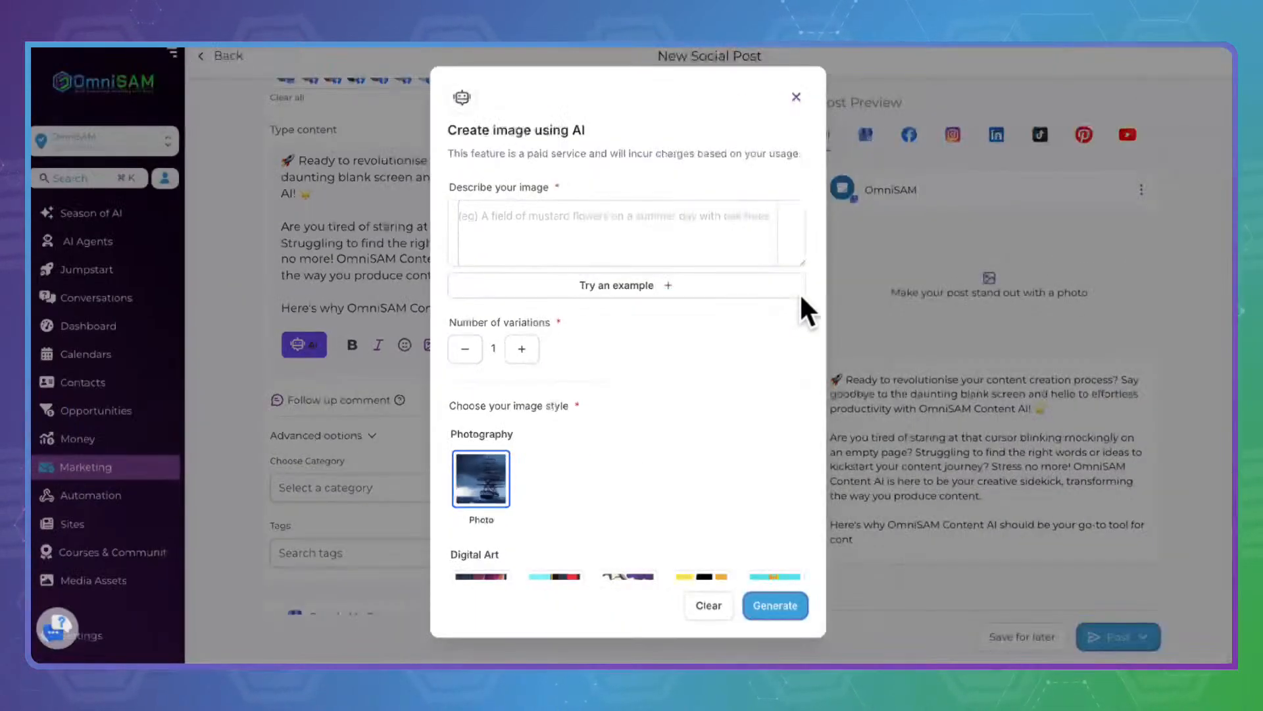
pyautogui.click(541, 226)
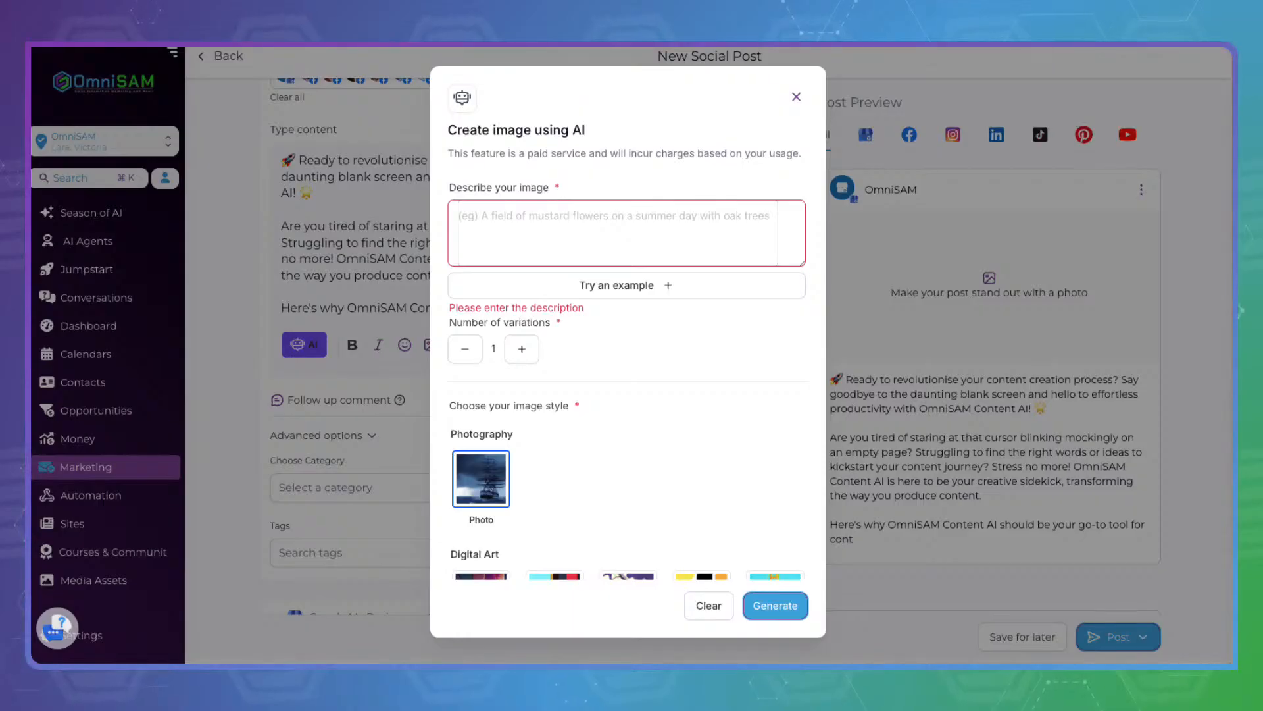
pyautogui.hotkey('ctrl', 'v')
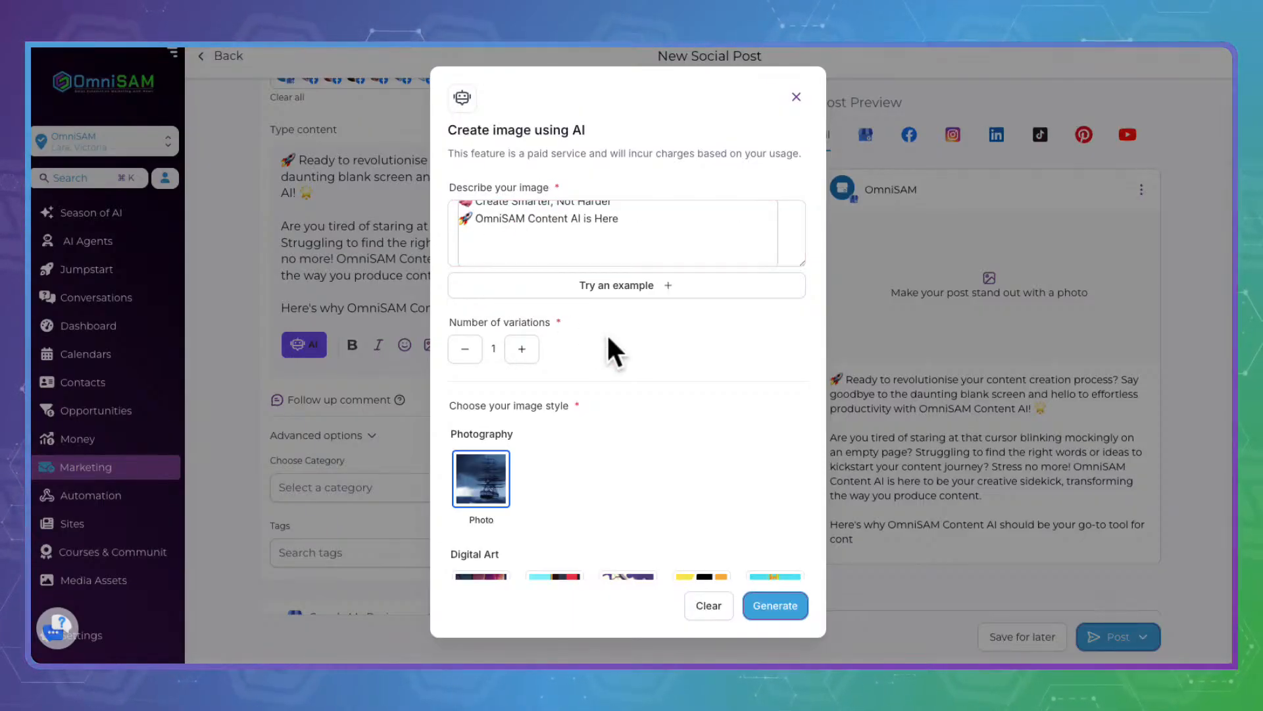
# - Examine the available AI image styles in the Photography, Digital Art and Fine Art groups
pyautogui.scroll(-5, 607, 333)
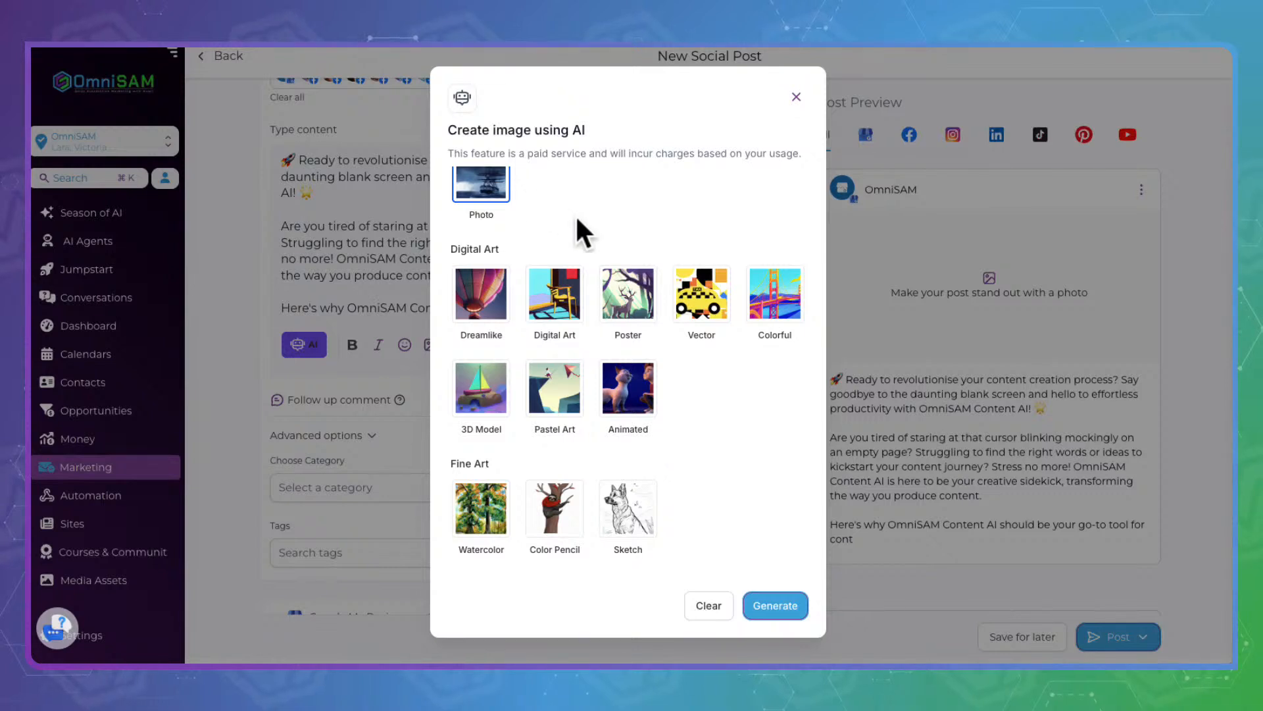
pyautogui.scroll(1, 575, 214)
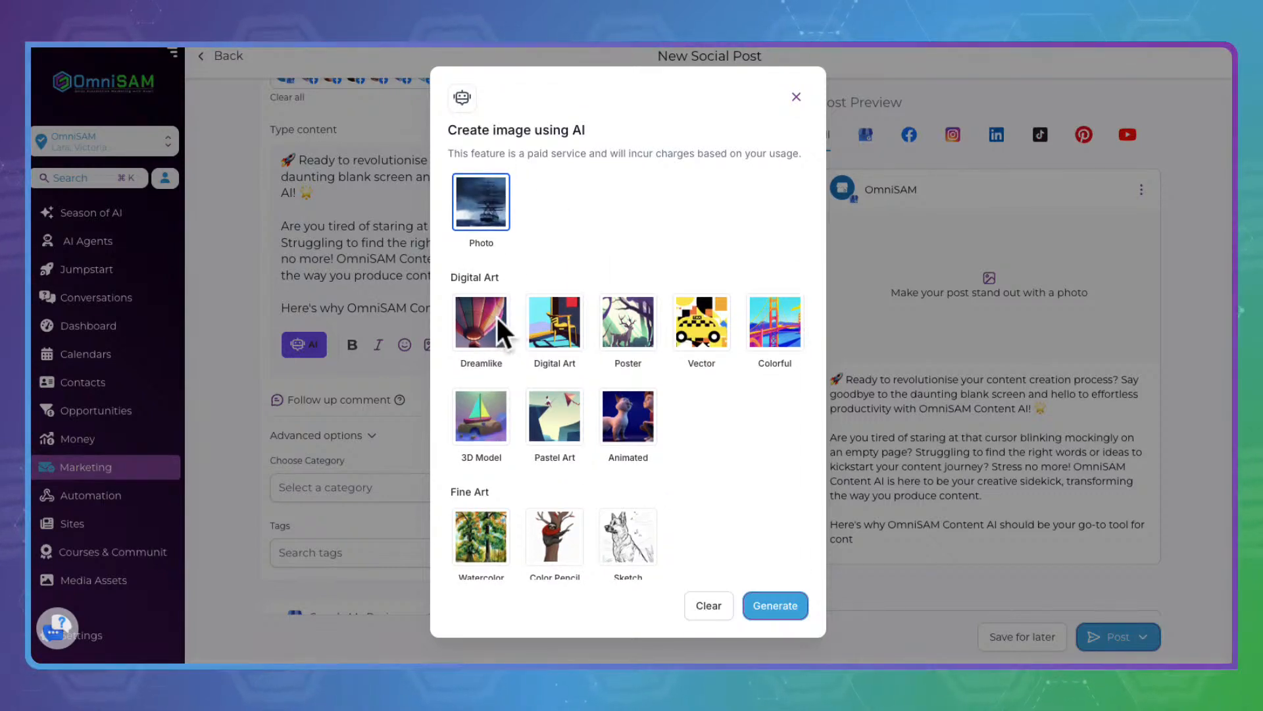
pyautogui.moveTo(451, 277); pyautogui.dragTo(500, 277)
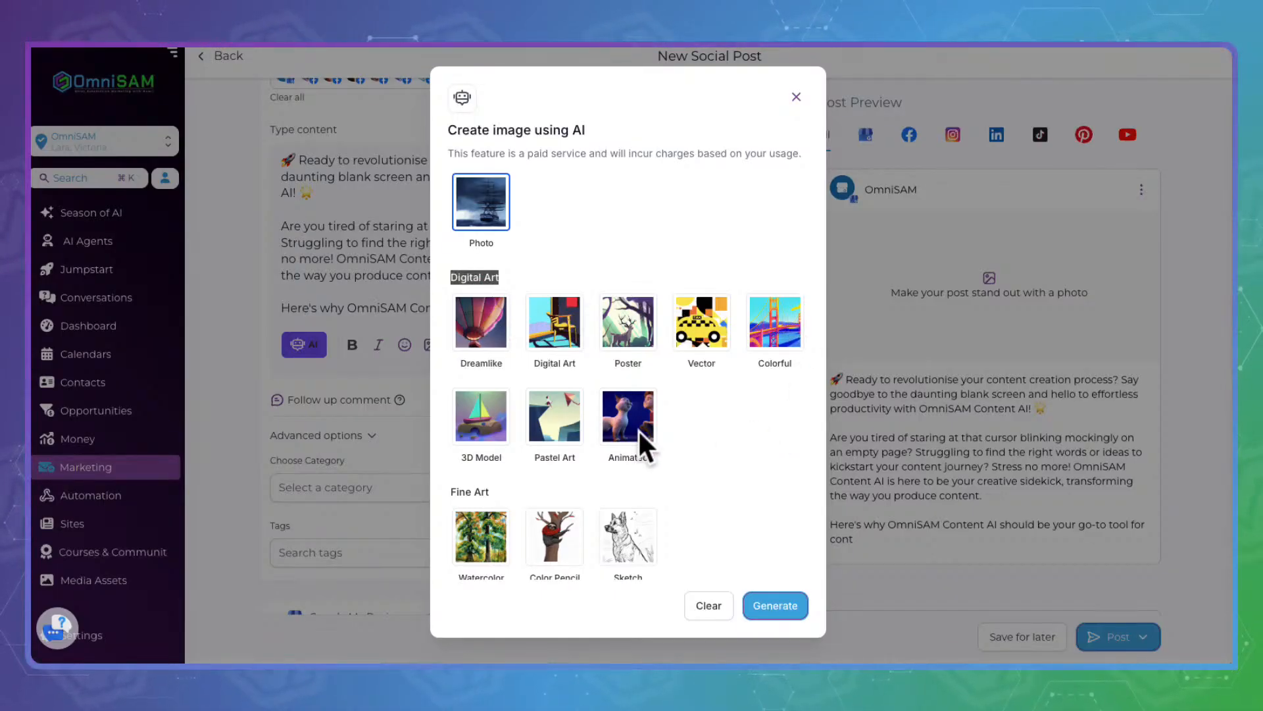
pyautogui.scroll(-1, 768, 447)
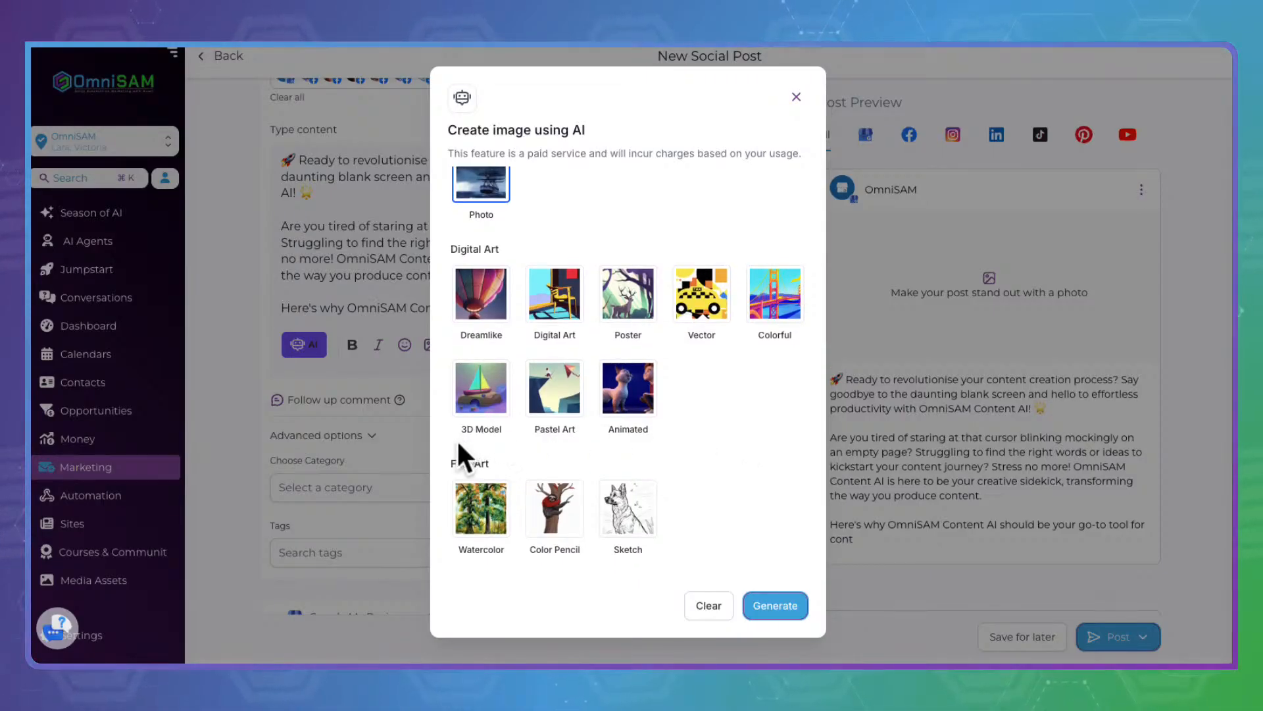
pyautogui.moveTo(450, 464); pyautogui.dragTo(490, 464)
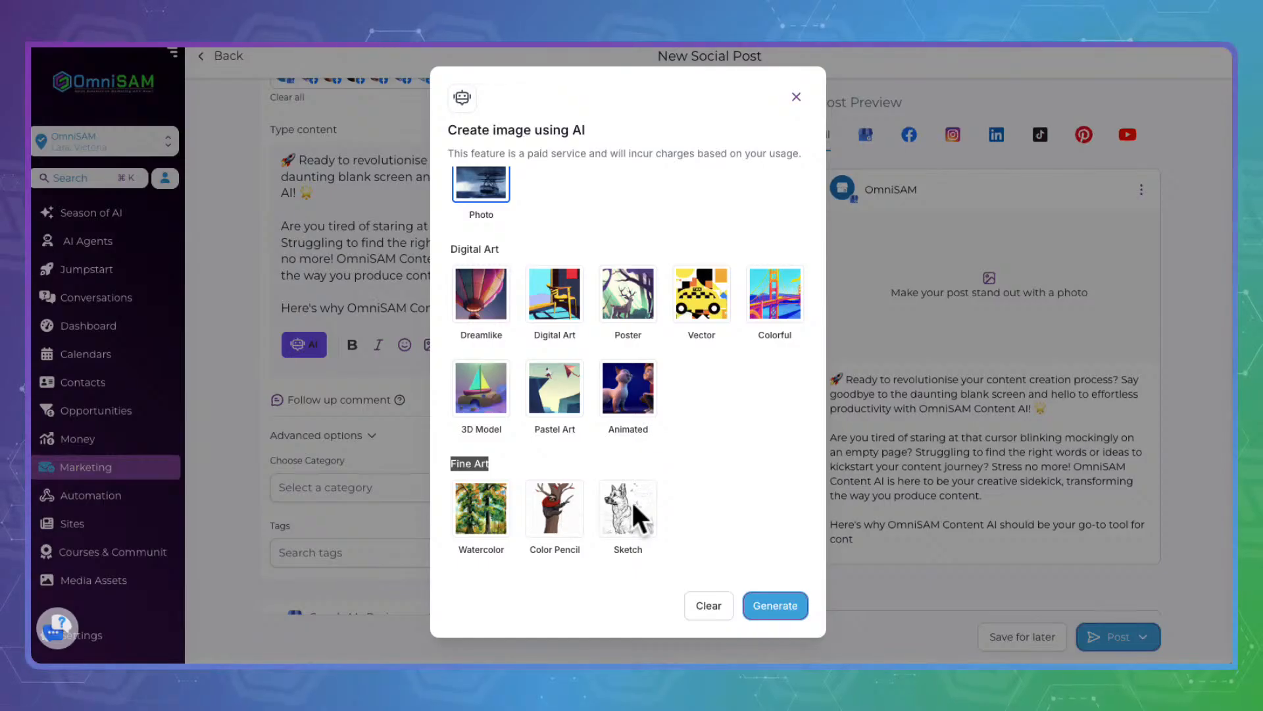
pyautogui.click(743, 429)
pyautogui.scroll(1, 728, 390)
pyautogui.scroll(1, 728, 390)
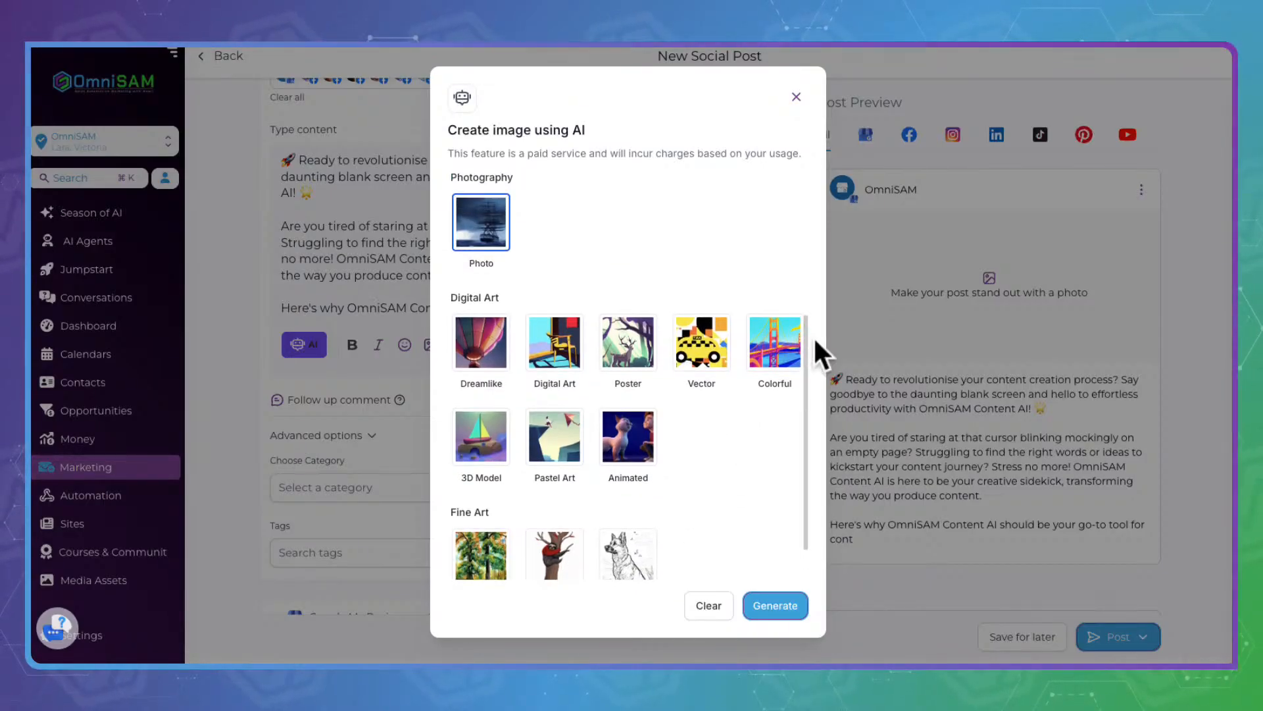
# - Choose the 3D Model image style and generate one variation of the image
pyautogui.click(709, 319)
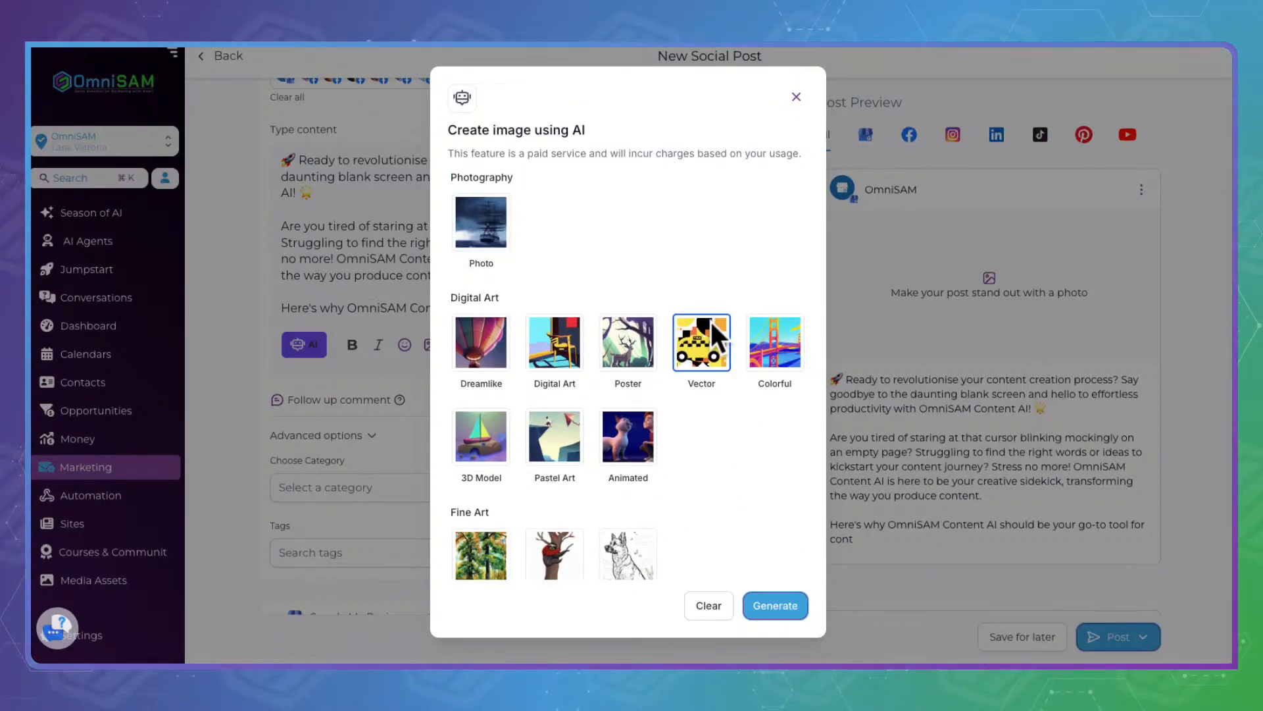
pyautogui.click(484, 412)
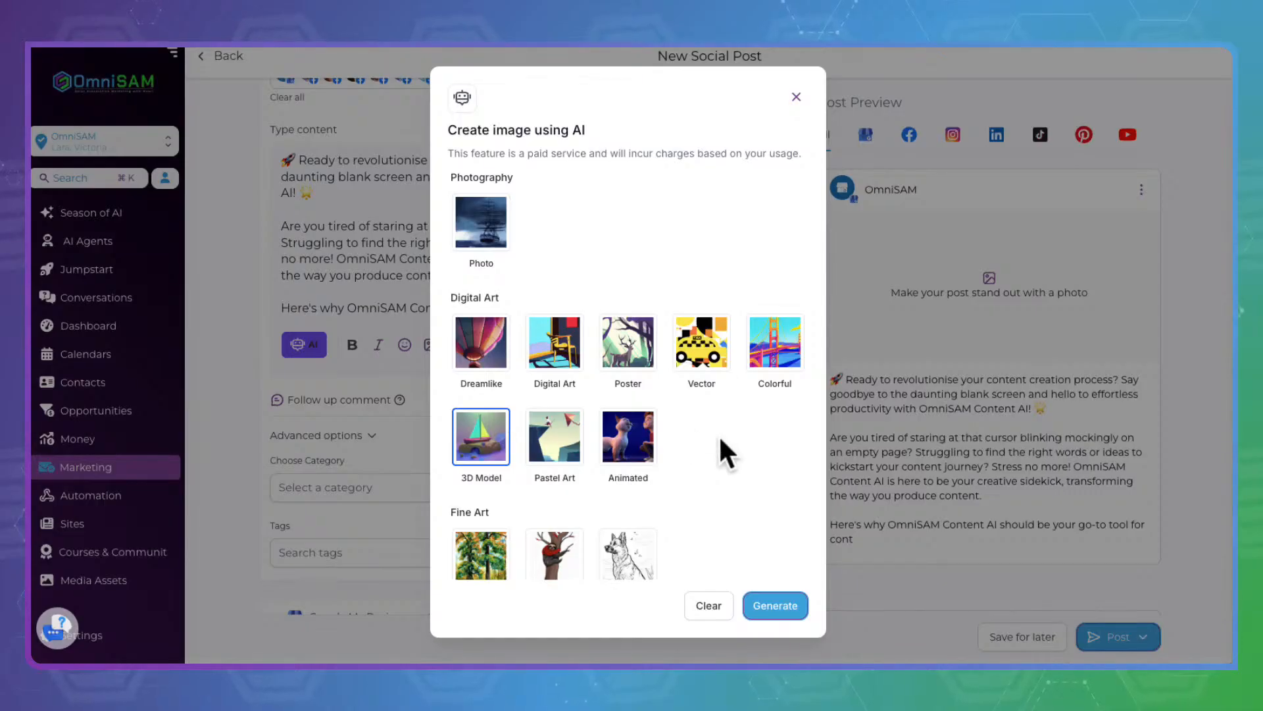
pyautogui.click(760, 602)
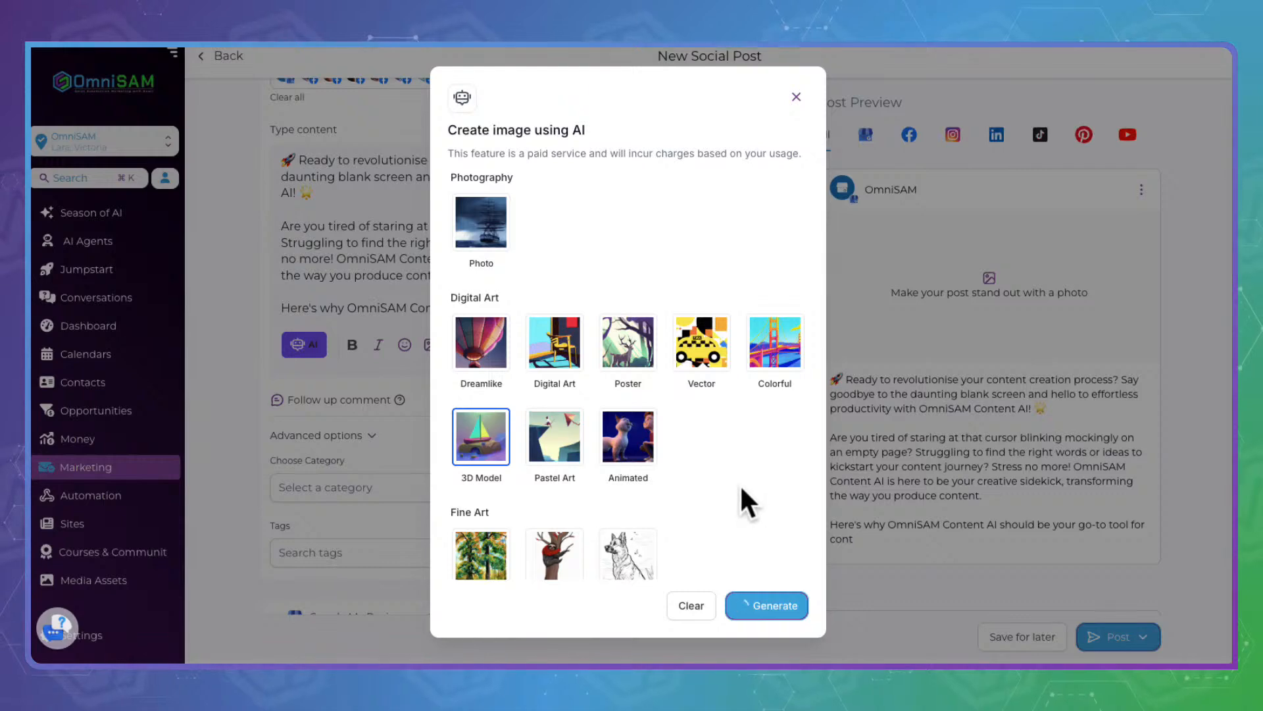
# - Generate new content from the same image description with three variations in the Dreamlike style
pyautogui.scroll(1, 663, 266)
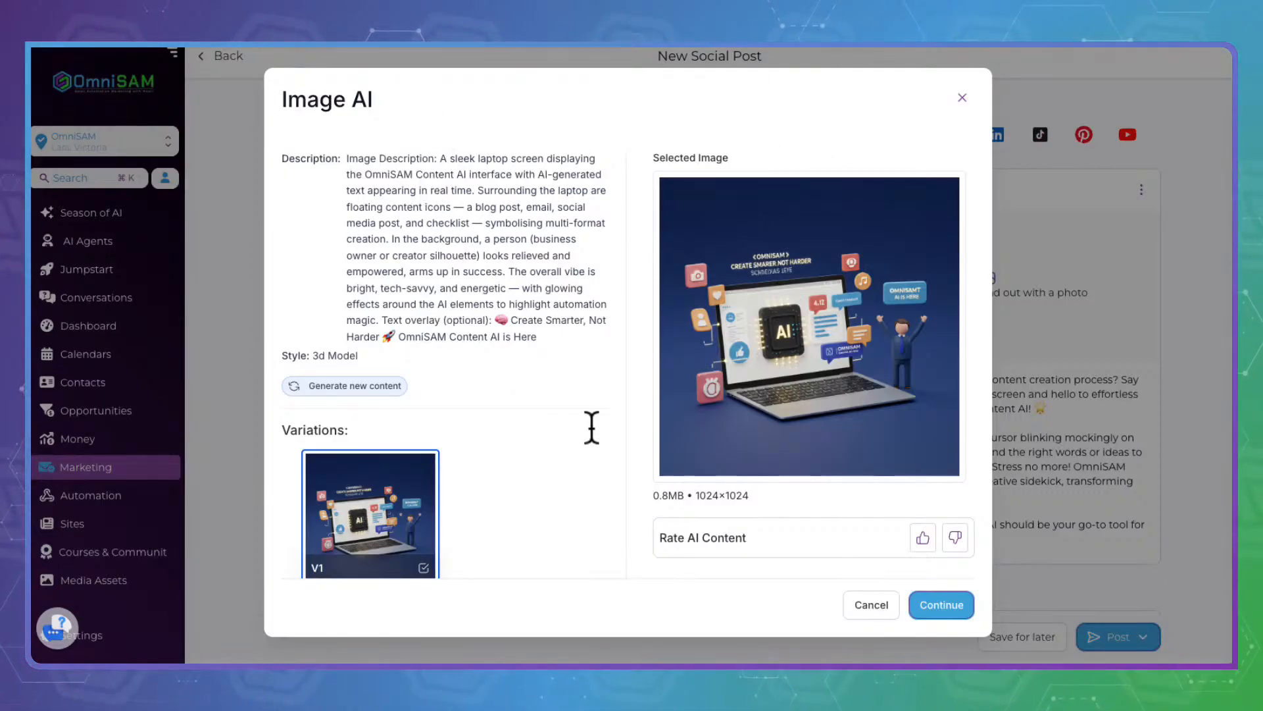
pyautogui.scroll(-2, 591, 425)
pyautogui.click(403, 333)
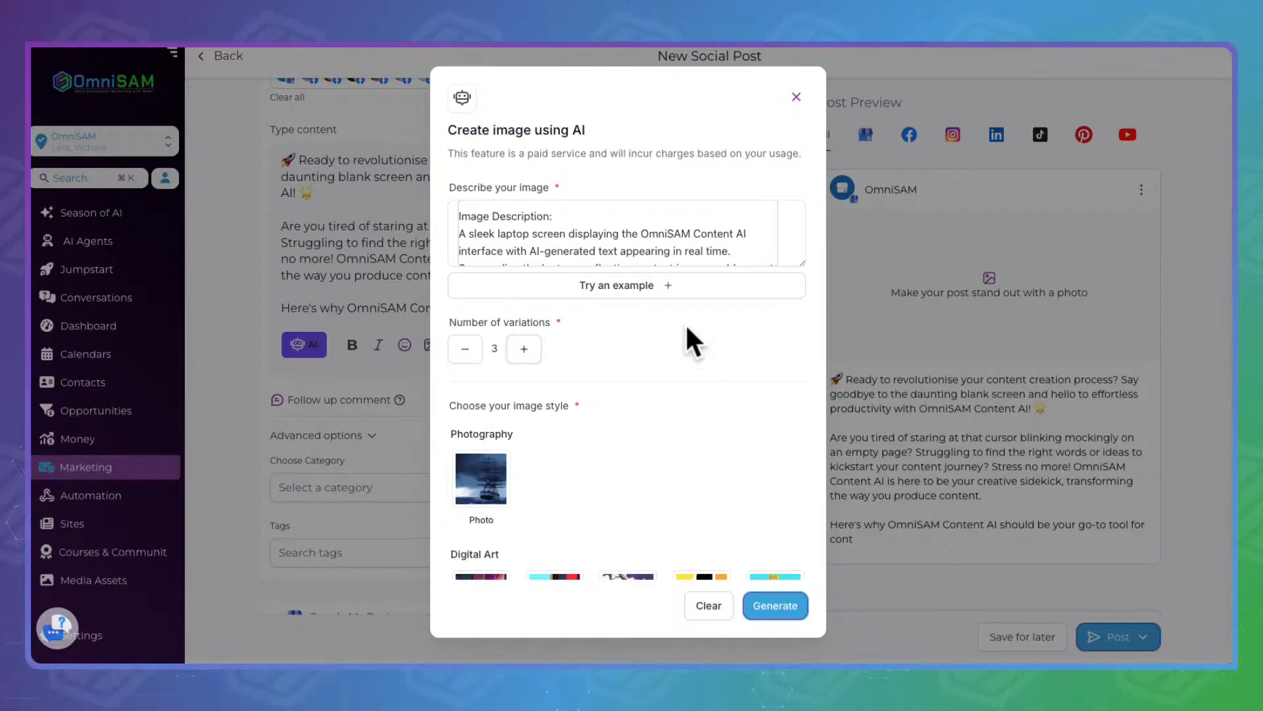
pyautogui.scroll(-3, 685, 428)
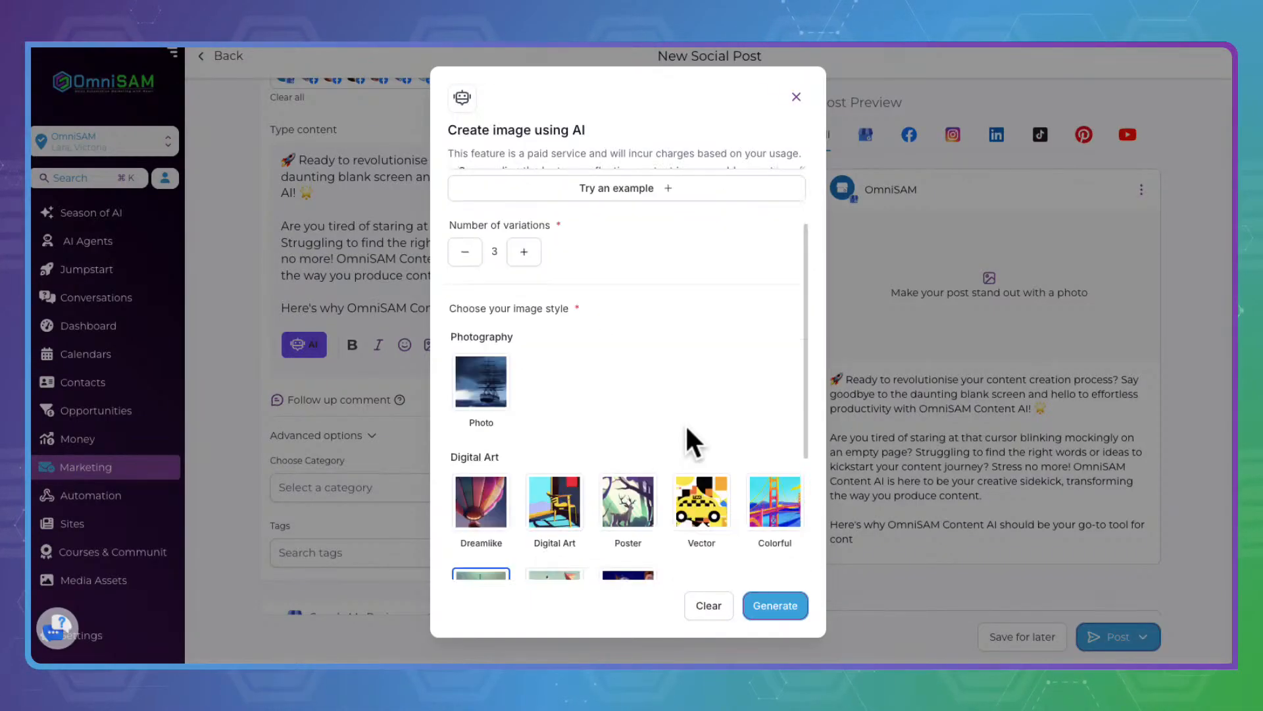
pyautogui.scroll(-1, 720, 508)
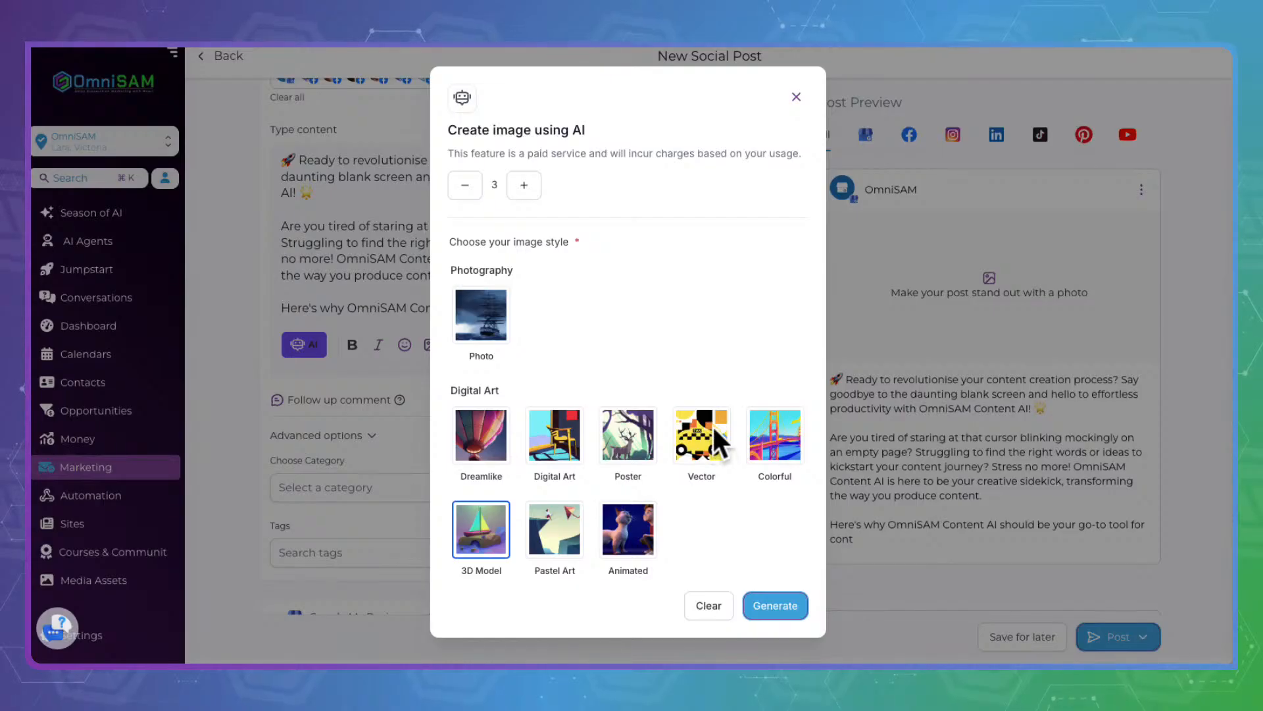
pyautogui.click(490, 434)
pyautogui.click(783, 604)
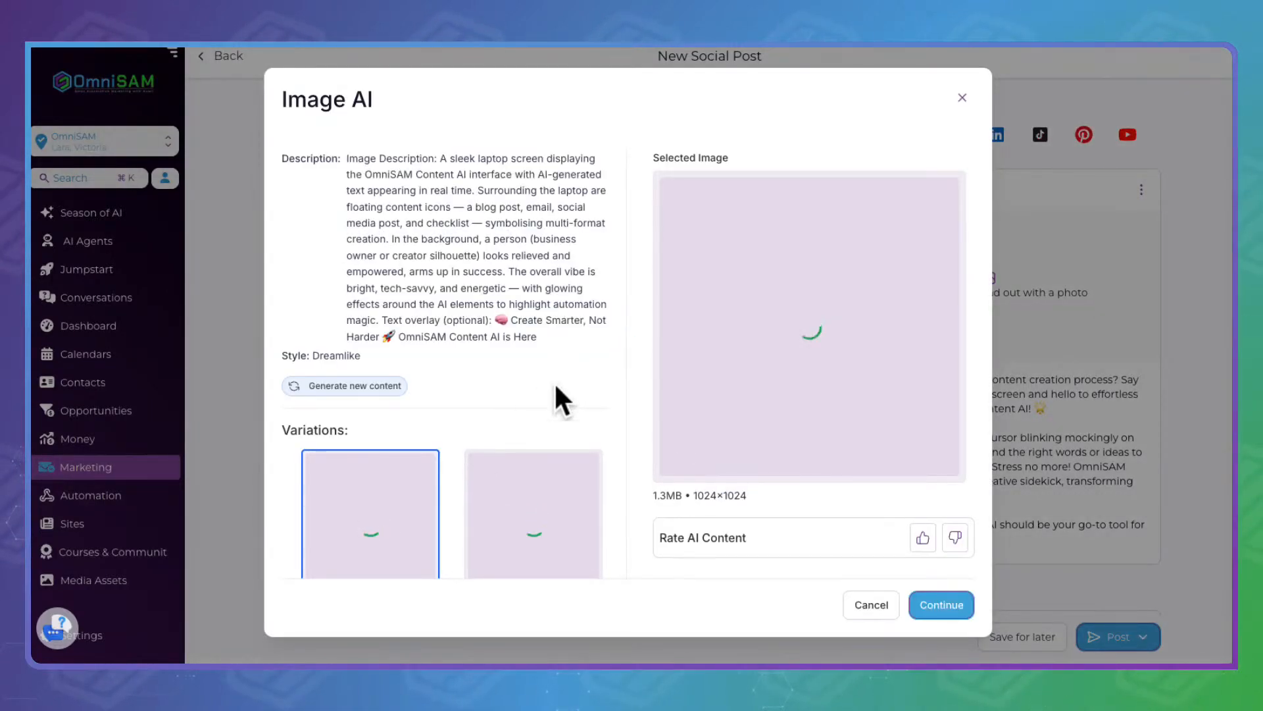
# - Compare the Dreamlike variations by viewing V2 and V3 at full size
pyautogui.scroll(-5, 526, 390)
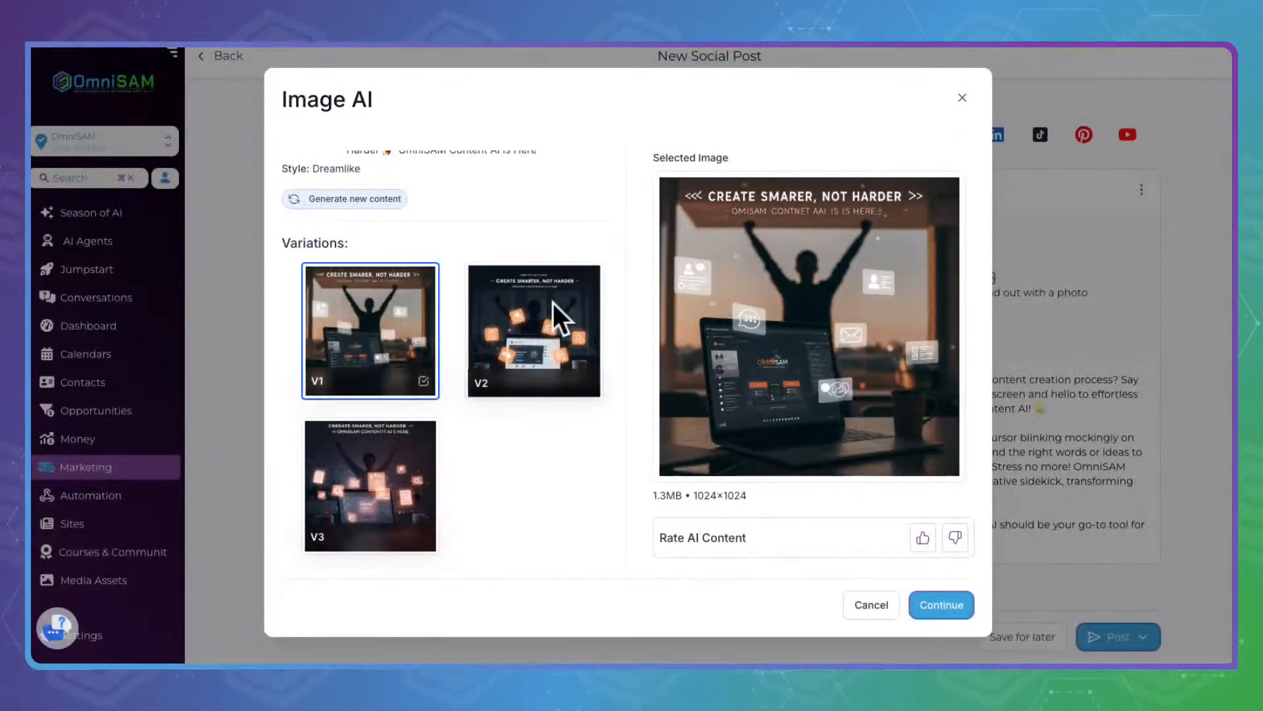
pyautogui.click(551, 306)
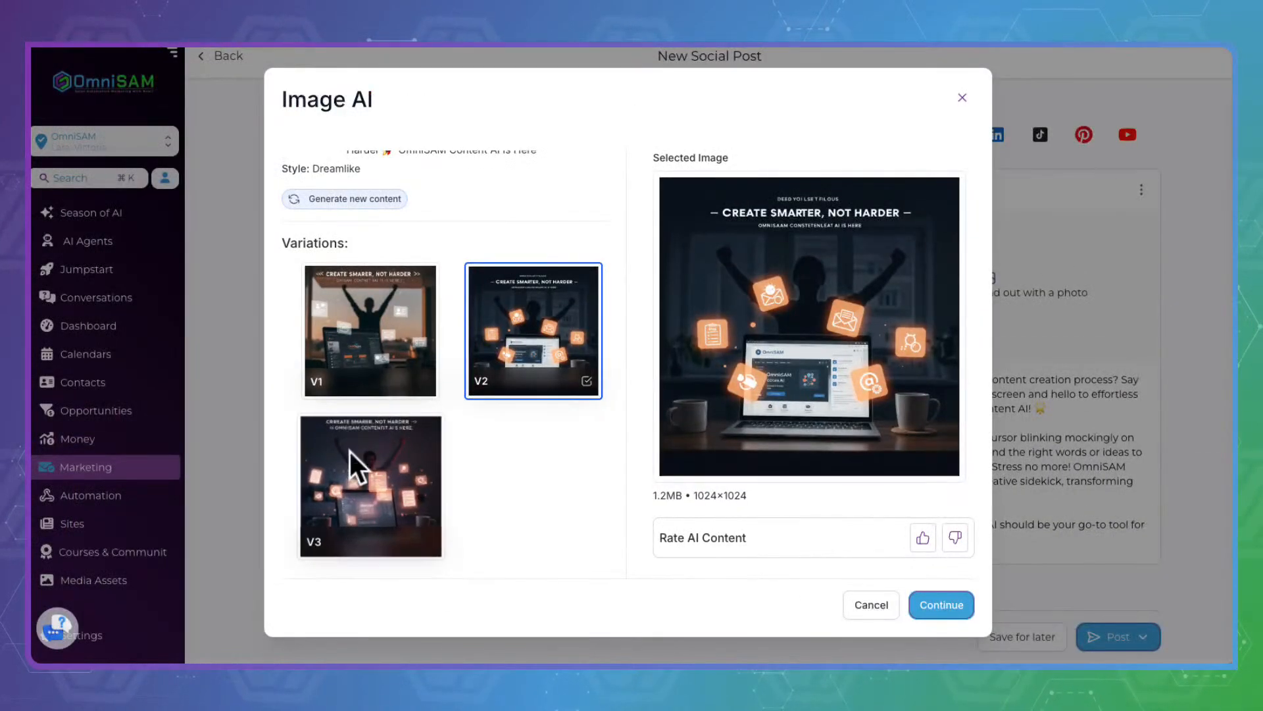
pyautogui.click(351, 454)
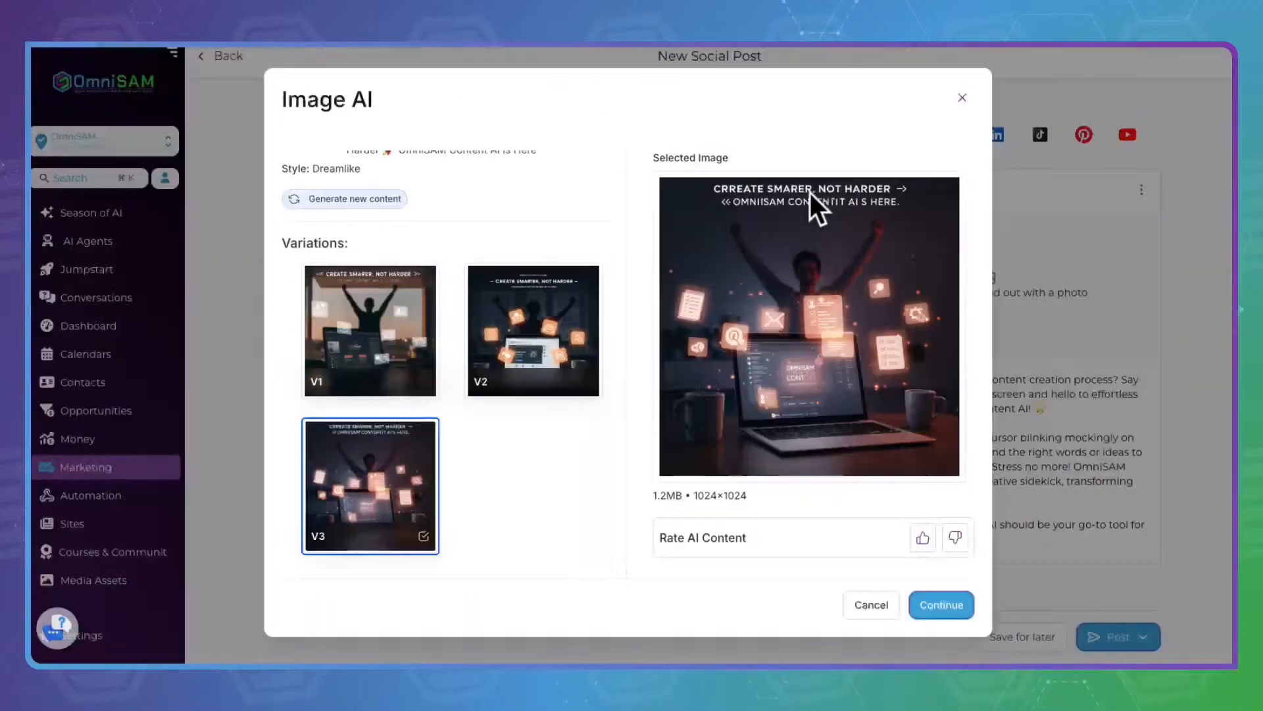
# - Return to the image description and delete its "Text overlay (optional)" section, including the "Create Smarter, Not Harder" and "OmniSAM Content AI is Here" lines
pyautogui.scroll(3, 490, 263)
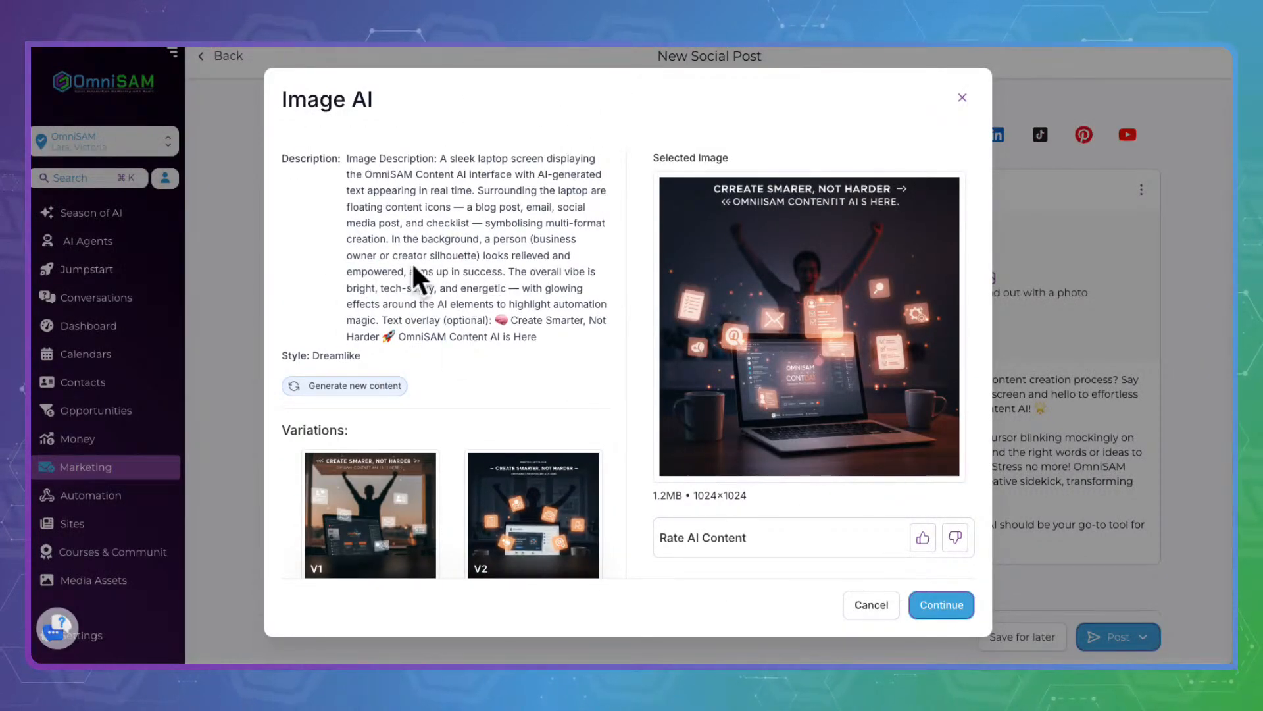
pyautogui.click(372, 384)
pyautogui.scroll(-5, 585, 221)
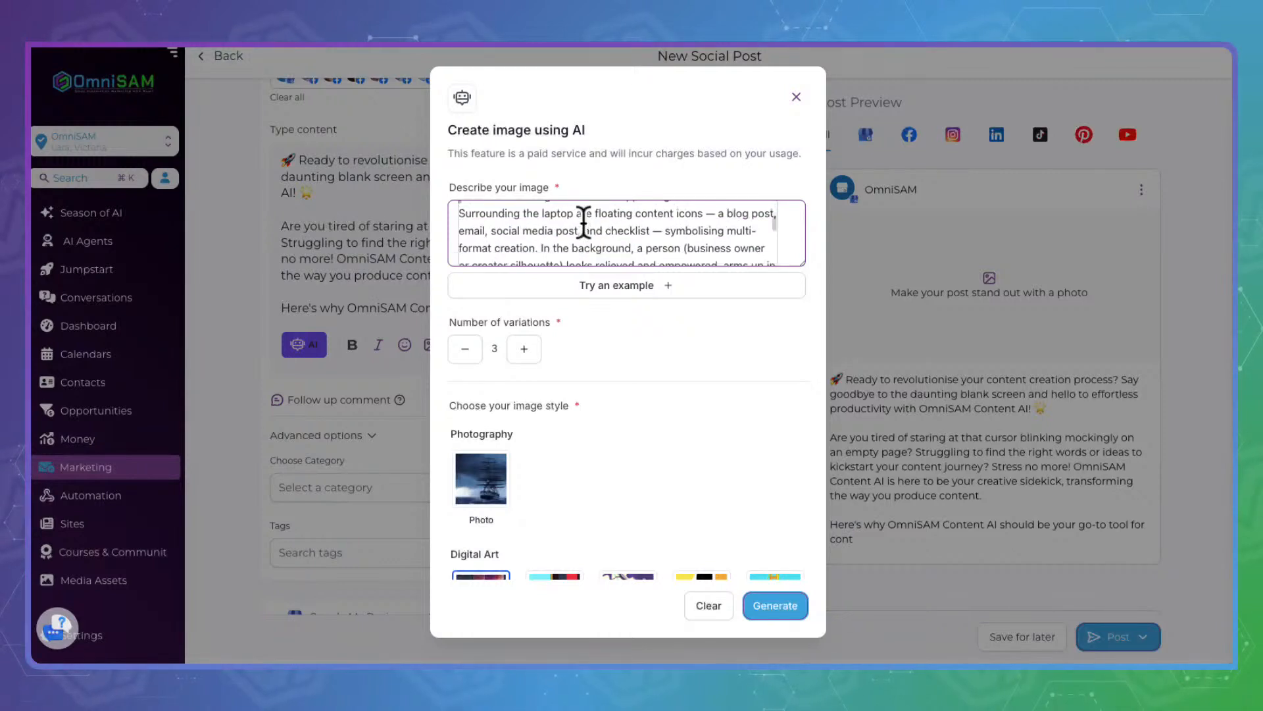
pyautogui.scroll(-2, 583, 223)
pyautogui.moveTo(461, 215); pyautogui.dragTo(699, 245)
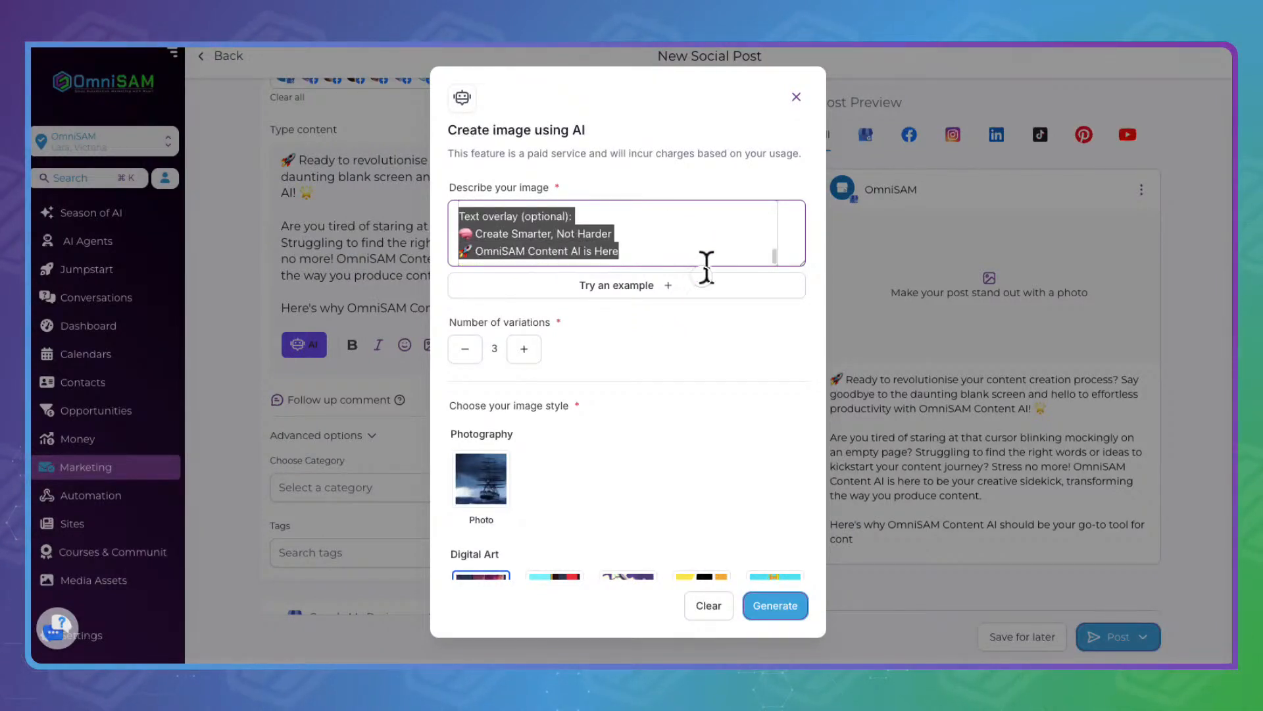
pyautogui.press('BackSpace')
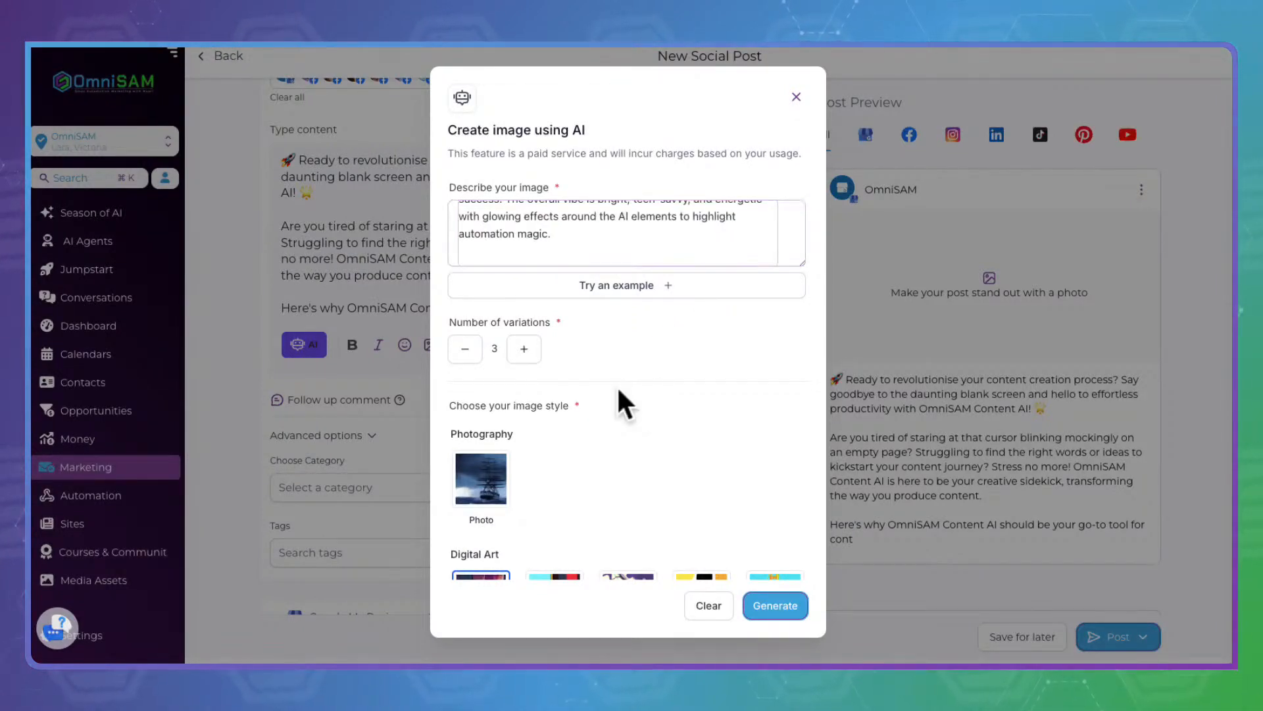
# - Generate the image in the Vector style and add variation V1 to the post
pyautogui.scroll(-5, 697, 369)
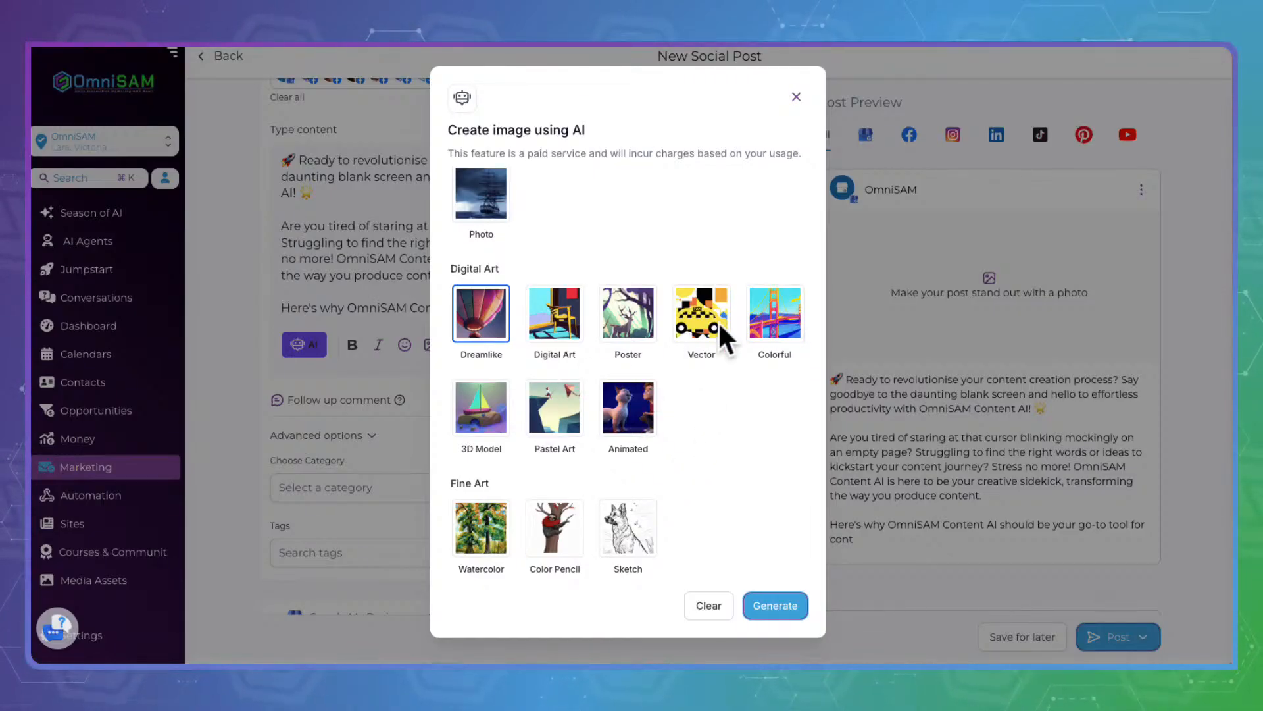
pyautogui.click(708, 304)
pyautogui.click(793, 602)
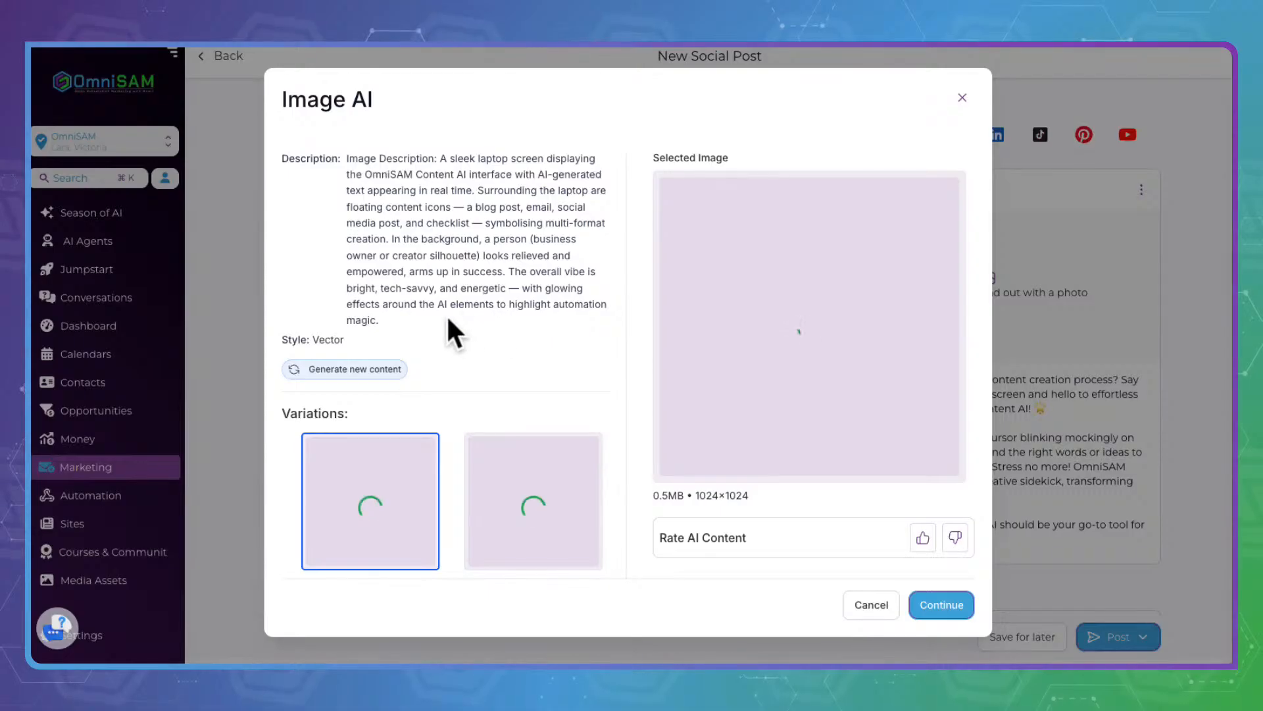
pyautogui.scroll(-3, 455, 310)
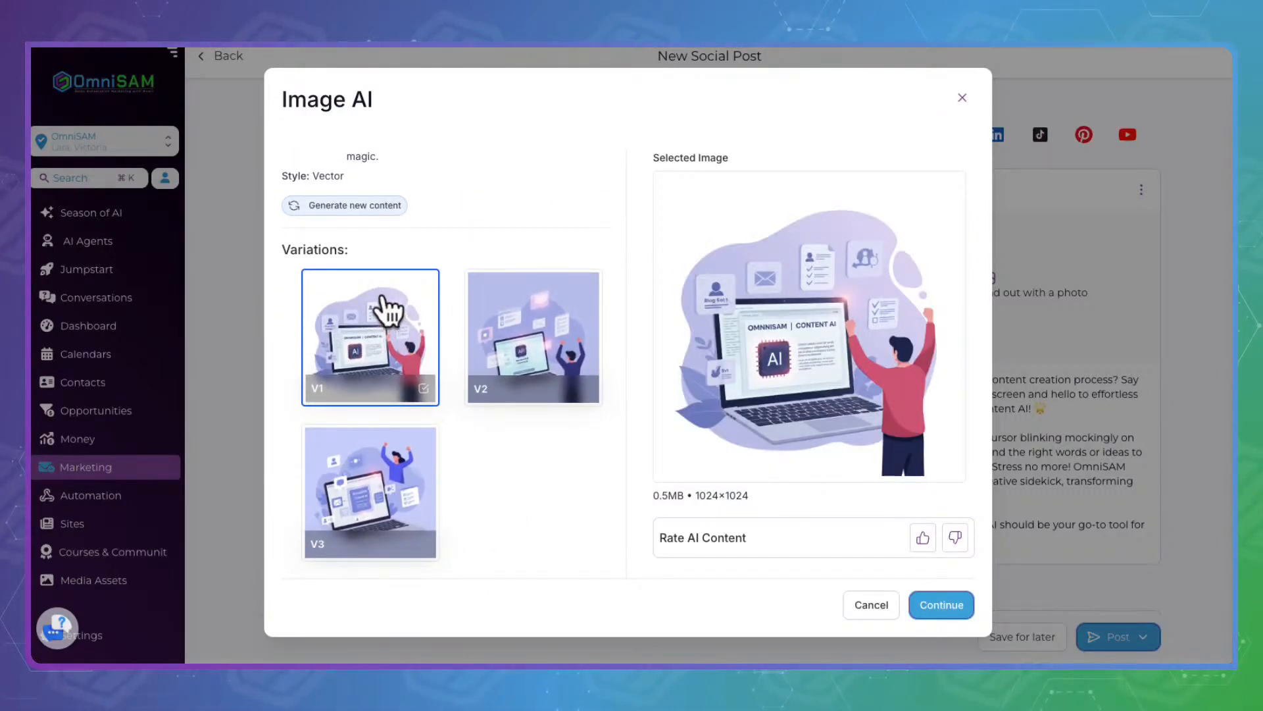
pyautogui.click(957, 600)
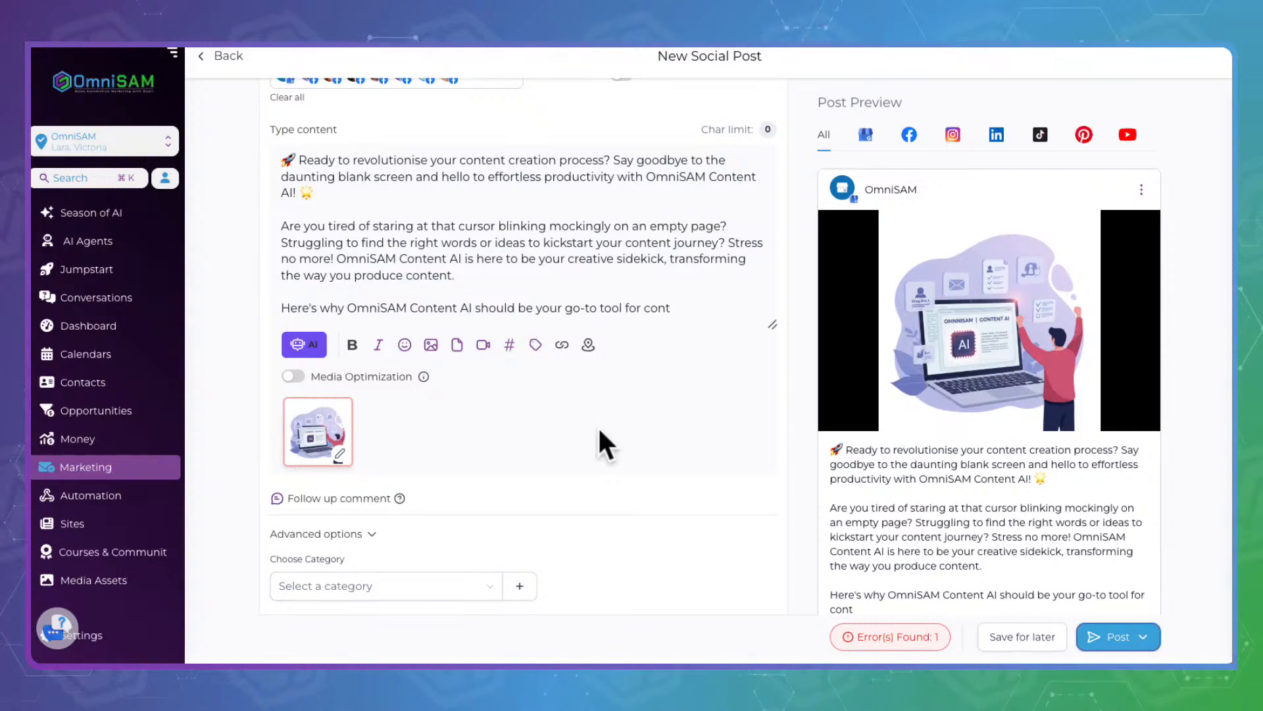
# - Create another AI image, replacing the description with the robot assistant and business owner desk scene, and generate three Vector variations
pyautogui.scroll(-5, 1007, 530)
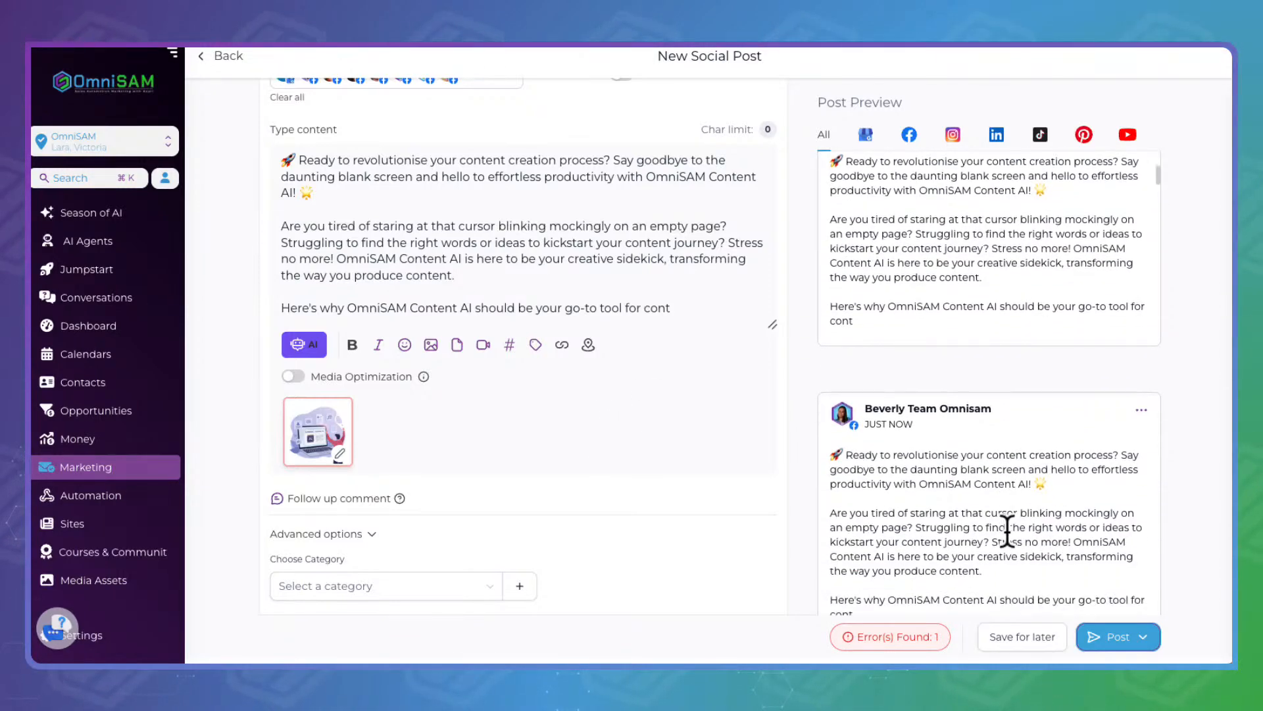
pyautogui.scroll(4, 1007, 559)
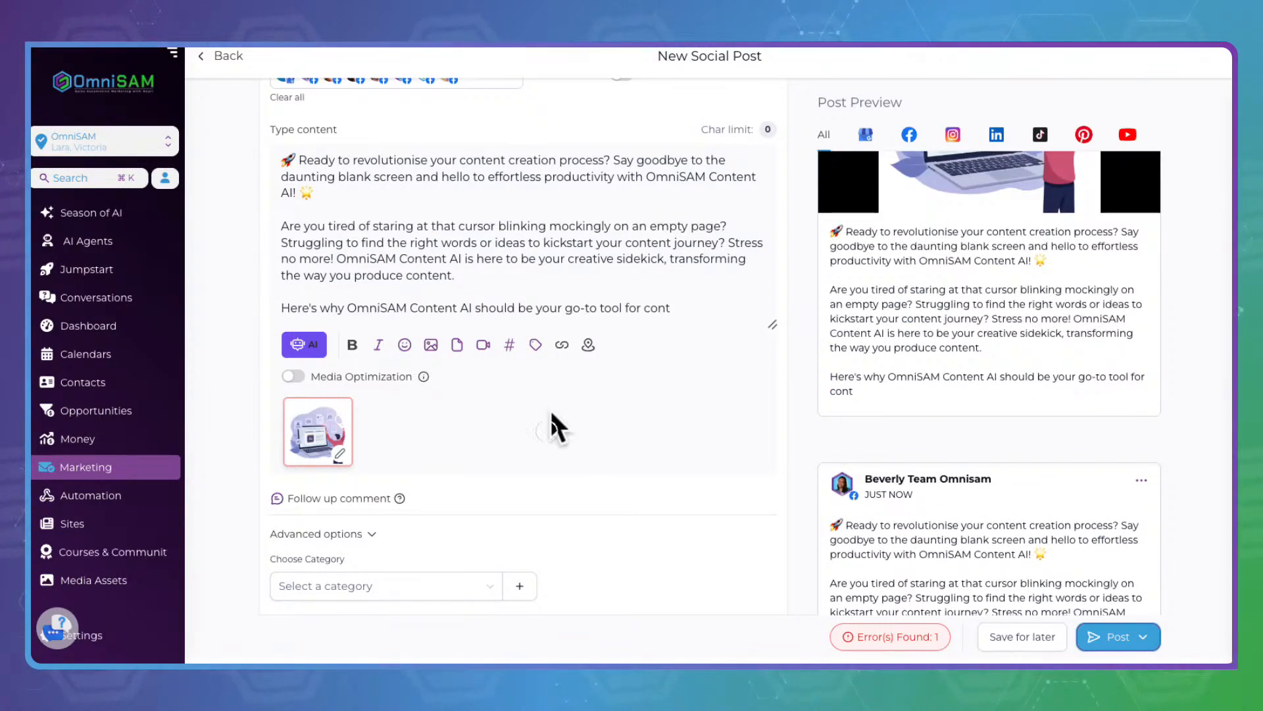
pyautogui.click(434, 341)
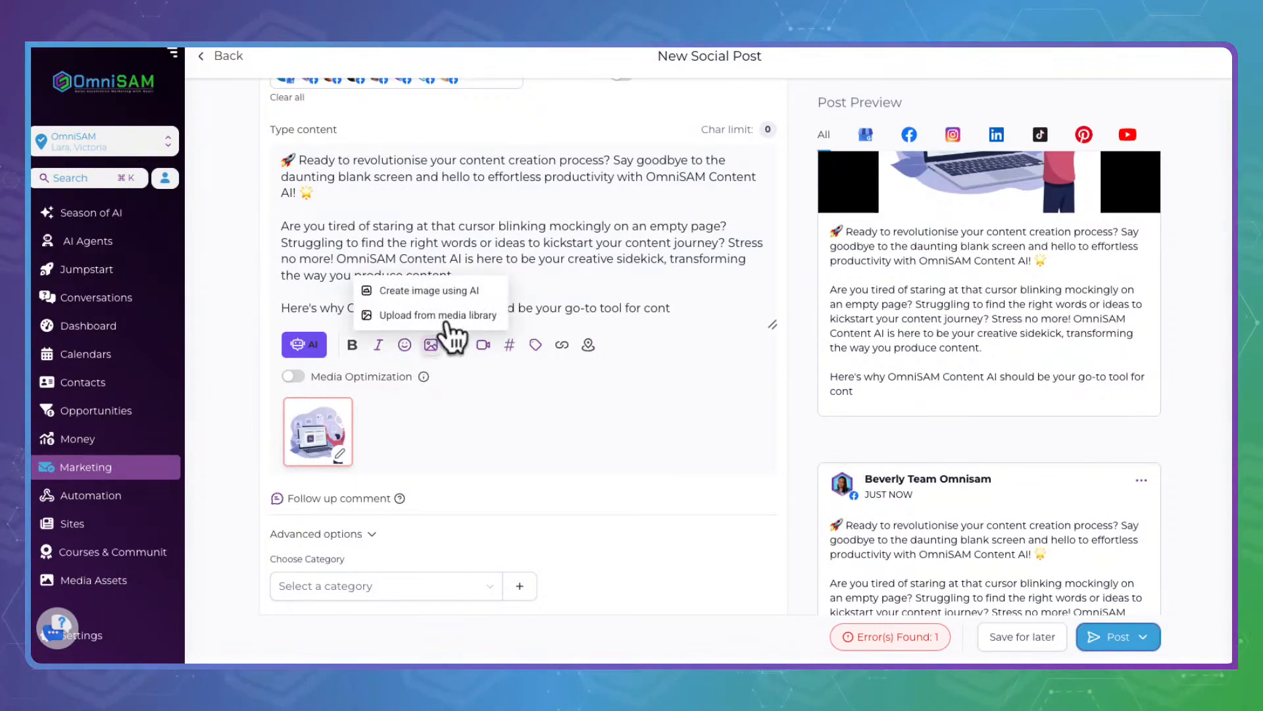
pyautogui.click(448, 286)
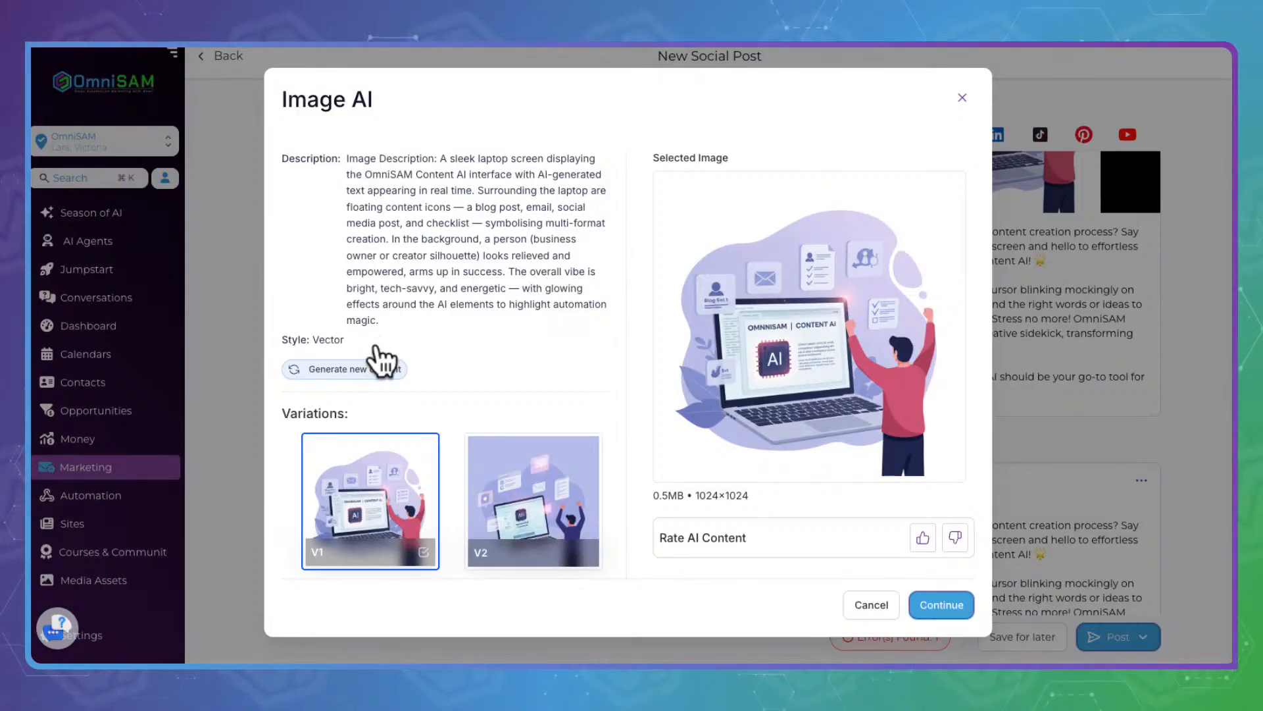
pyautogui.click(370, 367)
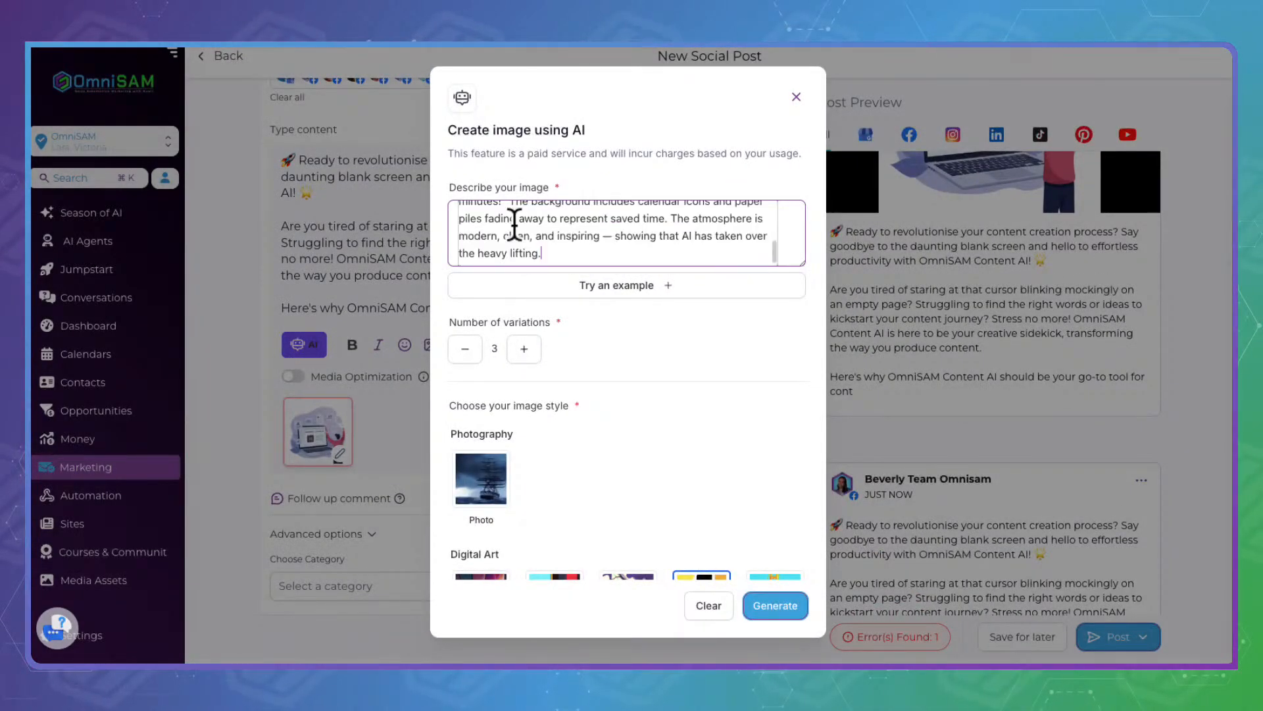
pyautogui.click(780, 605)
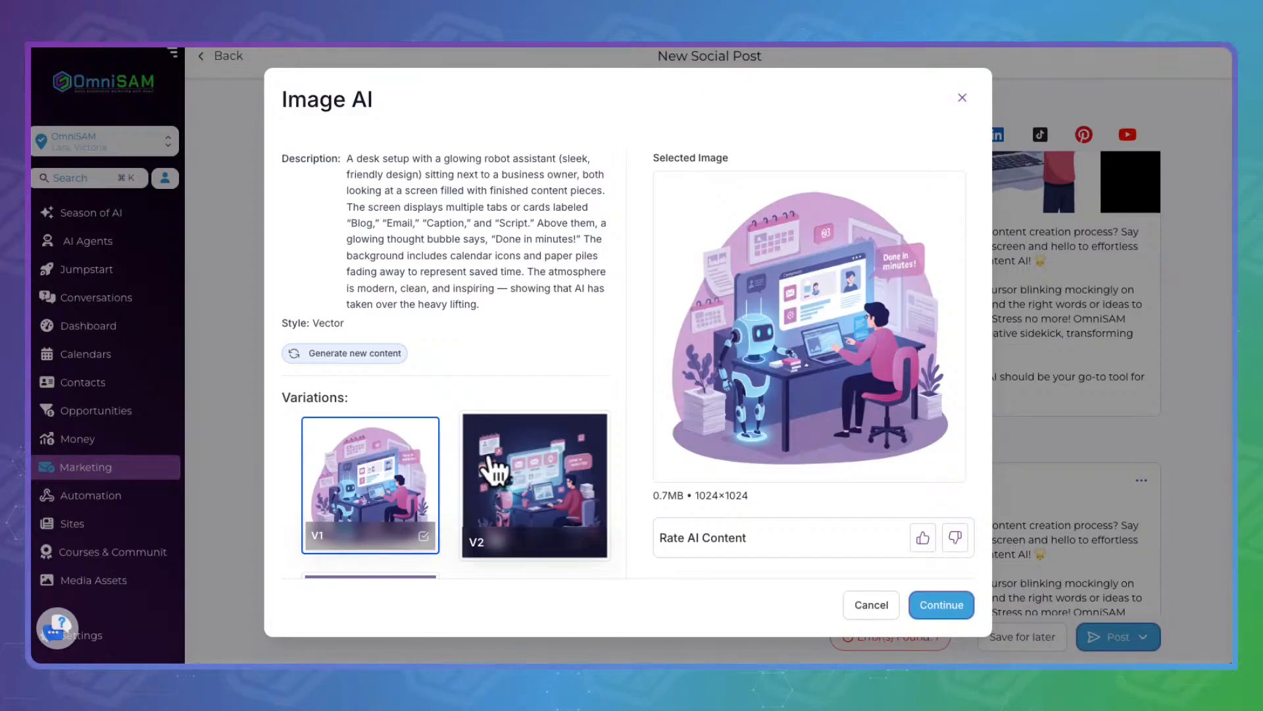
# - Add variation V3 of the robot assistant image to the post and turn on Media Optimization
pyautogui.scroll(-3, 490, 464)
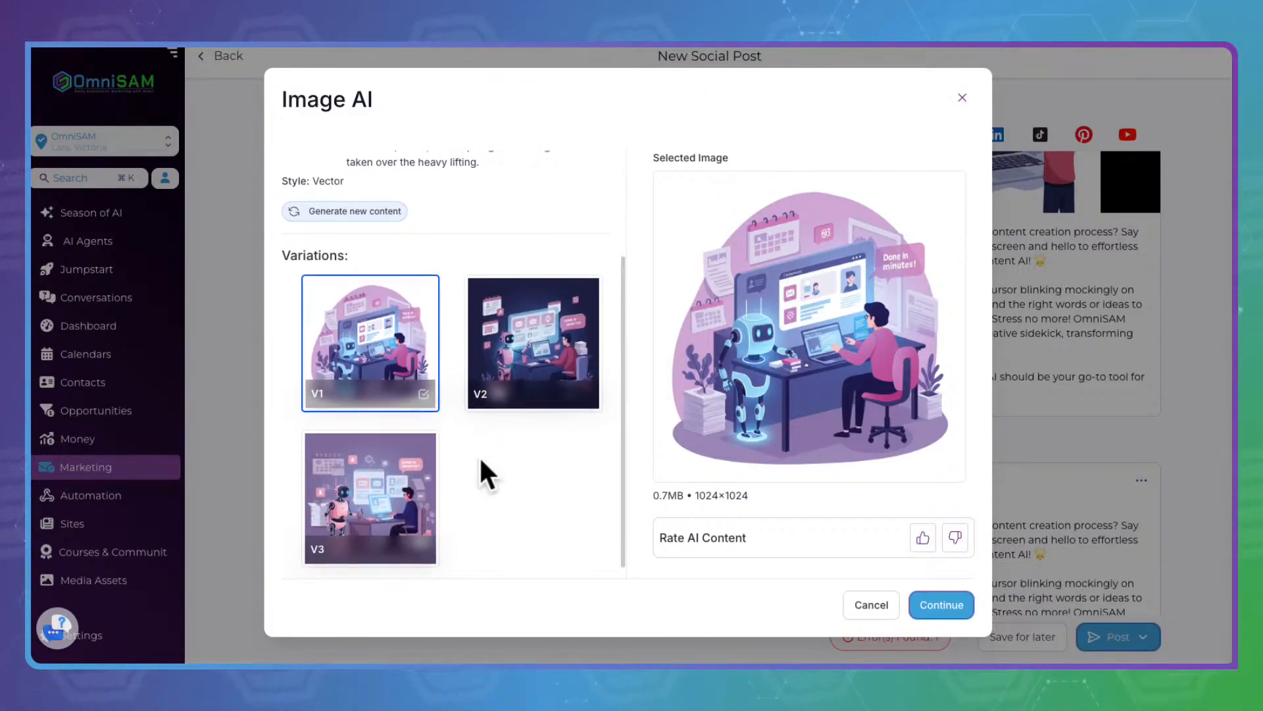
pyautogui.click(388, 477)
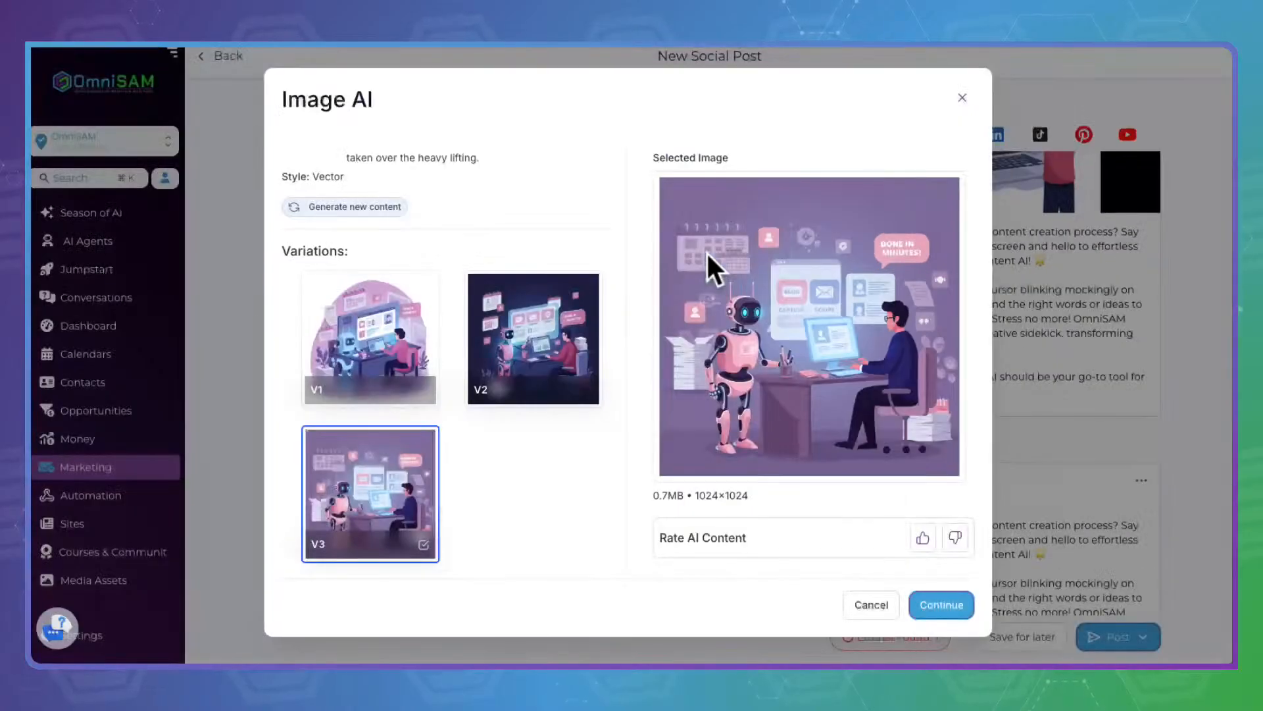
pyautogui.click(944, 602)
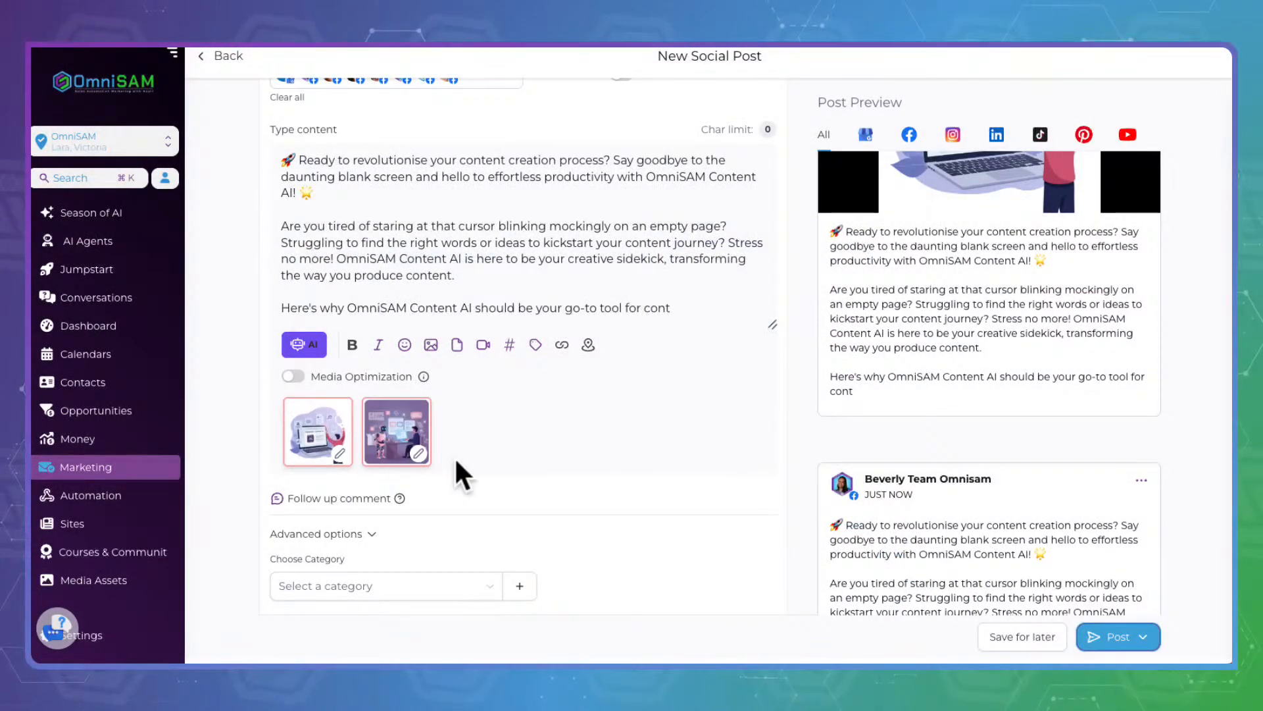
pyautogui.scroll(3, 959, 316)
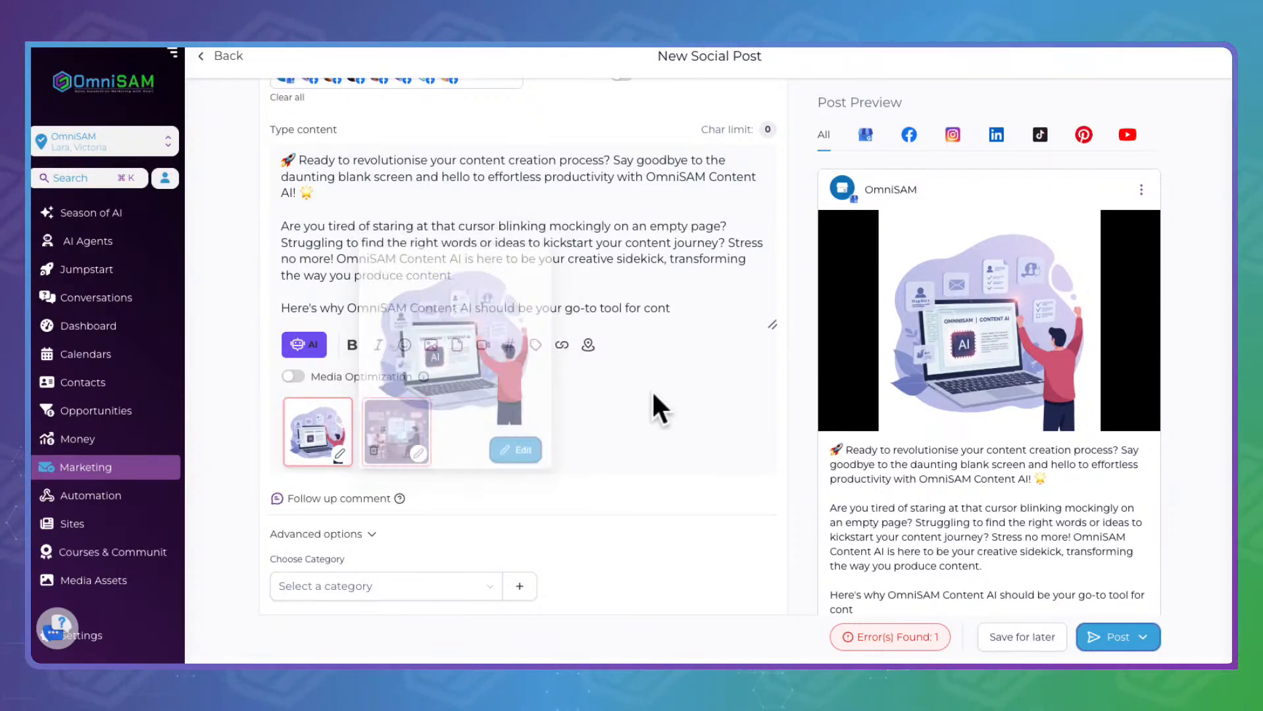
pyautogui.click(293, 376)
pyautogui.scroll(-2, 572, 443)
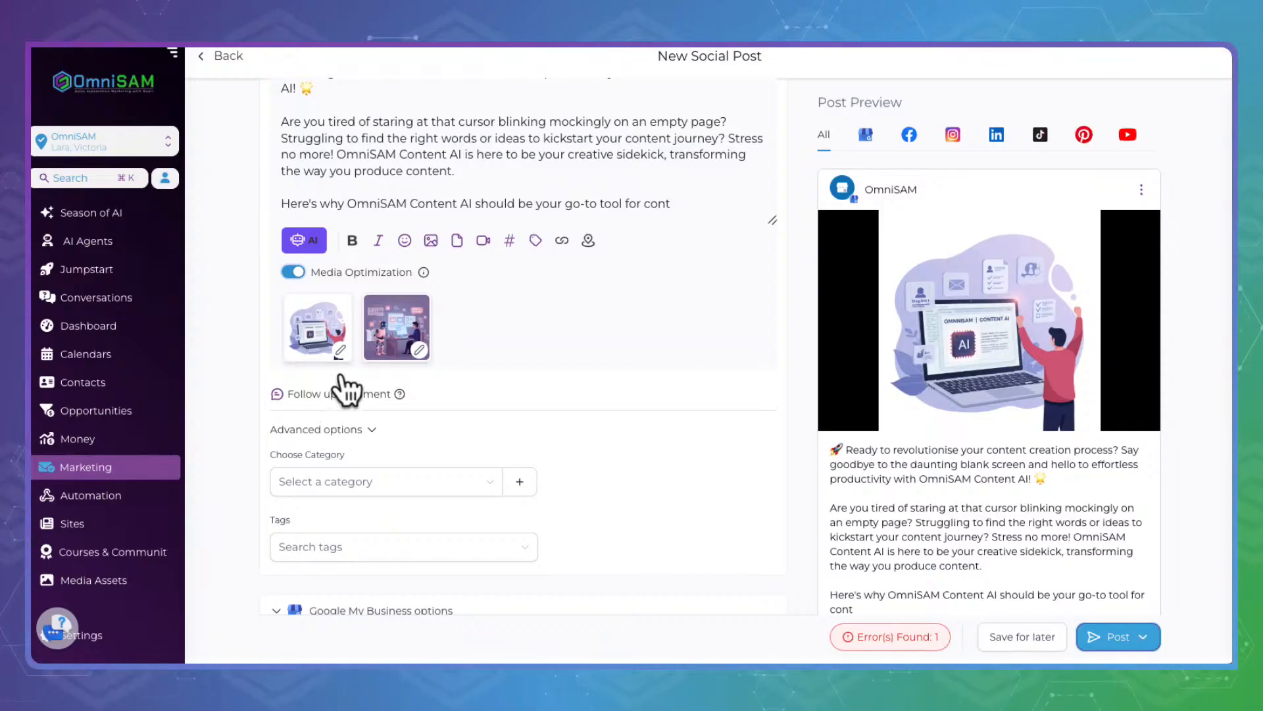
pyautogui.click(343, 393)
pyautogui.click(356, 424)
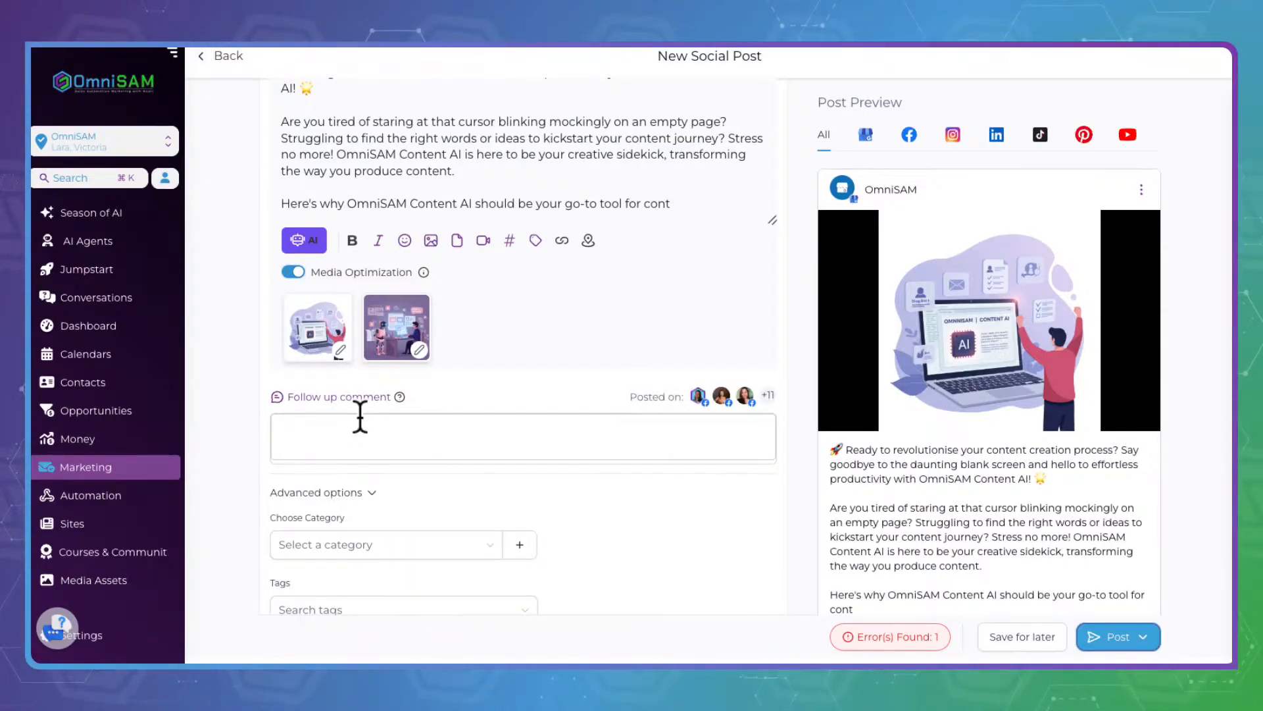
pyautogui.write('Find out more')
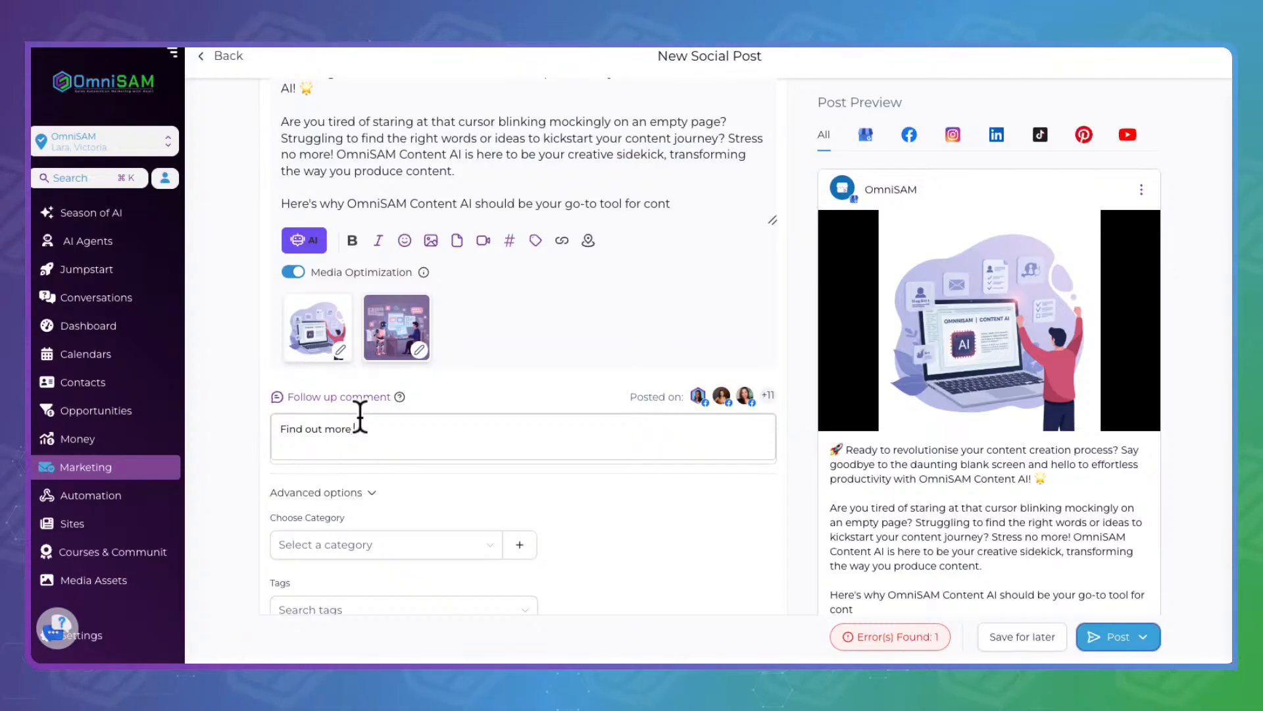
pyautogui.write('. Book a call at')
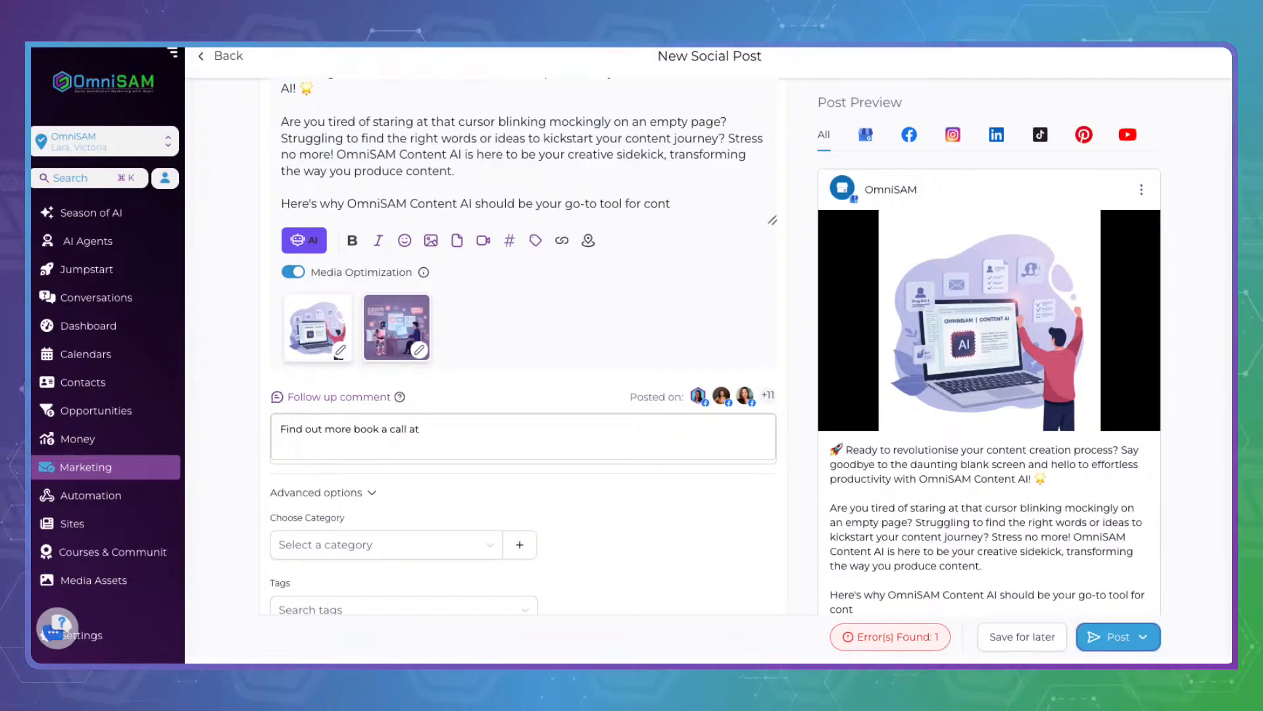
pyautogui.press('super+t')
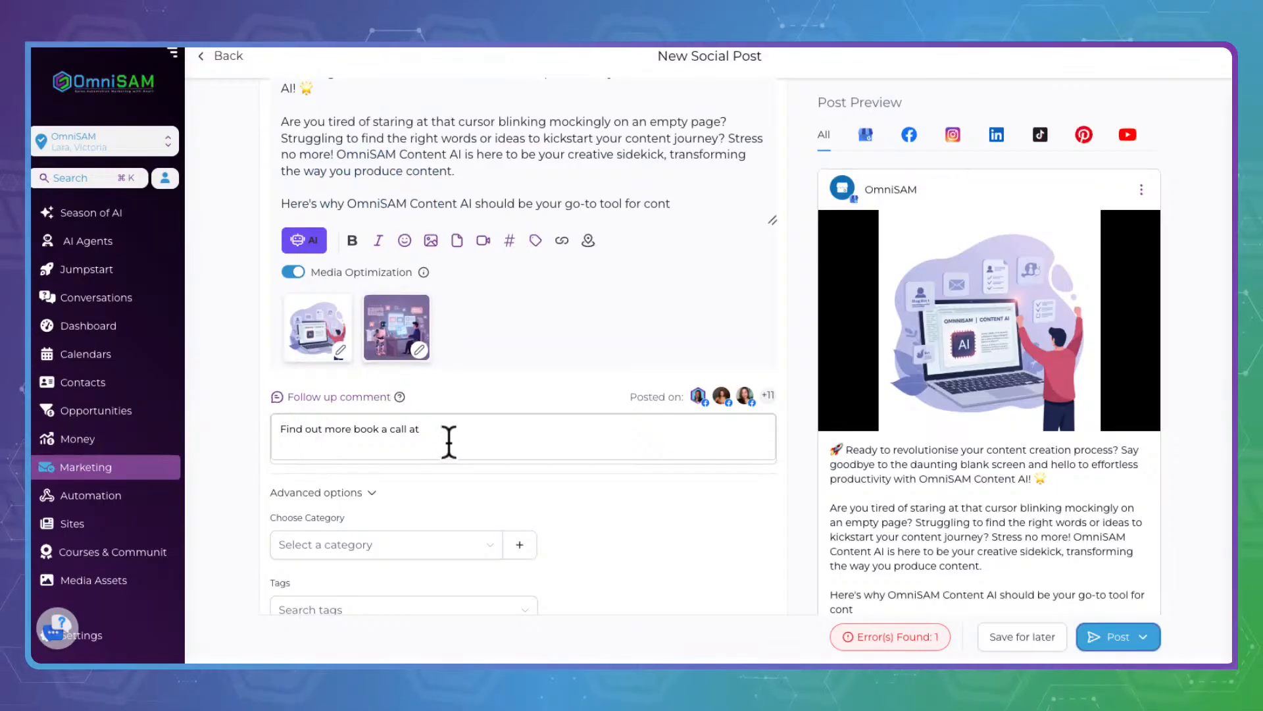
pyautogui.write('http://omnisam.com.au/intro-call')
# - Check the available post categories and existing tags without choosing any
pyautogui.scroll(-3, 313, 440)
pyautogui.click(305, 345)
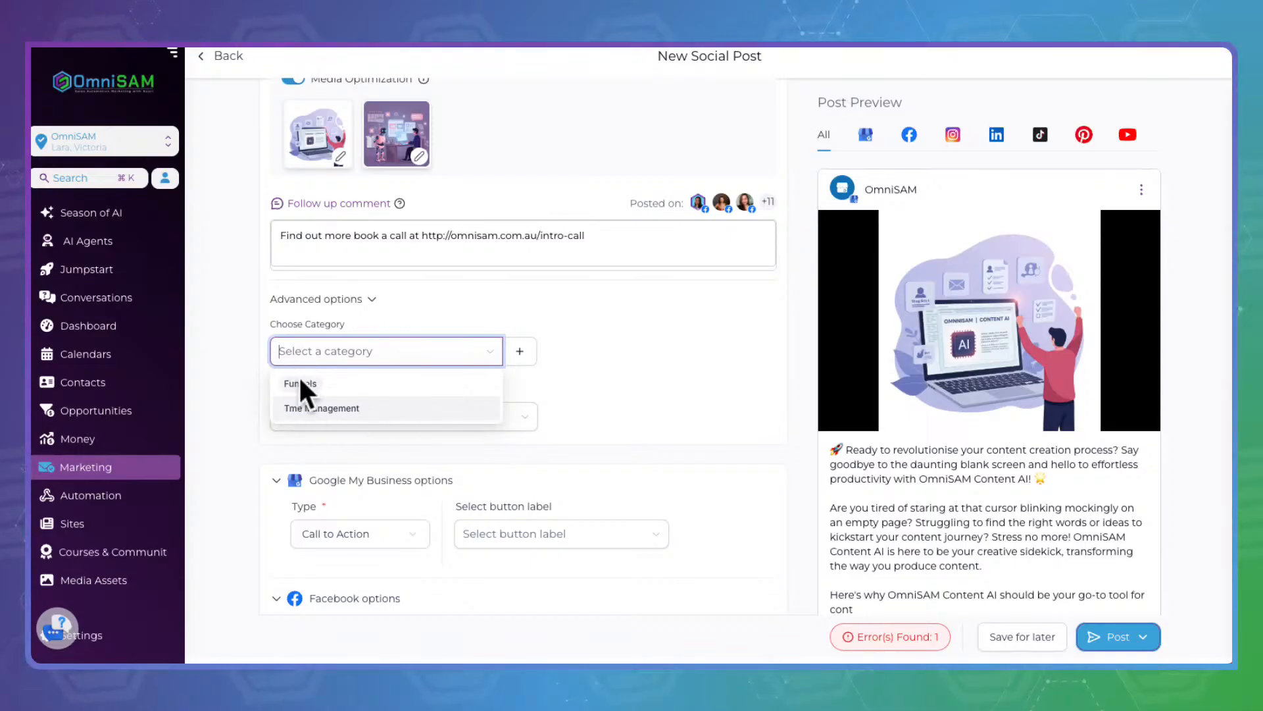
pyautogui.click(606, 368)
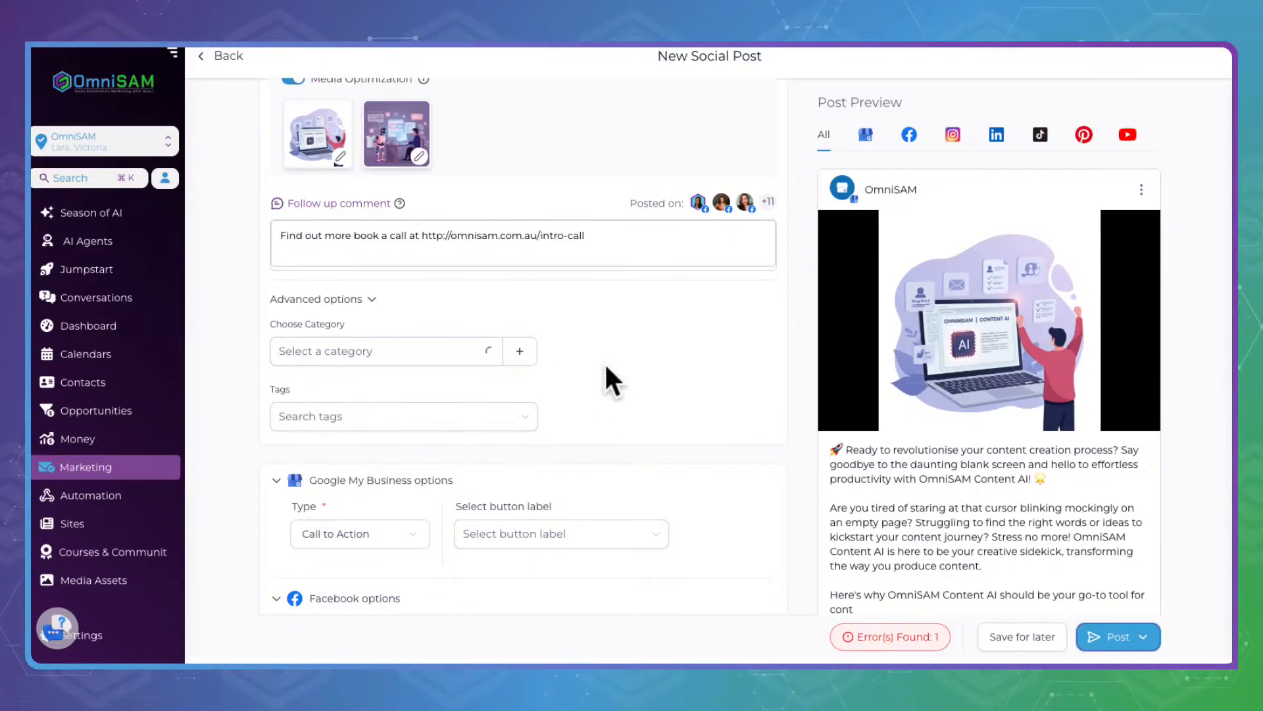
pyautogui.scroll(-1, 334, 362)
pyautogui.click(334, 356)
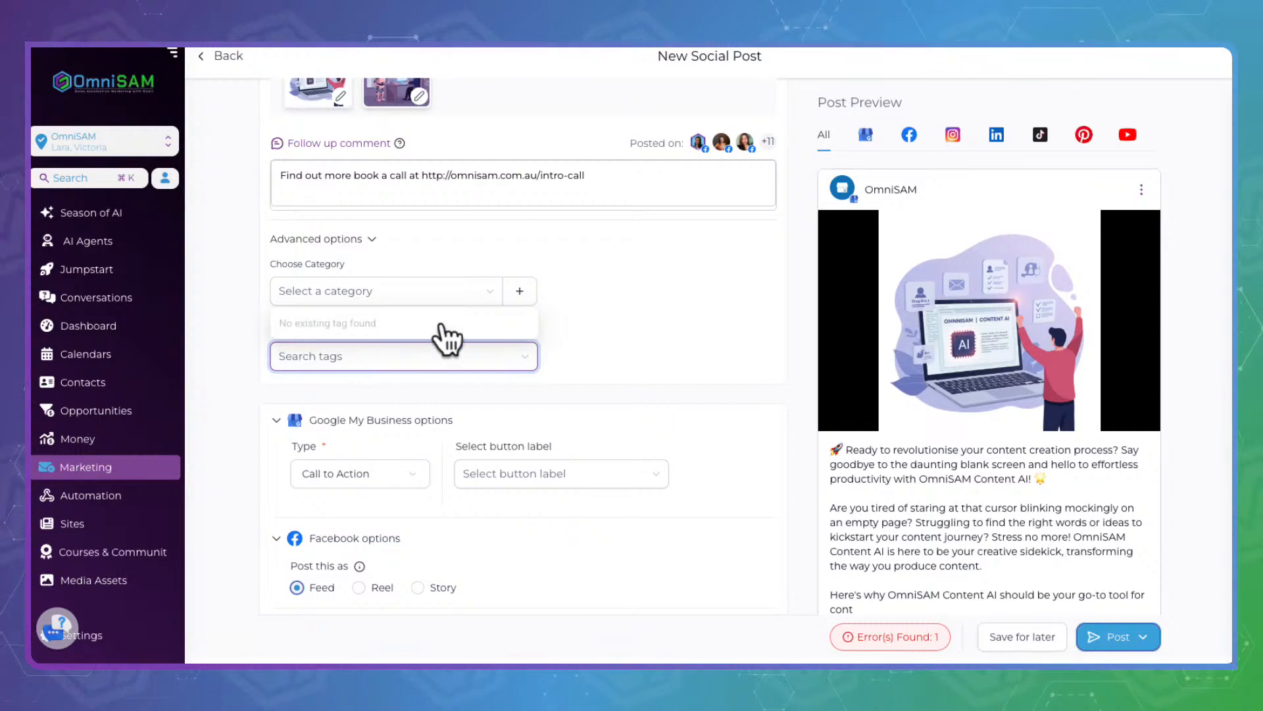
pyautogui.click(696, 370)
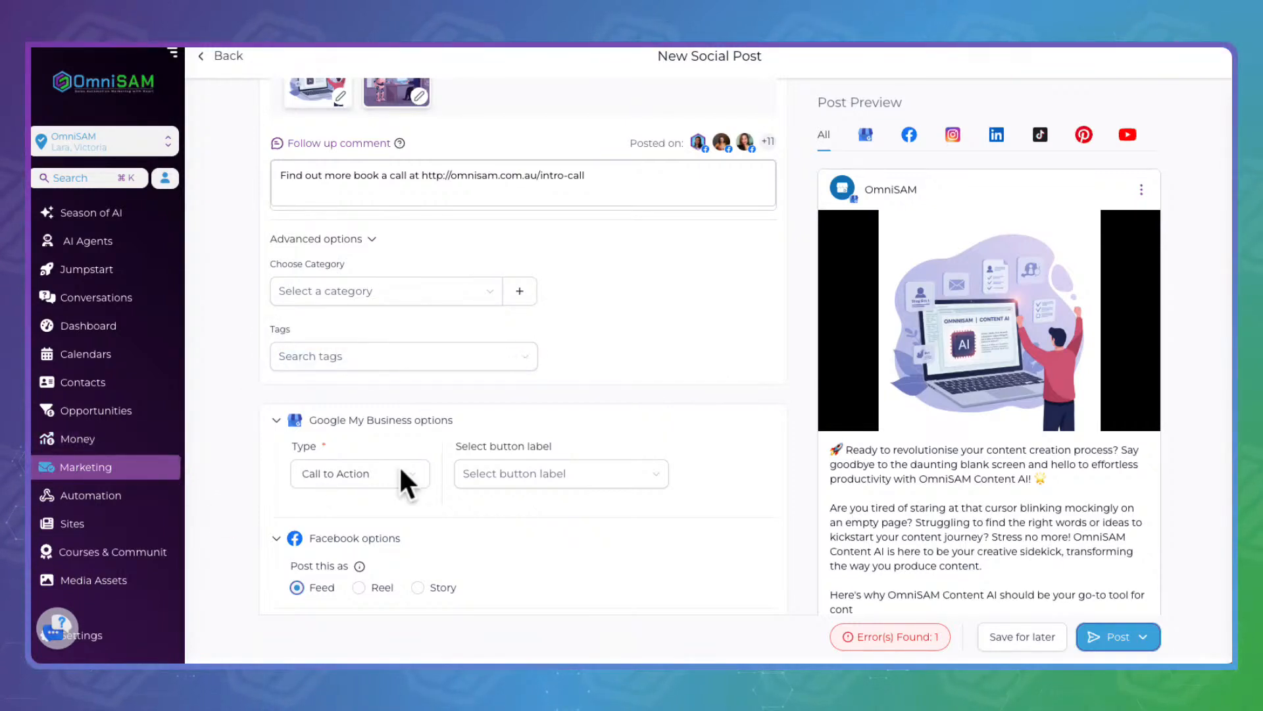
# - Review the platform options for Google My Business, Facebook, Instagram, LinkedIn, TikTok, Pinterest and YouTube
pyautogui.scroll(-3, 485, 551)
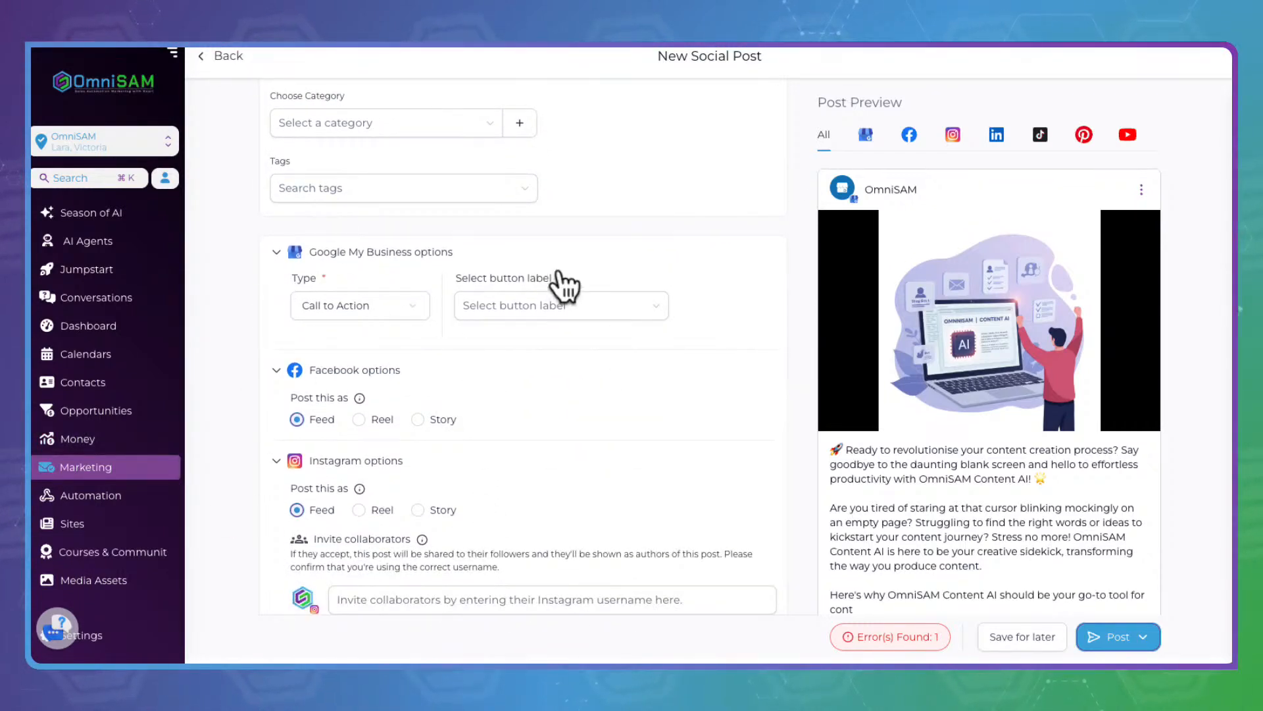
pyautogui.scroll(-5, 490, 475)
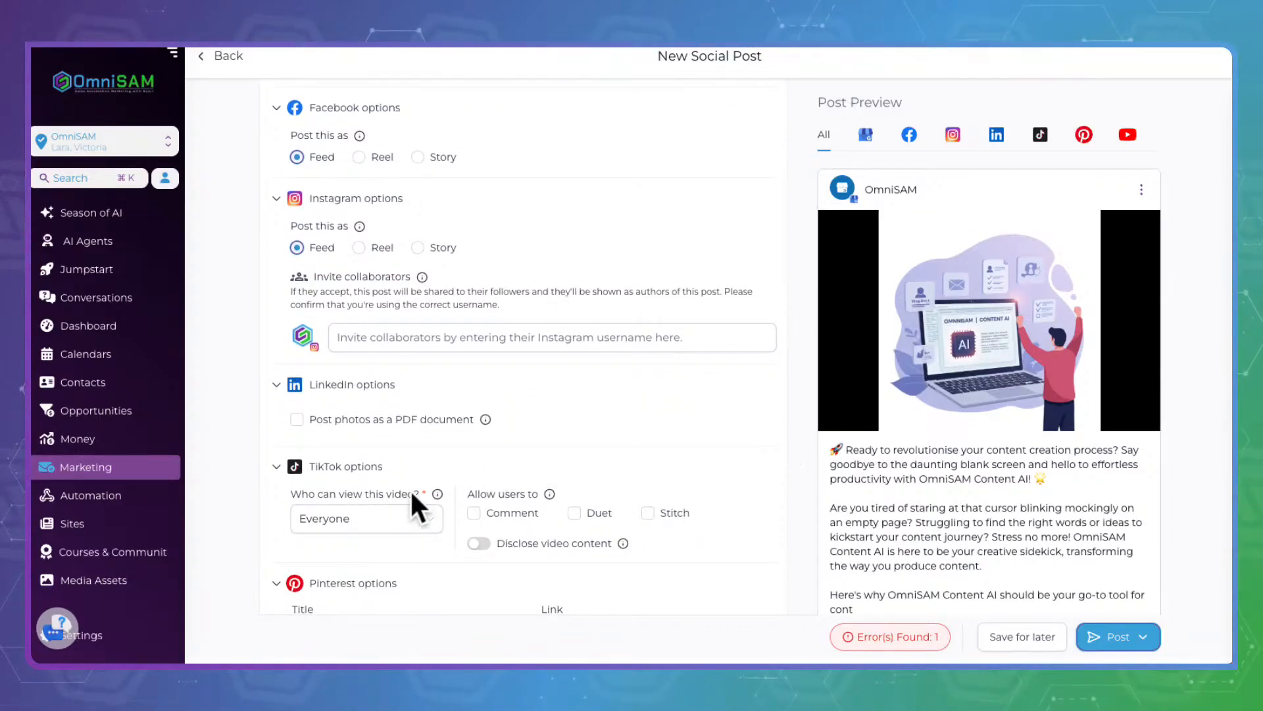
pyautogui.scroll(-3, 415, 493)
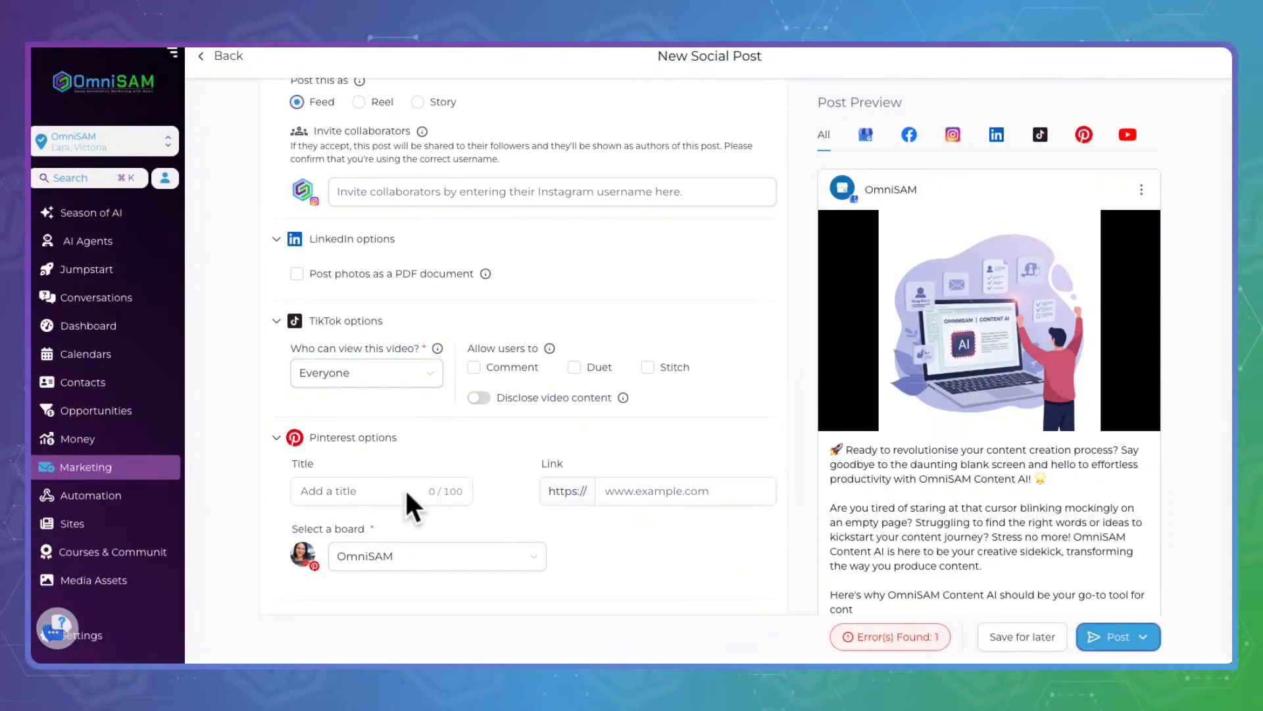
pyautogui.scroll(-5, 406, 493)
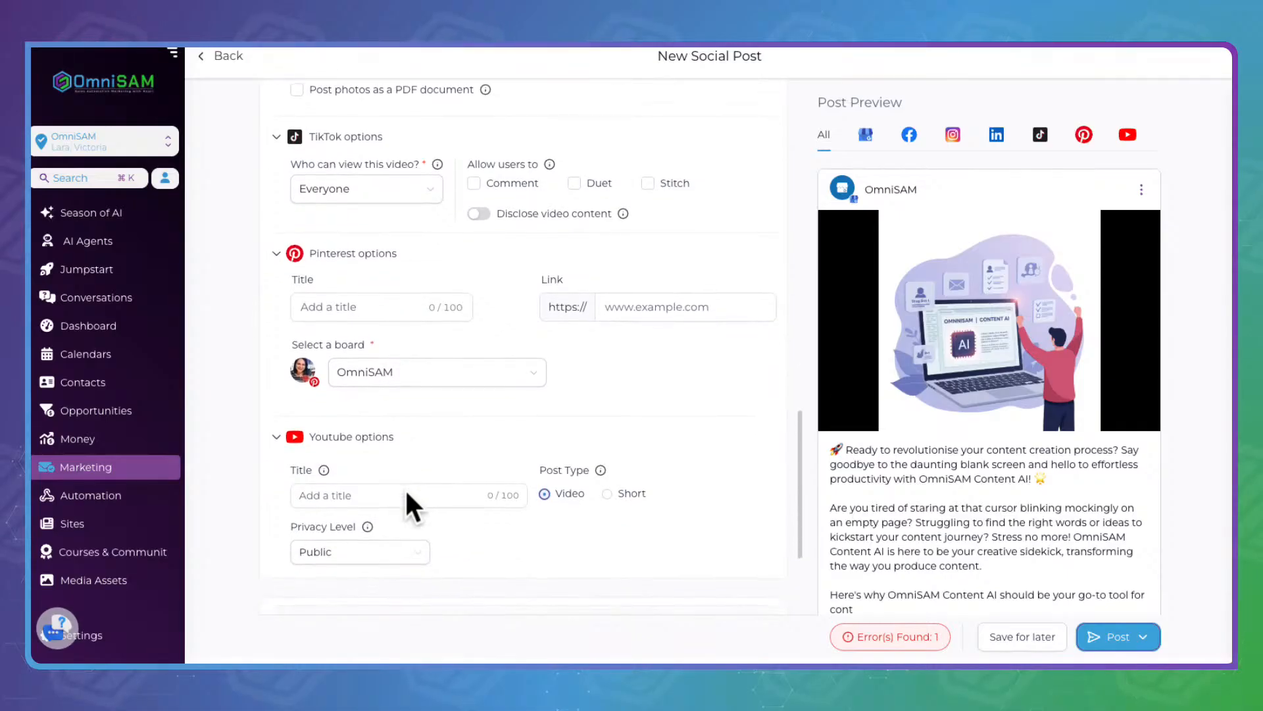
pyautogui.scroll(-1, 405, 488)
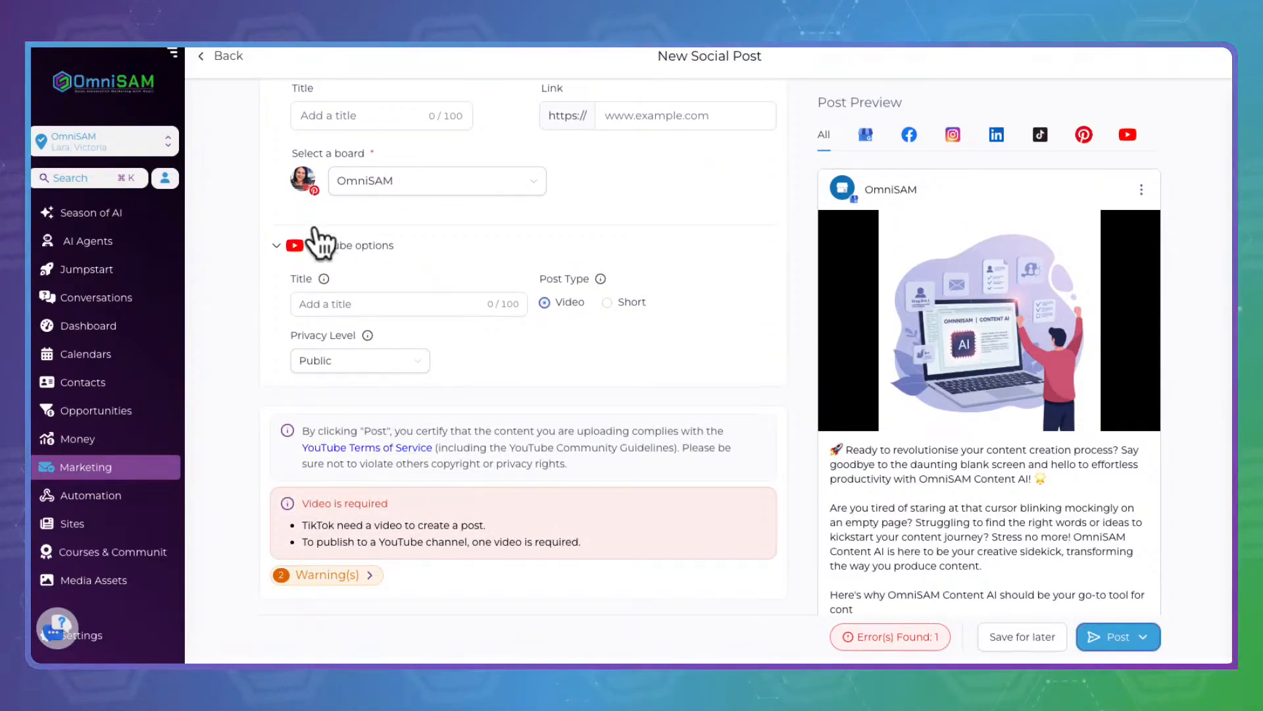
# - Examine the error notice below the YouTube options to learn which channels block this post and why
pyautogui.moveTo(304, 500); pyautogui.dragTo(627, 520)
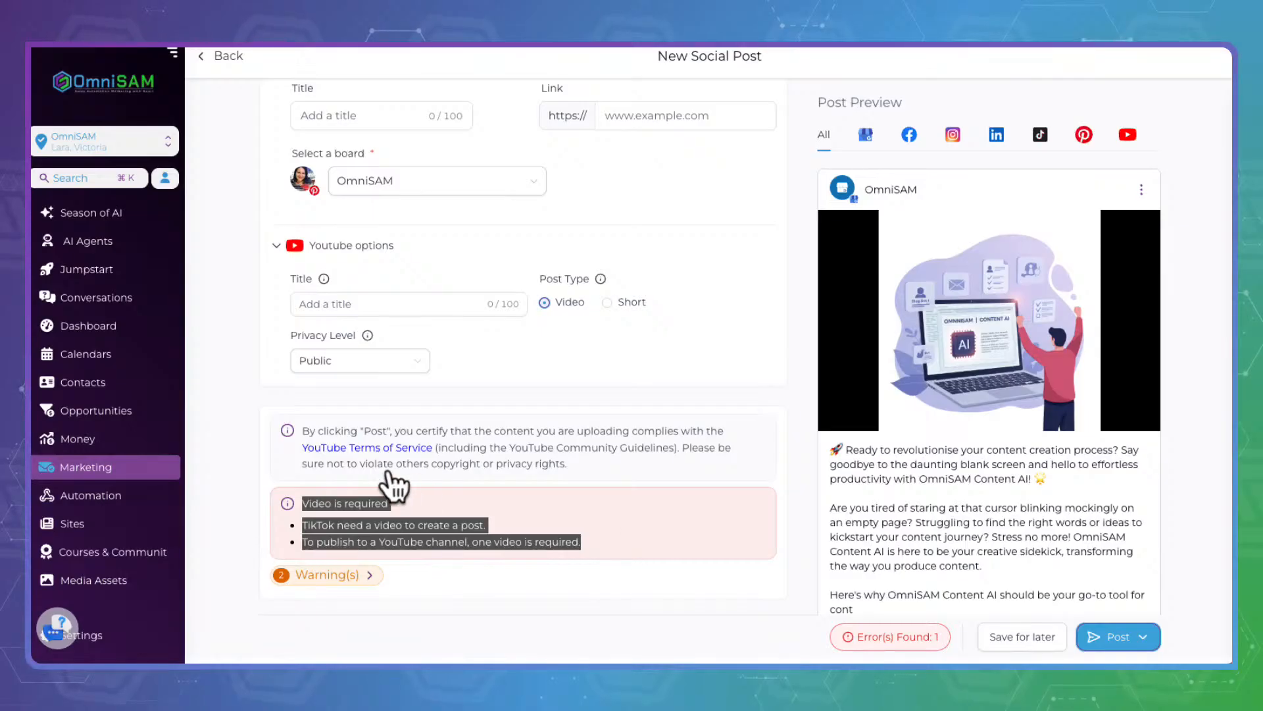
pyautogui.click(349, 534)
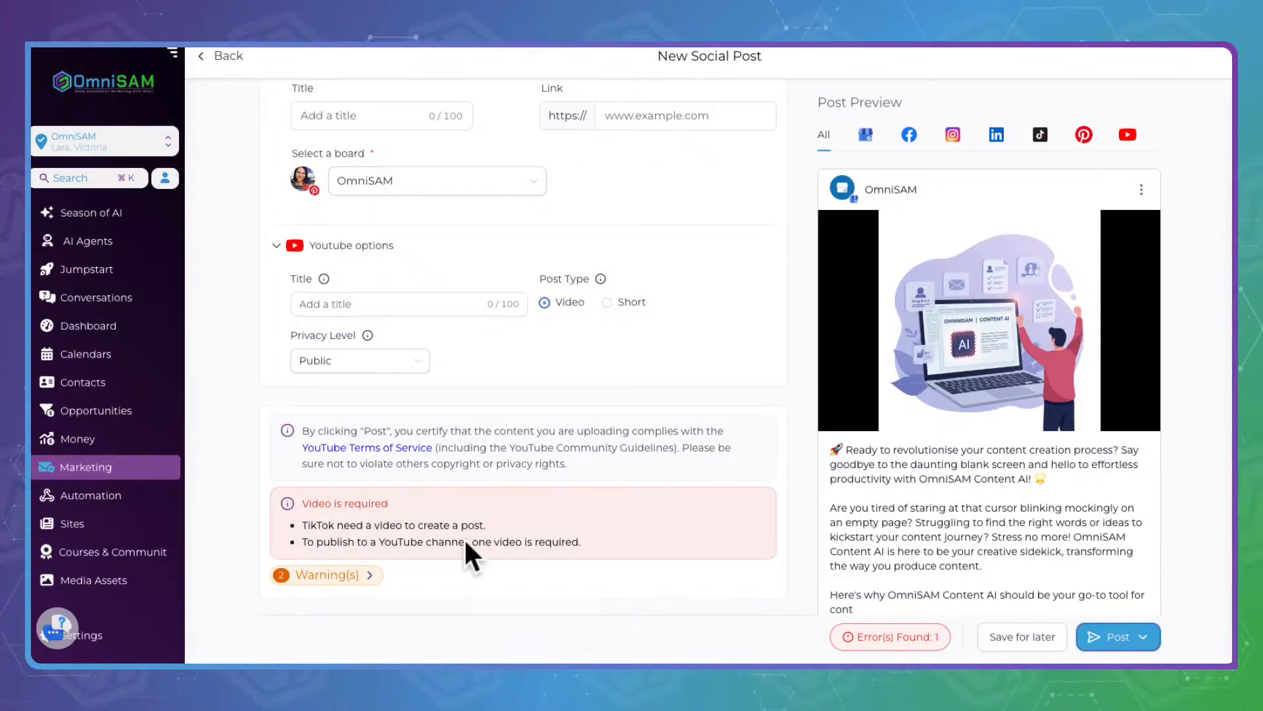
pyautogui.moveTo(302, 524); pyautogui.dragTo(638, 534)
pyautogui.click(372, 516)
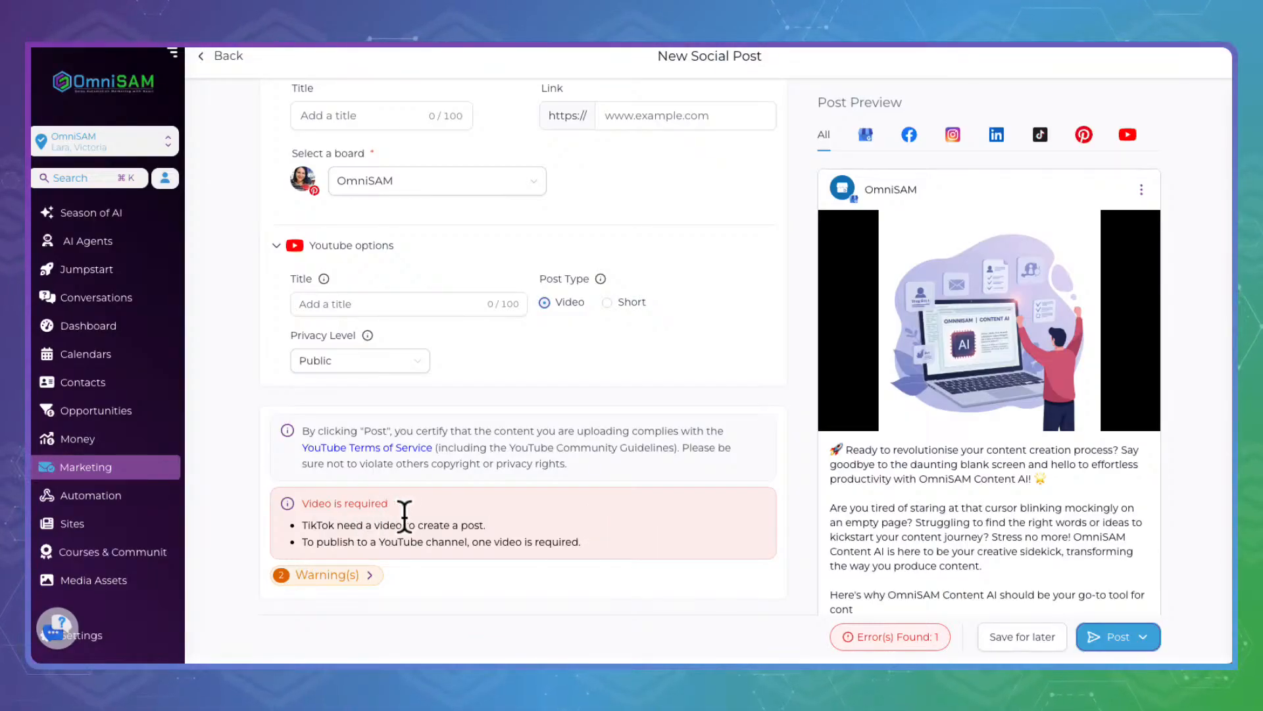
pyautogui.scroll(3, 379, 452)
pyautogui.scroll(-3, 379, 452)
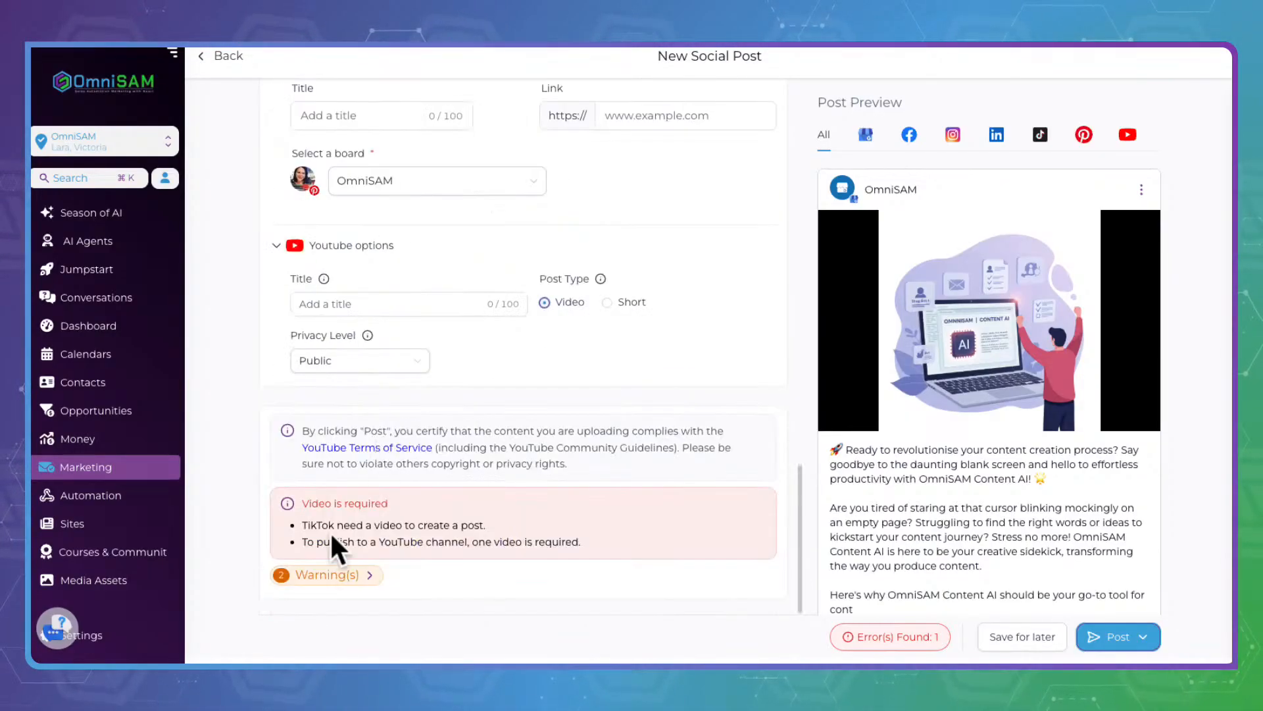
pyautogui.moveTo(302, 541); pyautogui.dragTo(543, 549)
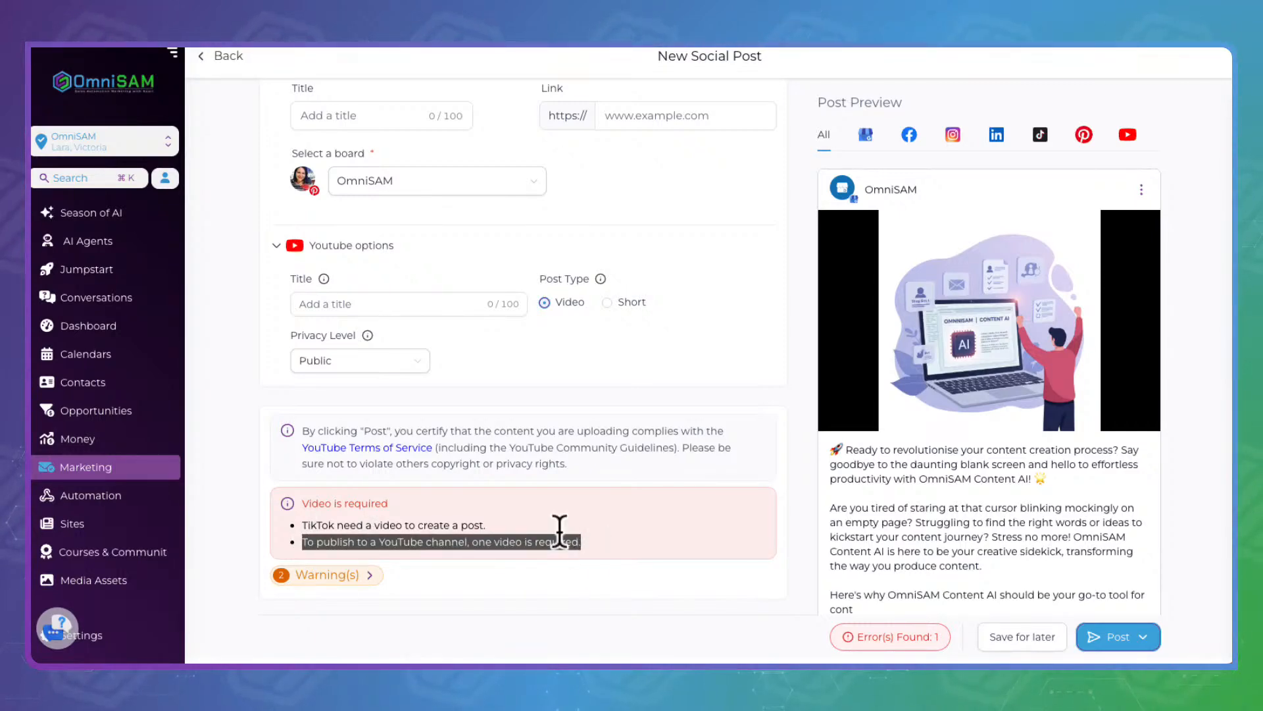
pyautogui.scroll(15, 559, 529)
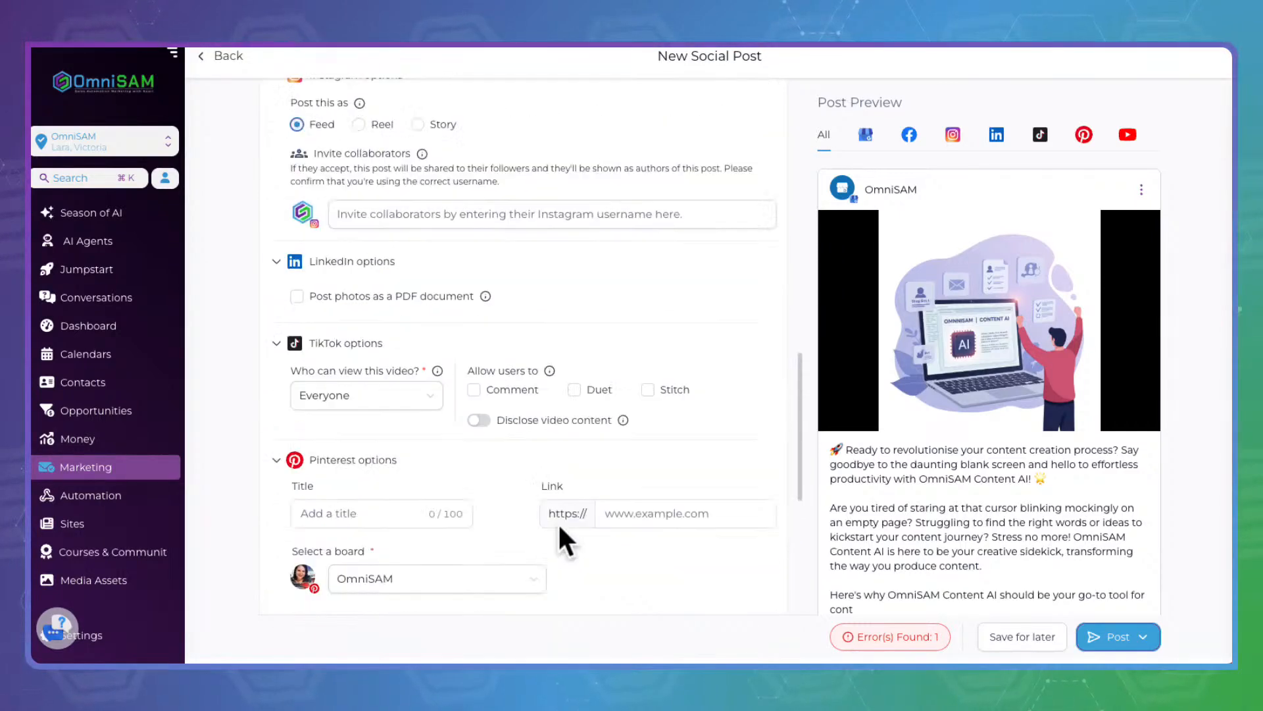
pyautogui.scroll(-15, 559, 530)
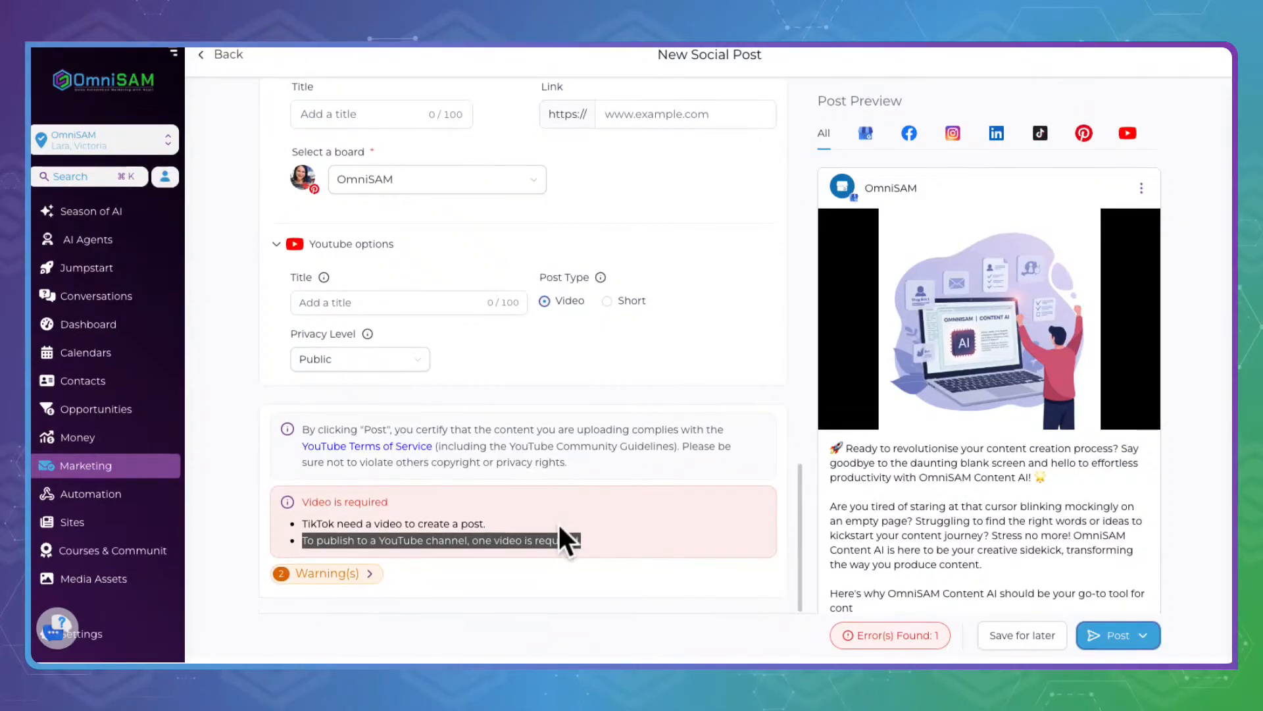
pyautogui.scroll(1, 573, 494)
pyautogui.click(284, 290)
# - Remove the two YouTube channels and the TikTok account from the accounts the post goes to
pyautogui.scroll(10, 274, 329)
pyautogui.scroll(8, 273, 356)
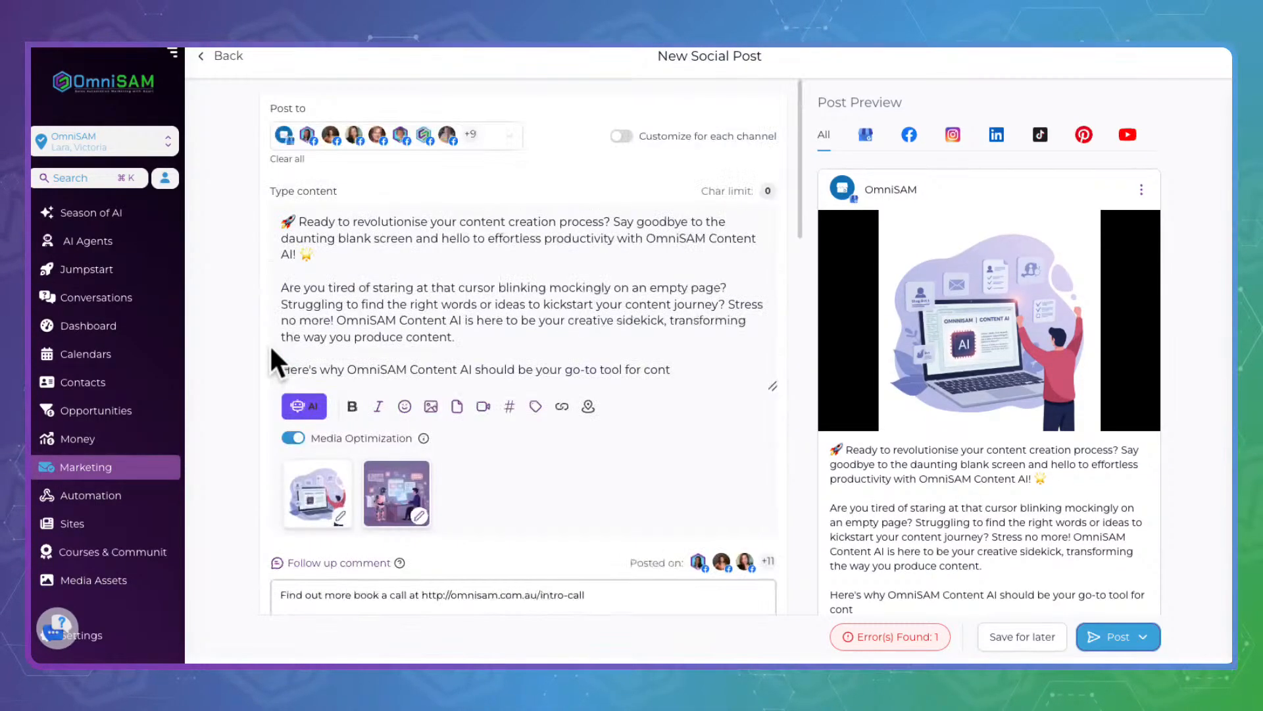
pyautogui.click(510, 135)
pyautogui.scroll(-6, 395, 300)
pyautogui.scroll(-1, 395, 302)
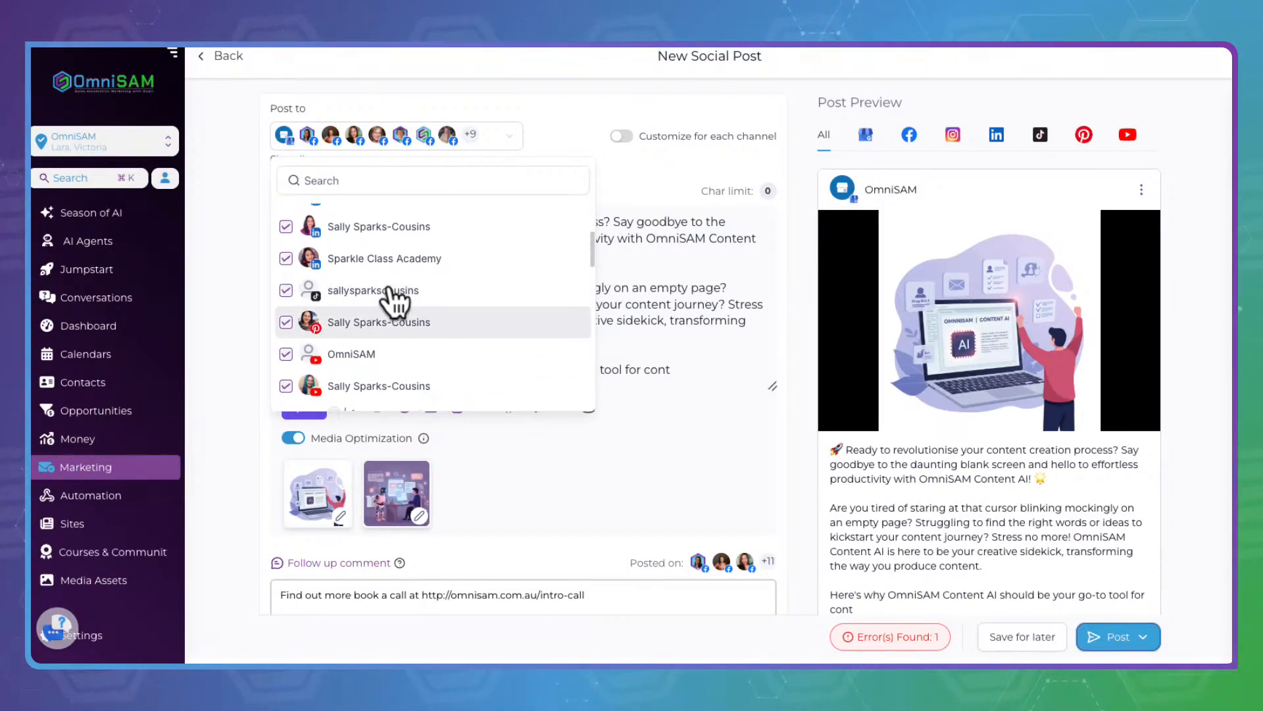
pyautogui.click(287, 353)
pyautogui.click(287, 385)
pyautogui.click(287, 290)
pyautogui.click(629, 279)
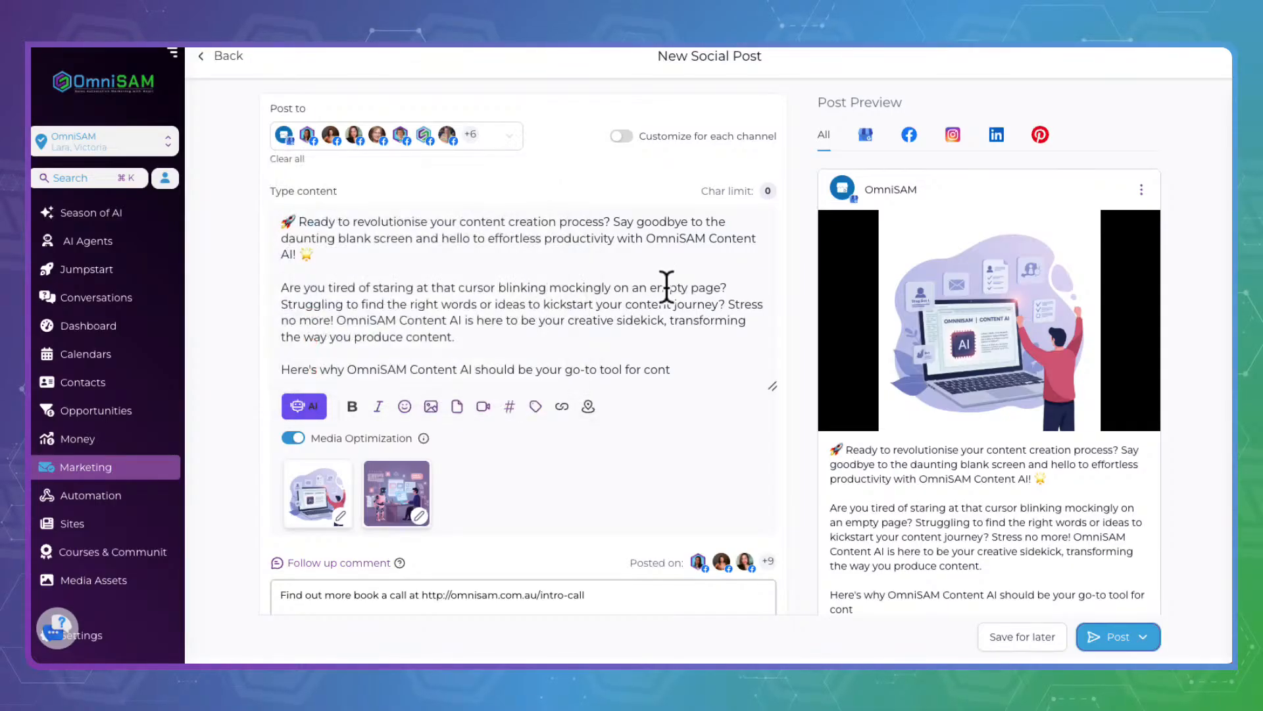
# - Expand the remaining warnings below the Pinterest options and read which channels they concern
pyautogui.scroll(-7, 523, 427)
pyautogui.scroll(-7, 519, 428)
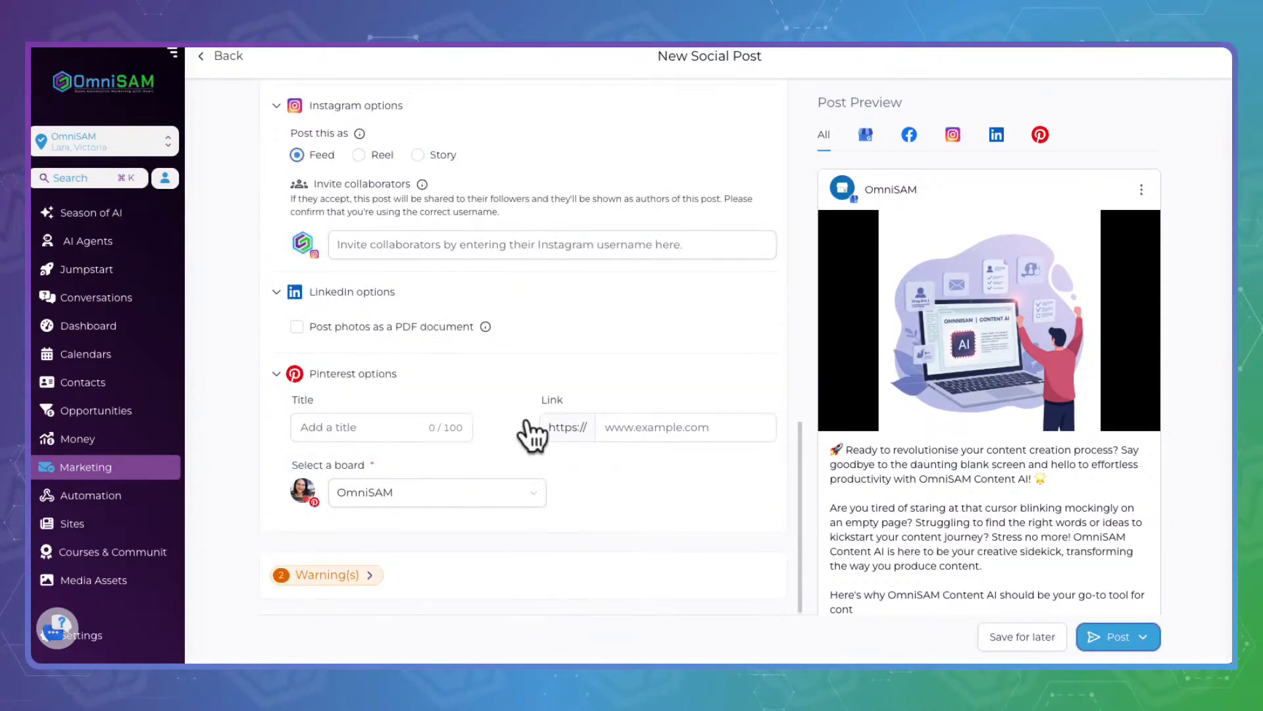
pyautogui.scroll(-2, 437, 539)
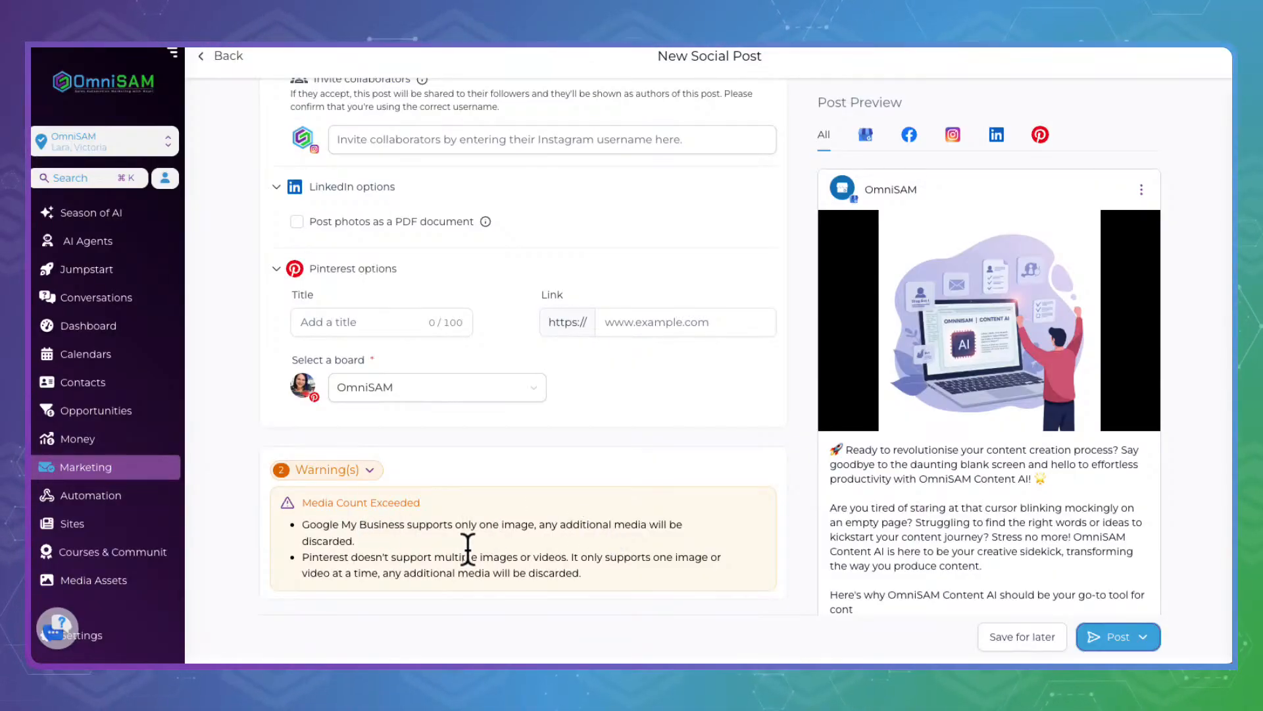
# - Remove the Pinterest account and the OmniSAM Google My Business account from the accounts the post goes to
pyautogui.scroll(10, 330, 421)
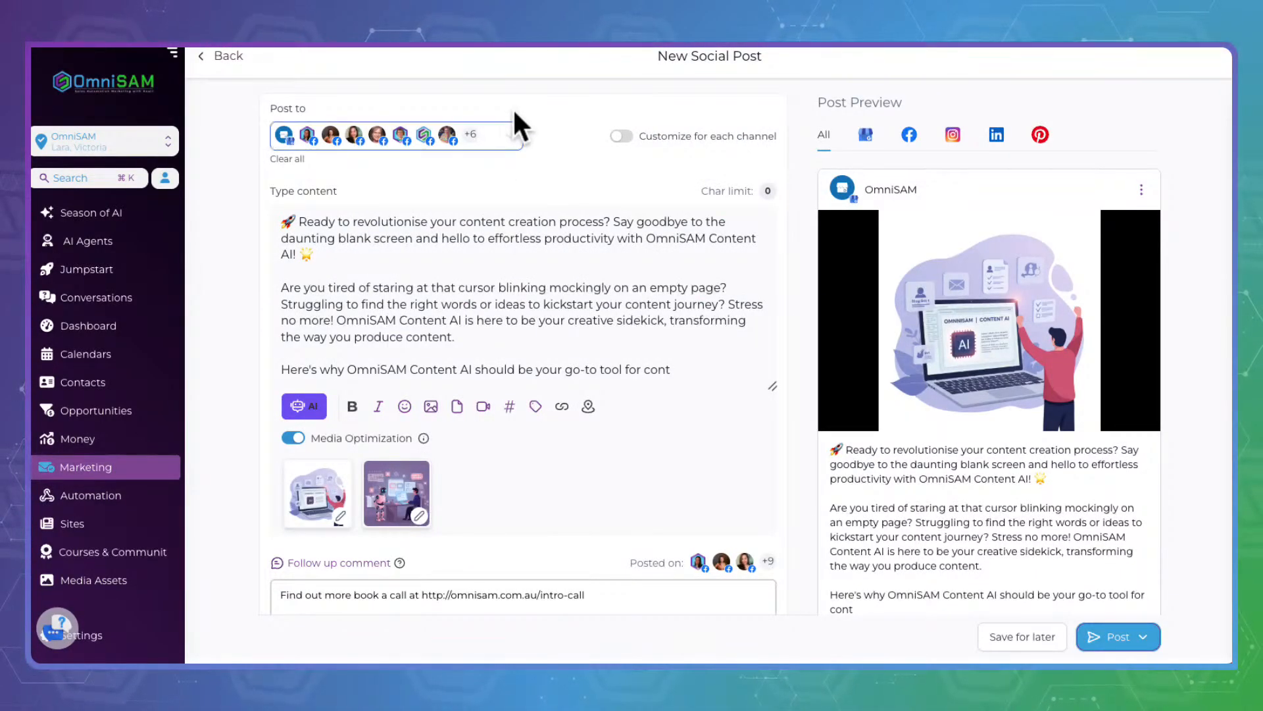
pyautogui.click(412, 142)
pyautogui.scroll(-10, 315, 359)
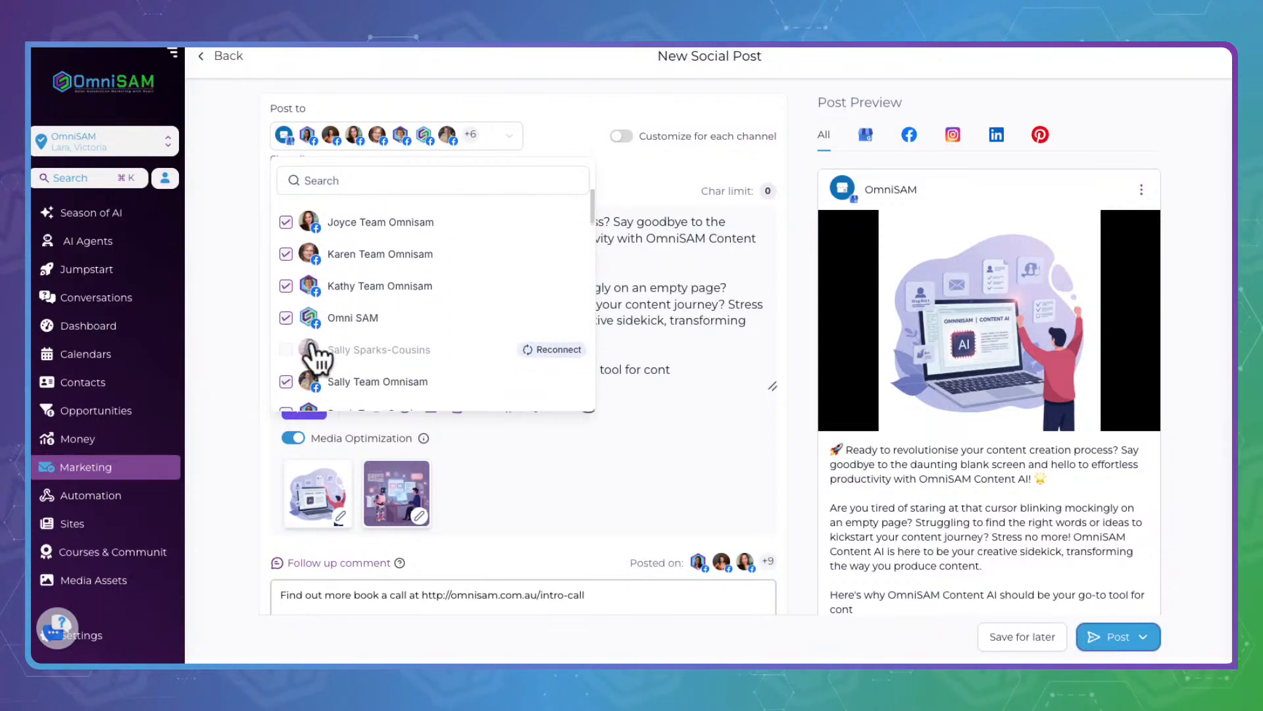
pyautogui.click(297, 295)
pyautogui.scroll(-2, 296, 293)
pyautogui.scroll(4, 295, 283)
pyautogui.scroll(3, 298, 298)
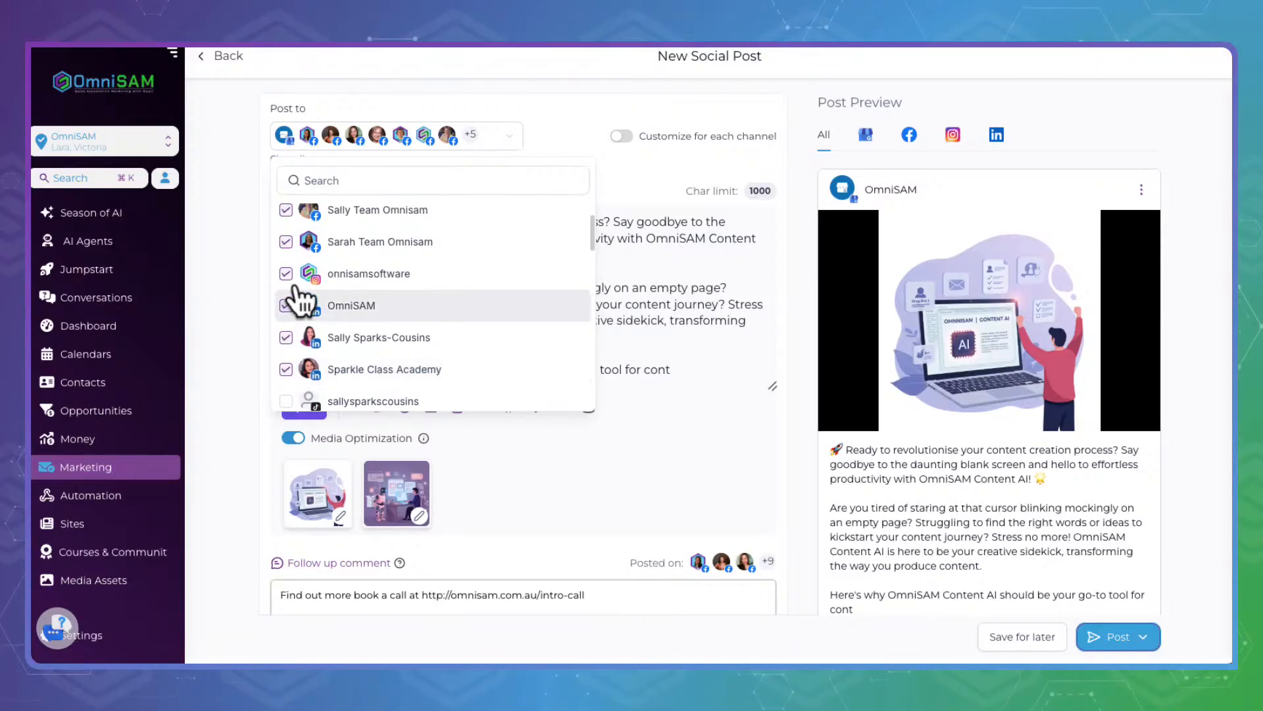
pyautogui.scroll(8, 299, 300)
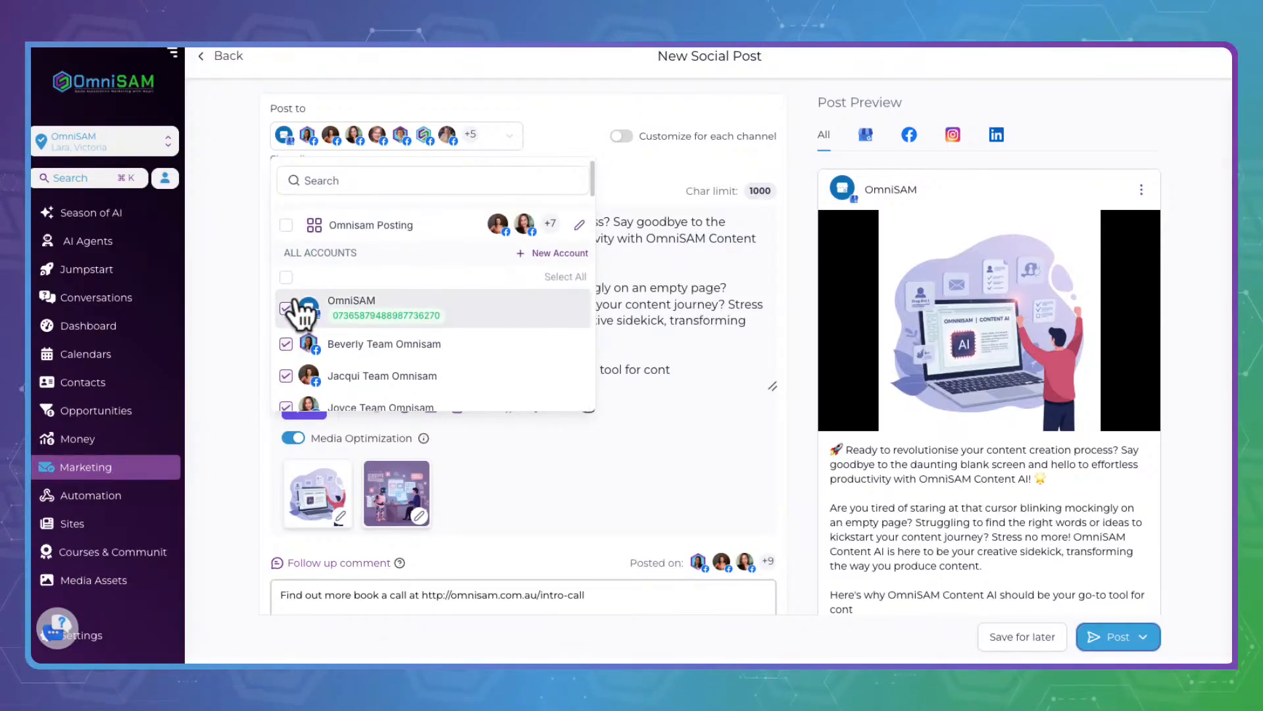
pyautogui.click(297, 306)
pyautogui.click(703, 273)
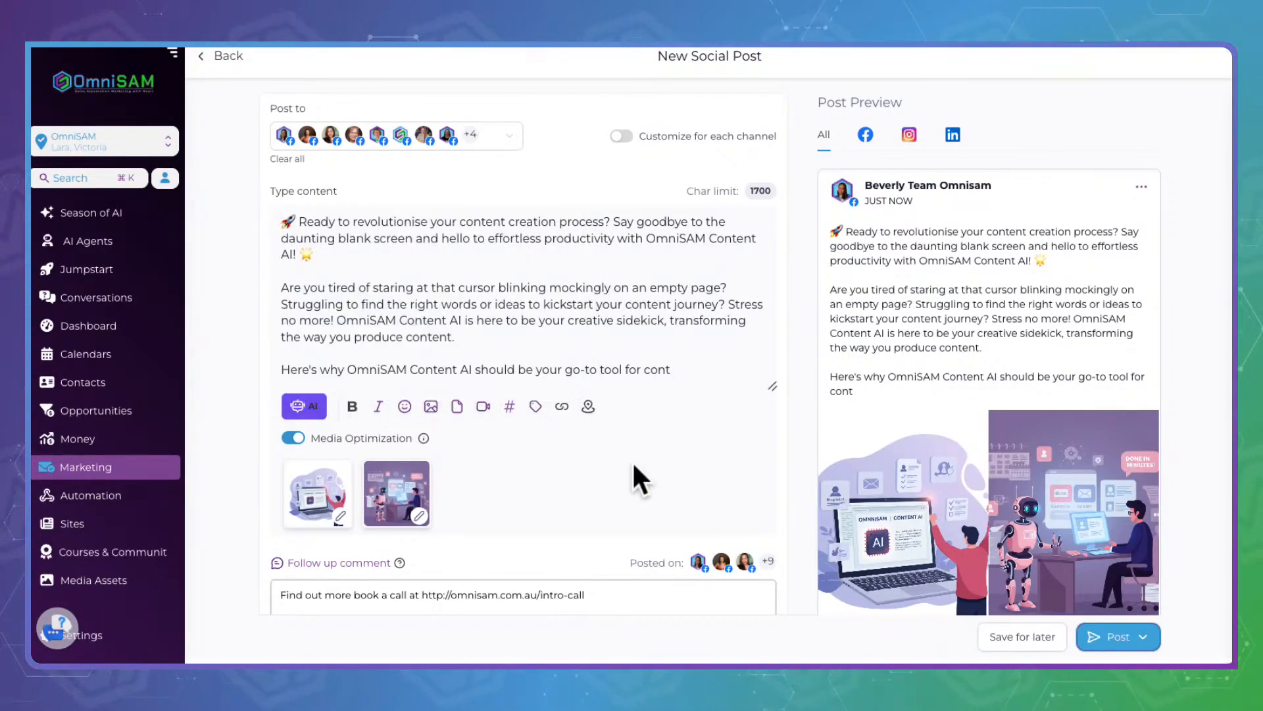
# - Start a recurring schedule for the post and set it to repeat every 26 weeks
pyautogui.scroll(-10, 696, 516)
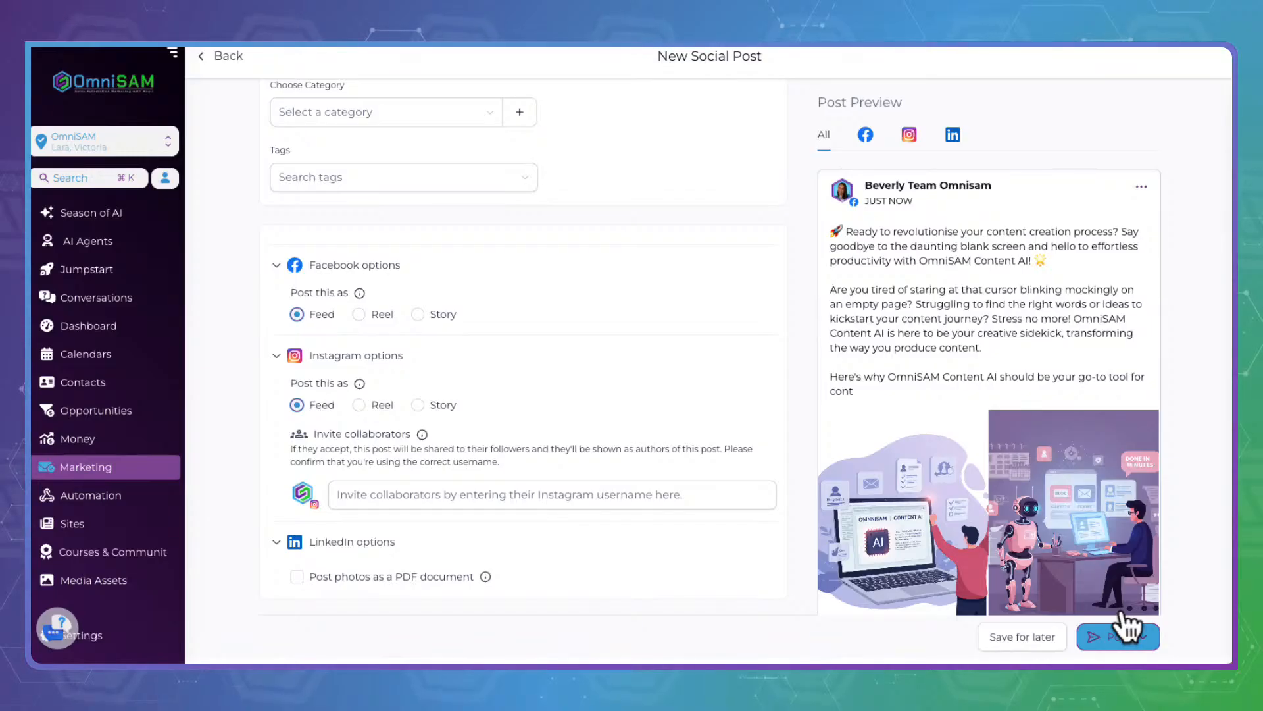
pyautogui.click(1145, 633)
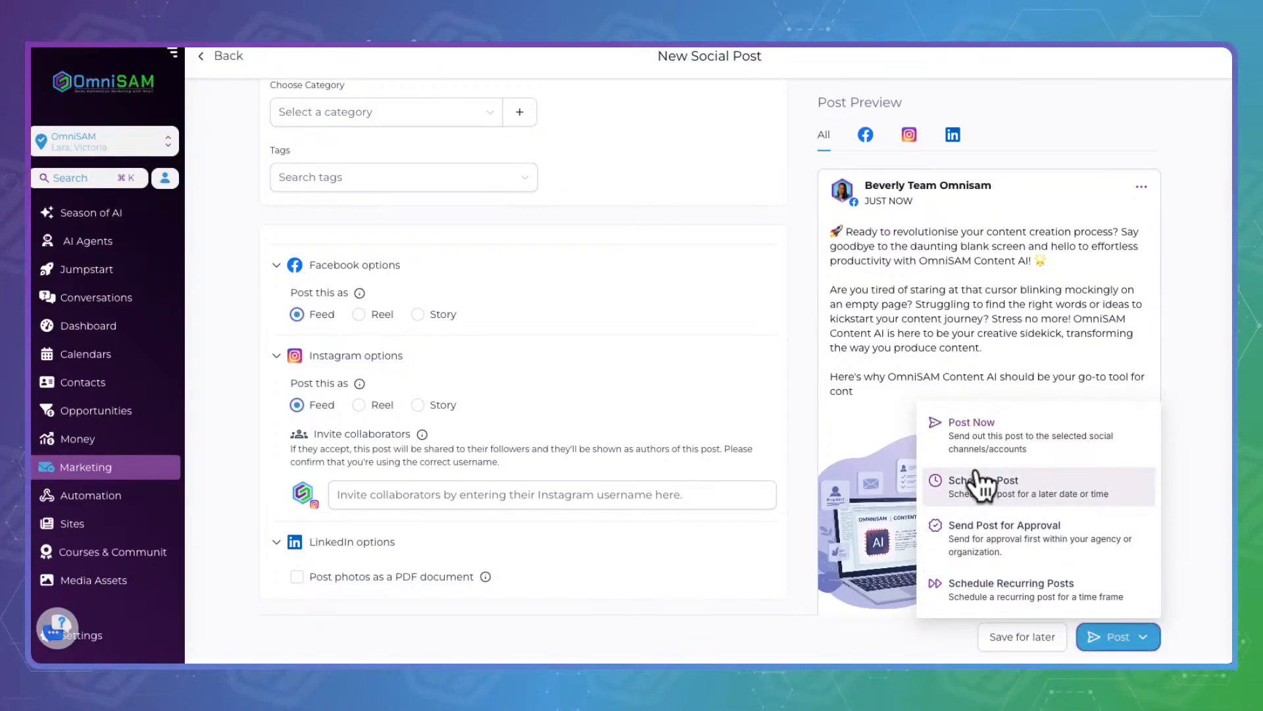
pyautogui.click(982, 585)
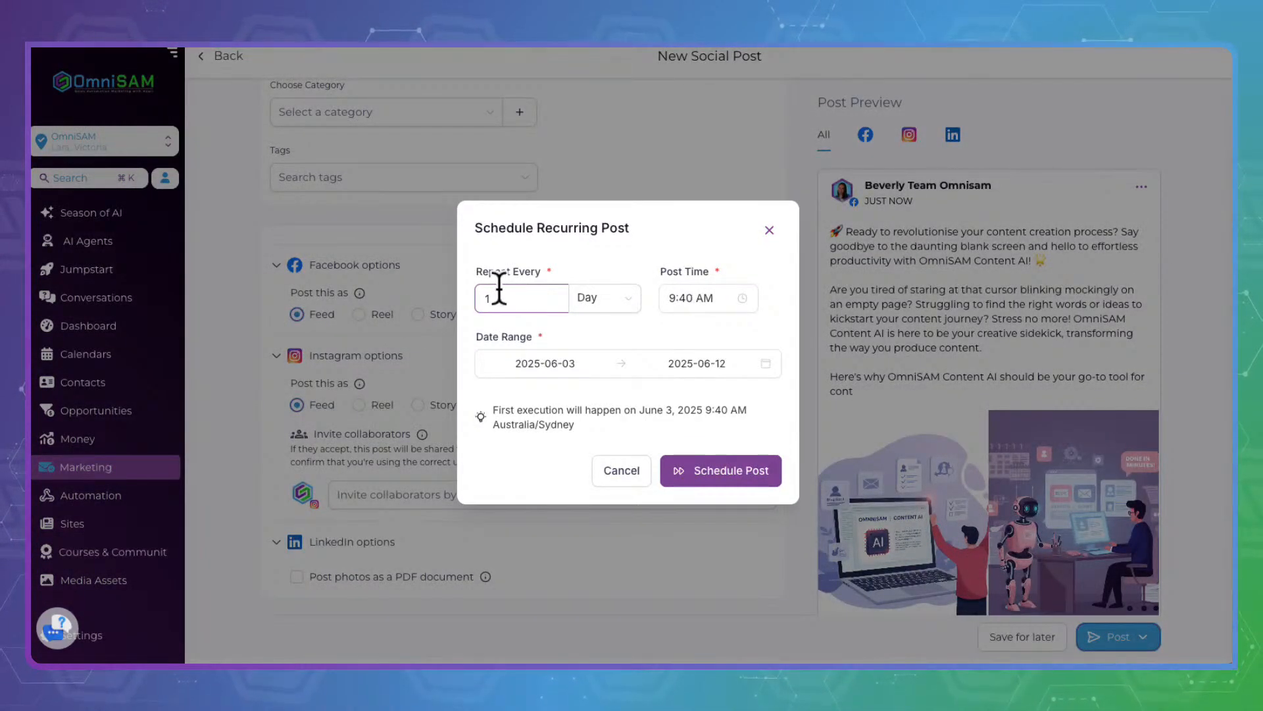
pyautogui.click(615, 285)
pyautogui.click(623, 353)
pyautogui.click(520, 263)
pyautogui.press('BackSpace')
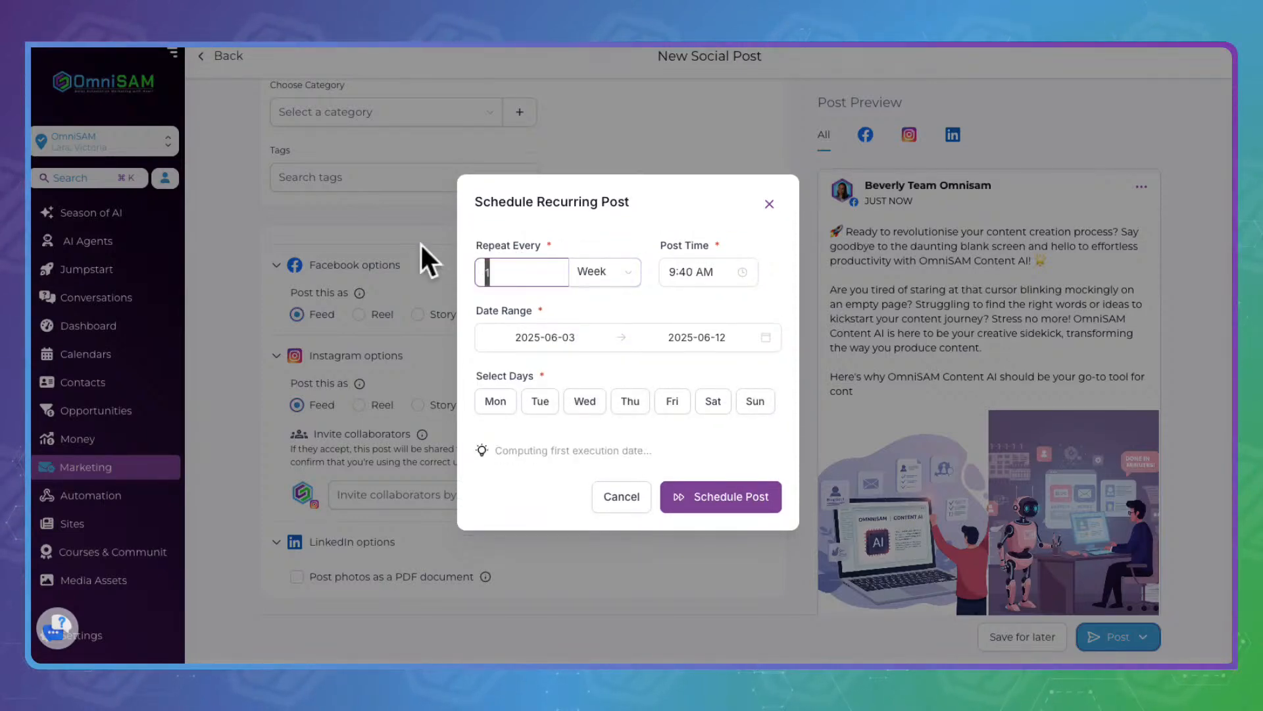
pyautogui.write('26')
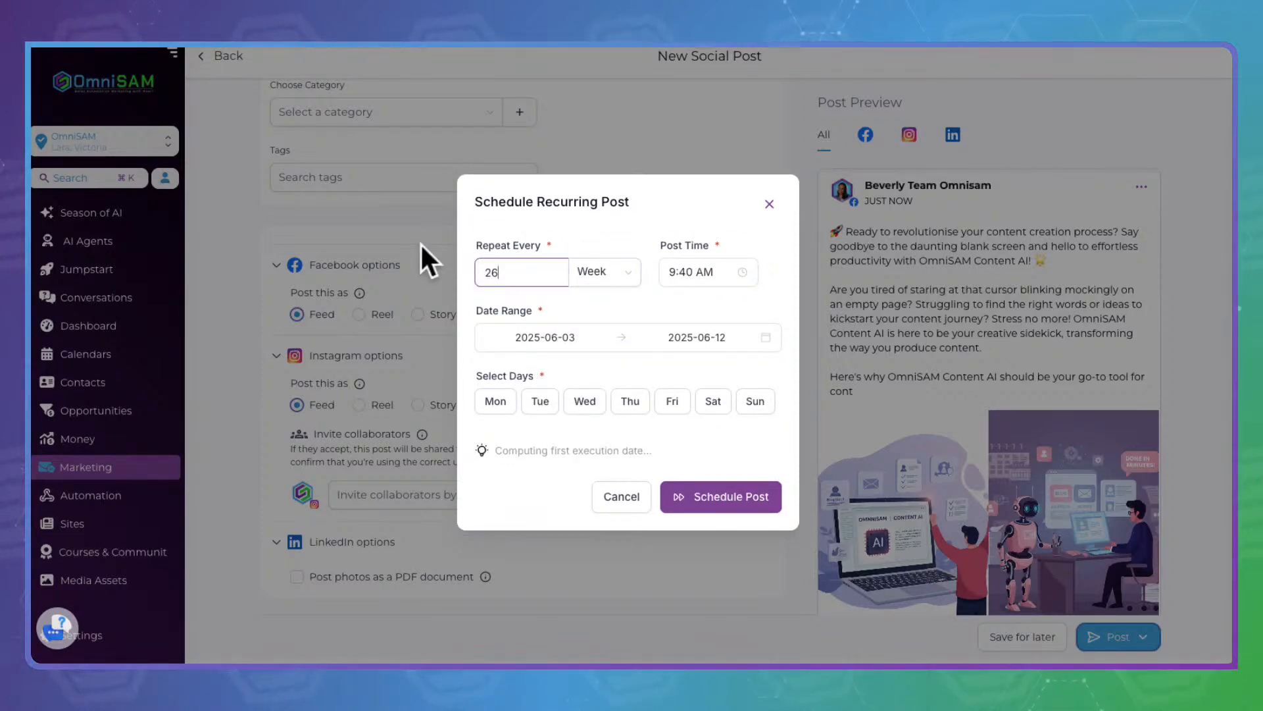
pyautogui.click(670, 199)
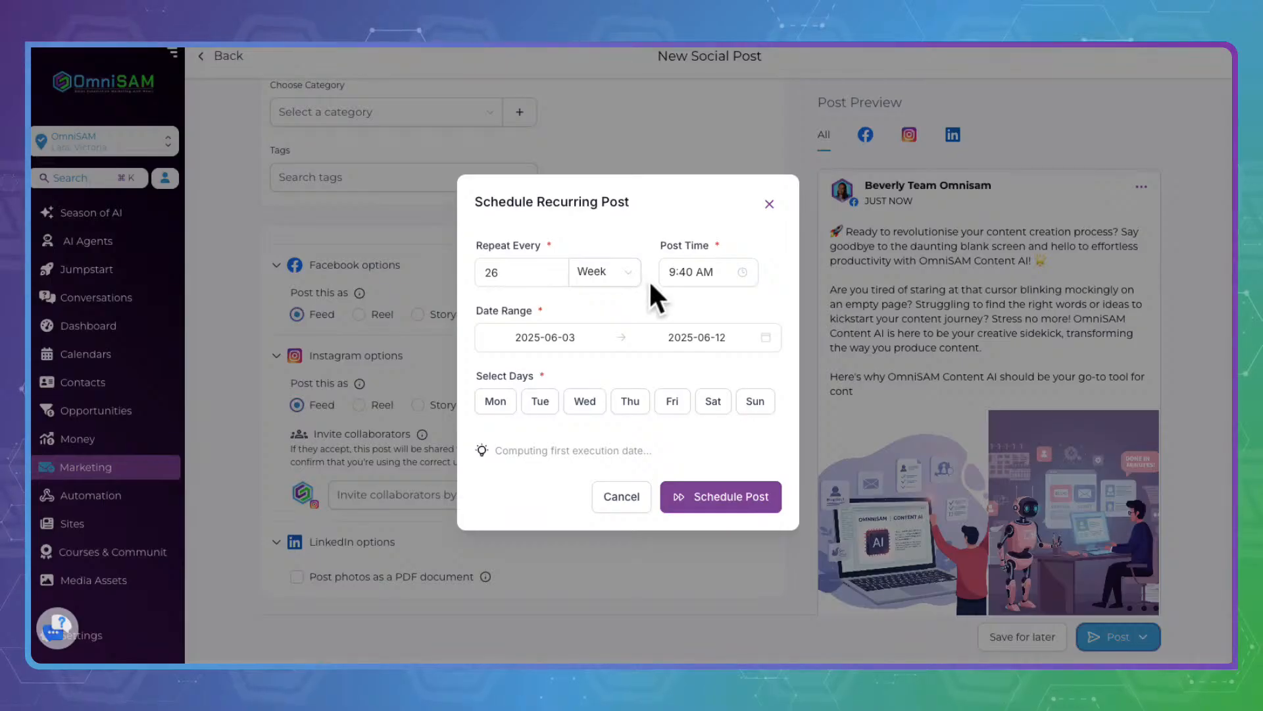
# - Set the recurring post's date range from 2025-06-03 to 2040-09-30 and confirm it
pyautogui.click(522, 332)
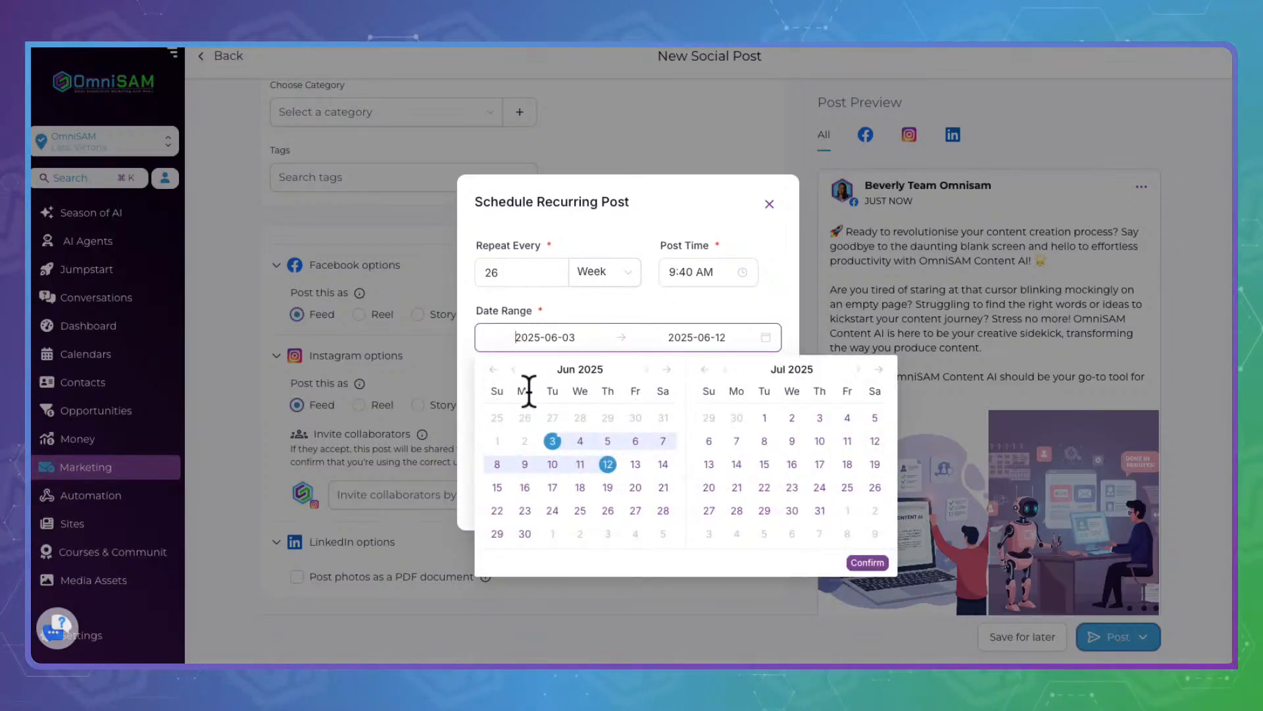
pyautogui.click(554, 439)
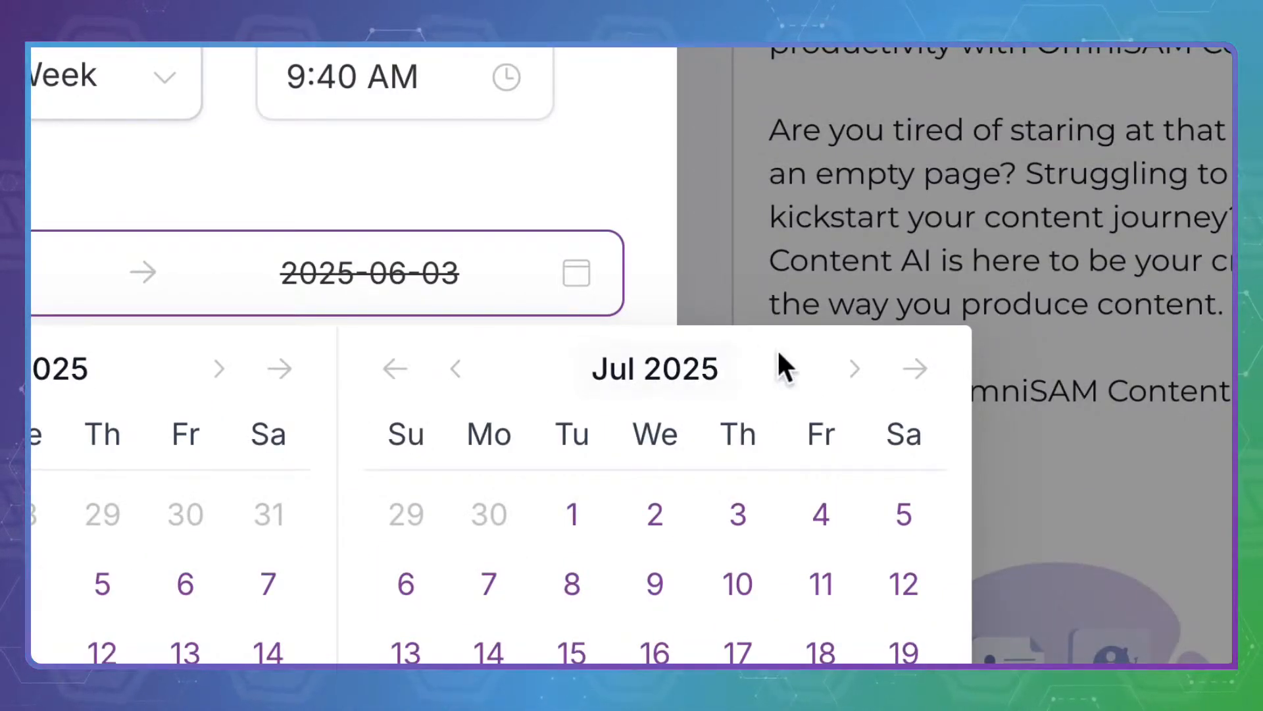
pyautogui.click(858, 368)
pyautogui.click(868, 360)
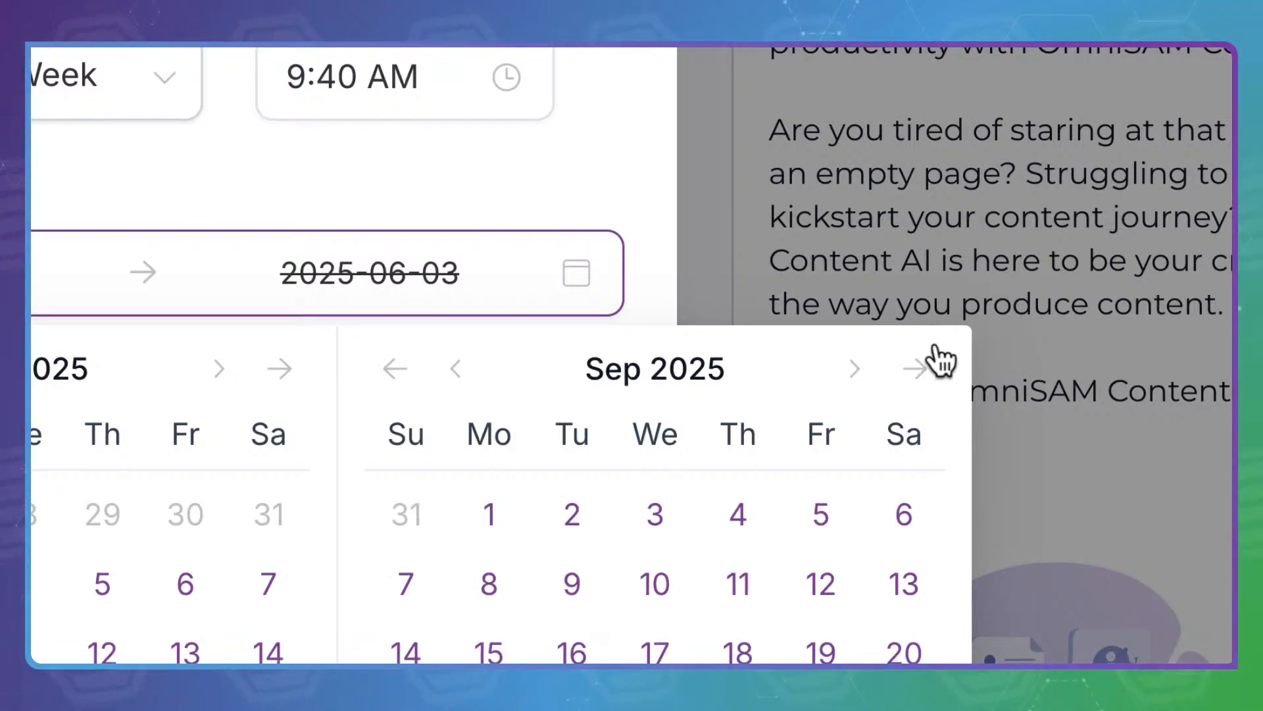
pyautogui.click(926, 348)
pyautogui.click(926, 348)
pyautogui.click(926, 347)
pyautogui.click(926, 347)
pyautogui.click(927, 346)
pyautogui.click(927, 347)
pyautogui.click(927, 347)
pyautogui.click(927, 347)
pyautogui.click(928, 347)
pyautogui.click(928, 348)
pyautogui.click(927, 348)
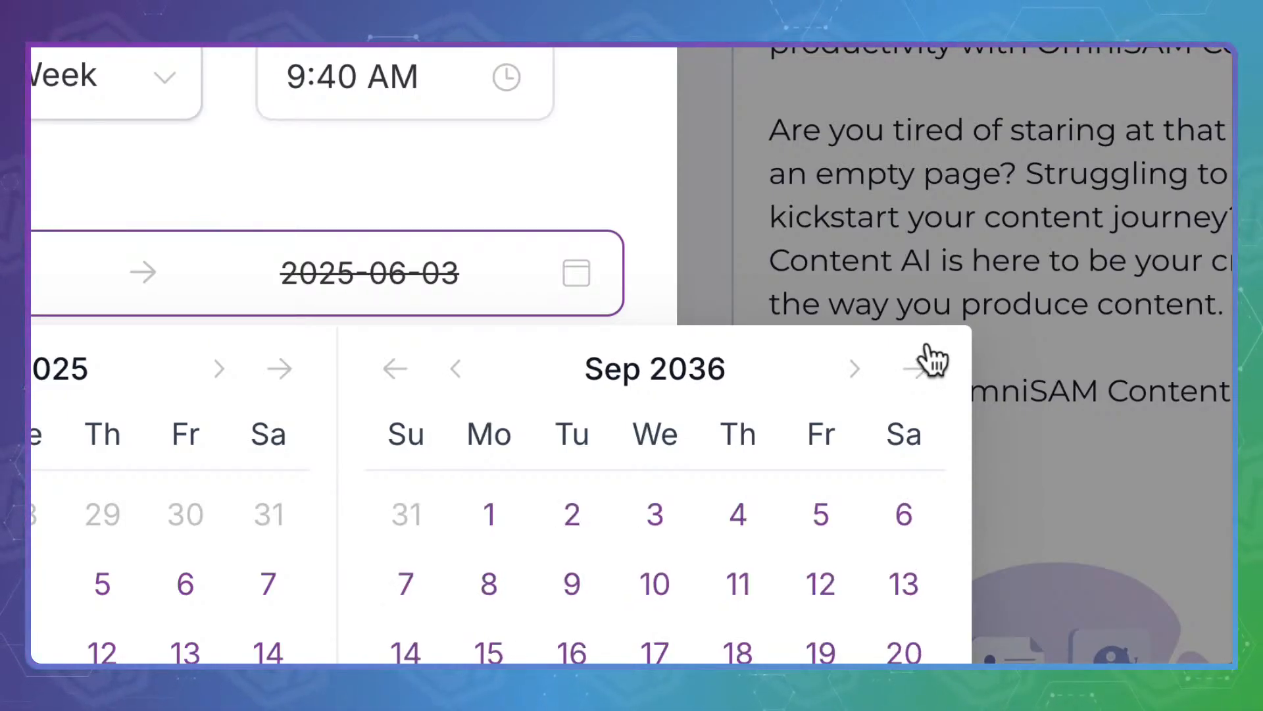
pyautogui.click(928, 347)
pyautogui.click(928, 347)
pyautogui.click(927, 348)
pyautogui.click(926, 347)
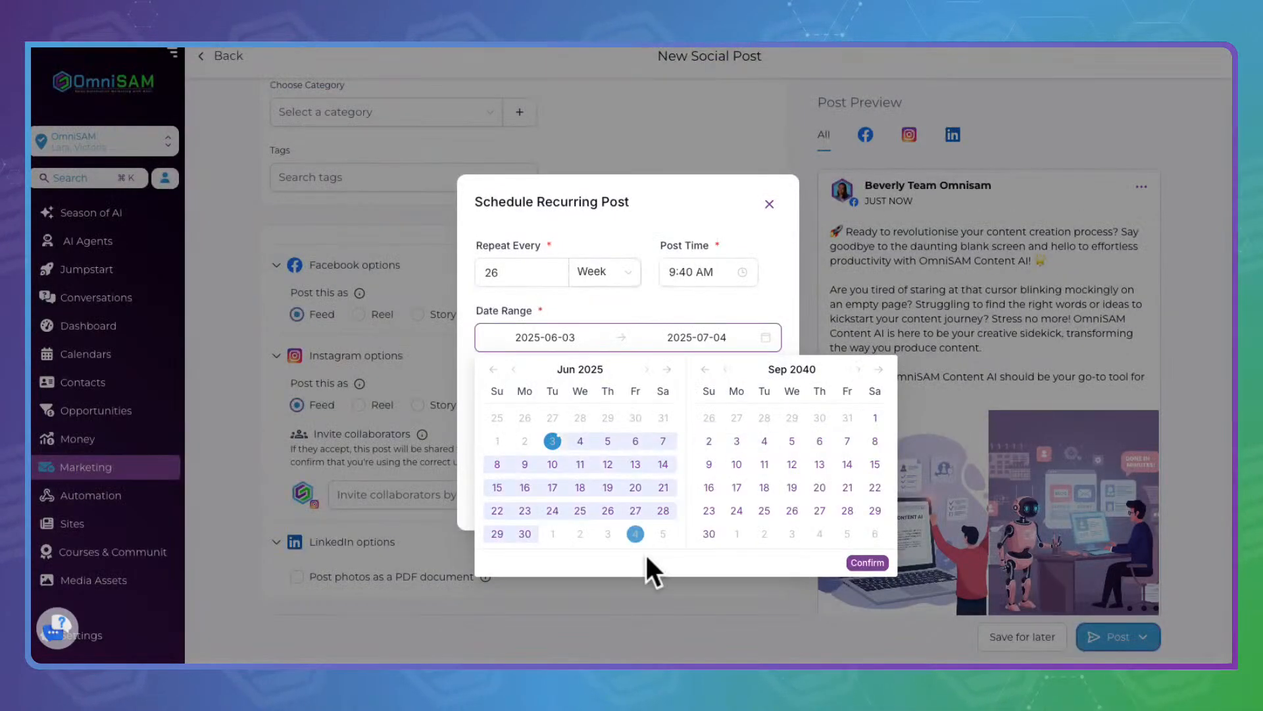
pyautogui.click(709, 533)
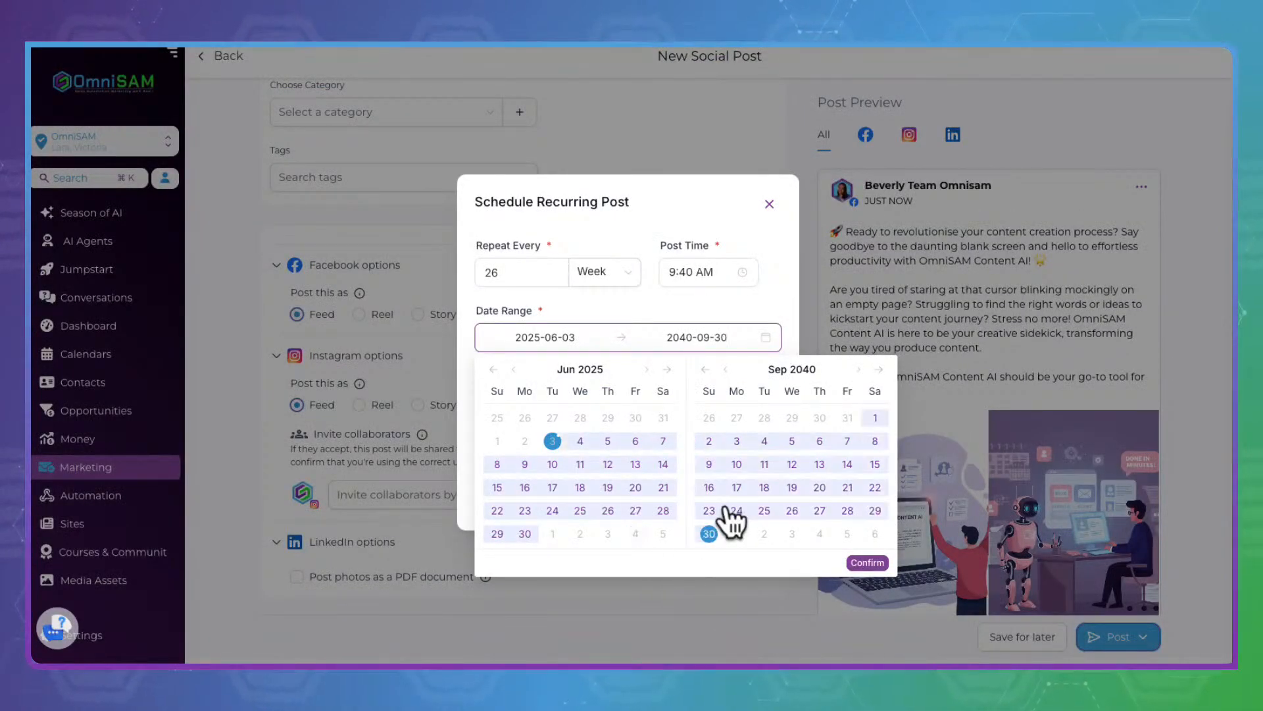
pyautogui.click(874, 558)
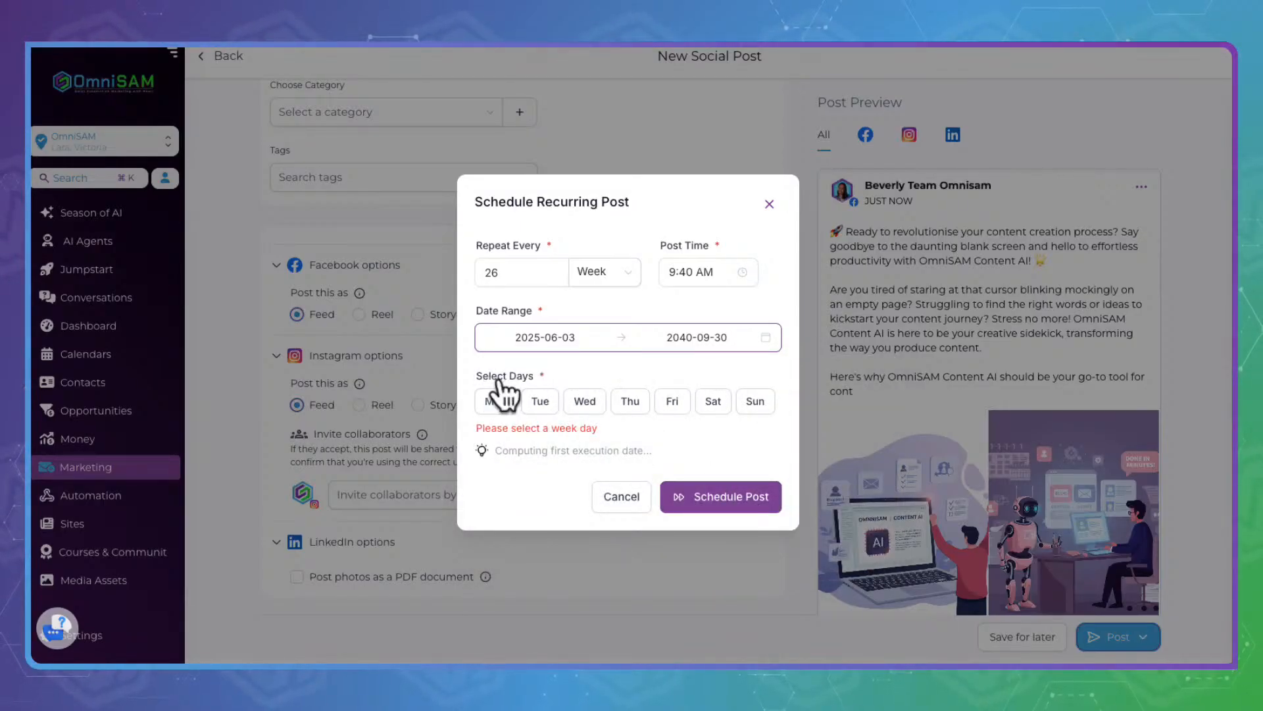
# - Set the recurring post to run on Tuesdays and schedule it
pyautogui.click(551, 397)
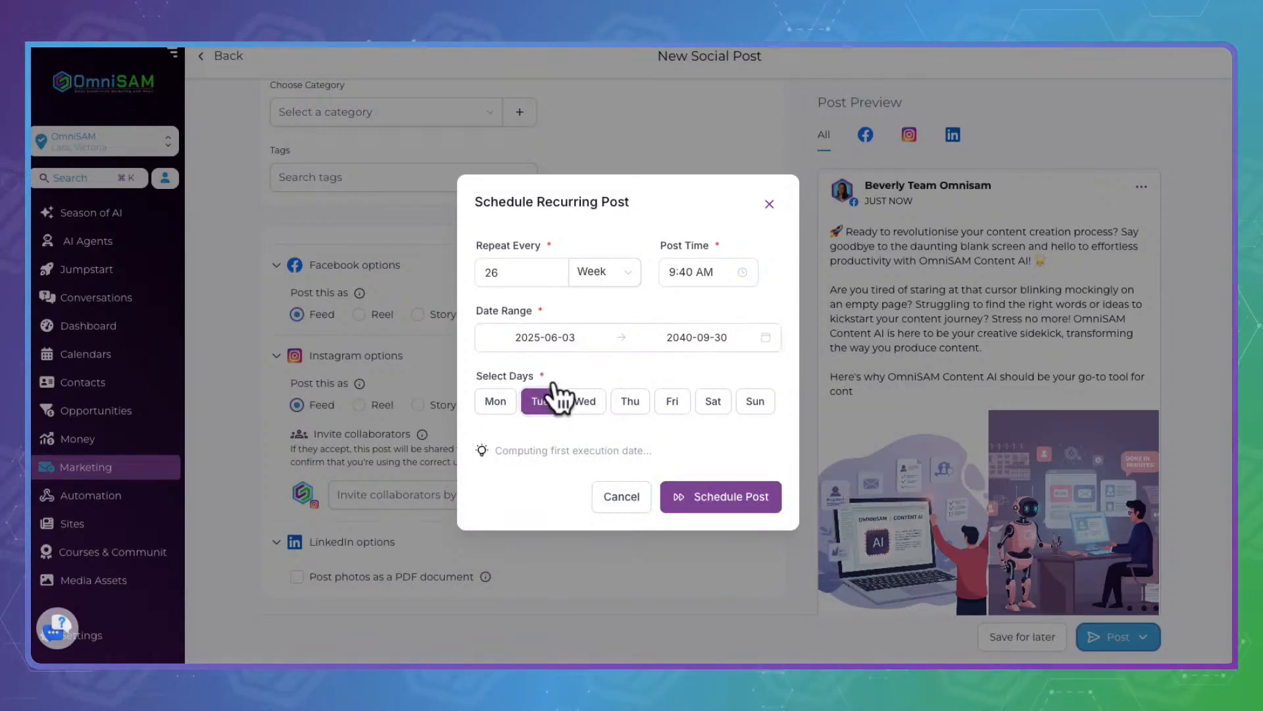
pyautogui.click(732, 490)
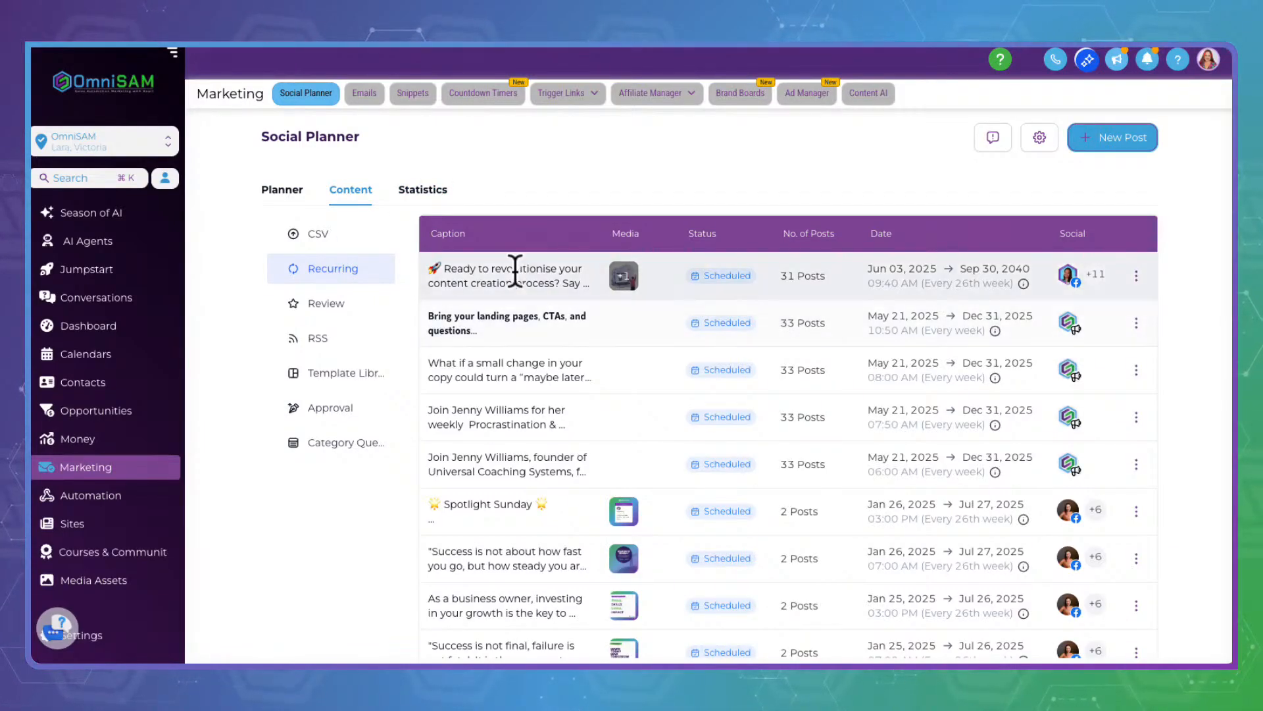
# - Review the new recurring post's caption, number of posts and posting time in the list of recurring content
pyautogui.moveTo(433, 258); pyautogui.dragTo(578, 263)
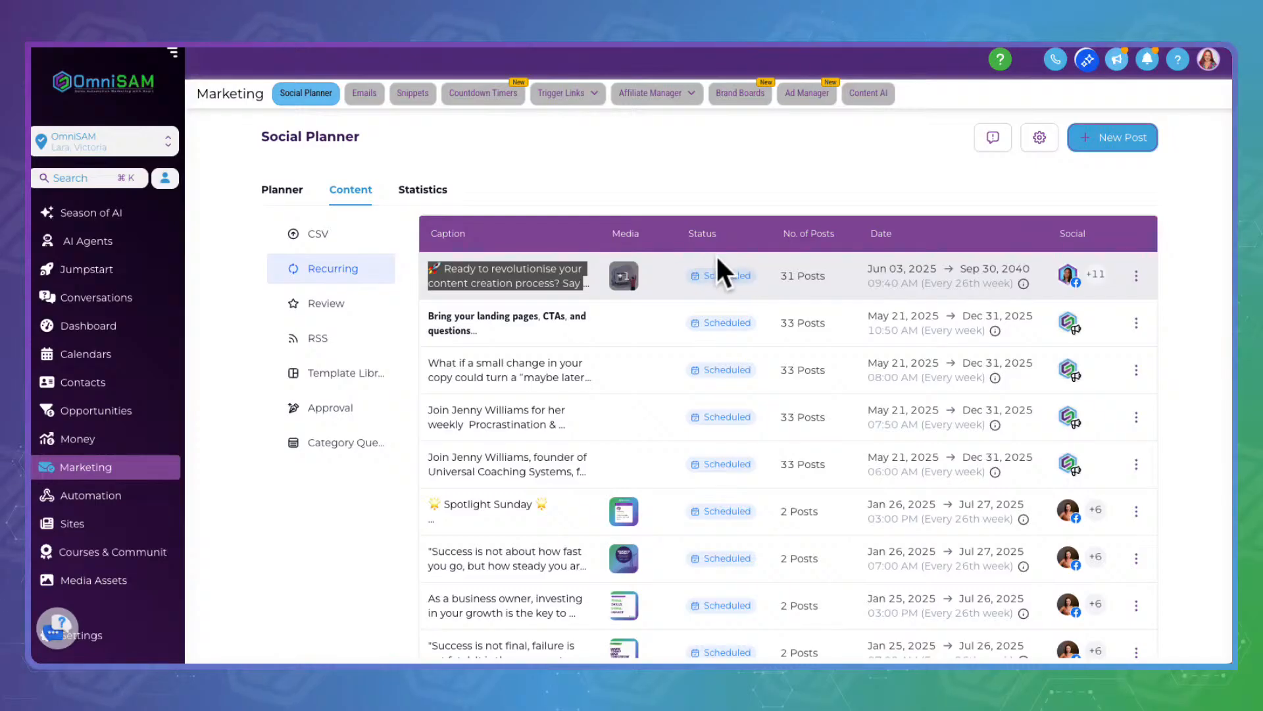
pyautogui.click(784, 270)
pyautogui.moveTo(786, 265); pyautogui.dragTo(827, 270)
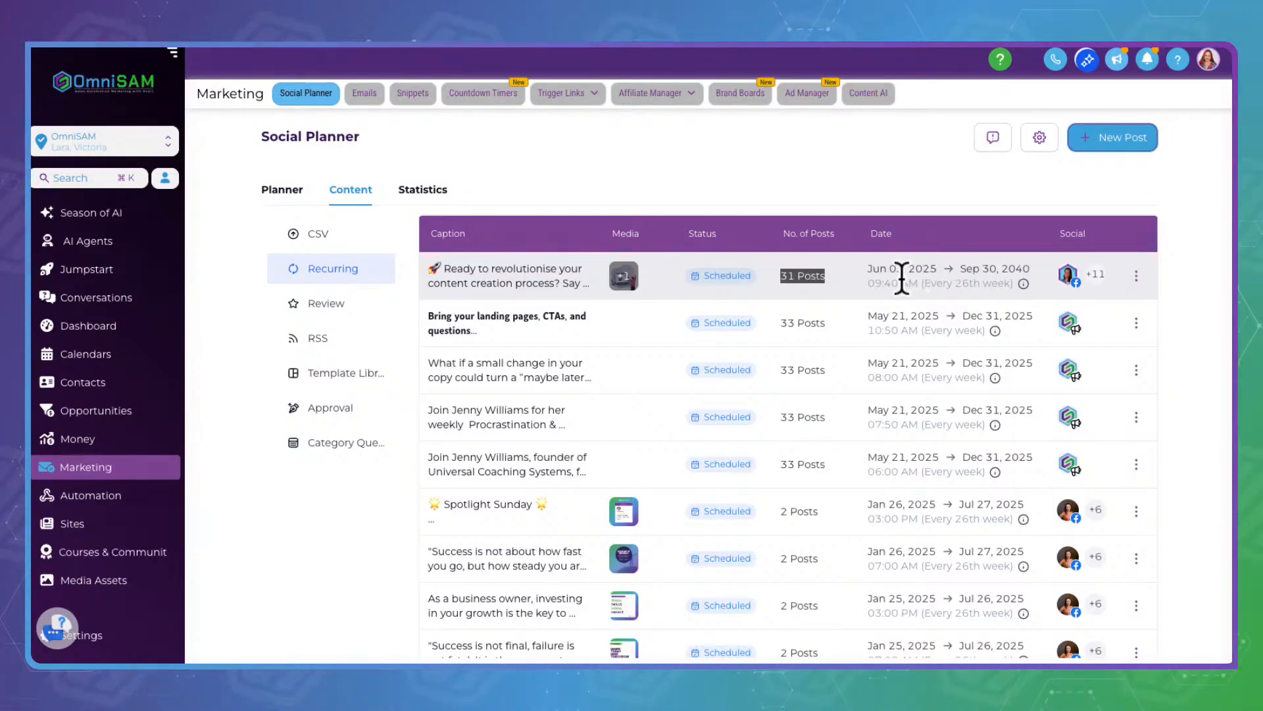
pyautogui.moveTo(868, 283); pyautogui.dragTo(920, 283)
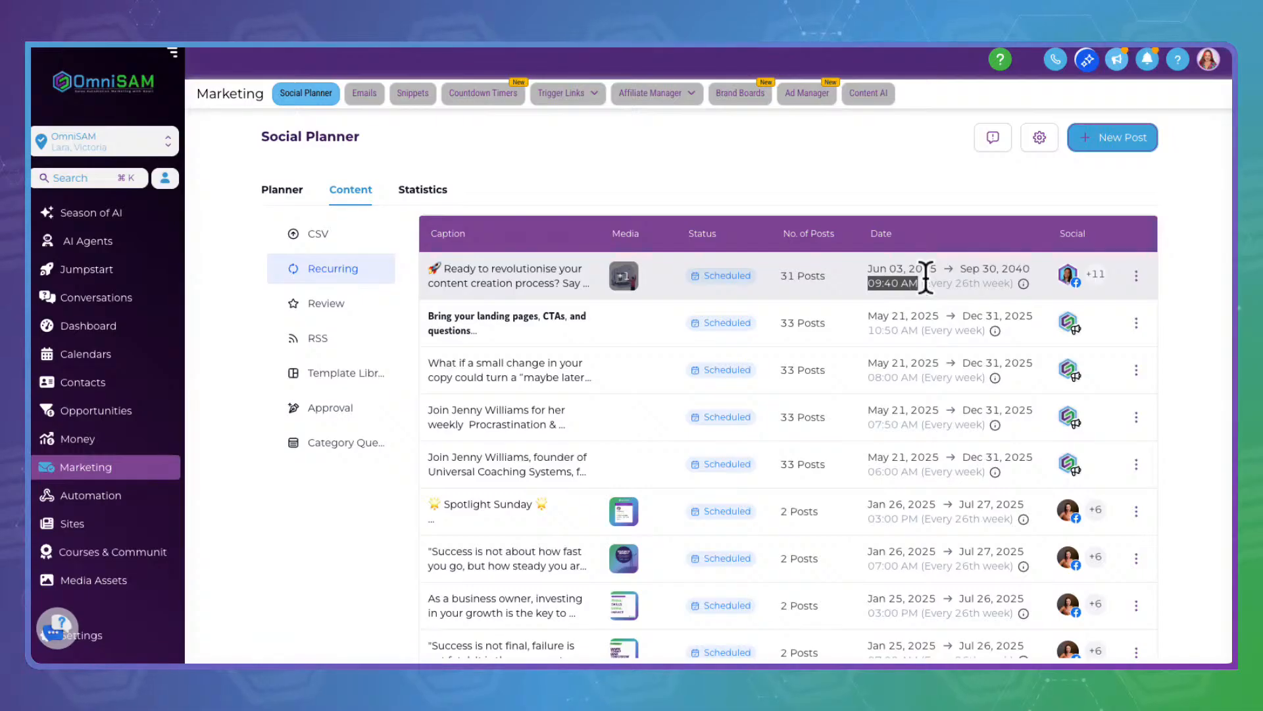
pyautogui.click(1028, 277)
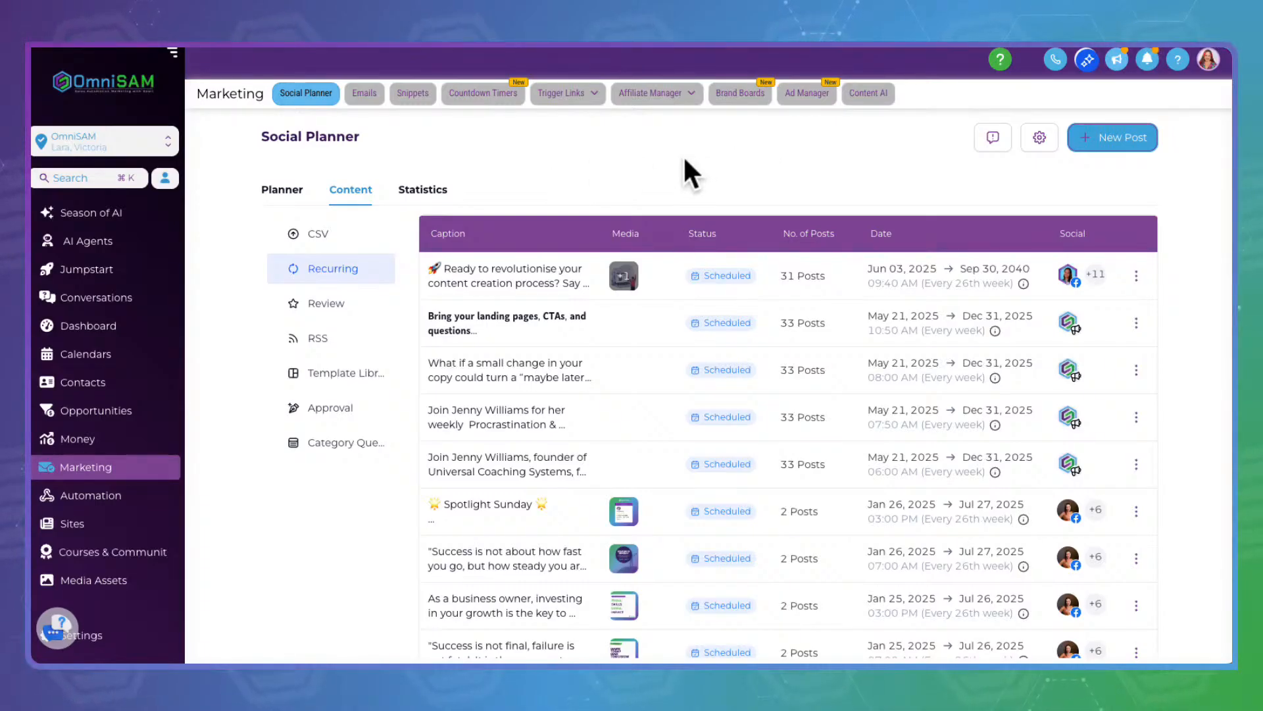
# - Go to the Content AI overview and read through the history of generated text, starting with the newest Social Planner entry
pyautogui.click(740, 93)
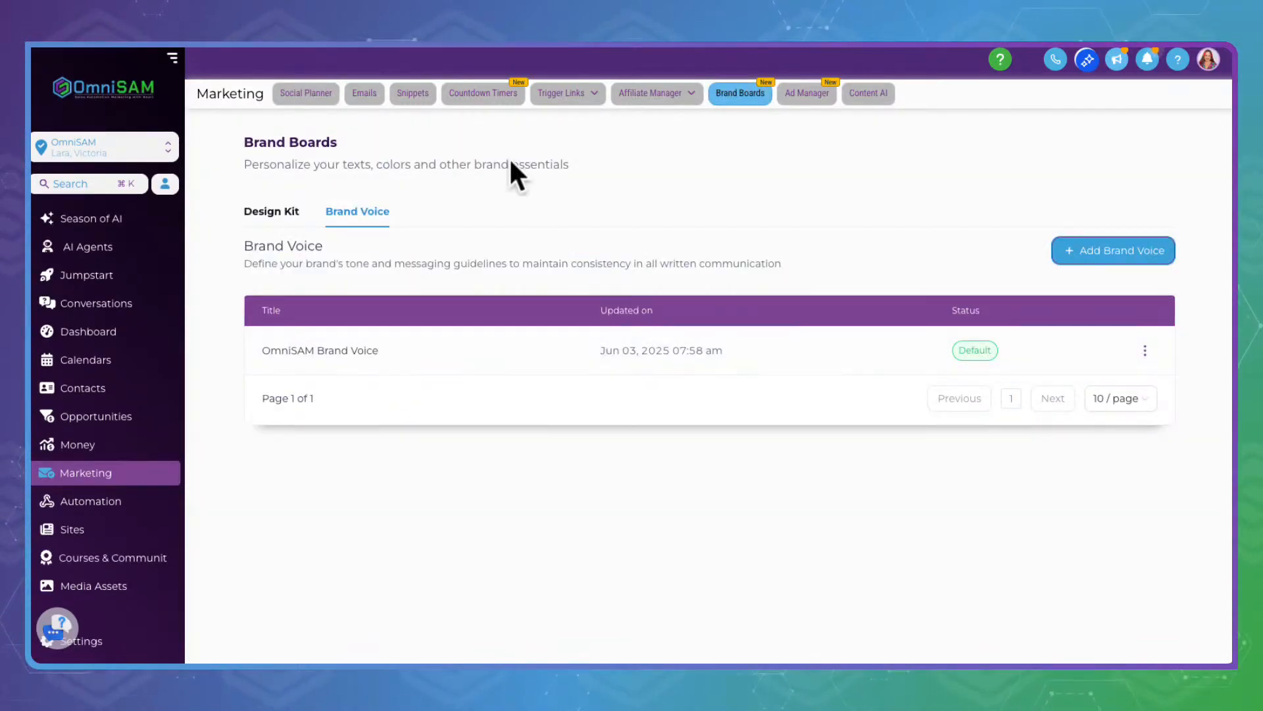
pyautogui.click(878, 88)
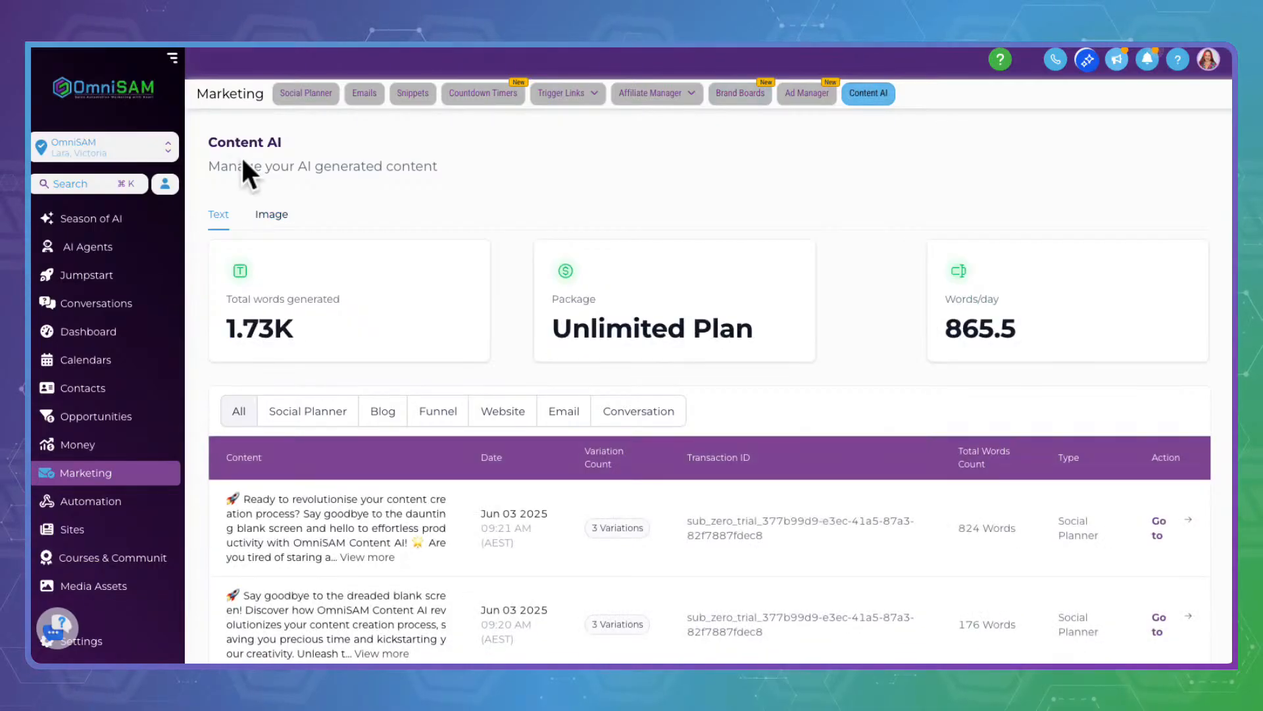
pyautogui.moveTo(215, 163); pyautogui.dragTo(468, 165)
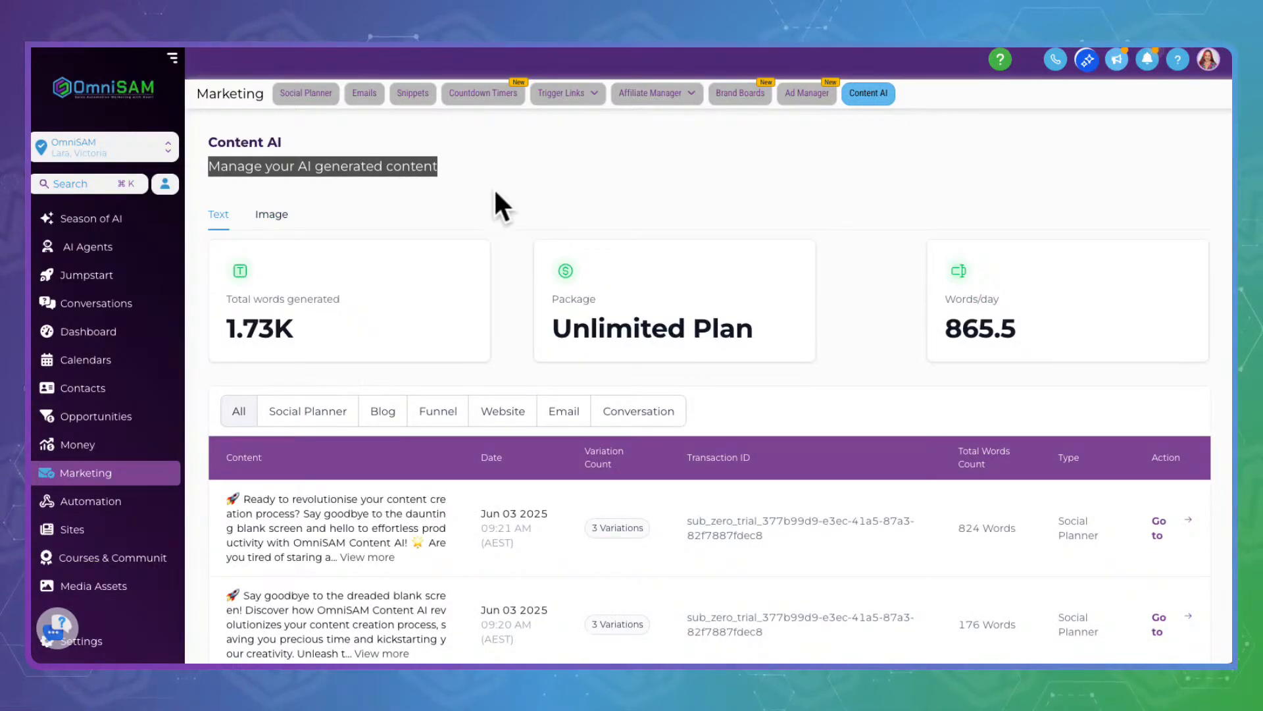
pyautogui.scroll(-3, 493, 187)
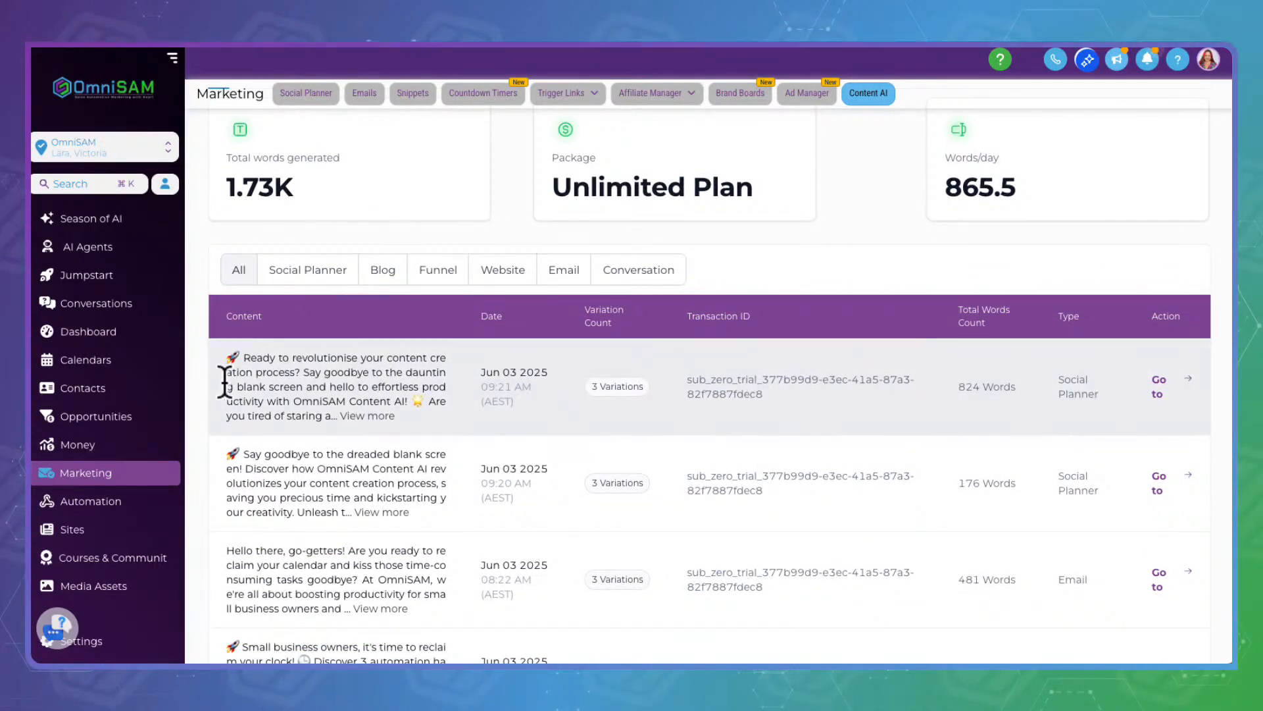
pyautogui.moveTo(241, 356); pyautogui.dragTo(452, 418)
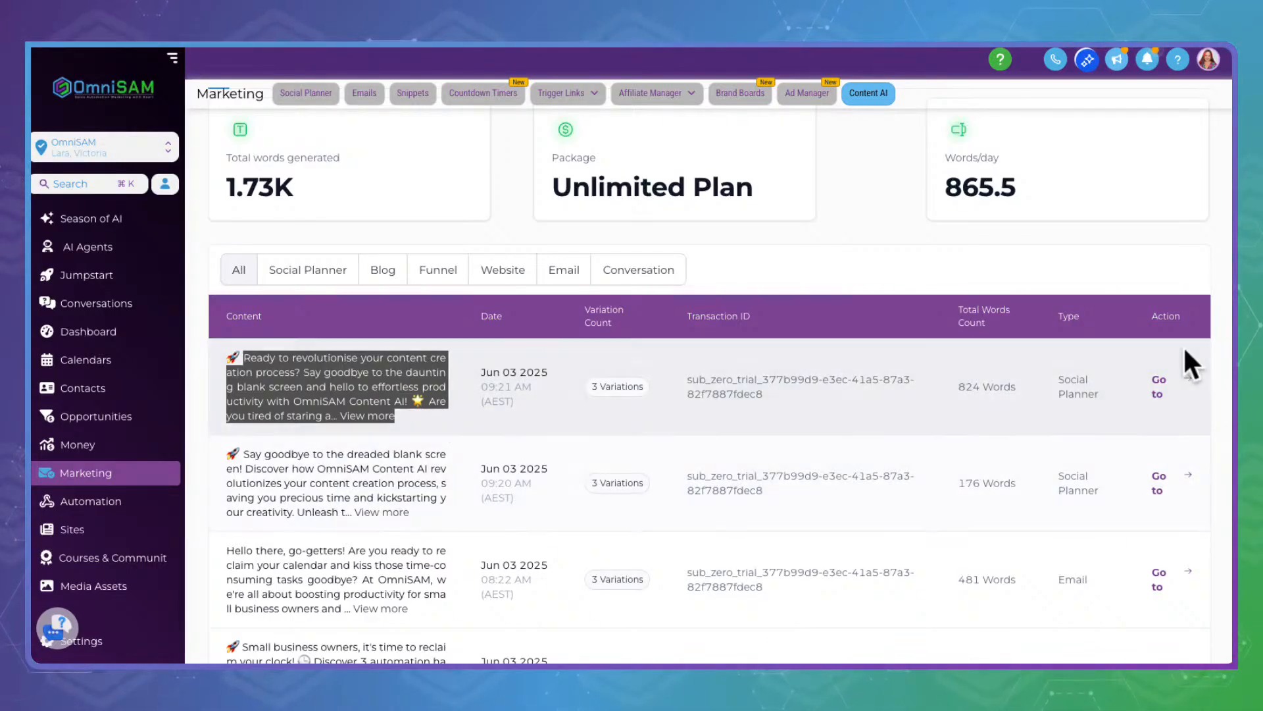
# - View the details and content variations of the newest Social Planner entry, then close them
pyautogui.click(1158, 386)
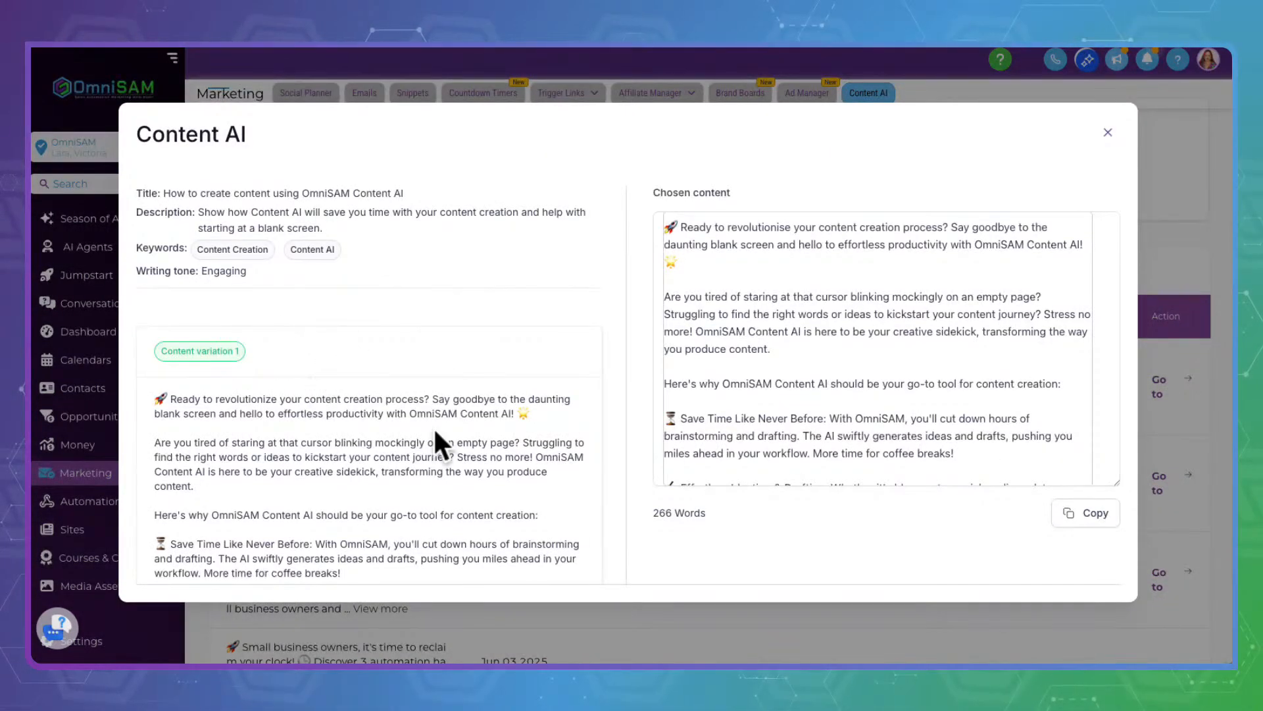
pyautogui.scroll(-9, 423, 471)
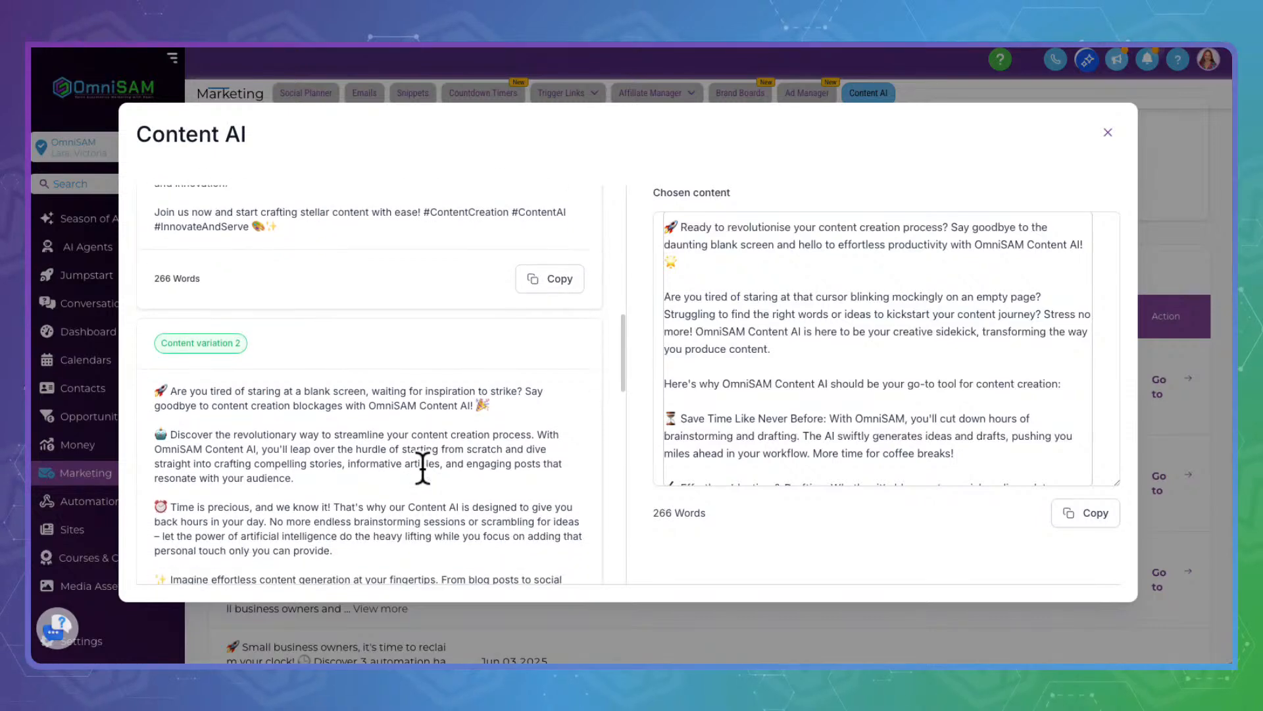
pyautogui.click(1108, 133)
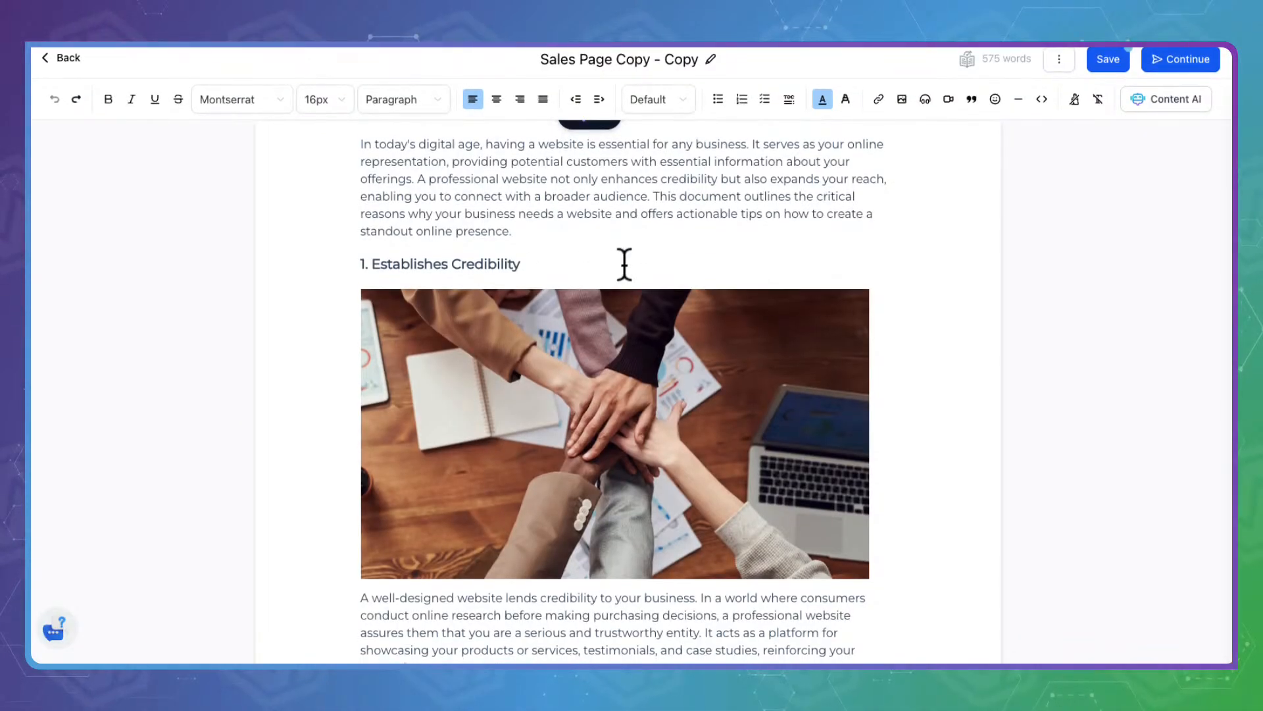
pyautogui.click(493, 191)
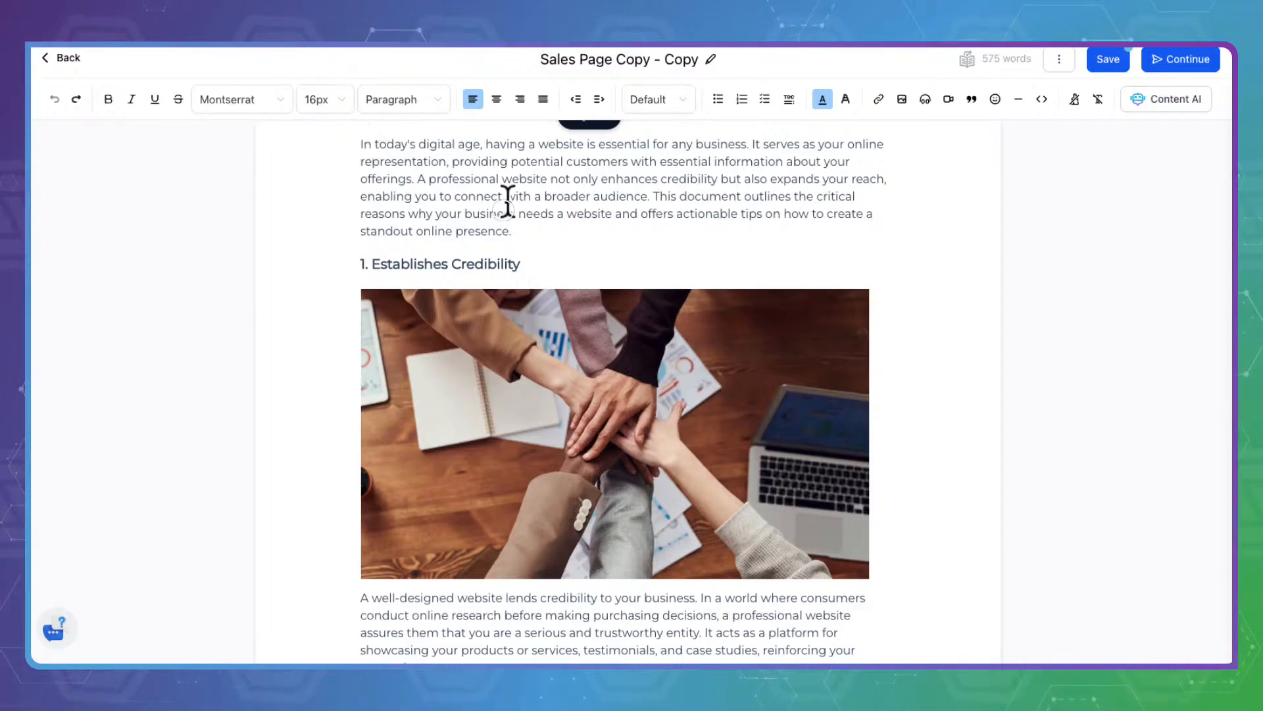
pyautogui.moveTo(512, 233); pyautogui.dragTo(363, 121)
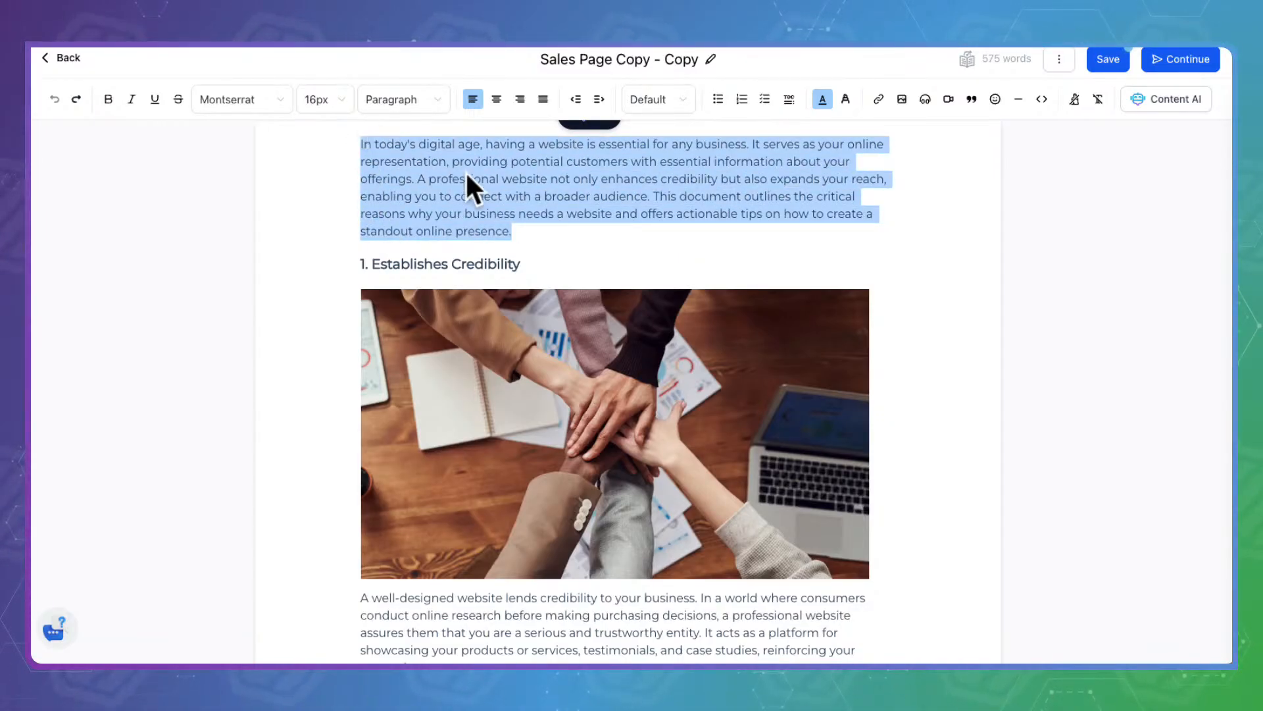
pyautogui.click(1177, 94)
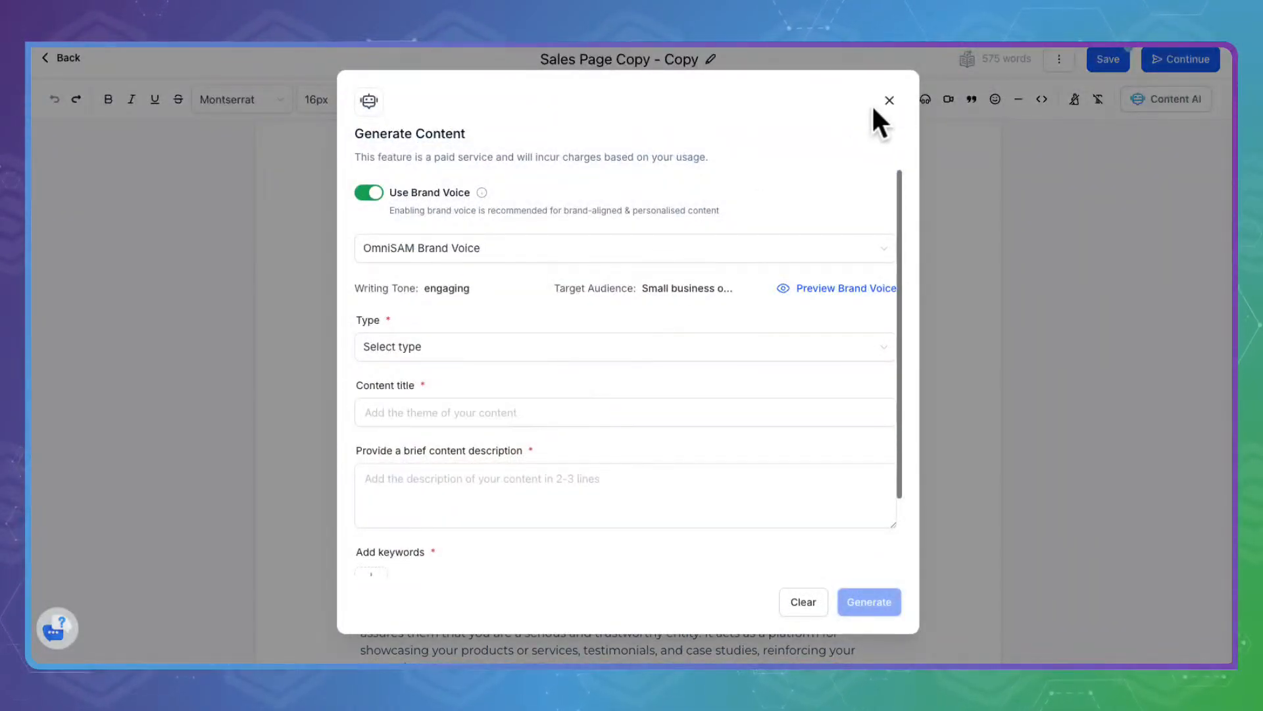
pyautogui.click(889, 100)
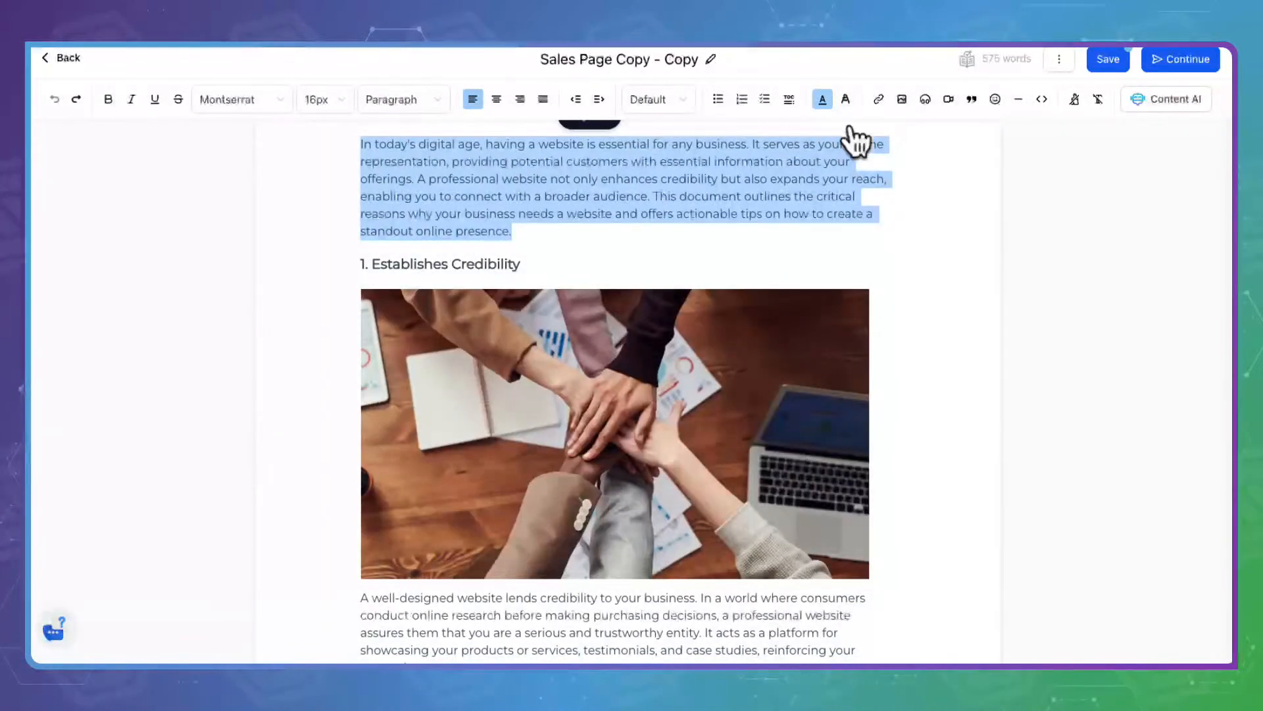
pyautogui.click(487, 183)
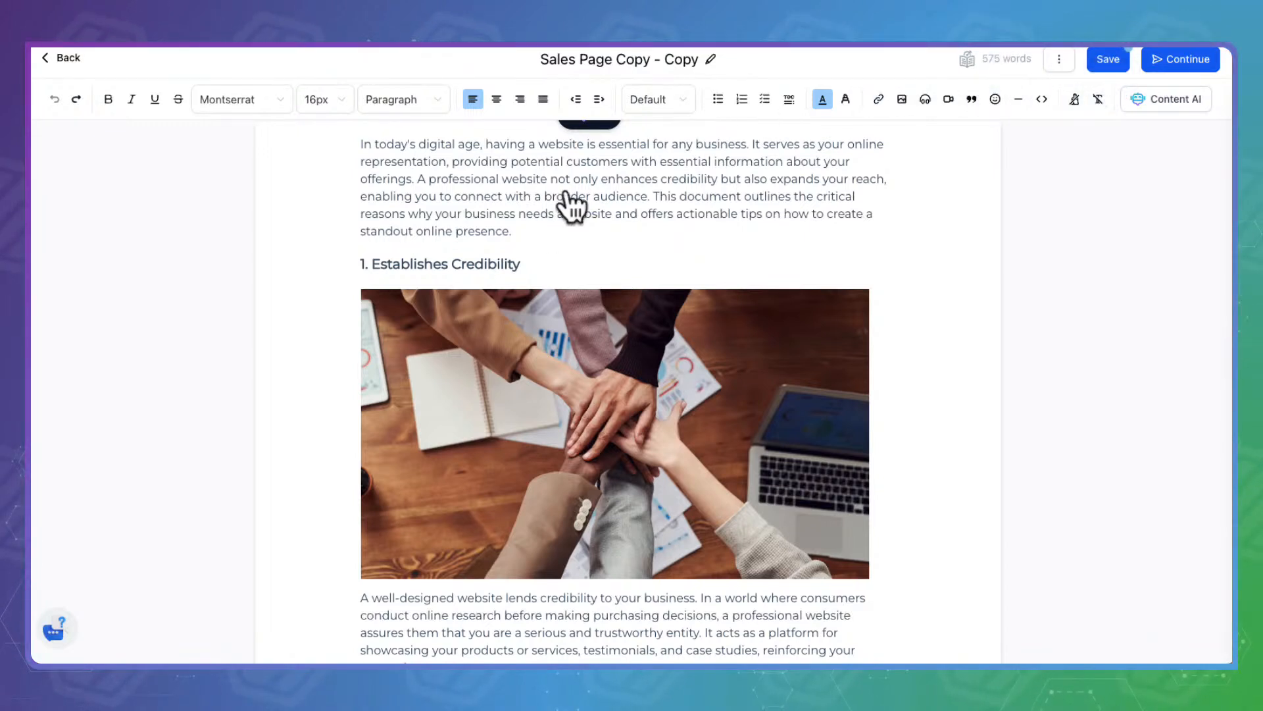
pyautogui.click(540, 214)
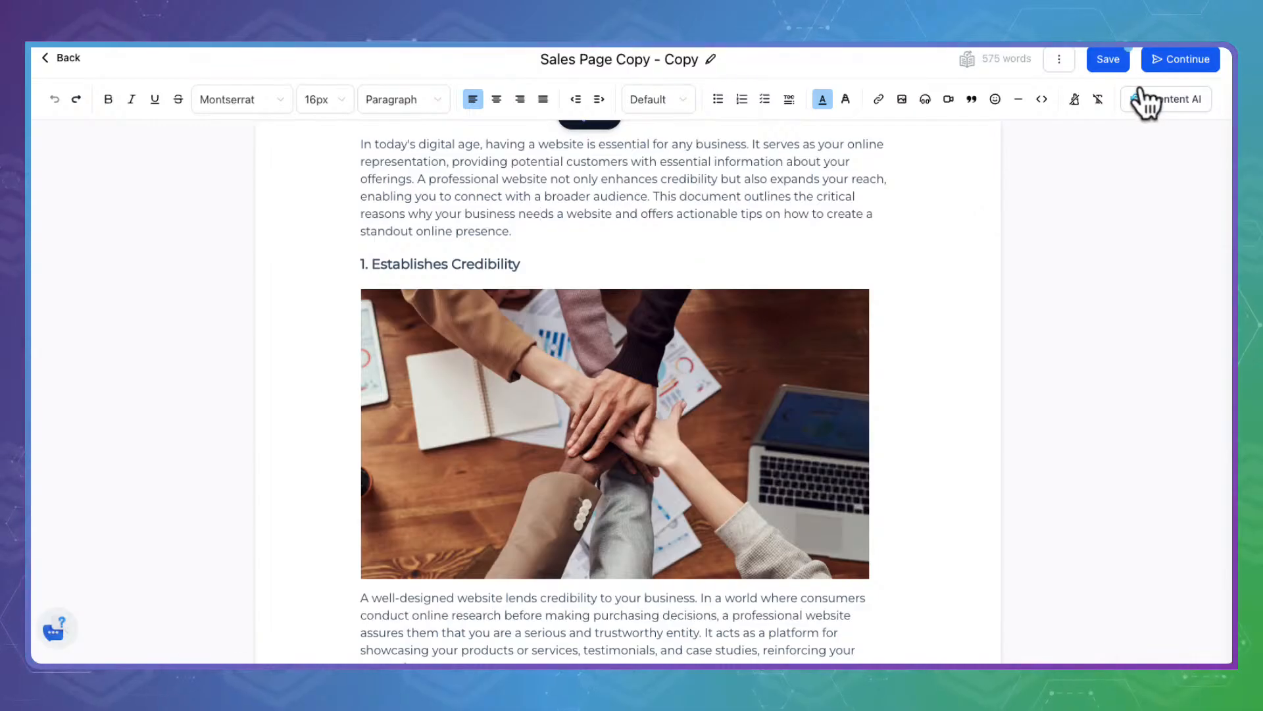
# - Start generating content with Content AI in the Sales Page Copy - Copy document and choose Section as the type
pyautogui.click(1189, 85)
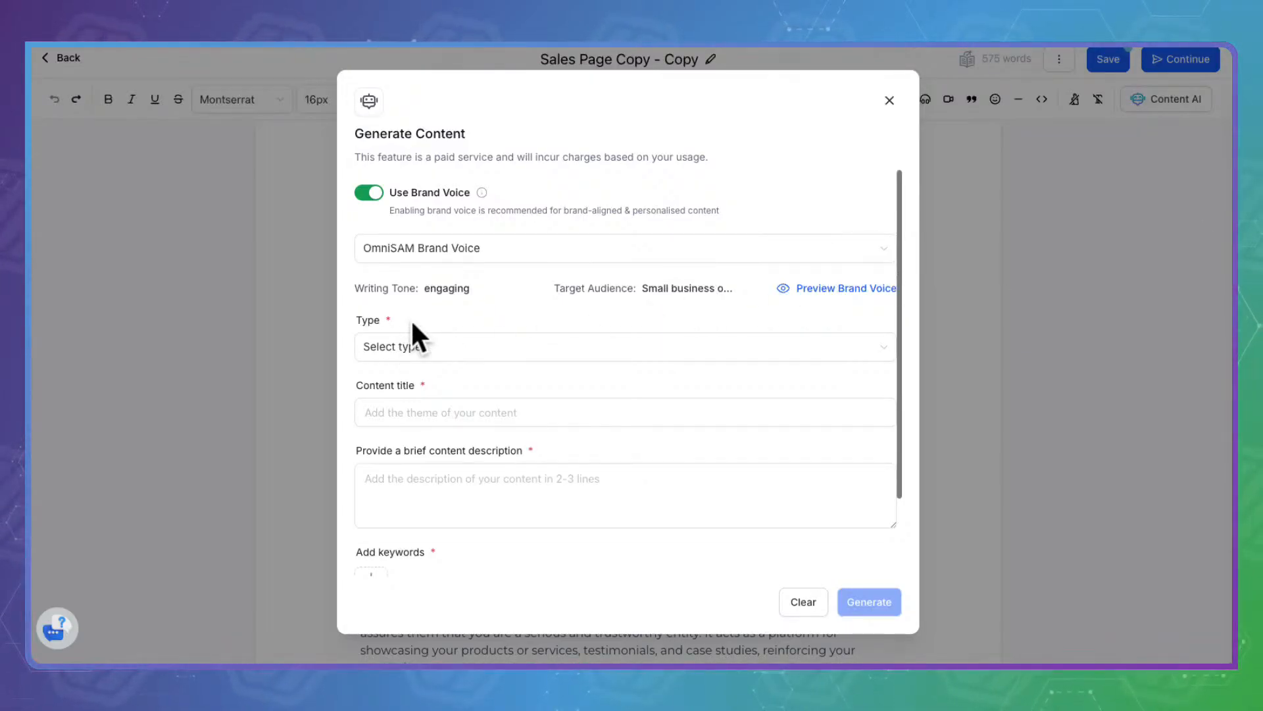
pyautogui.click(422, 342)
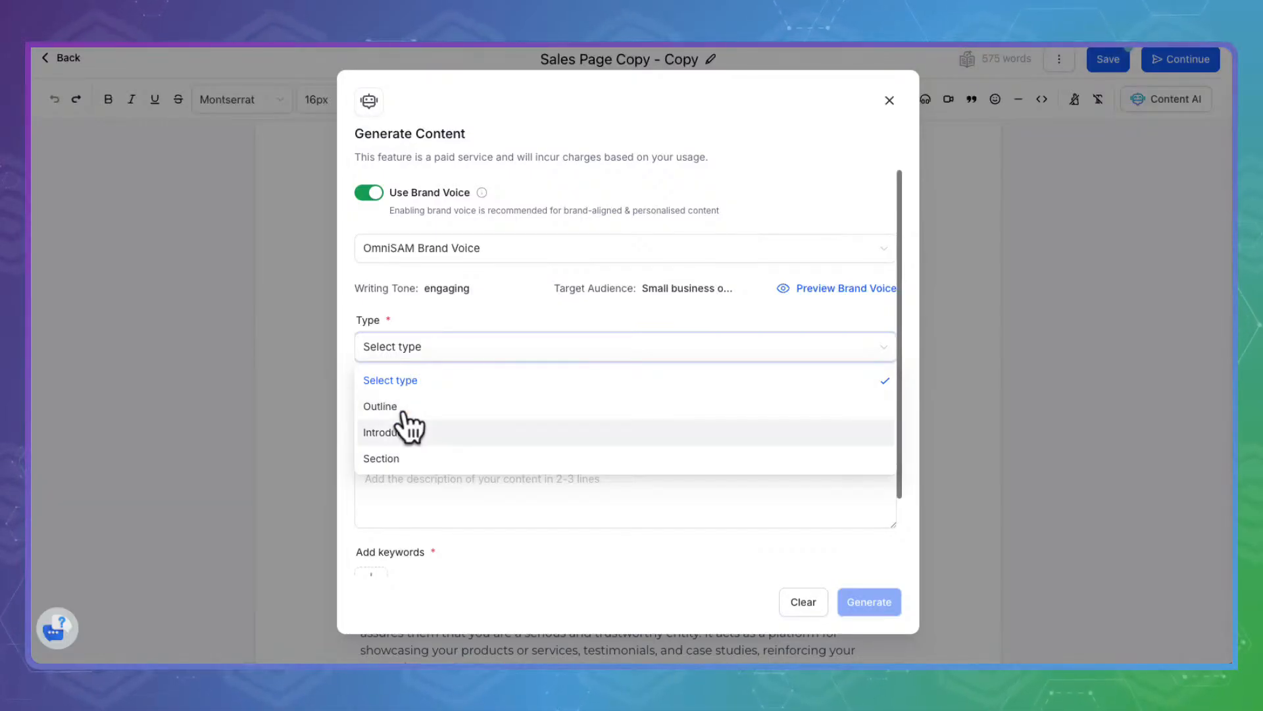
pyautogui.click(408, 457)
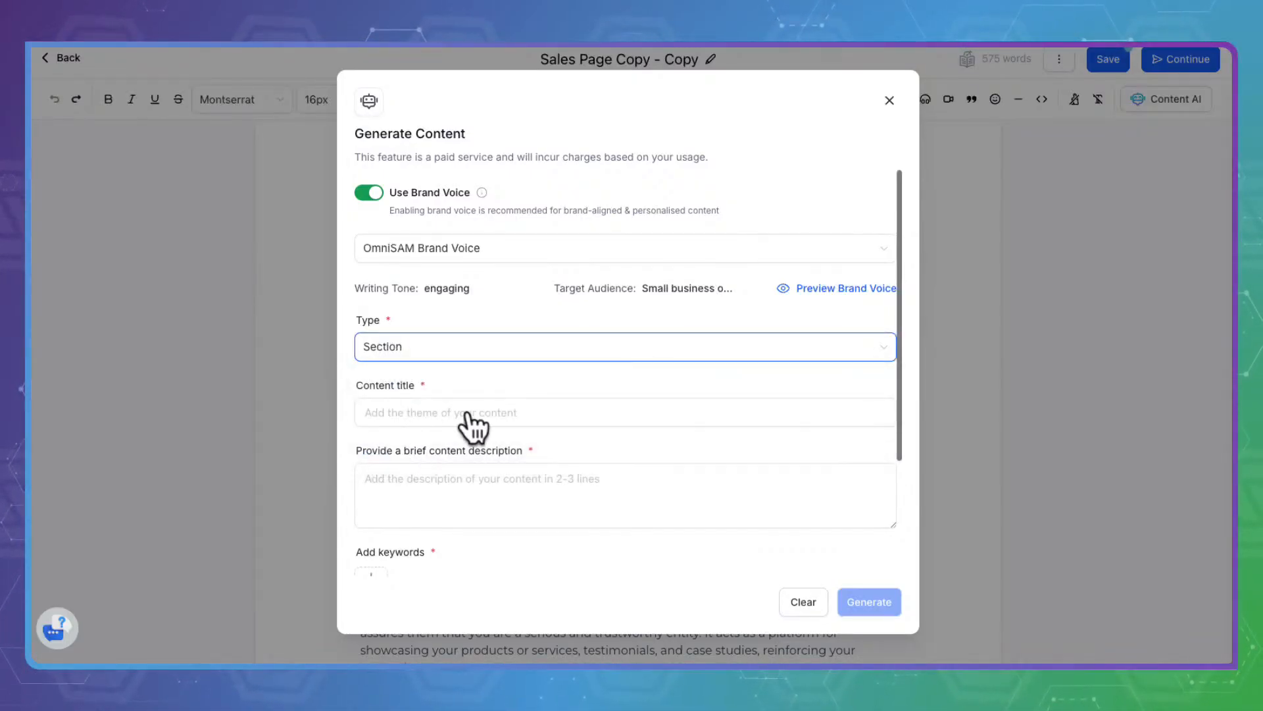
# - Paste the previously copied post text as the content description
pyautogui.scroll(-3, 440, 289)
pyautogui.click(410, 277)
pyautogui.click(409, 346)
pyautogui.hotkey('ctrl', 'v')
pyautogui.scroll(3, 409, 346)
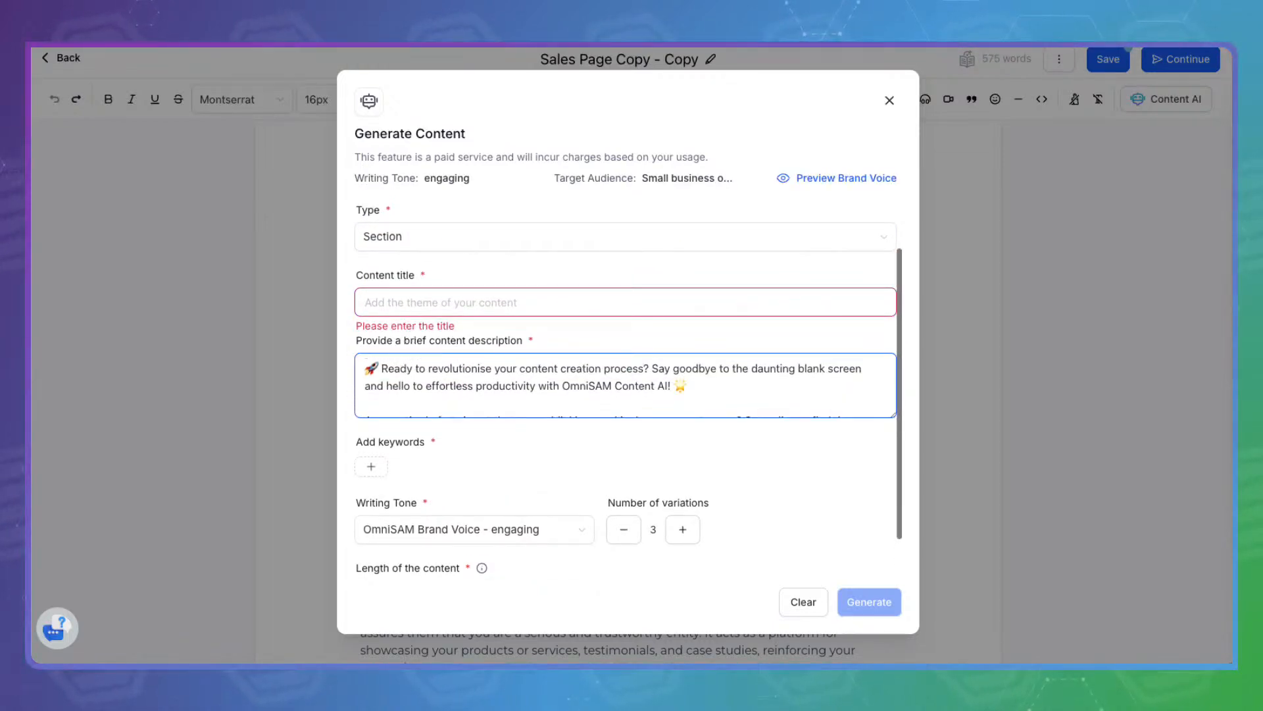
# - Enter "How to use Content AI in OmniSAM to save time." as the content title
pyautogui.click(506, 301)
pyautogui.write('How to use Conten')
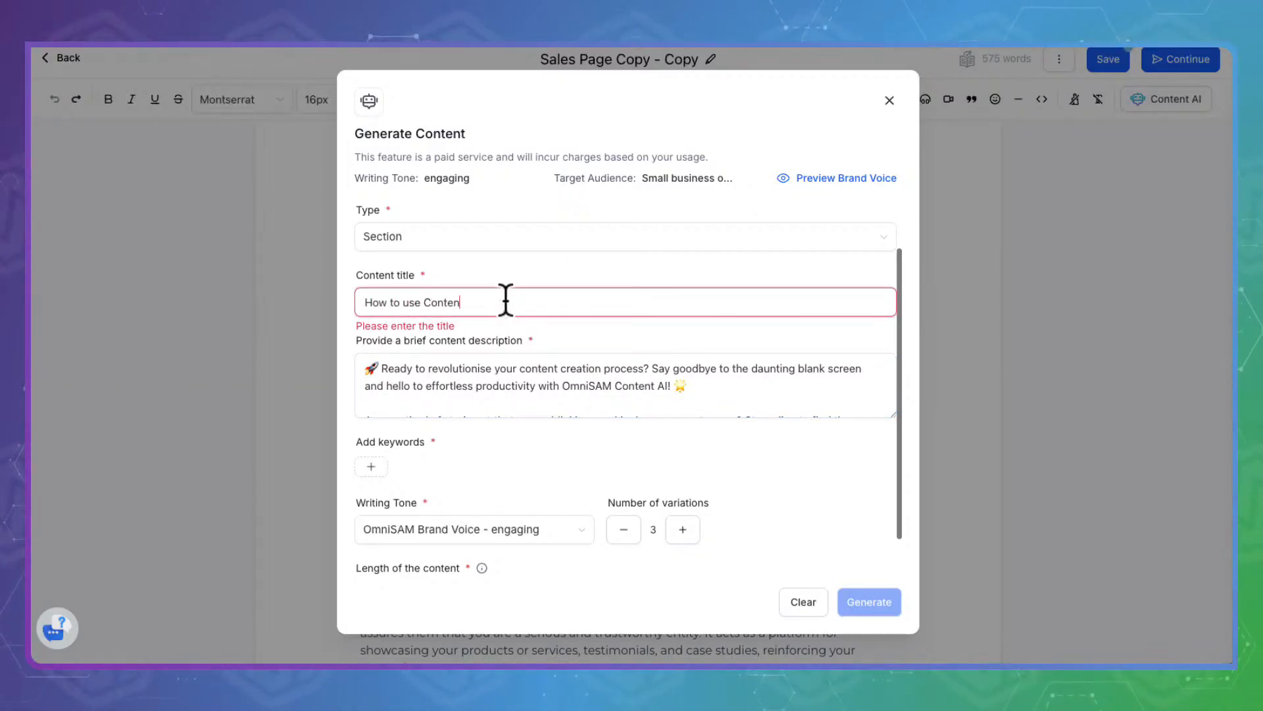
pyautogui.write('t AI in OmniSAM')
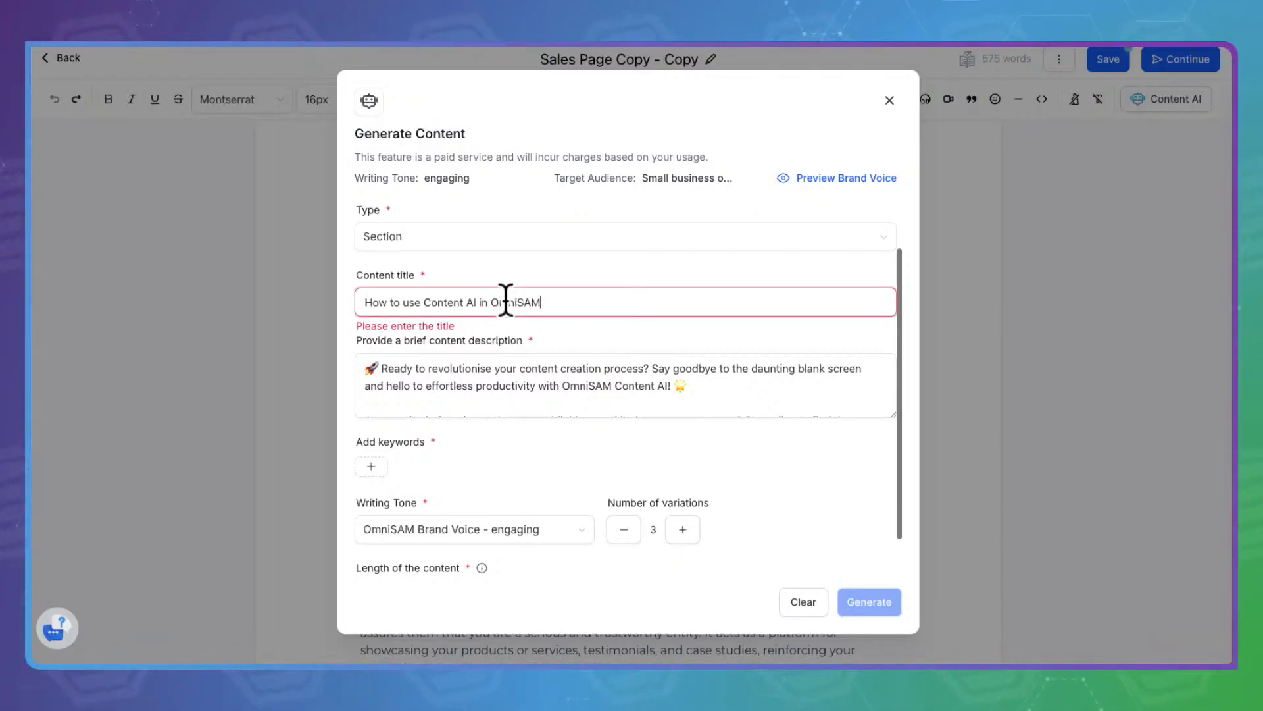
pyautogui.write(' to save time.')
# - Clear all of the pasted text from the content description
pyautogui.scroll(-1, 571, 312)
pyautogui.scroll(-3, 571, 312)
pyautogui.scroll(3, 533, 318)
pyautogui.click(512, 317)
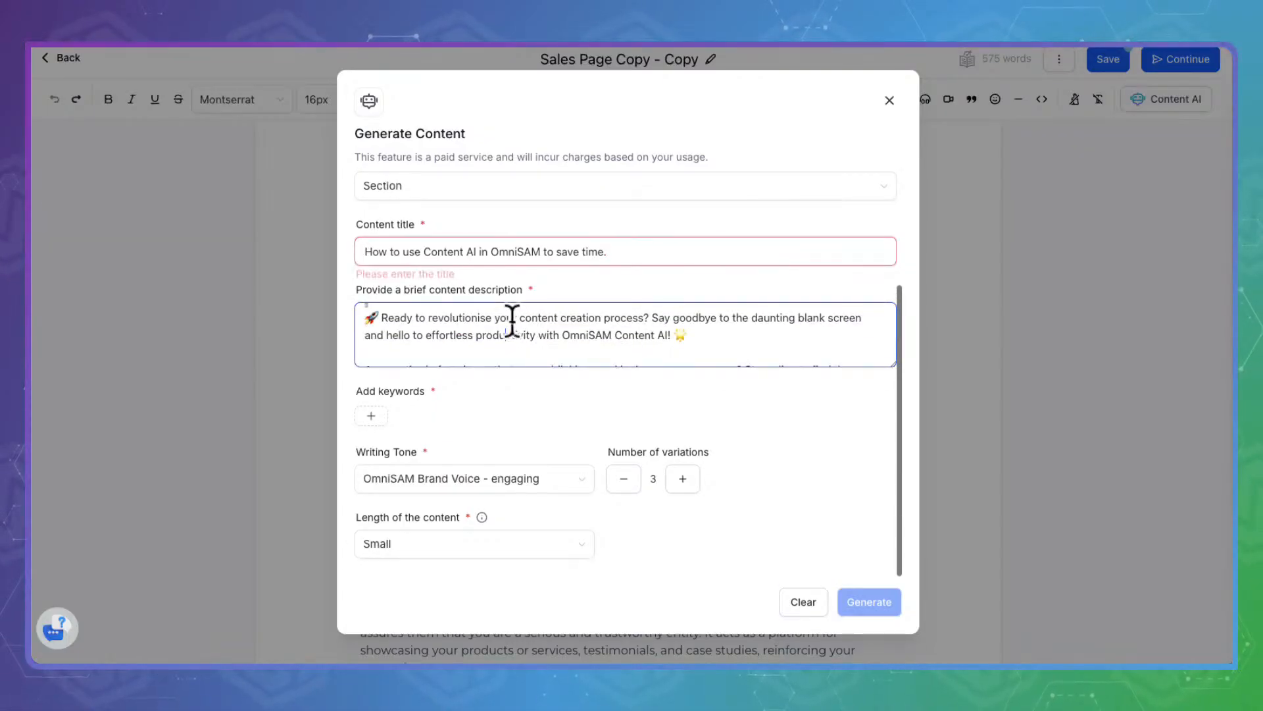
pyautogui.hotkey('ctrl', 'a')
pyautogui.press('BackSpace')
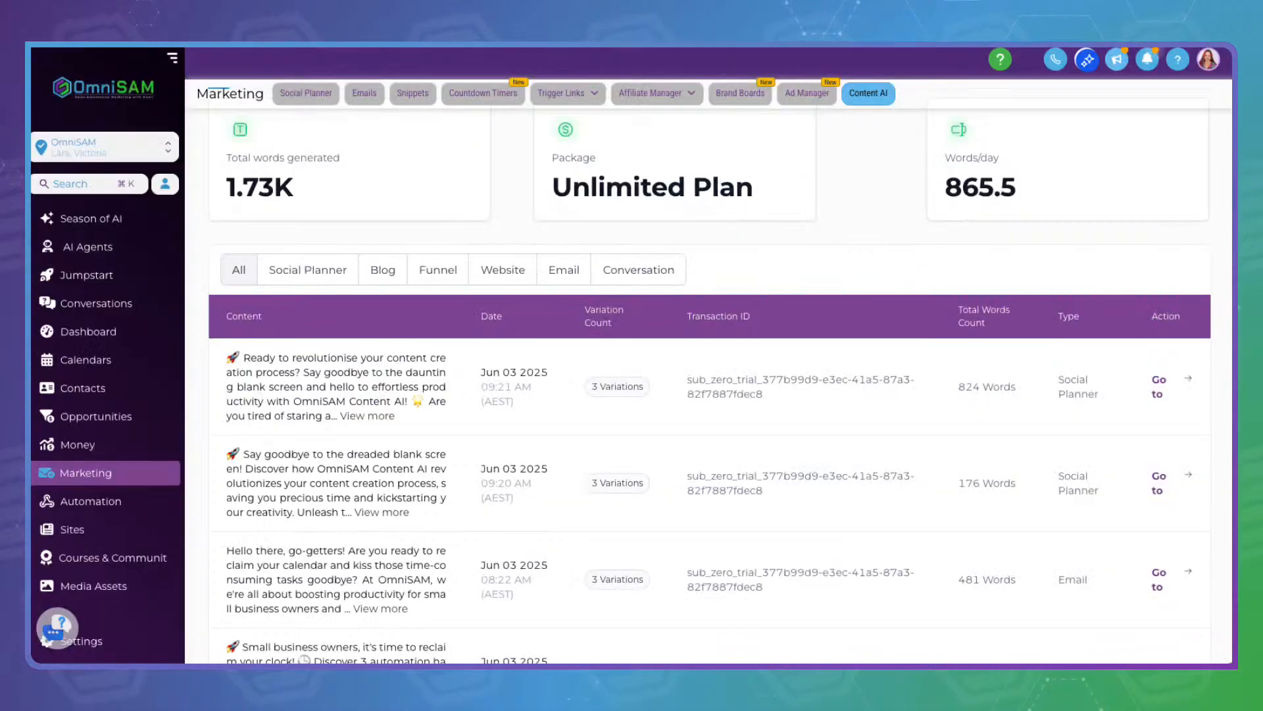
# - Copy the full text of content variation 1 from the newest Content AI history entry and paste it as the section's content description
pyautogui.click(1192, 367)
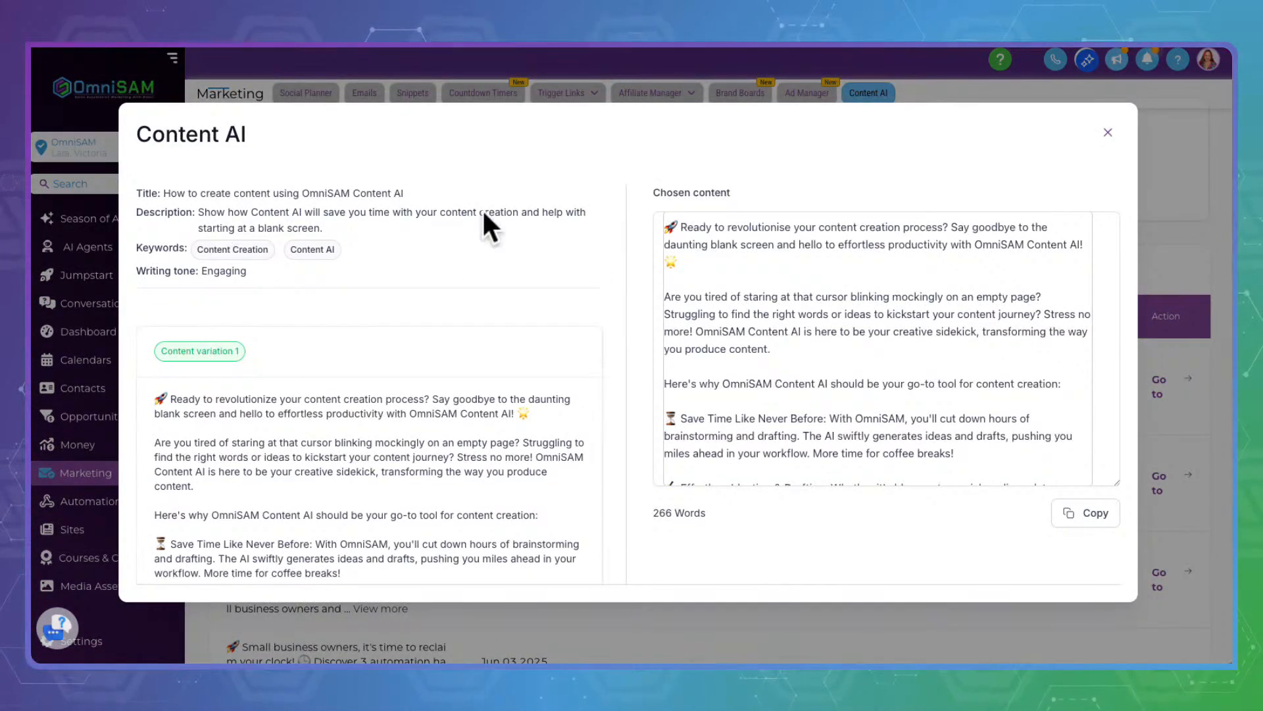
pyautogui.scroll(-4, 253, 331)
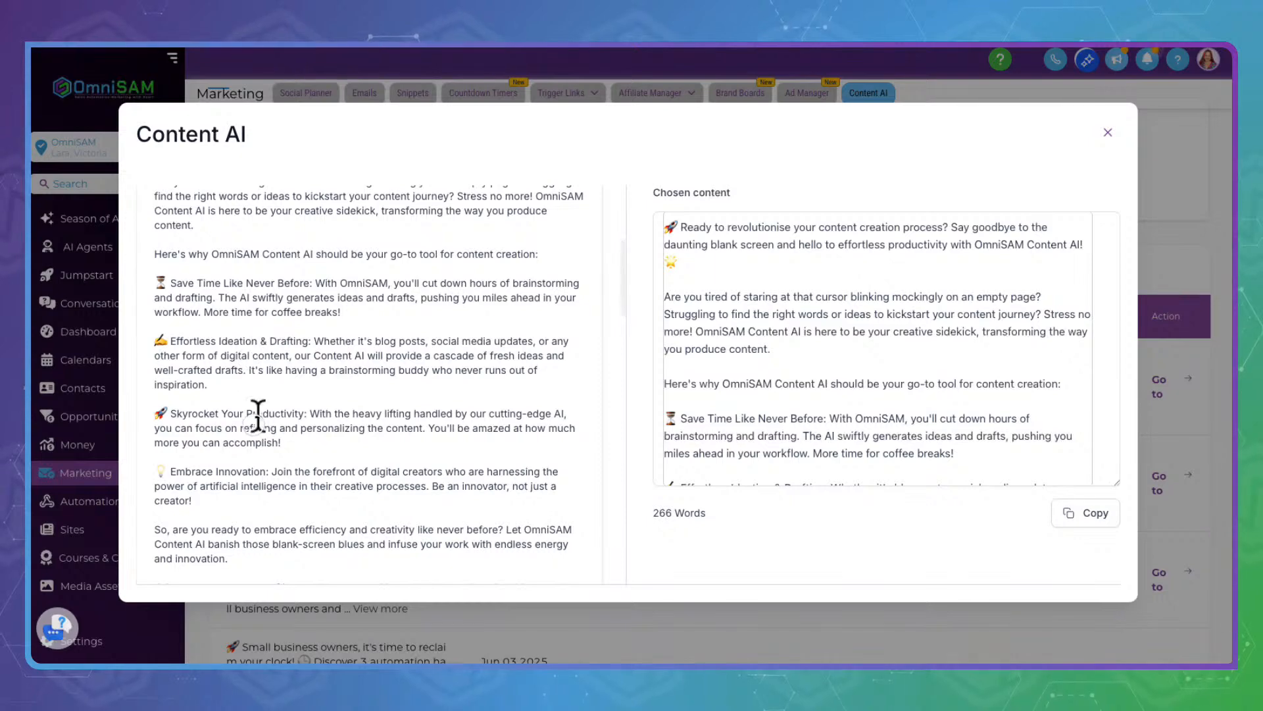
pyautogui.hotkey('ctrl', 'a')
pyautogui.click(257, 415)
pyautogui.scroll(3, 245, 392)
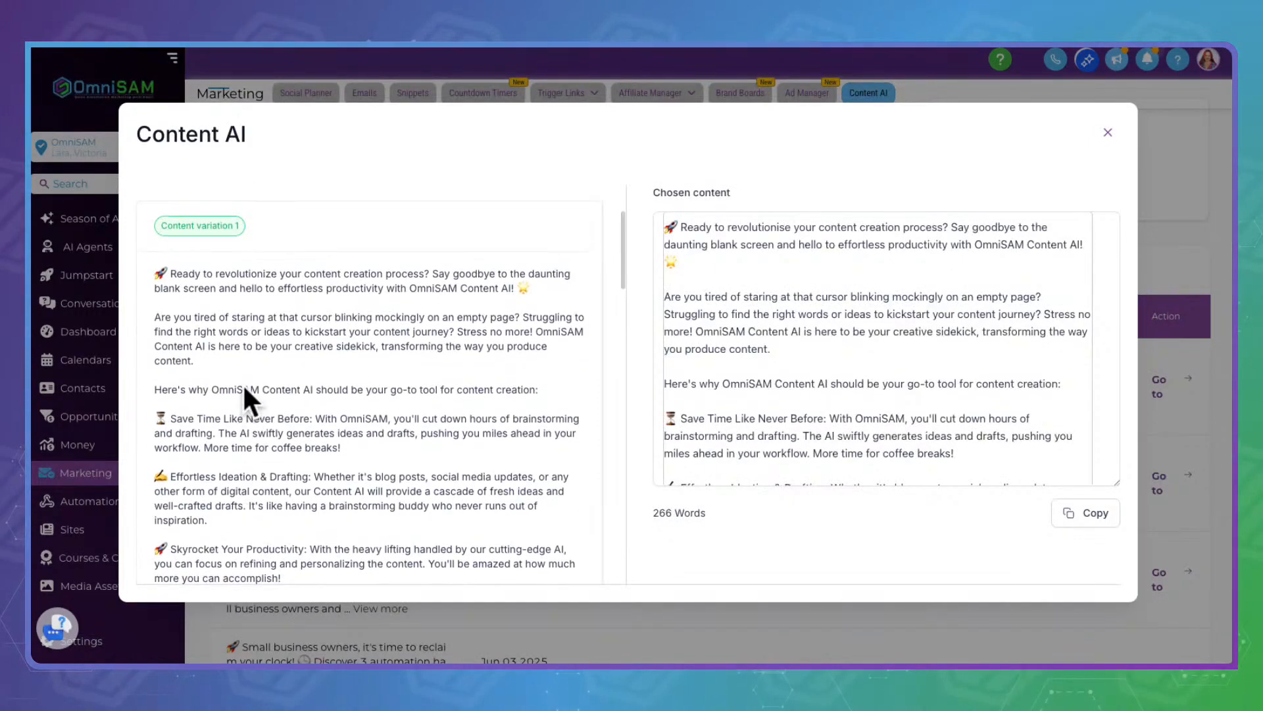
pyautogui.moveTo(157, 272); pyautogui.dragTo(363, 452)
pyautogui.scroll(-5, 364, 448)
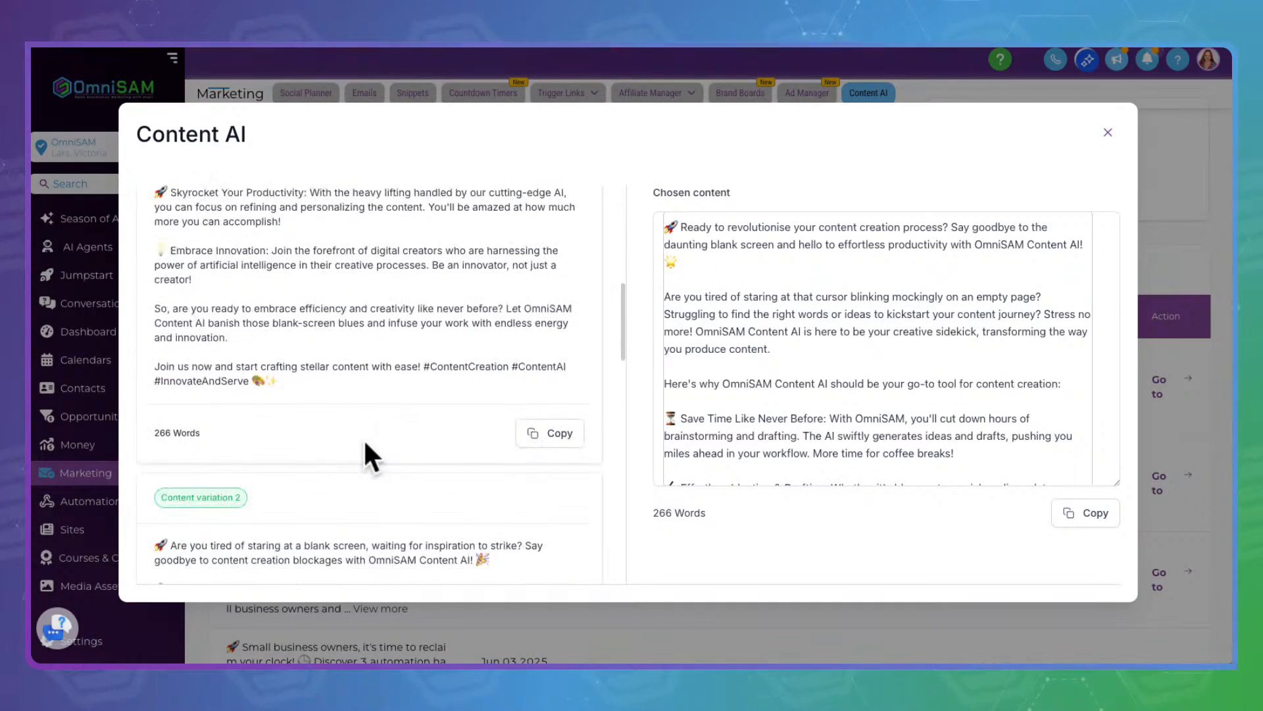
pyautogui.keyDown('shift'); pyautogui.click(333, 387); pyautogui.keyUp('shift')
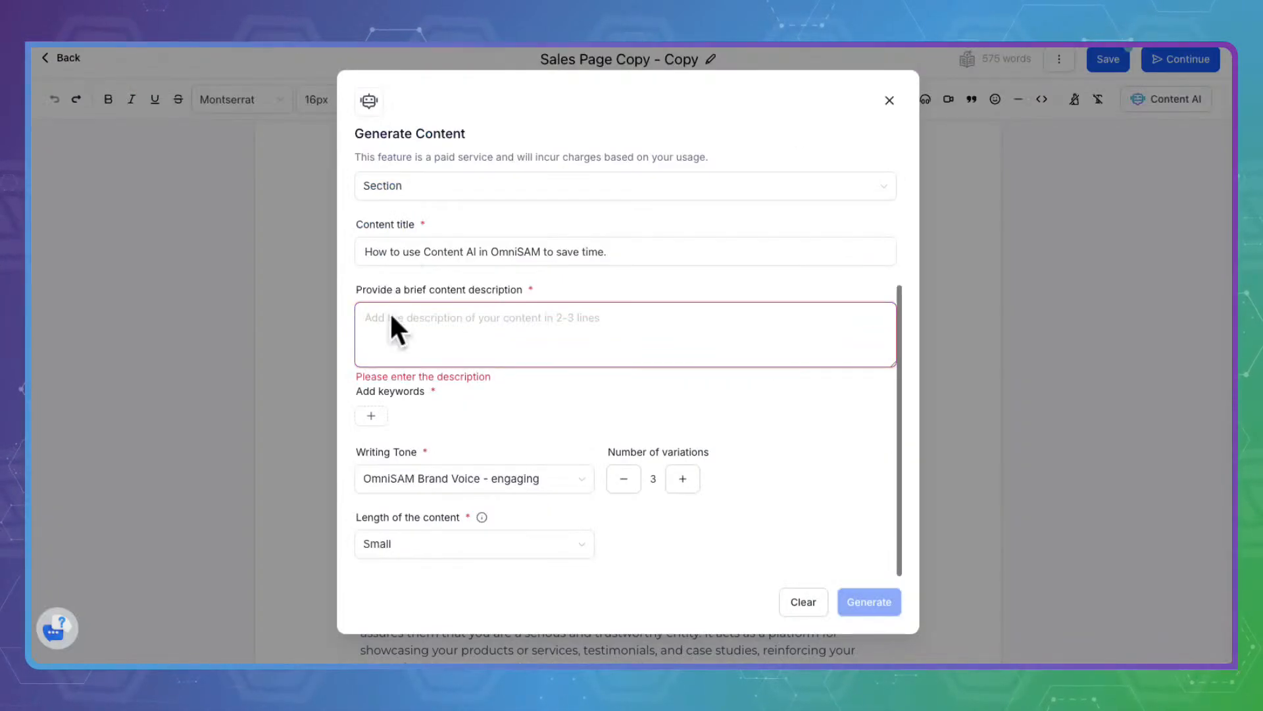
pyautogui.hotkey('ctrl', 'v')
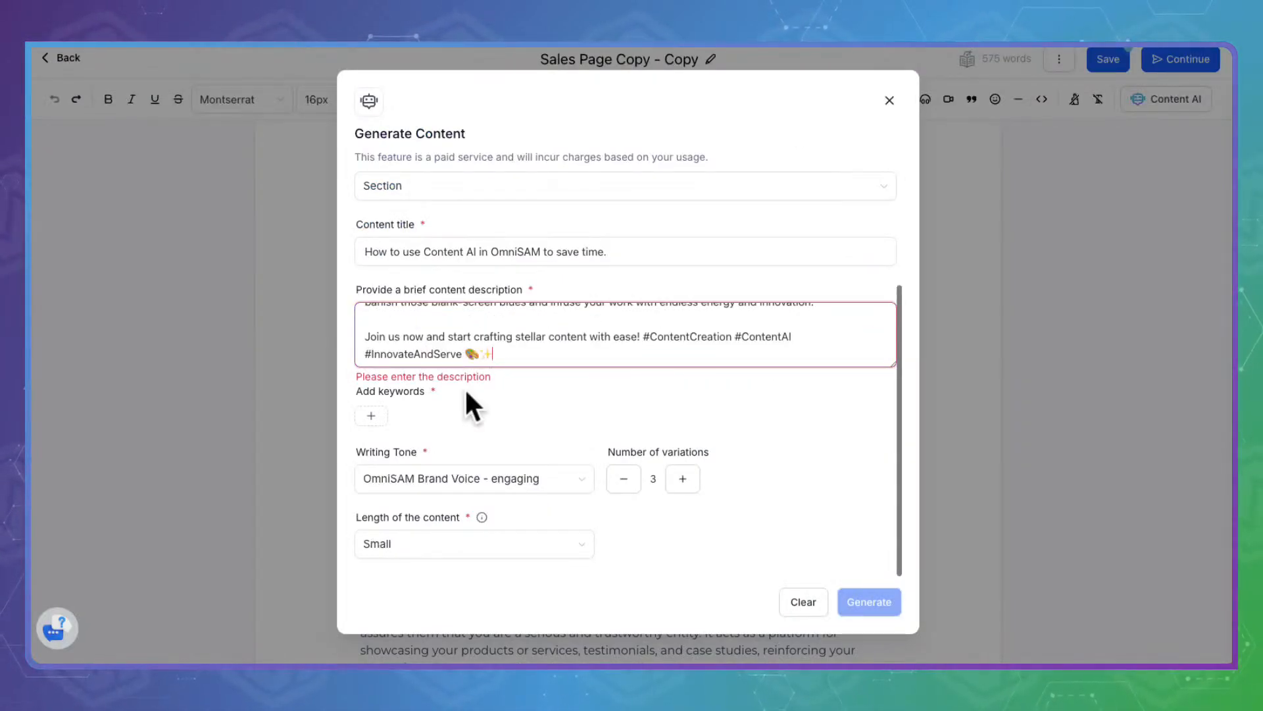
# - Add "content AI" as a keyword for the section being generated
pyautogui.click(375, 415)
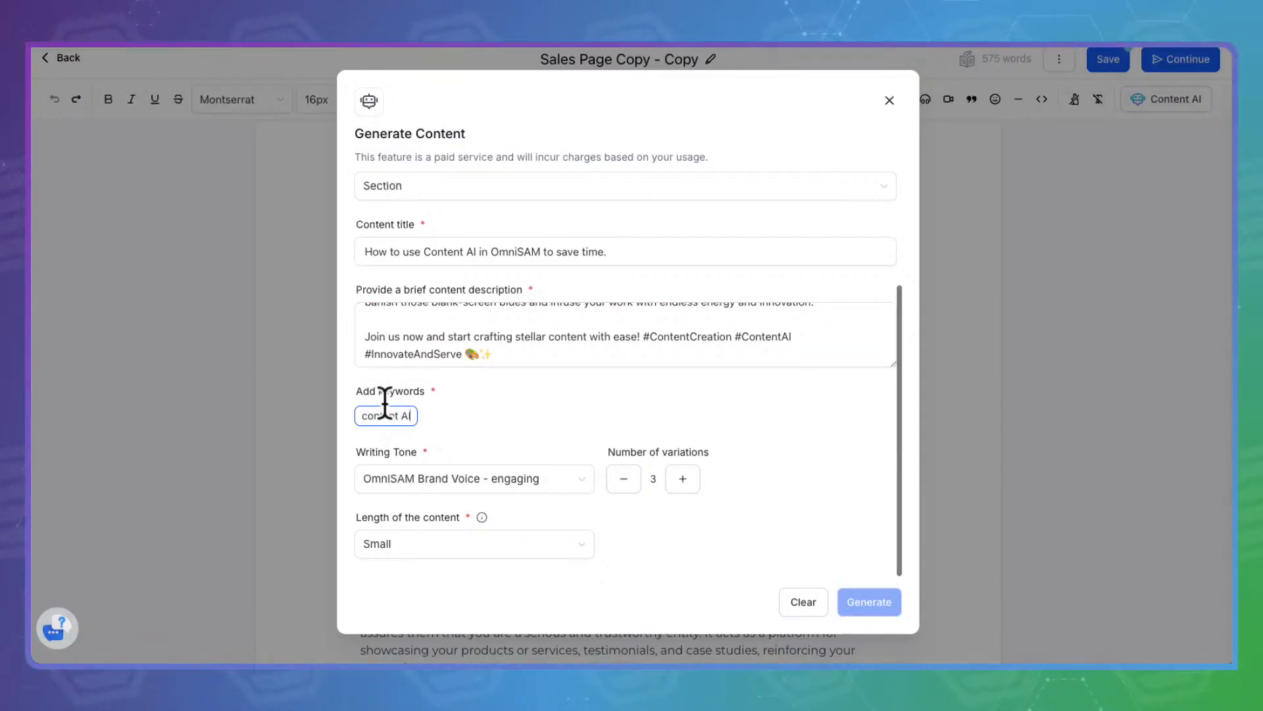
pyautogui.write('content AI')
pyautogui.press('Return')
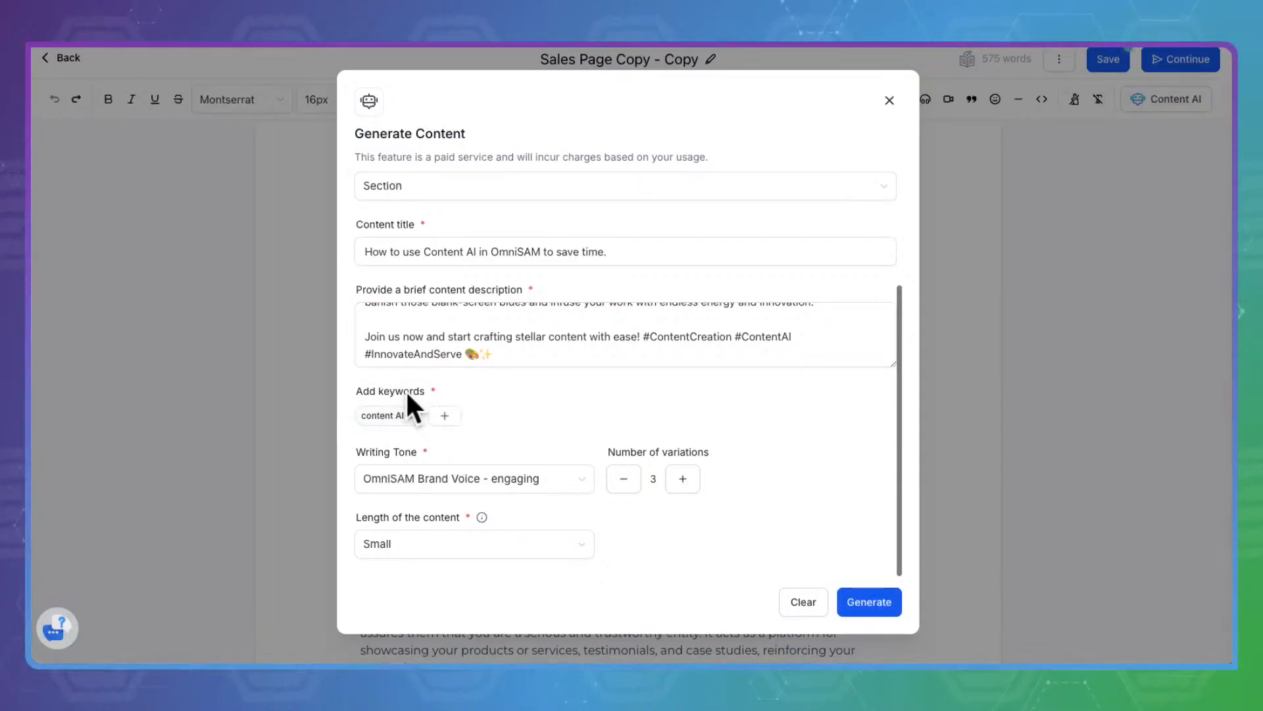
# - Set the content length to Large and generate the section's three variations
pyautogui.click(577, 530)
pyautogui.click(397, 477)
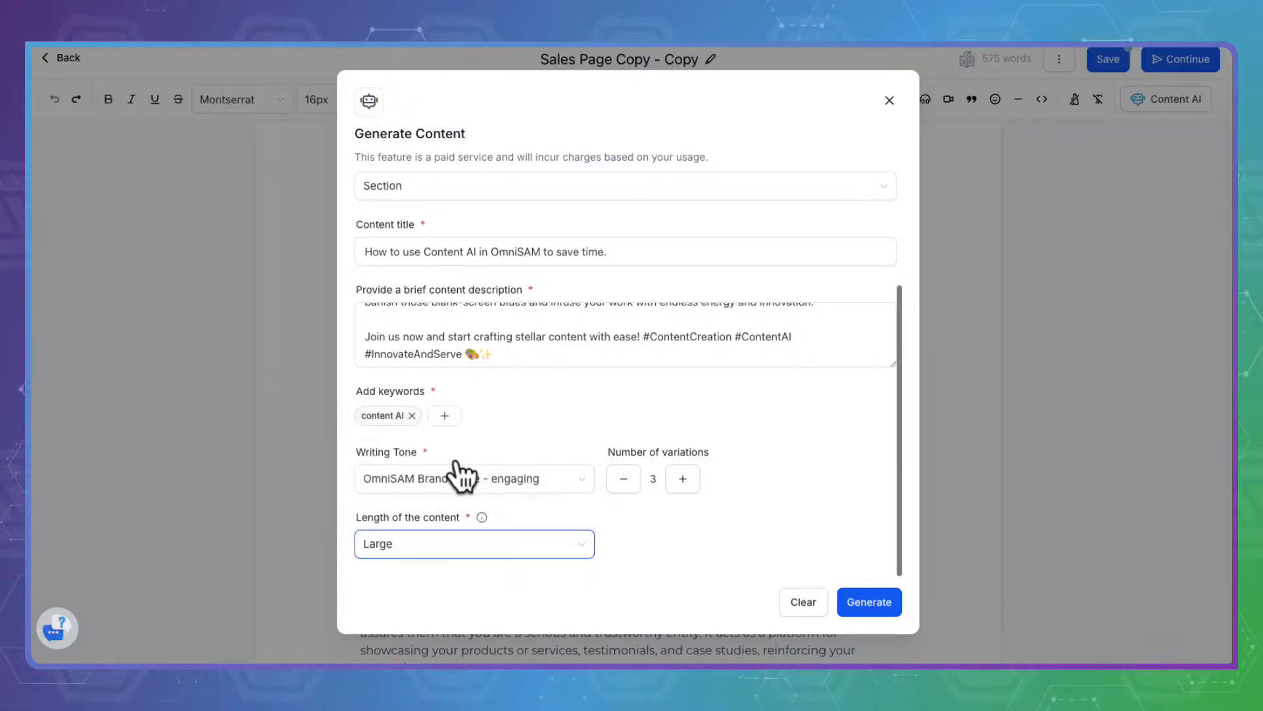
pyautogui.click(895, 600)
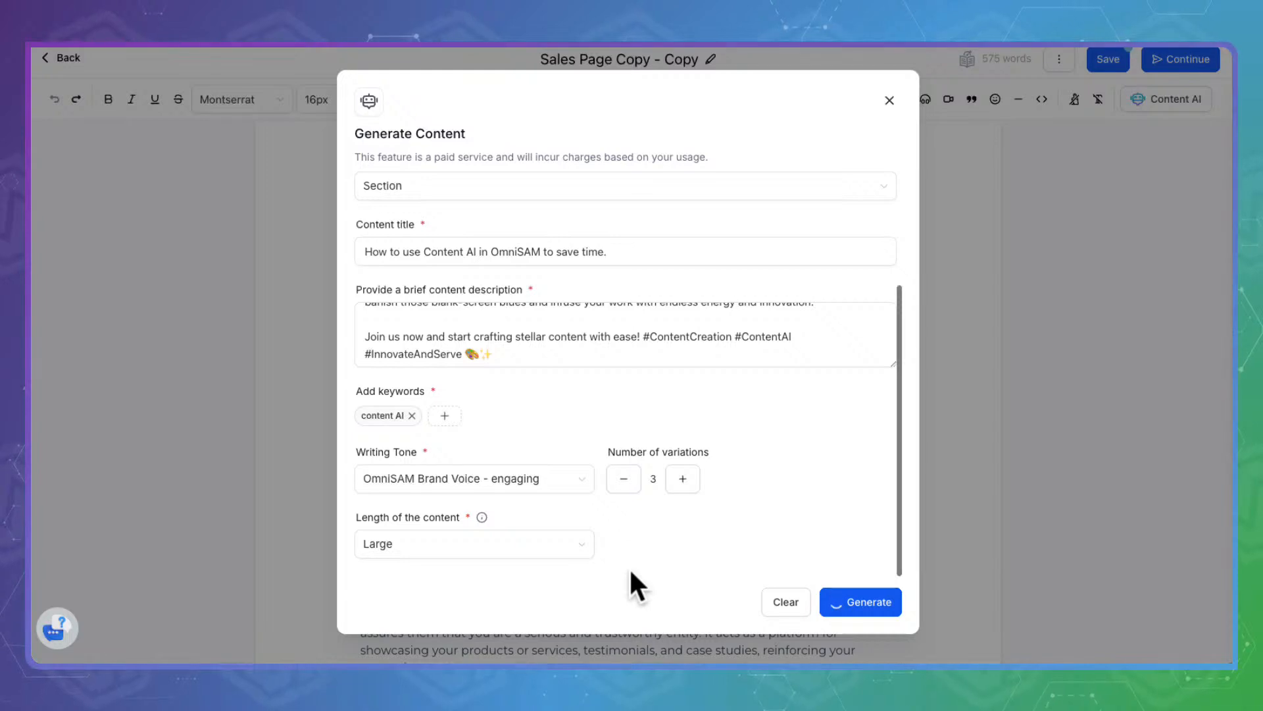
pyautogui.click(721, 310)
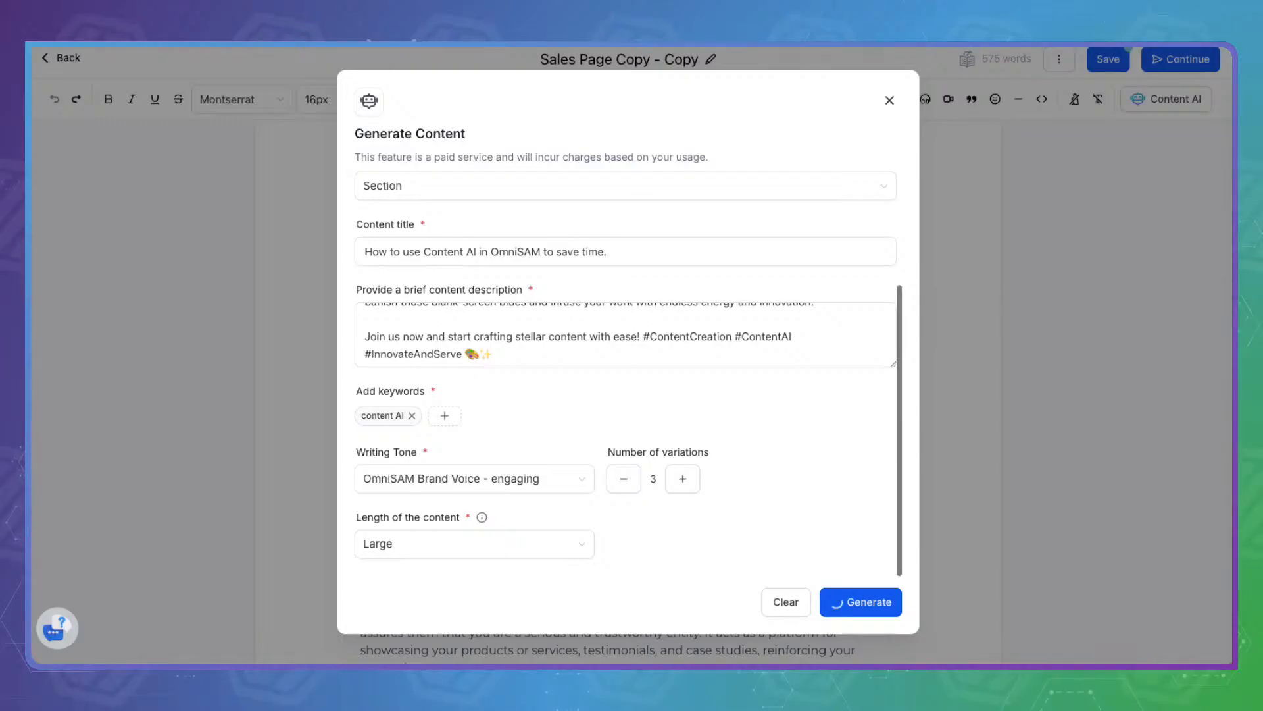
# - Review the generated section variations, reading through content variation 1 and comparing it with variation 2
pyautogui.scroll(-4, 347, 334)
pyautogui.scroll(2, 341, 355)
pyautogui.scroll(-6, 342, 355)
pyautogui.scroll(2, 342, 355)
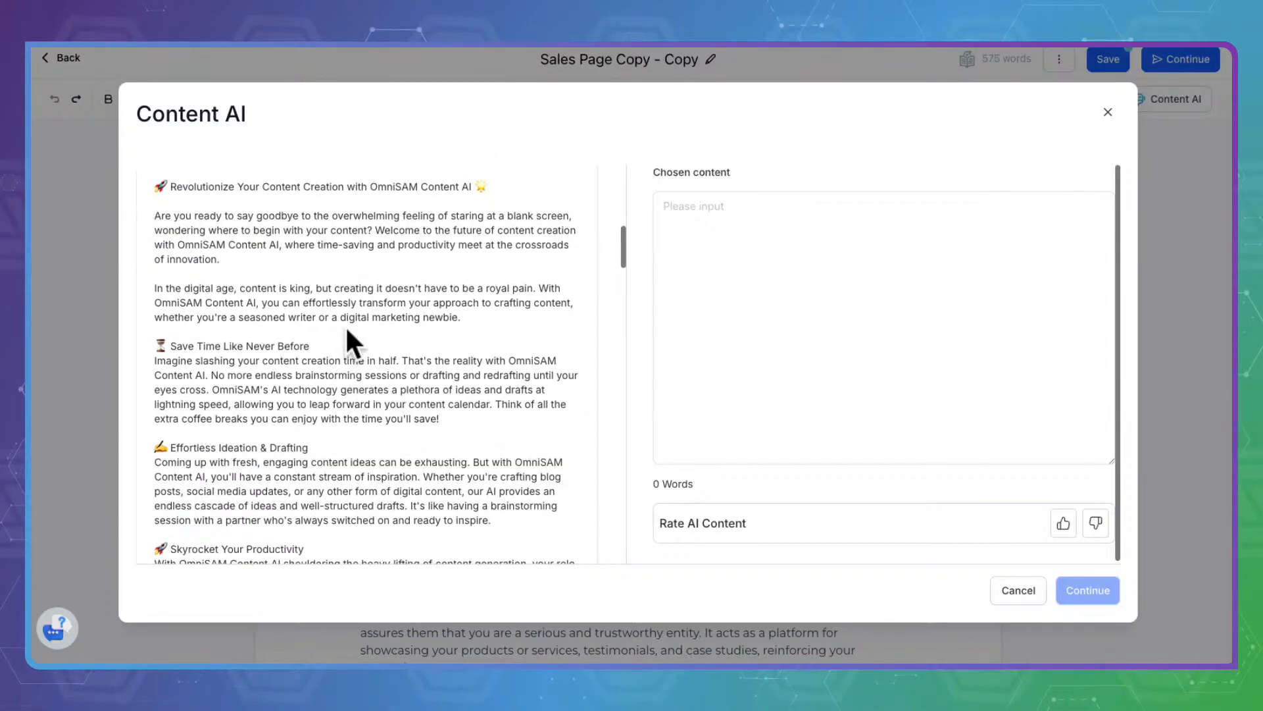
pyautogui.scroll(-8, 315, 334)
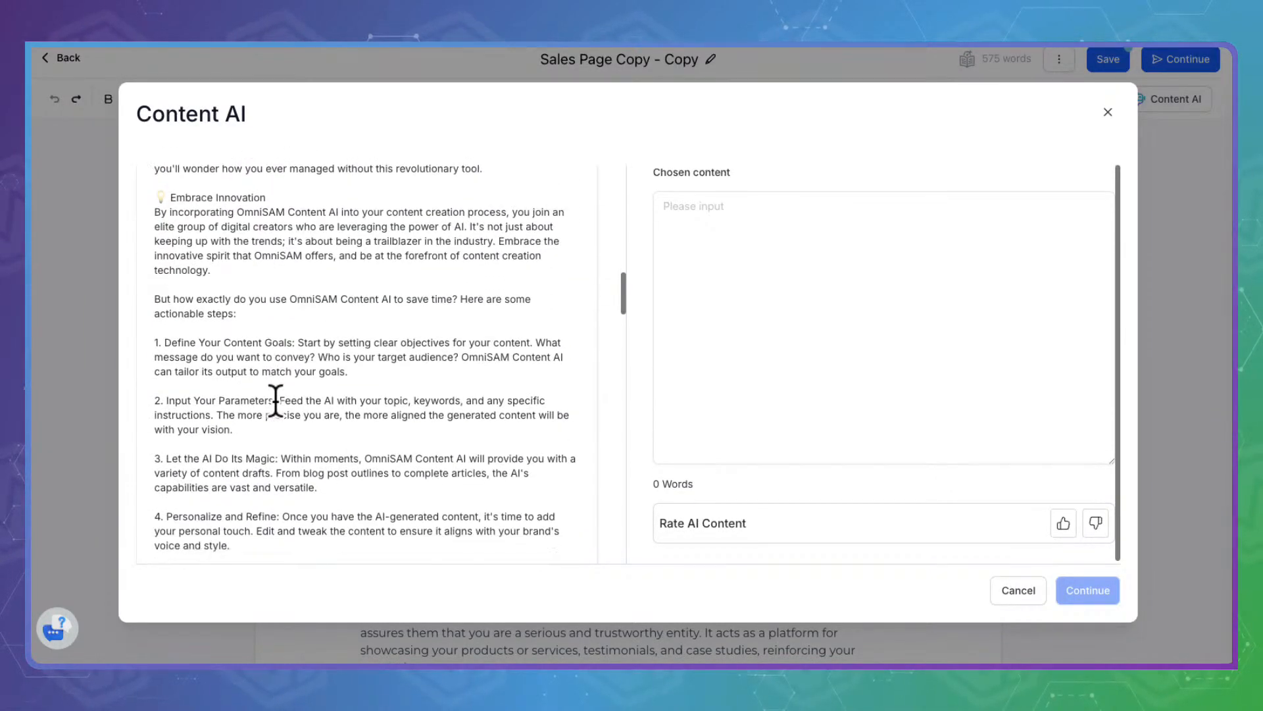
pyautogui.scroll(-5, 276, 400)
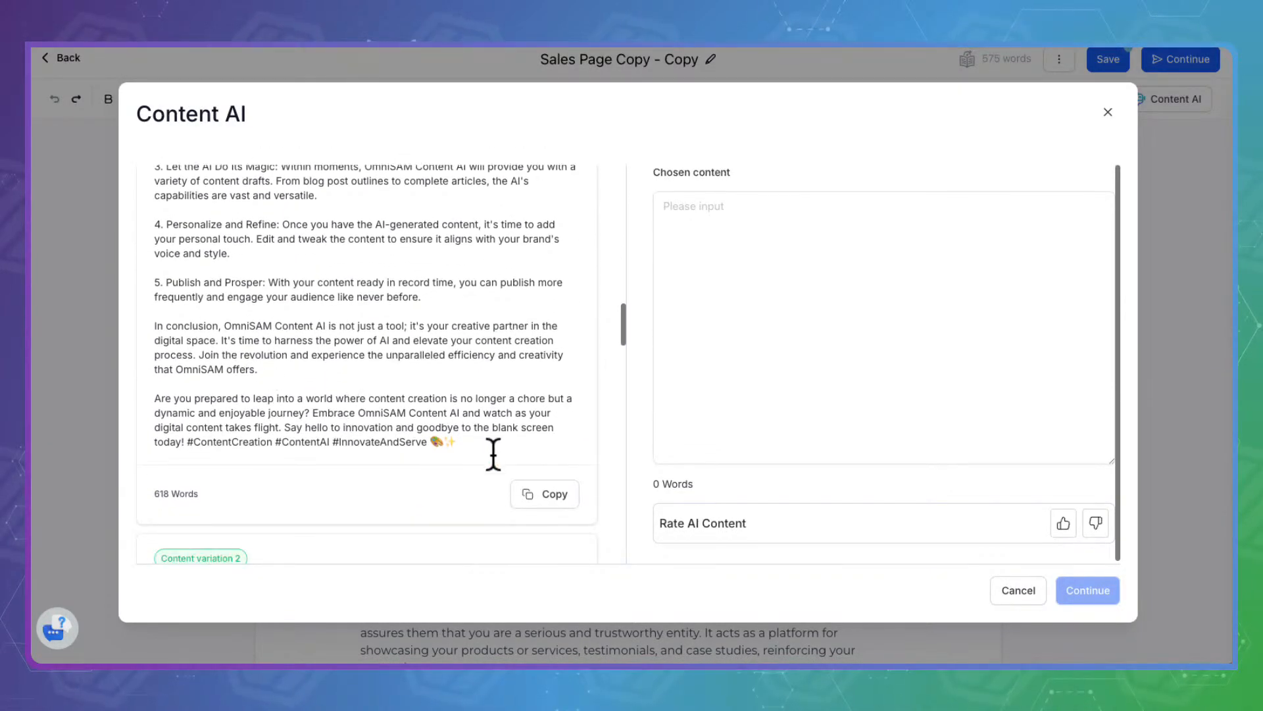
pyautogui.scroll(-10, 375, 412)
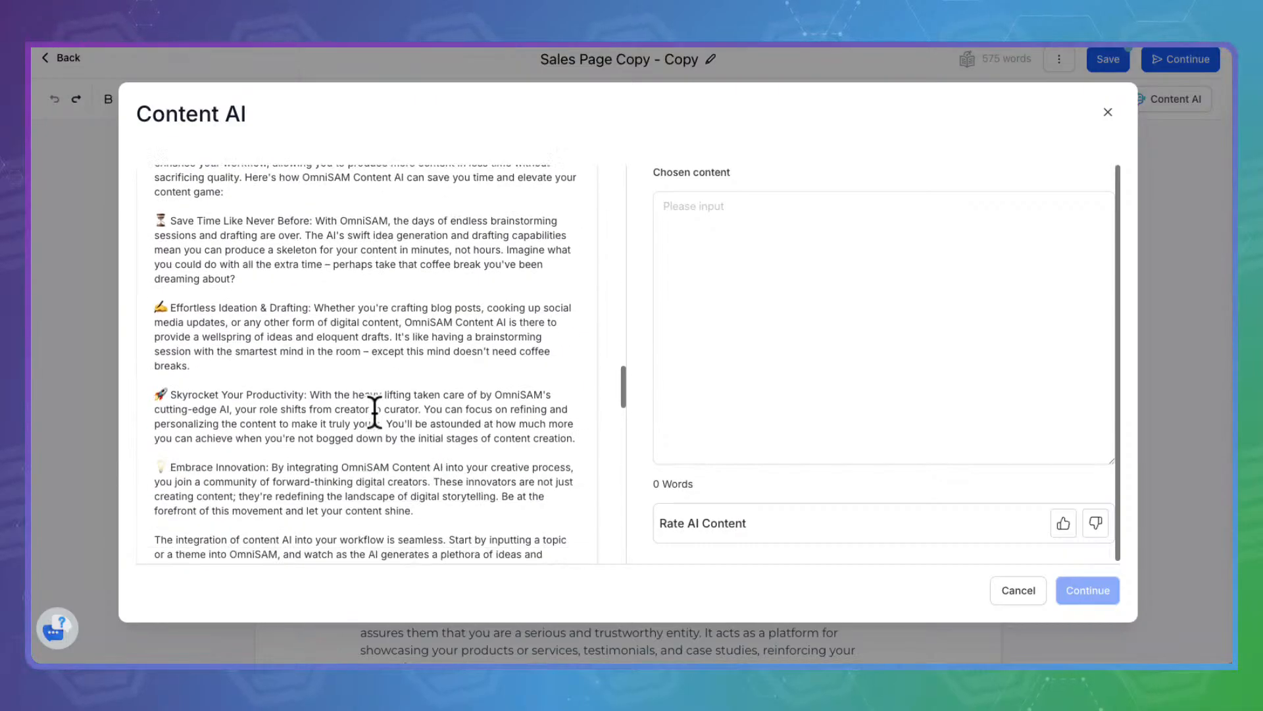
pyautogui.scroll(-5, 374, 412)
pyautogui.scroll(5, 369, 428)
pyautogui.scroll(10, 369, 417)
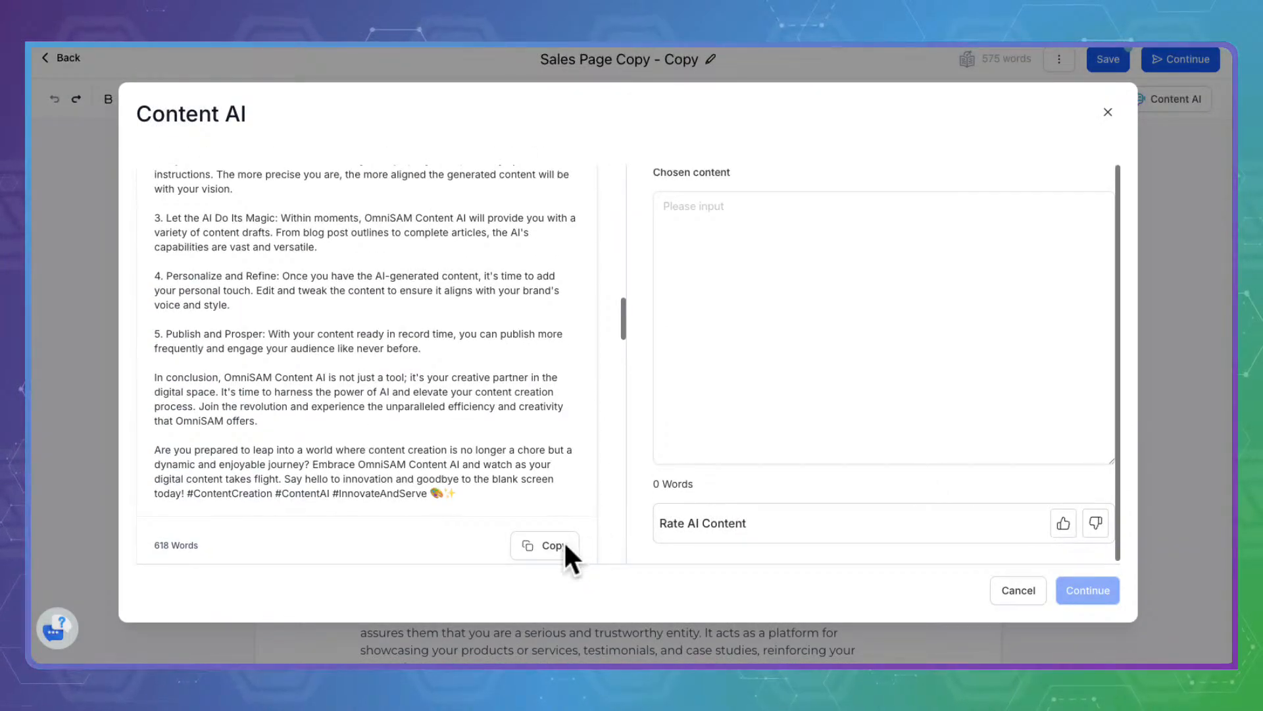
# - Copy content variation 1 into the chosen content and try to add it to the sales page document
pyautogui.click(560, 538)
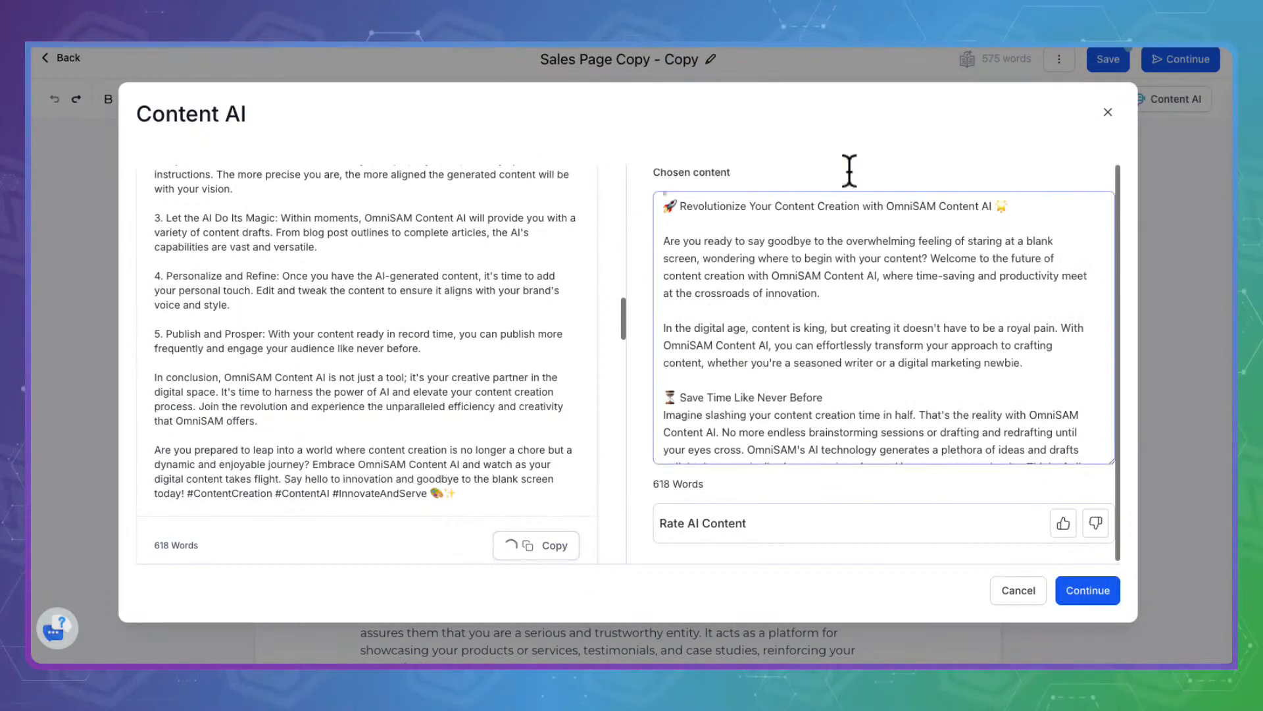
pyautogui.click(798, 295)
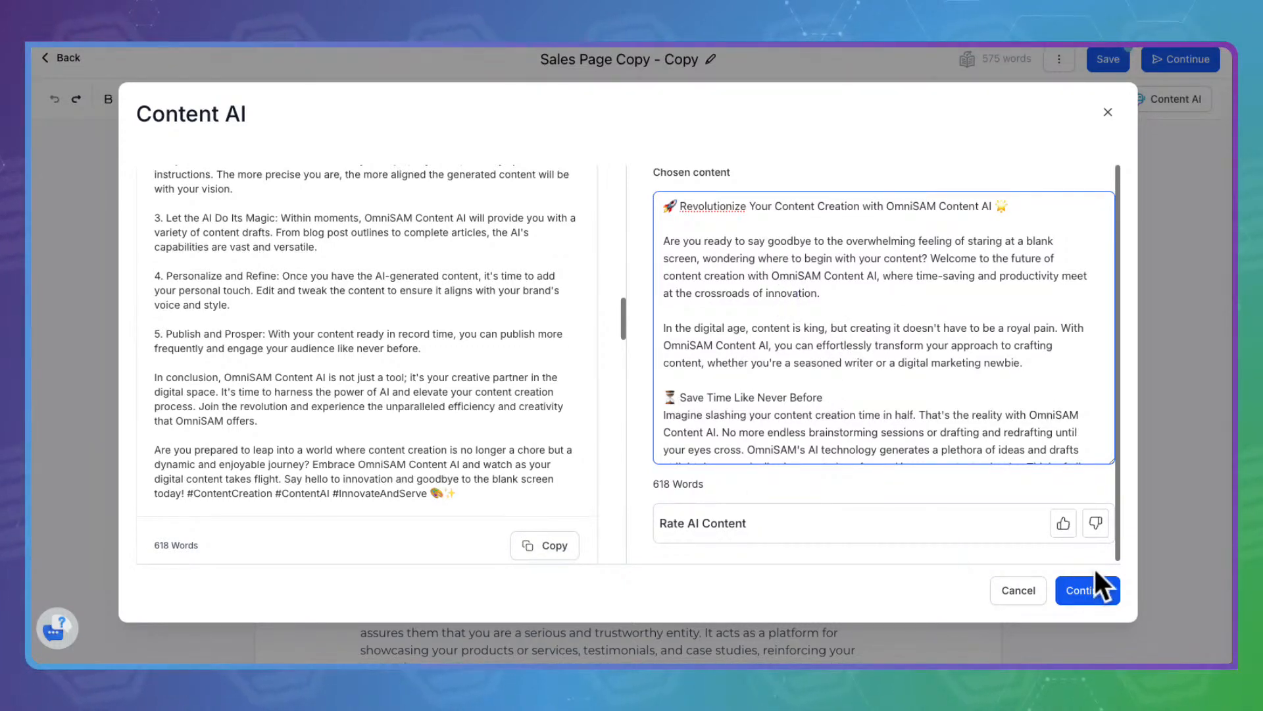
pyautogui.click(1106, 589)
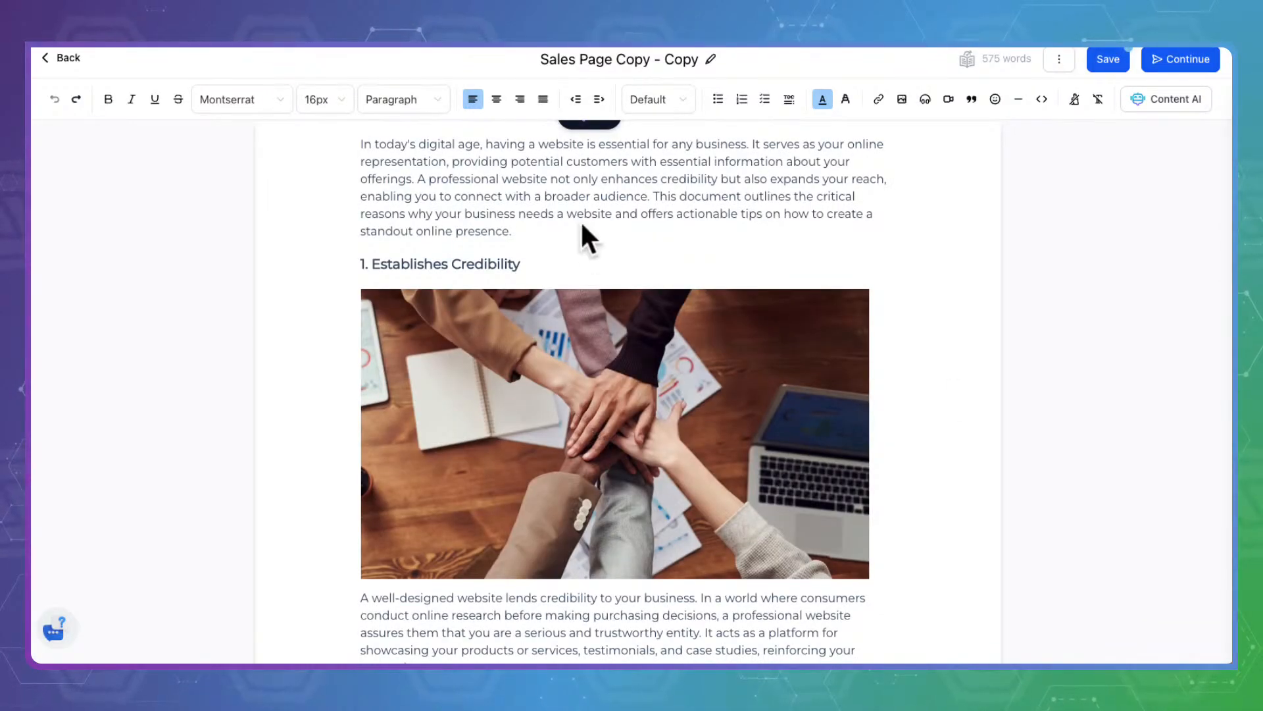
pyautogui.scroll(-6, 561, 531)
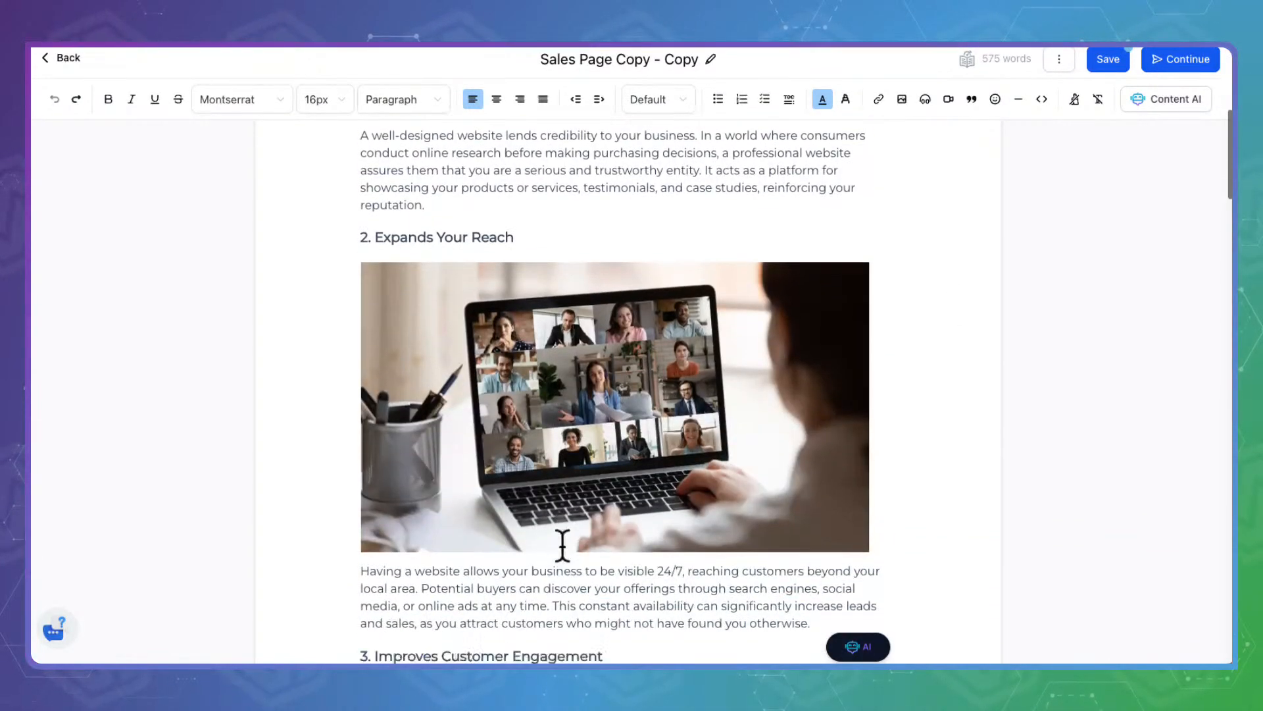
pyautogui.scroll(7, 563, 545)
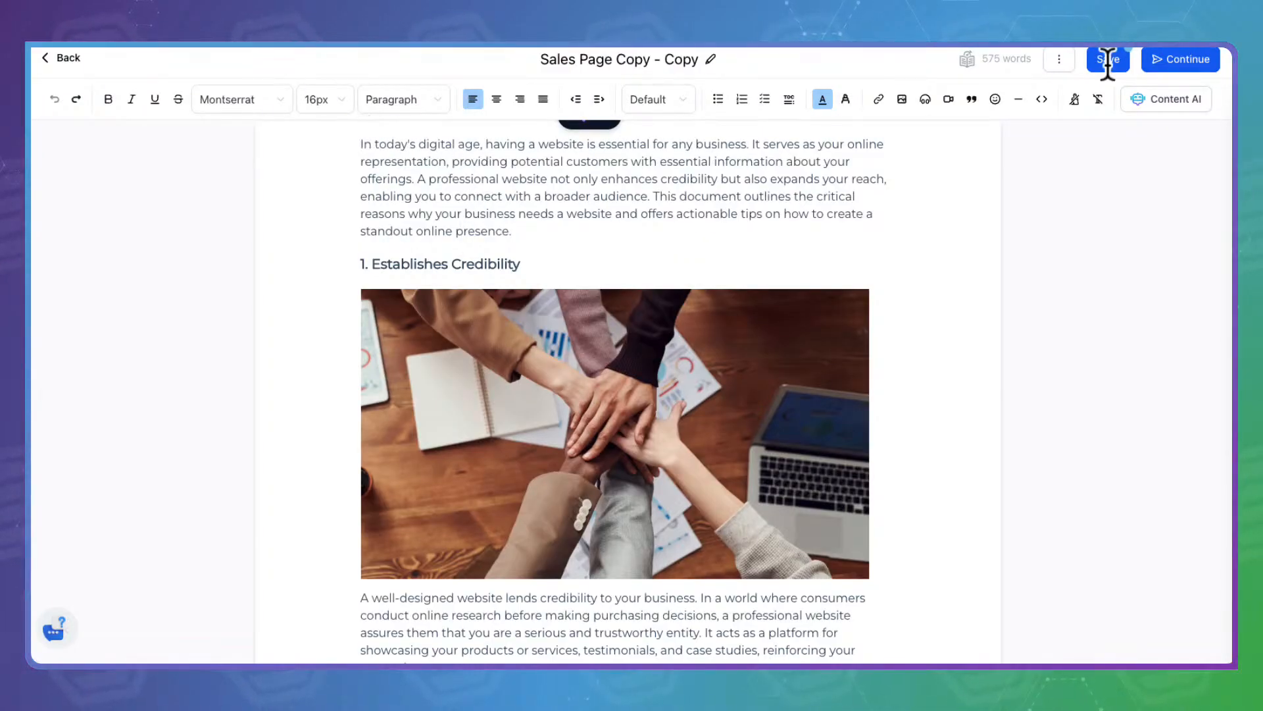
# - Reopen the Content AI results, select all of the chosen content and try again to insert it into the document
pyautogui.click(1178, 96)
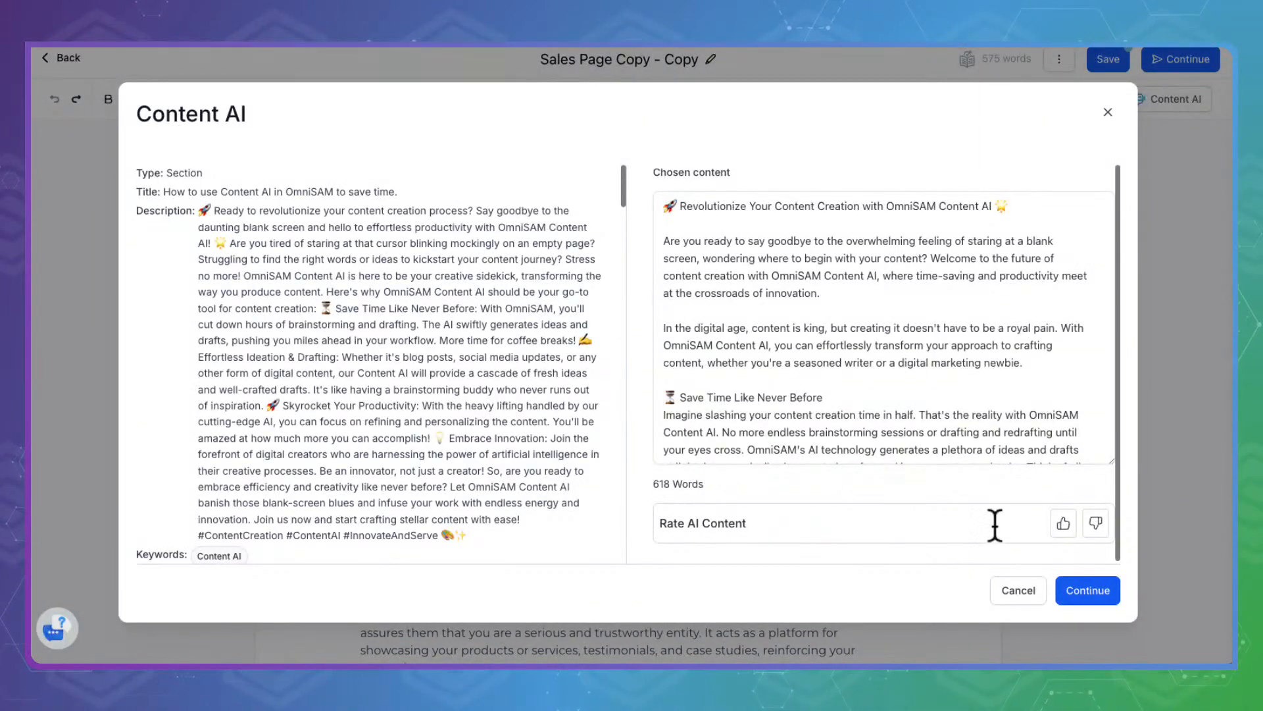
pyautogui.click(881, 326)
pyautogui.hotkey('ctrl', 'a')
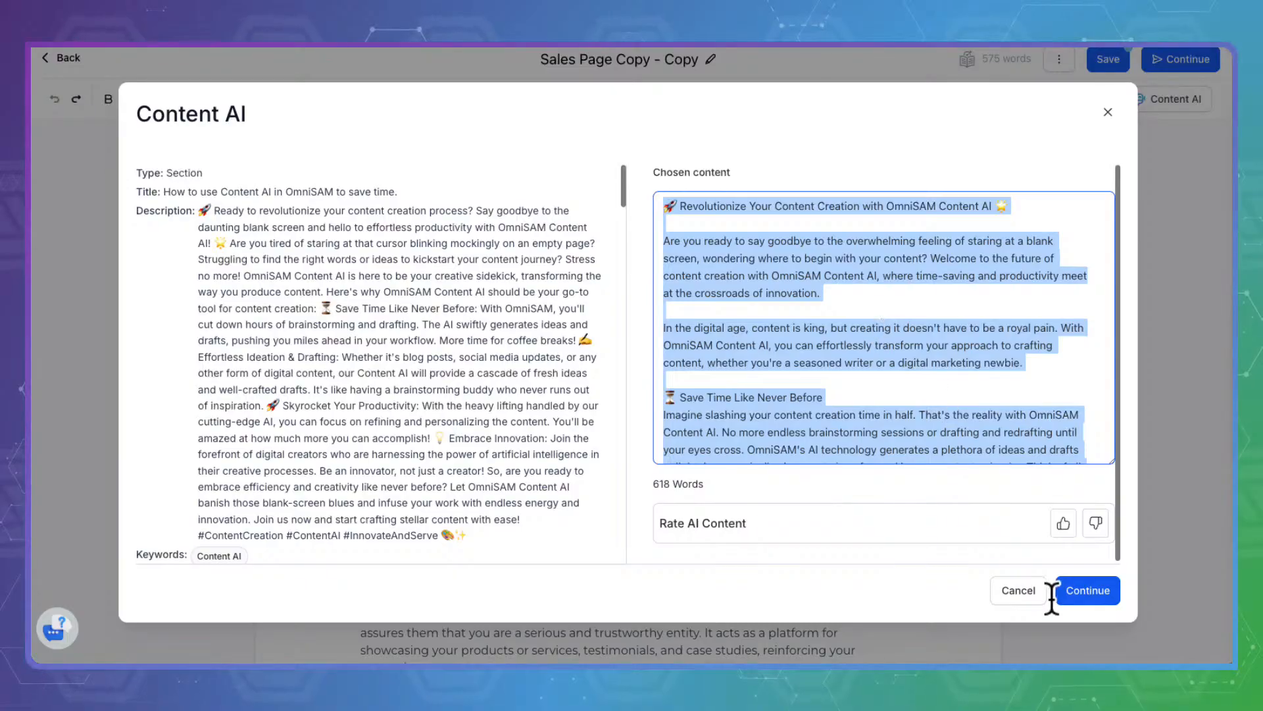
pyautogui.click(1092, 590)
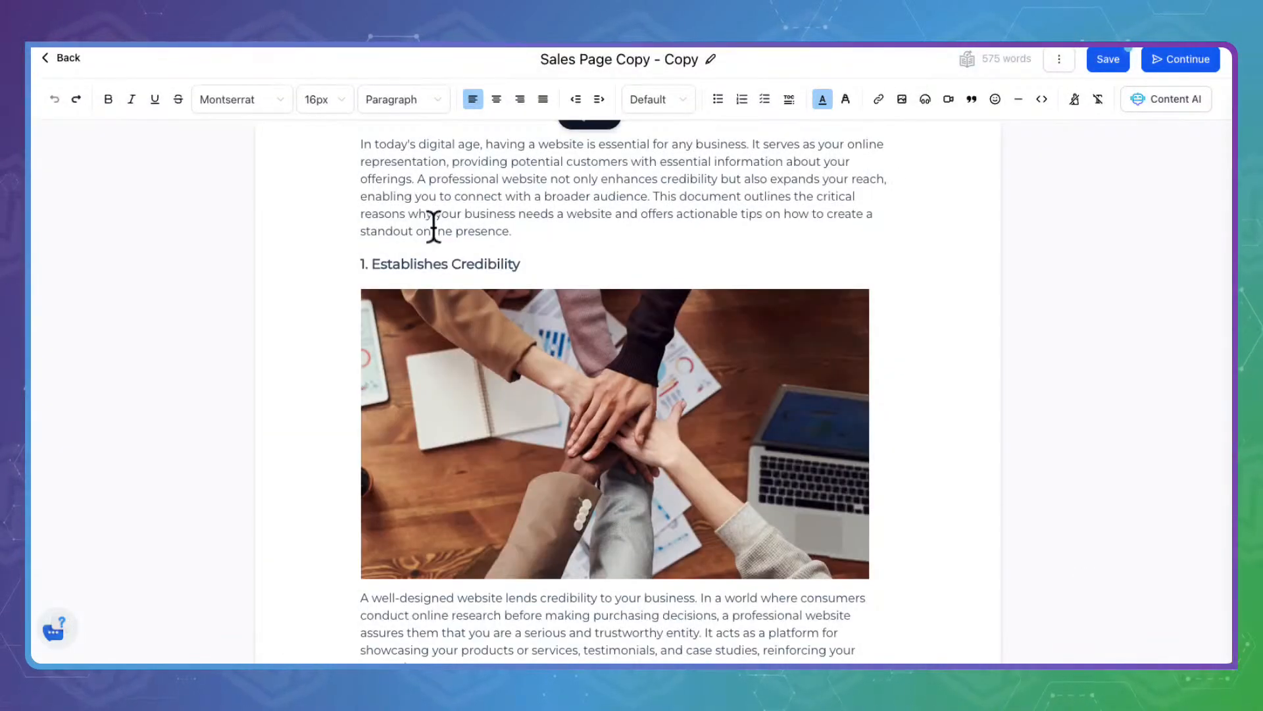
# - Try to replace the introductory paragraph above "1. Establishes Credibility" with the chosen Content AI text
pyautogui.moveTo(500, 227); pyautogui.dragTo(360, 124)
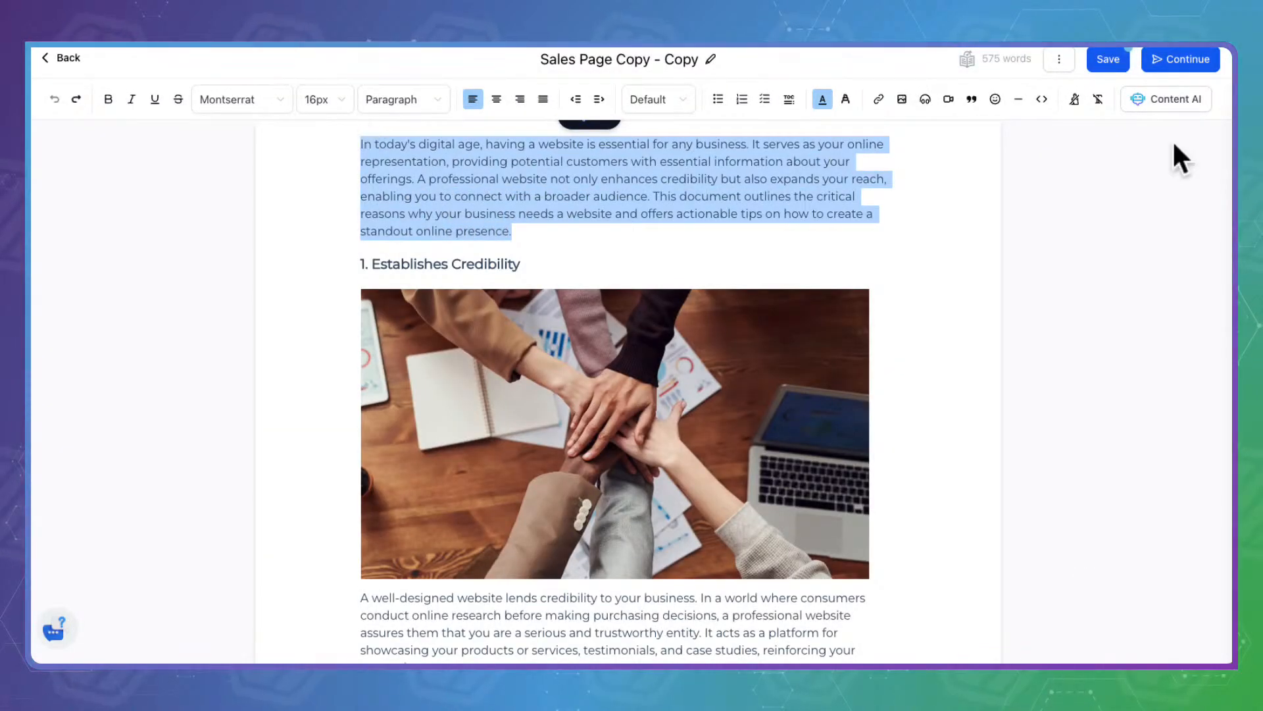
pyautogui.click(1175, 98)
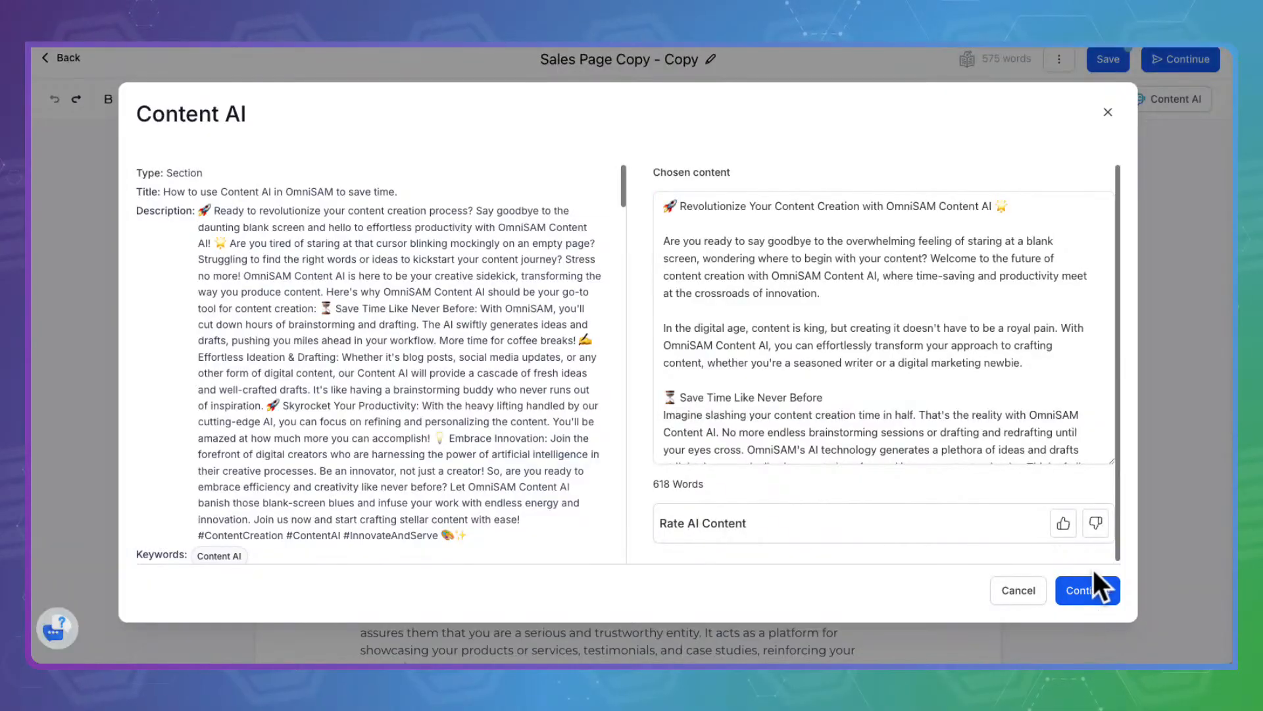
pyautogui.click(1092, 590)
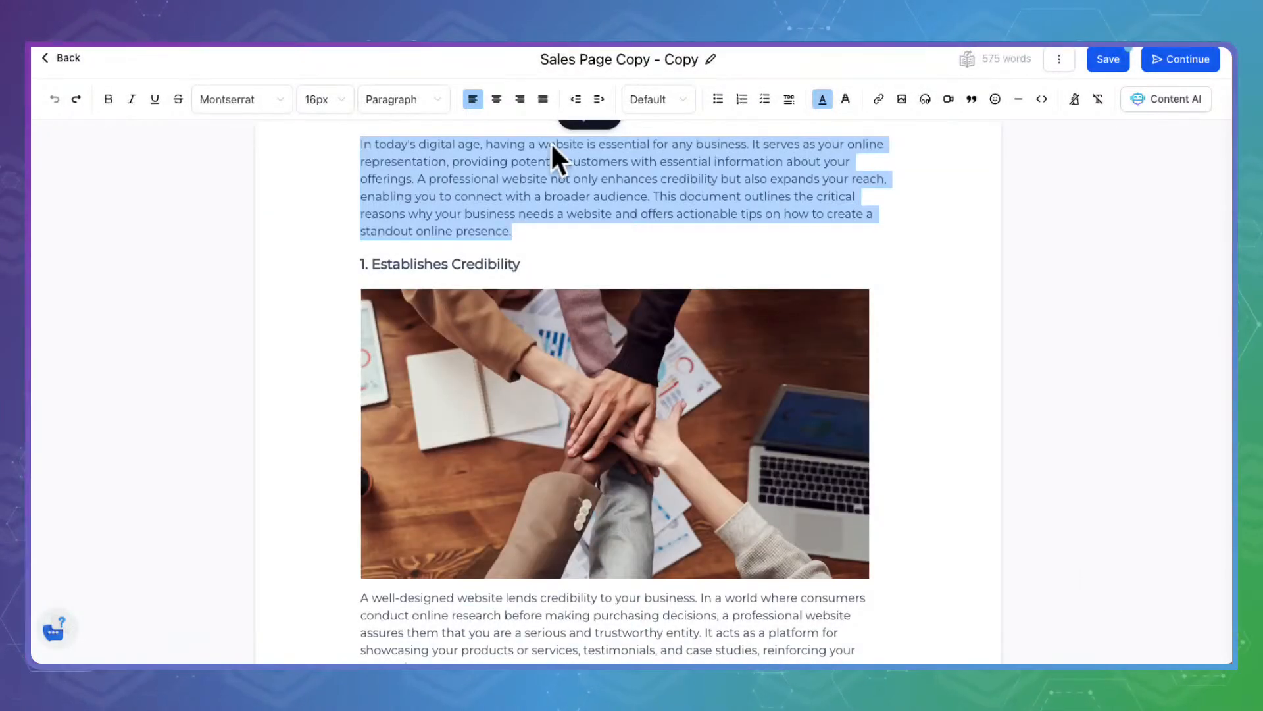
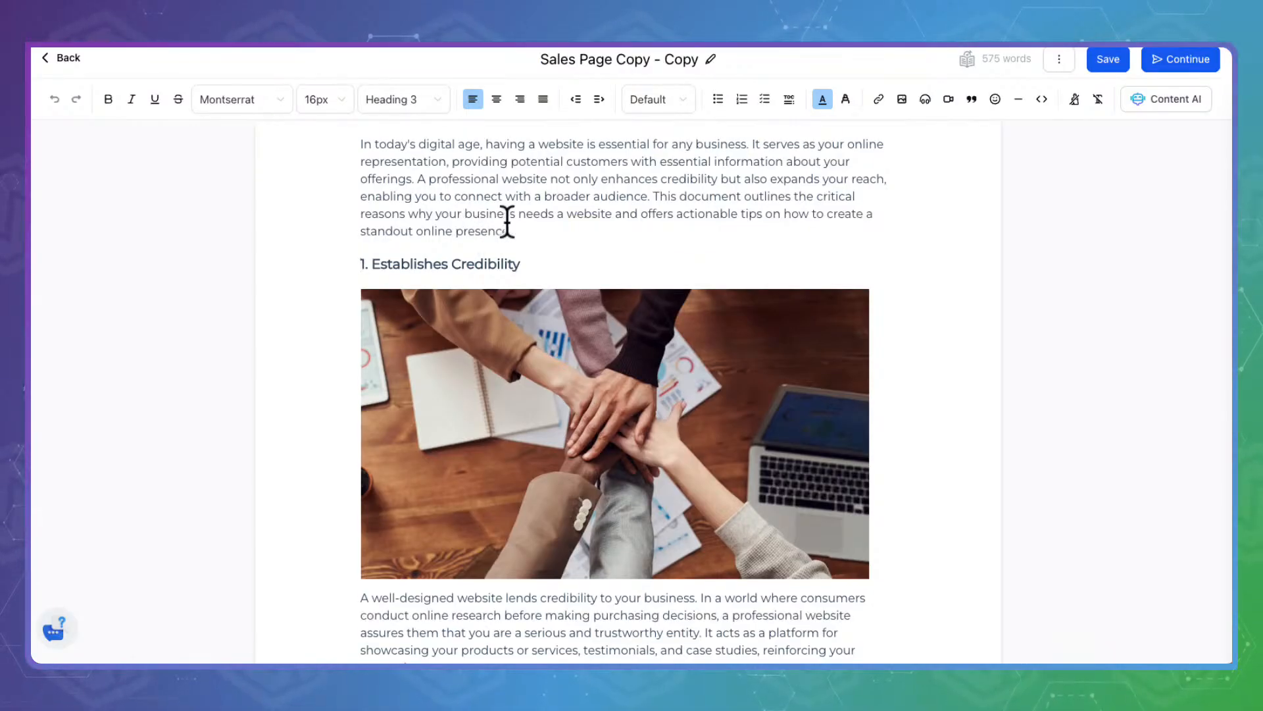
# - Select the document's introductory paragraph and replace it with the full chosen content from Content AI
pyautogui.moveTo(527, 219); pyautogui.dragTo(381, 130)
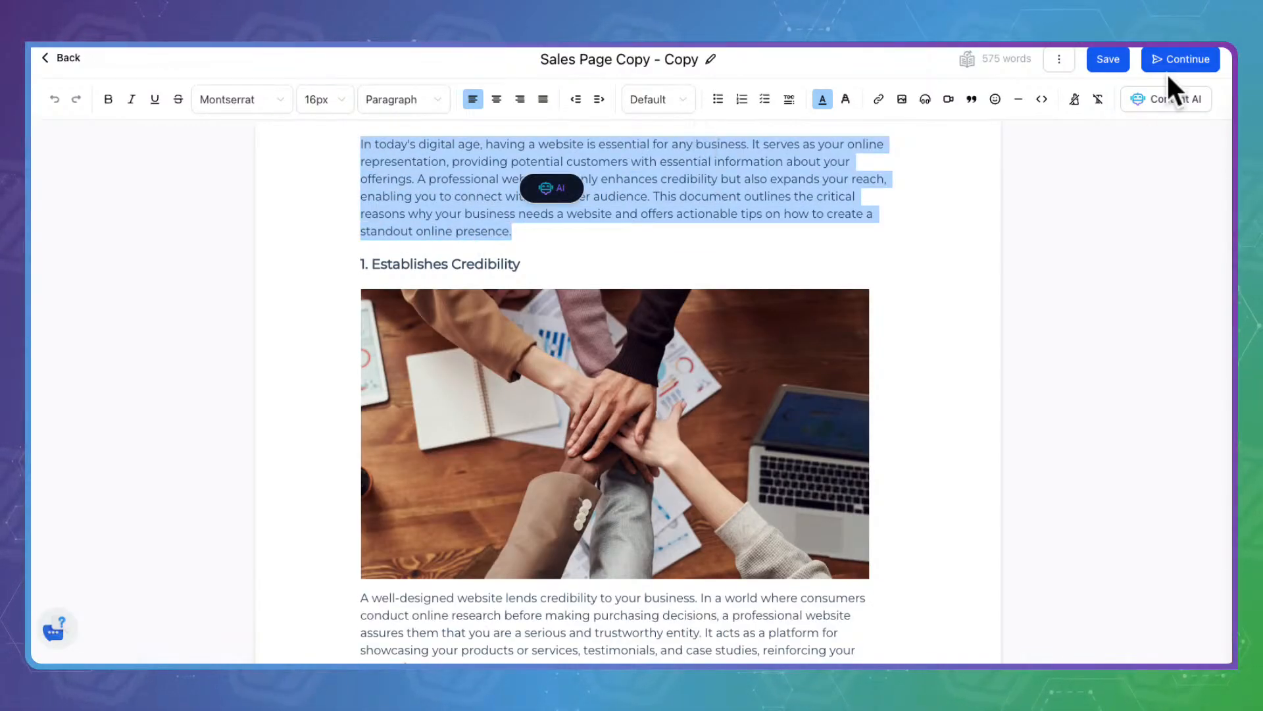
pyautogui.click(1177, 91)
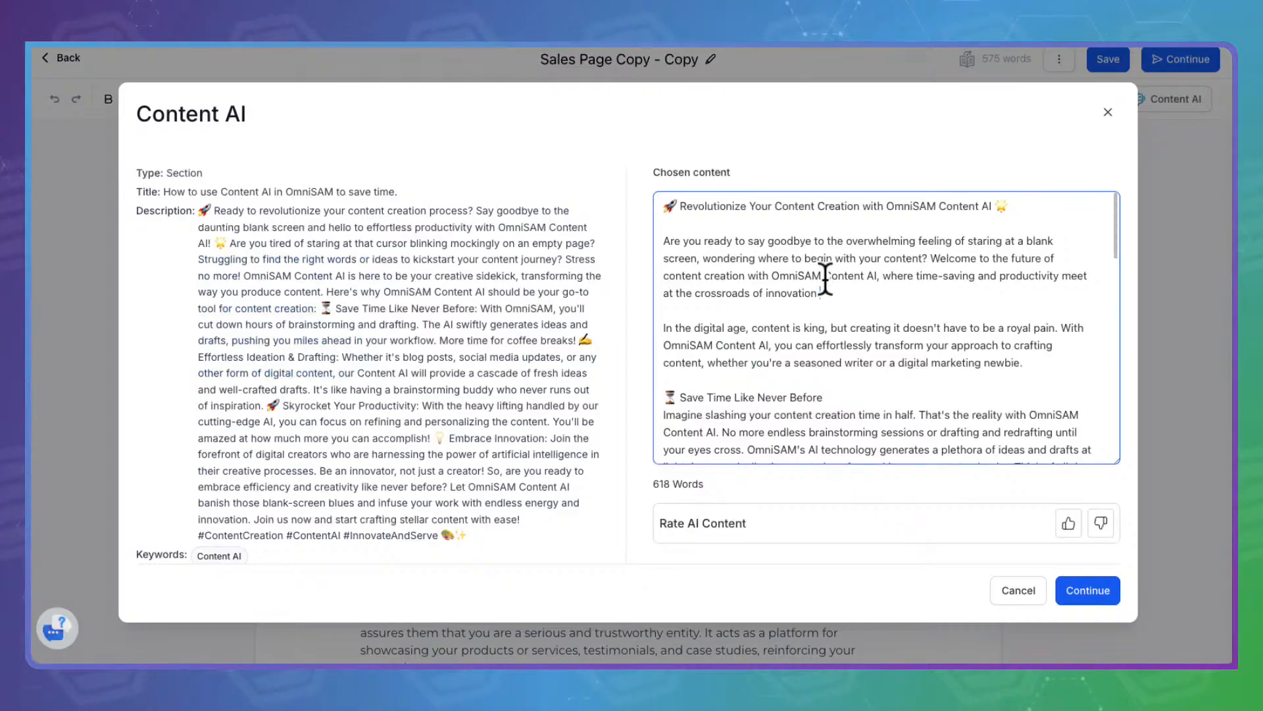
pyautogui.hotkey('ctrl', 'a')
pyautogui.click(1106, 589)
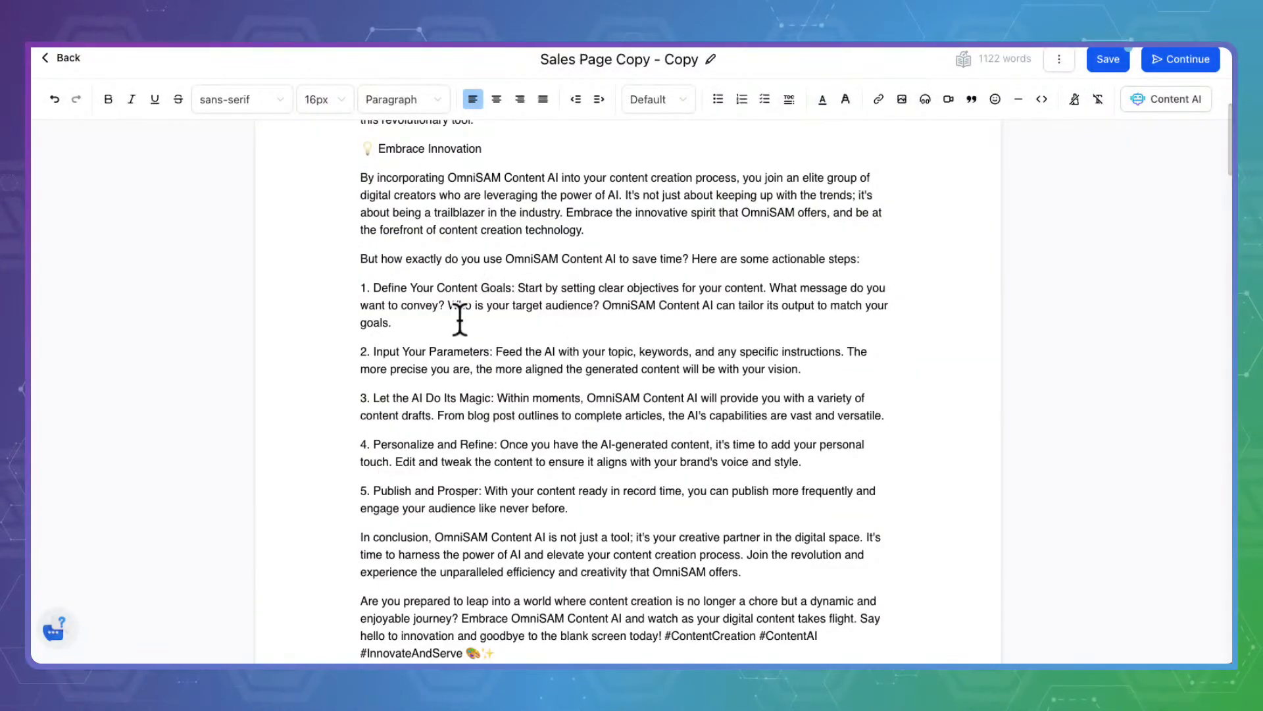
# - Change "Revolutionize" to "Revolutionise" in the opening heading of the inserted text
pyautogui.scroll(8, 460, 321)
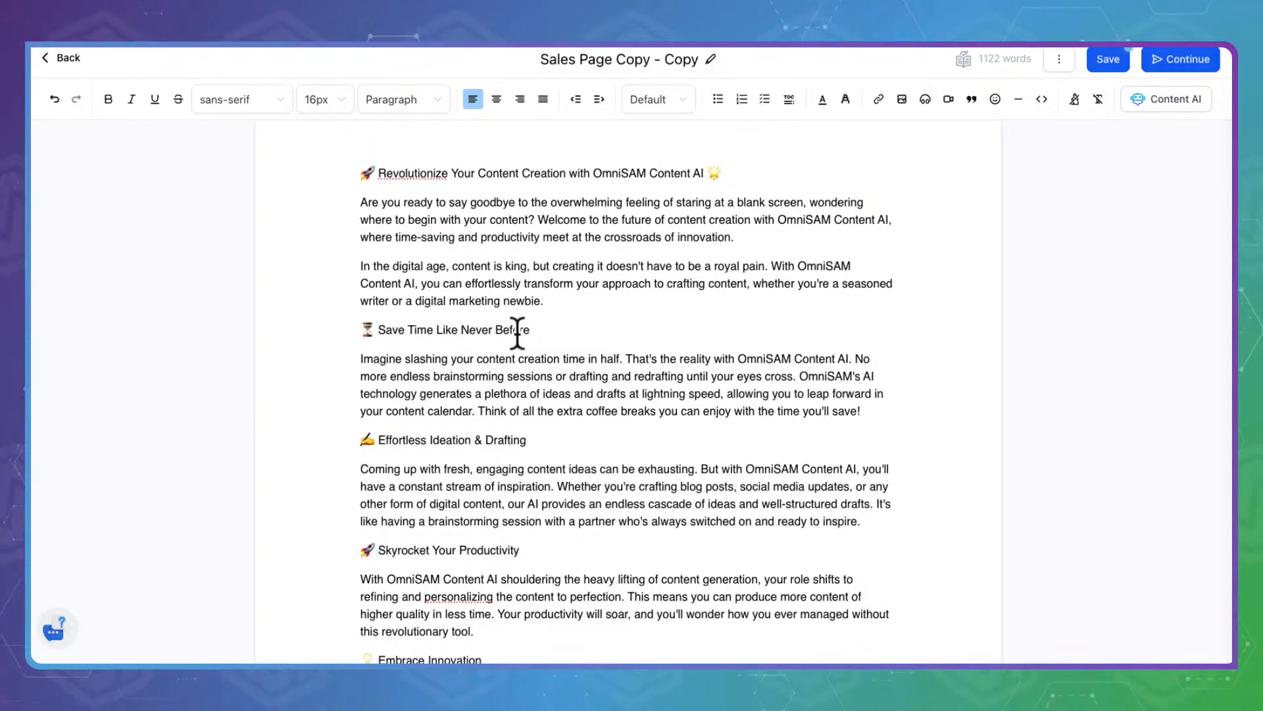
pyautogui.click(443, 167)
pyautogui.press('BackSpace')
pyautogui.write('s')
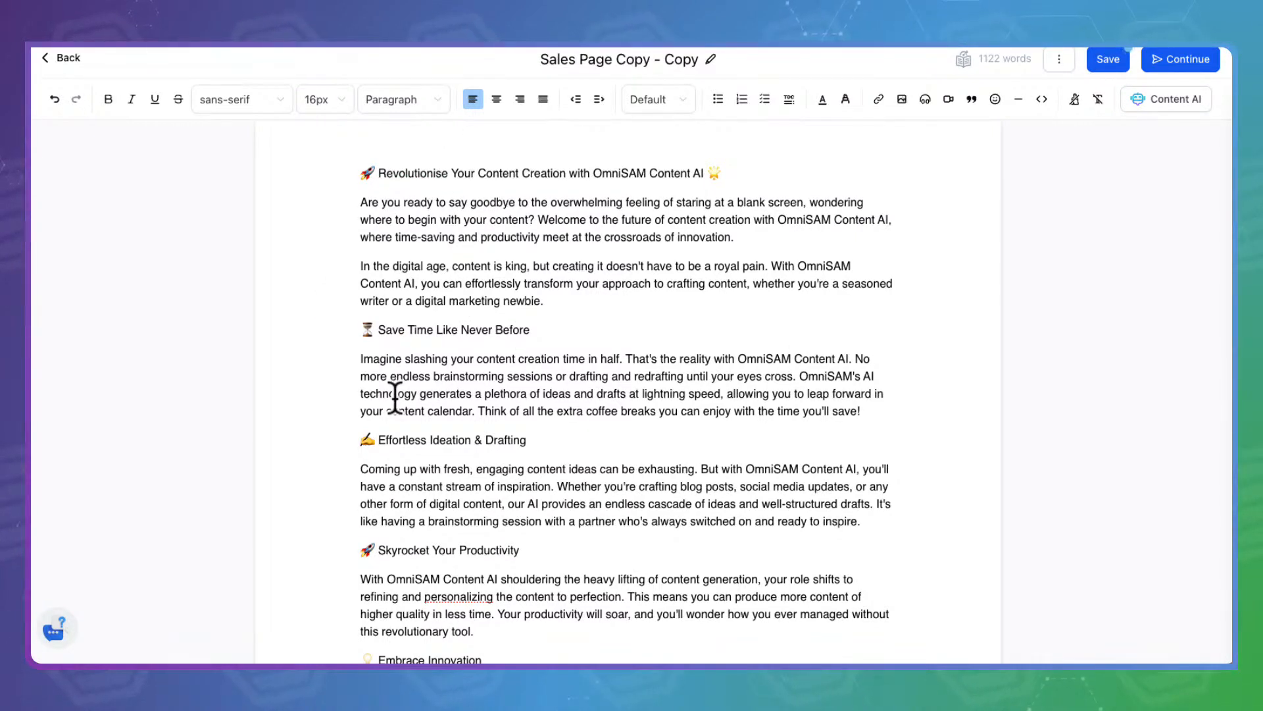
# - Start inserting an image above the "Save Time Like Never Before" heading, choosing Create from Image AI as its source
pyautogui.scroll(-10, 536, 444)
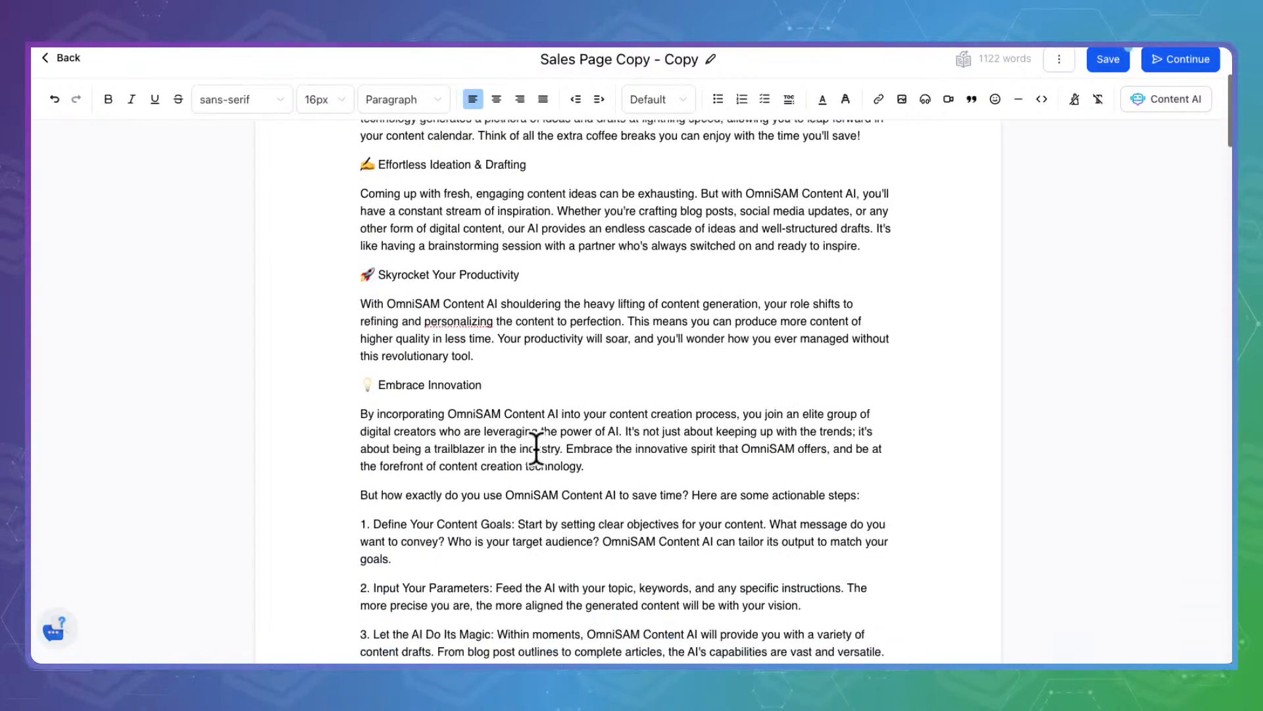
pyautogui.scroll(-4, 536, 448)
pyautogui.scroll(4, 536, 447)
pyautogui.scroll(10, 536, 447)
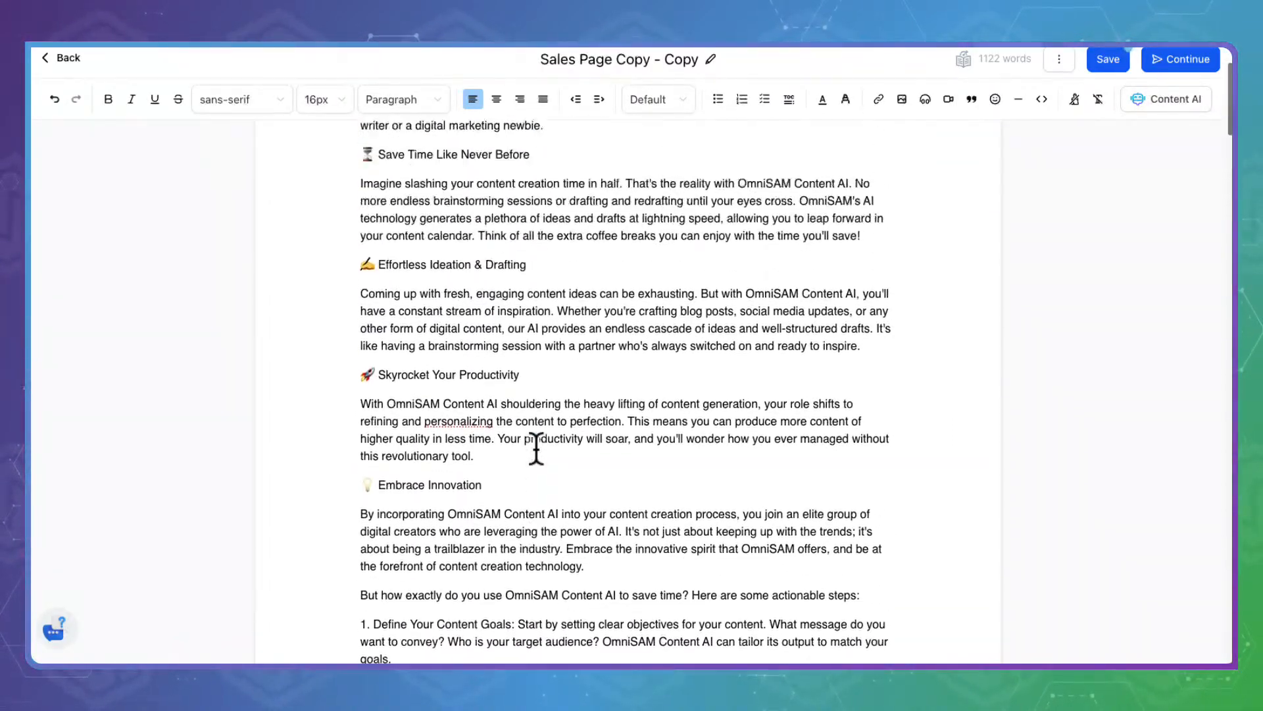
pyautogui.scroll(1, 536, 447)
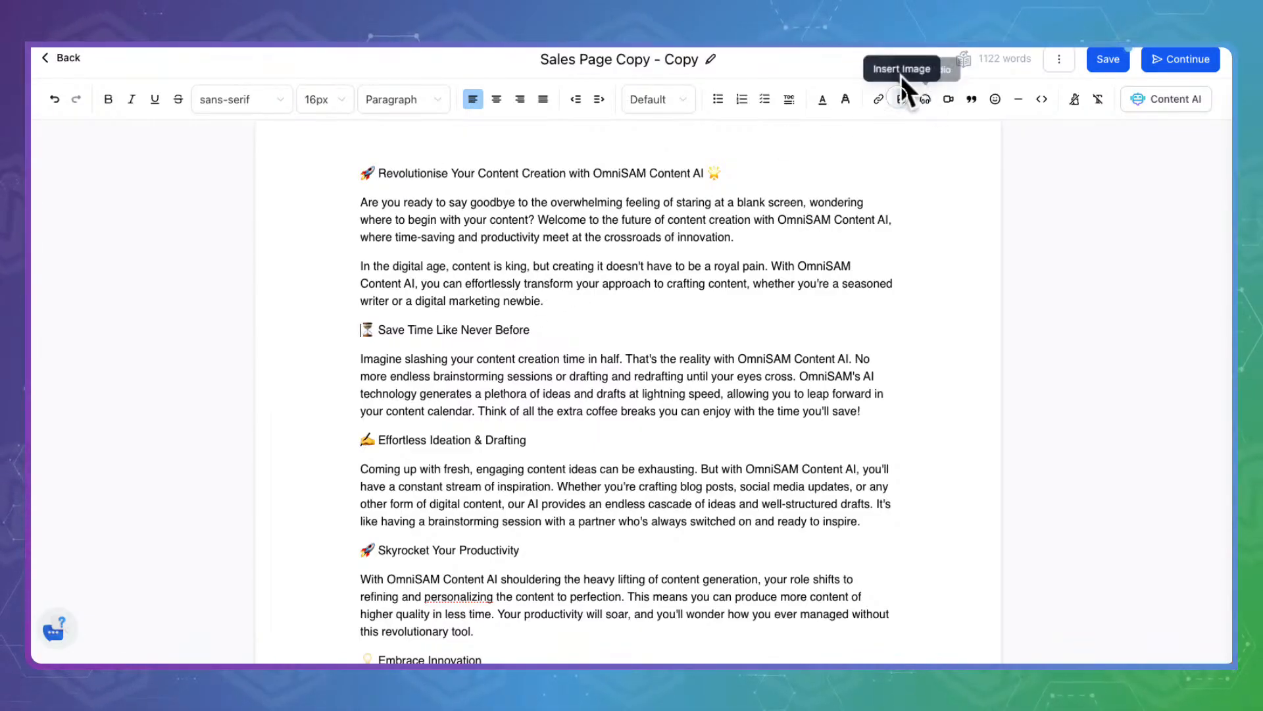
pyautogui.click(902, 98)
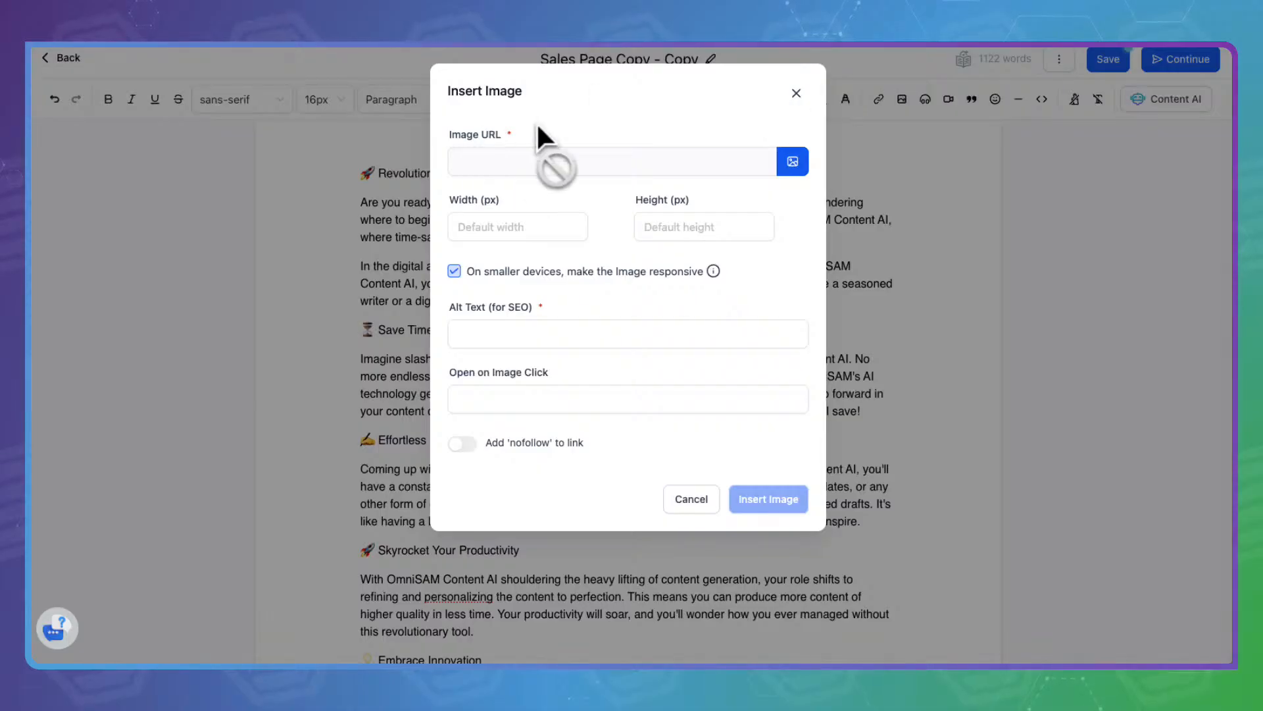
pyautogui.click(796, 156)
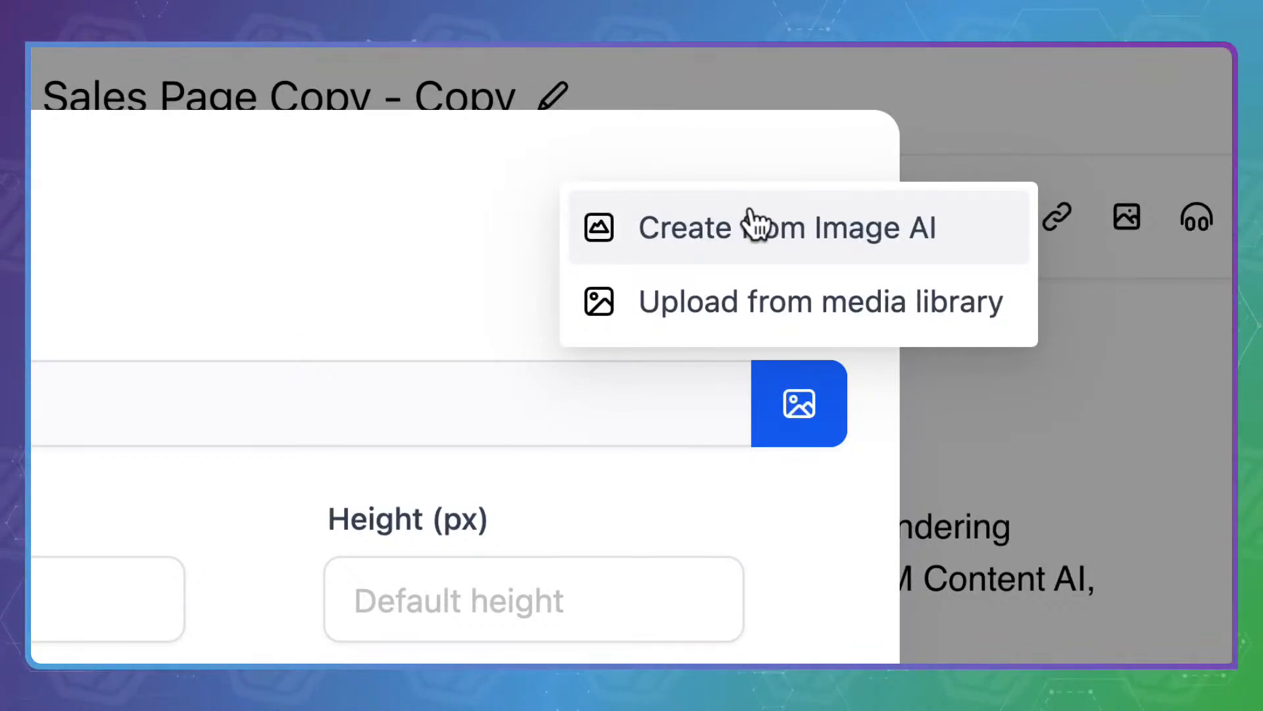
pyautogui.click(756, 223)
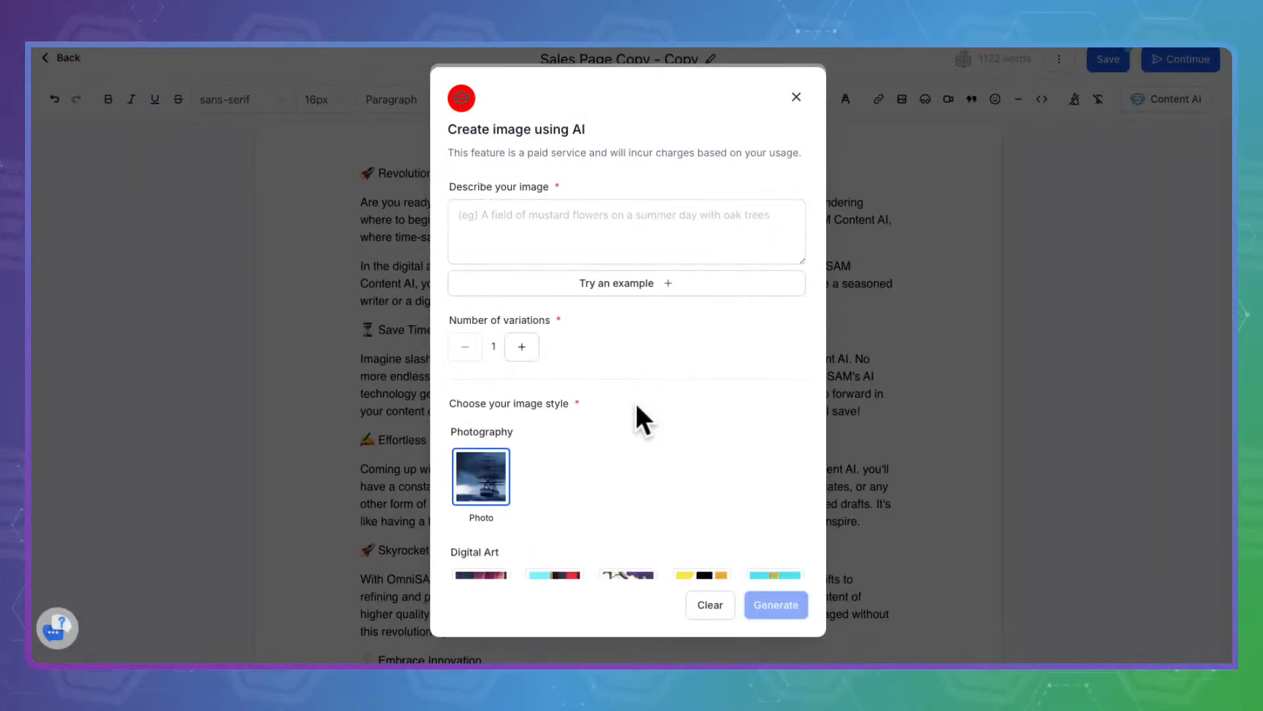
# - Paste the image description of a glowing robot assistant at a desk beside a business owner looking at finished content pieces
pyautogui.click(530, 214)
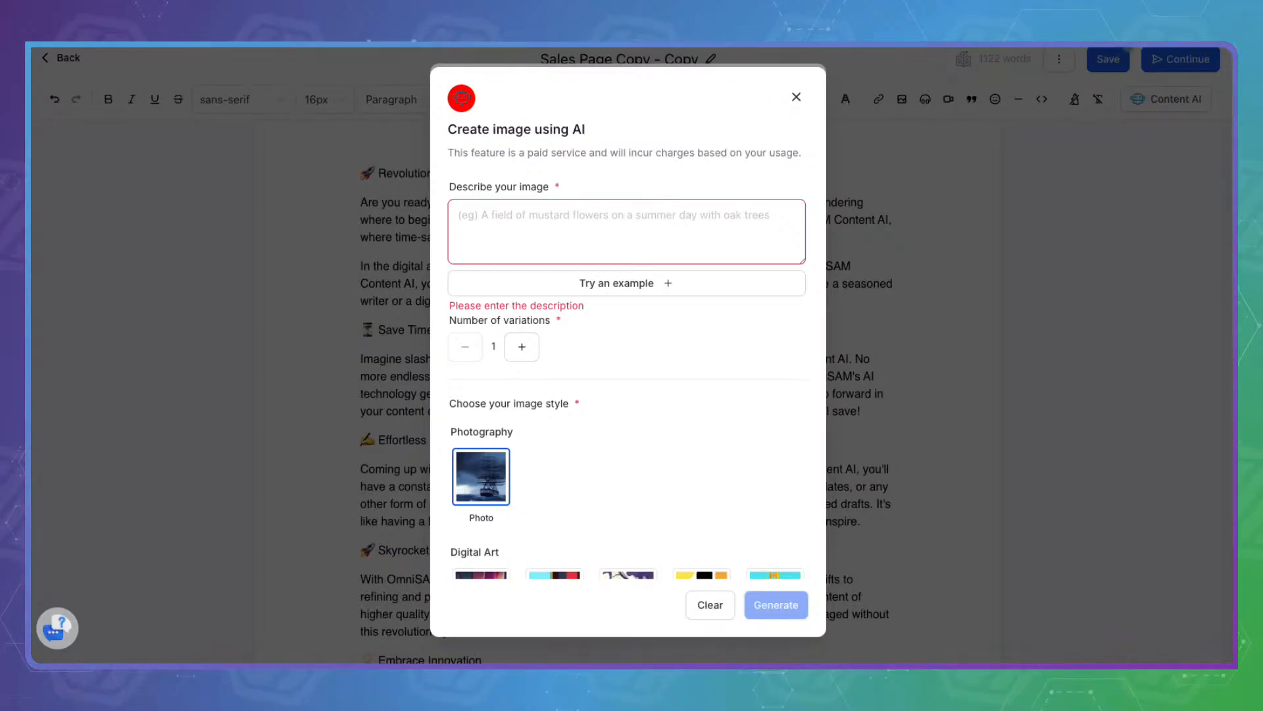
pyautogui.click(567, 204)
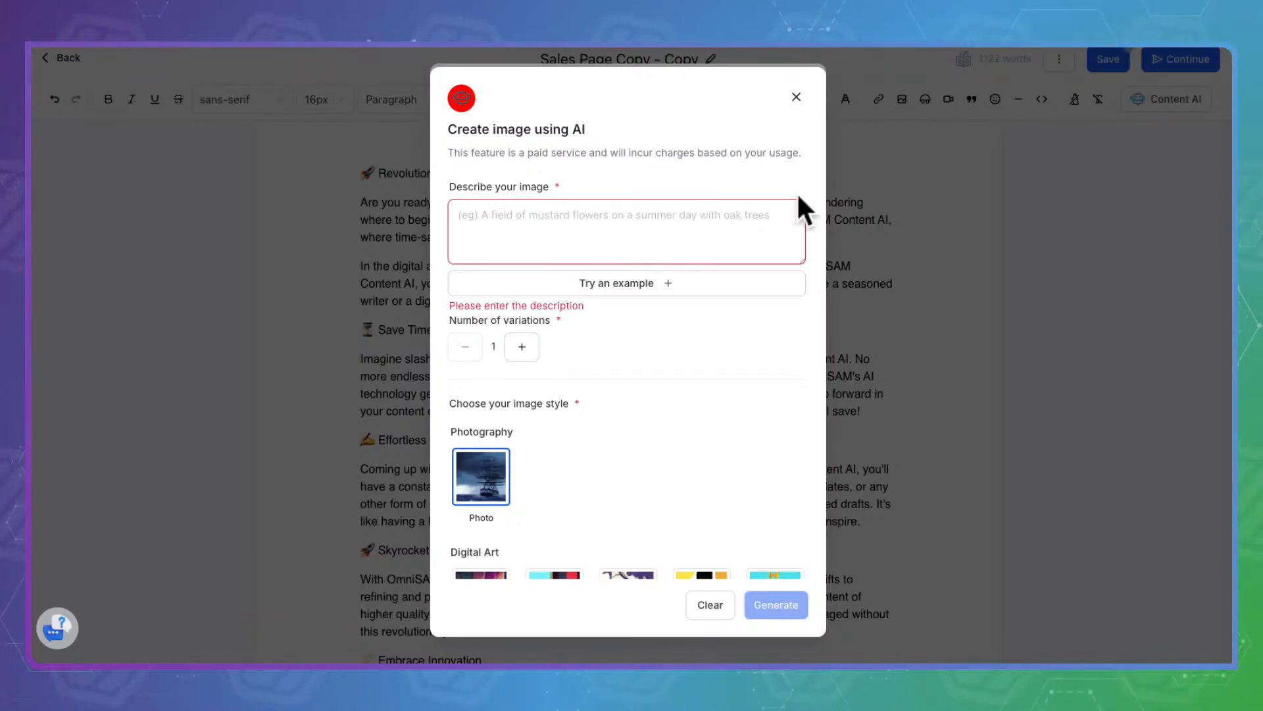
pyautogui.click(612, 211)
pyautogui.hotkey('ctrl', 'v')
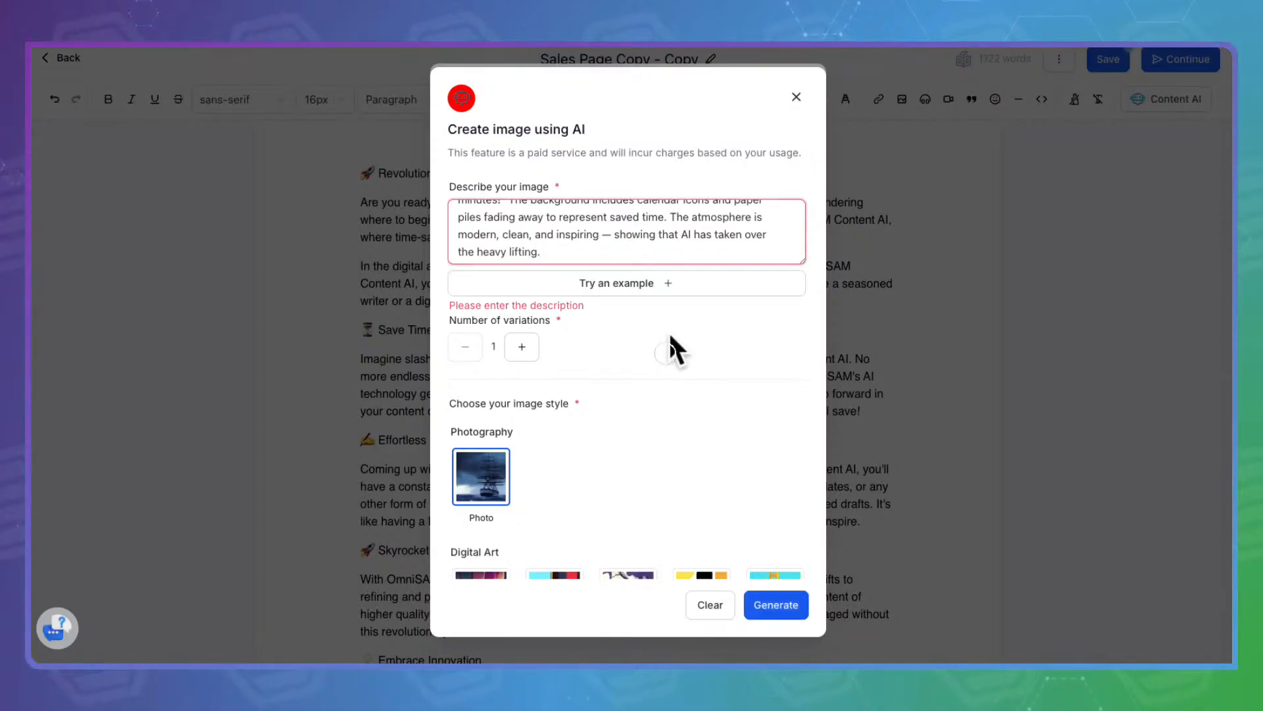
# - Generate the image in the Animated style and accept the resulting variation for insertion
pyautogui.scroll(-3, 670, 337)
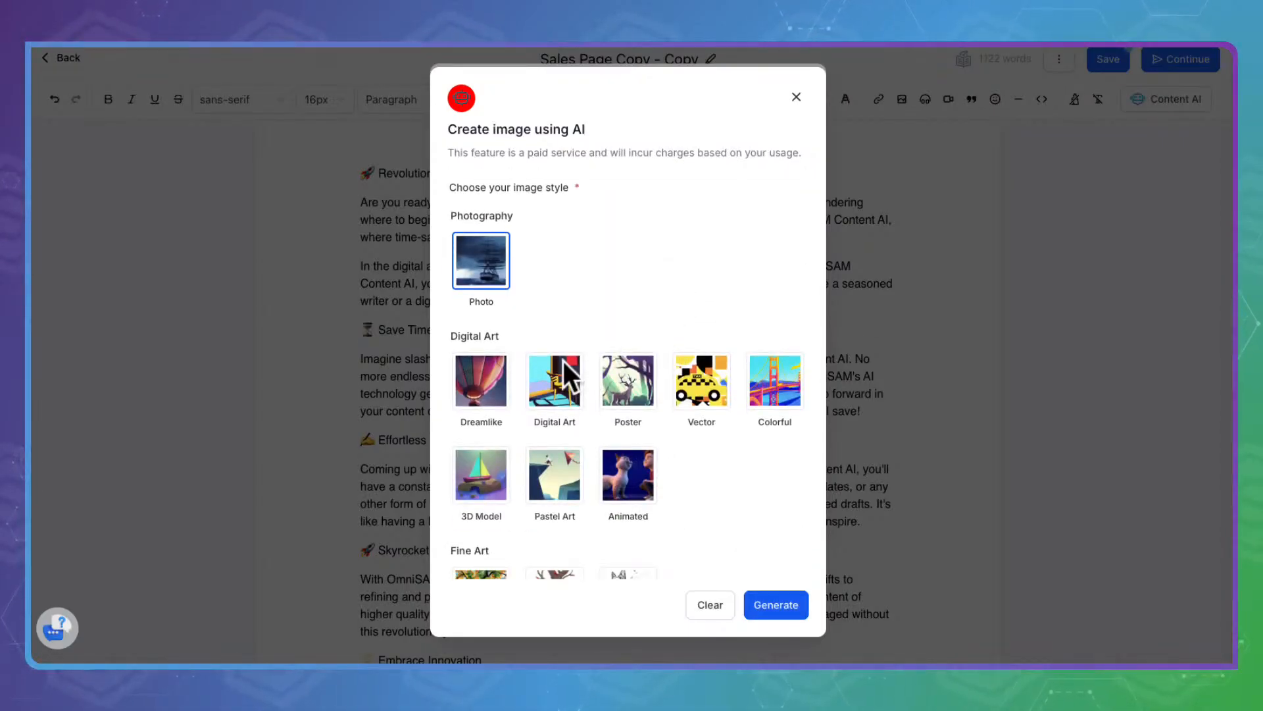
pyautogui.click(626, 461)
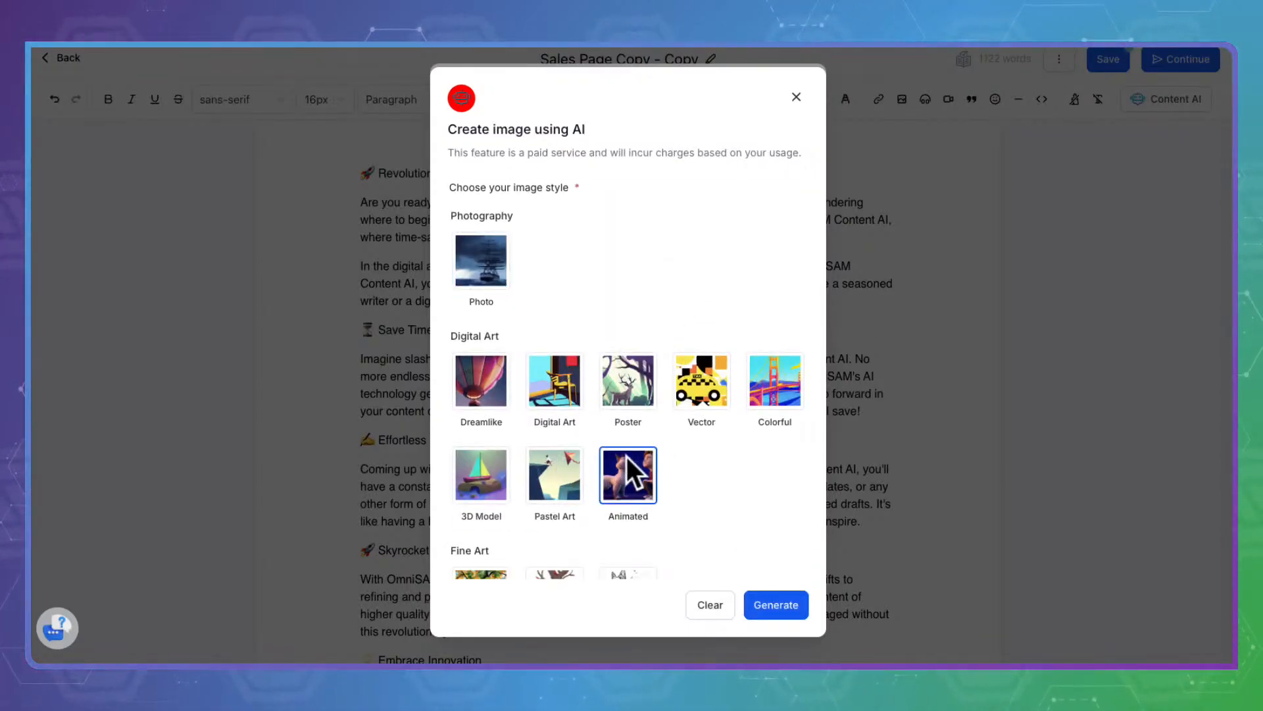
pyautogui.scroll(-1, 695, 458)
pyautogui.click(794, 600)
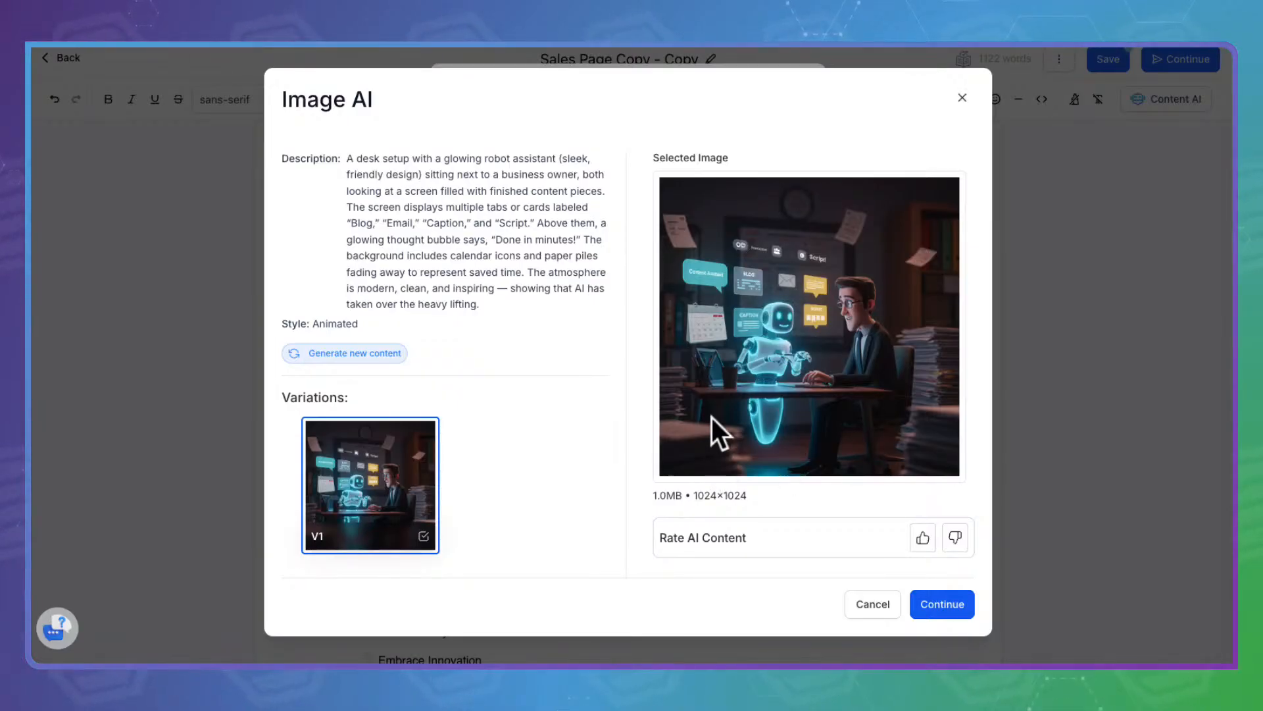
pyautogui.click(942, 592)
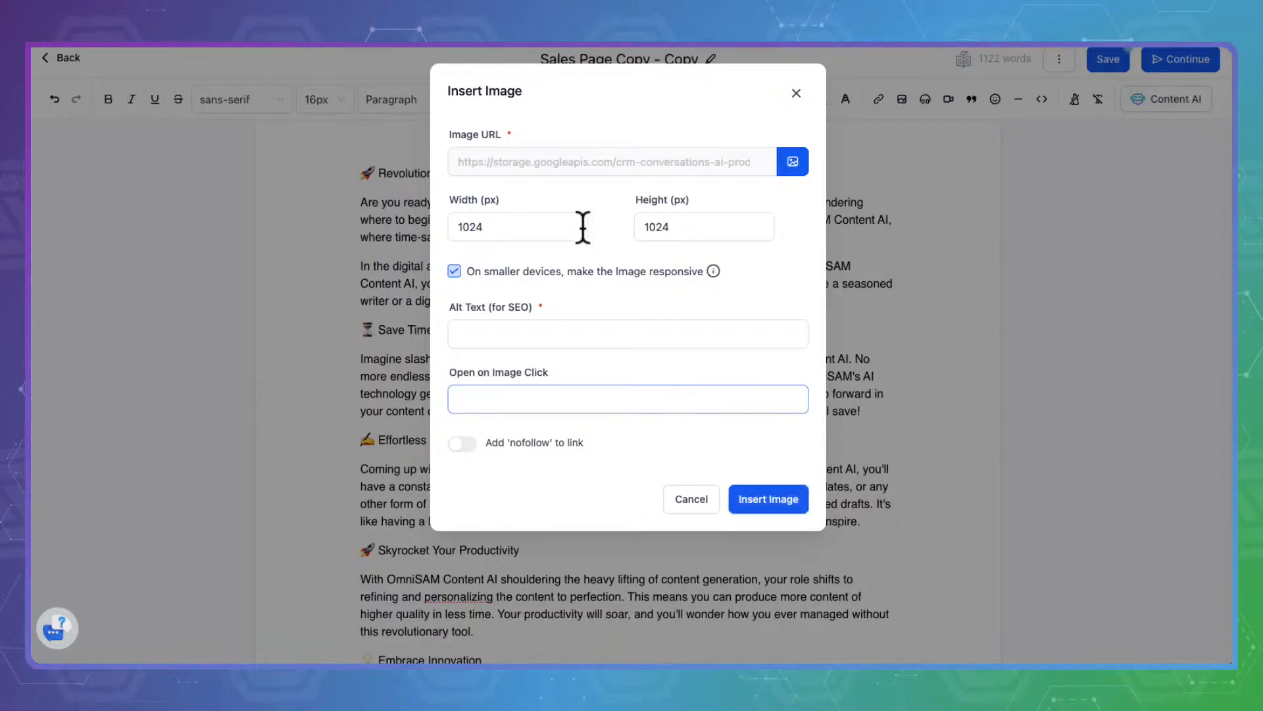
# - Give the generated image the alt text "Content AI" and insert it into the document
pyautogui.click(783, 494)
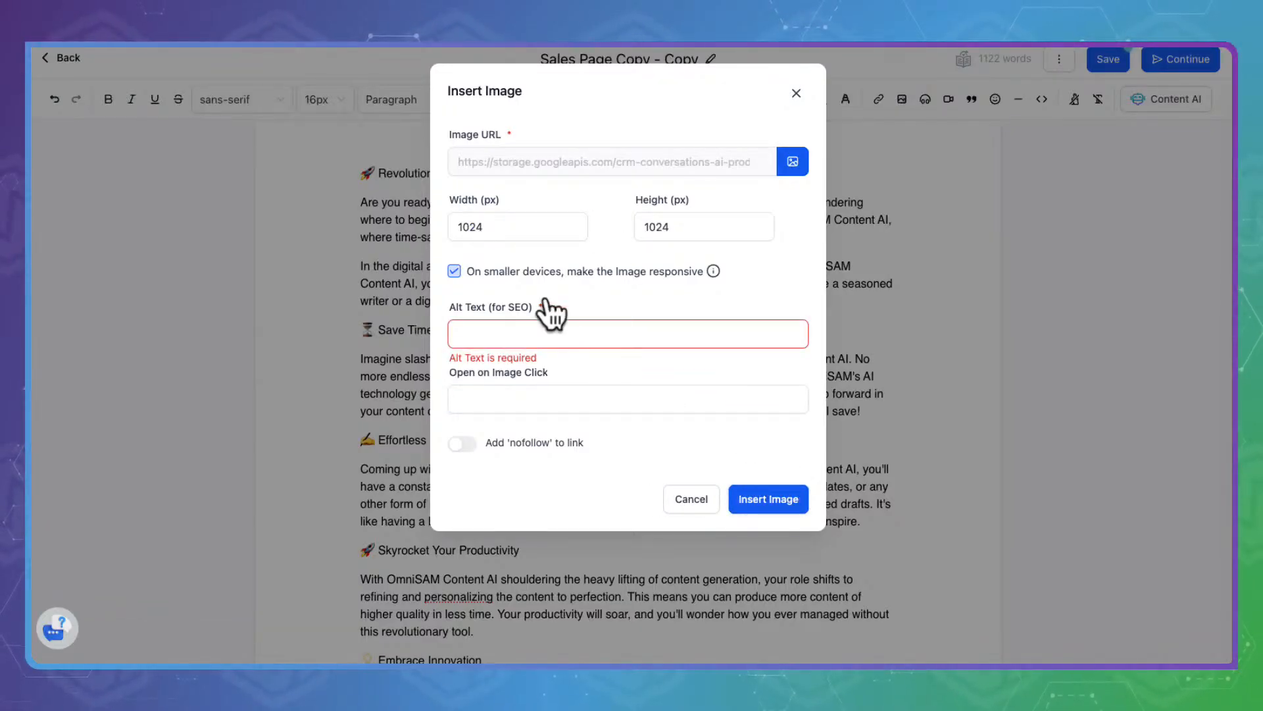
pyautogui.click(535, 320)
pyautogui.write('Content AI')
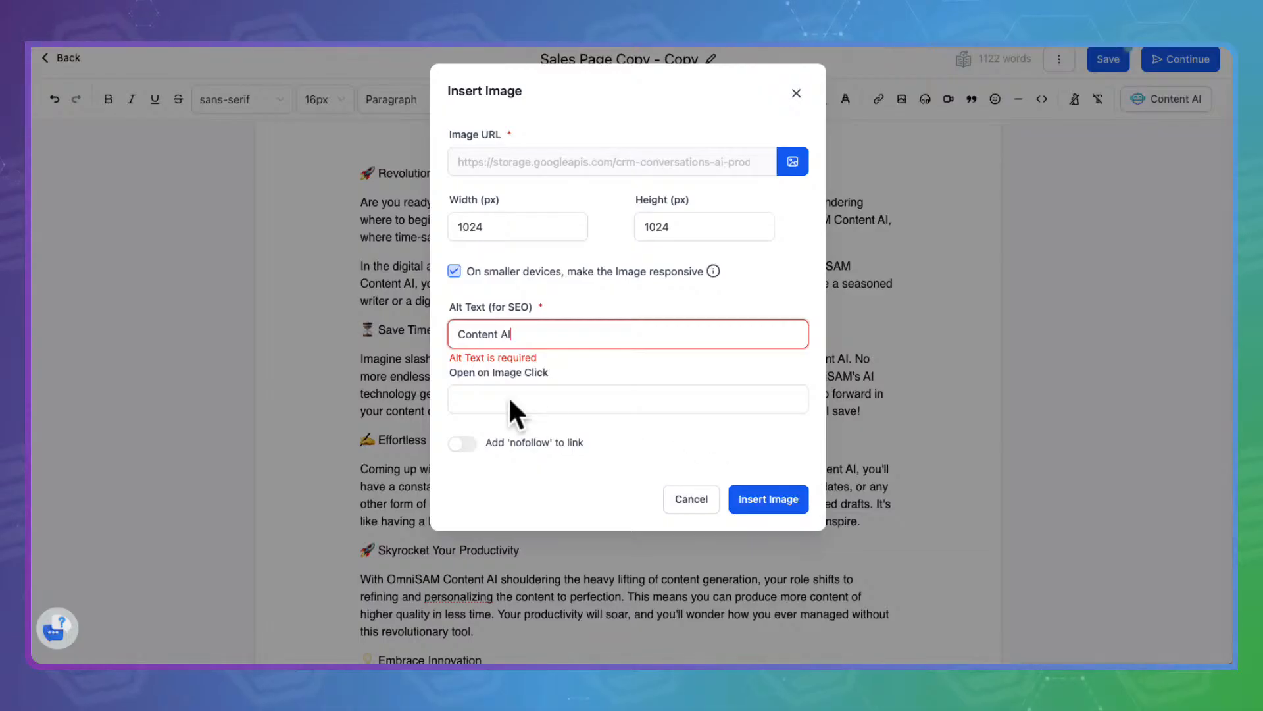
pyautogui.click(783, 498)
pyautogui.scroll(4, 539, 354)
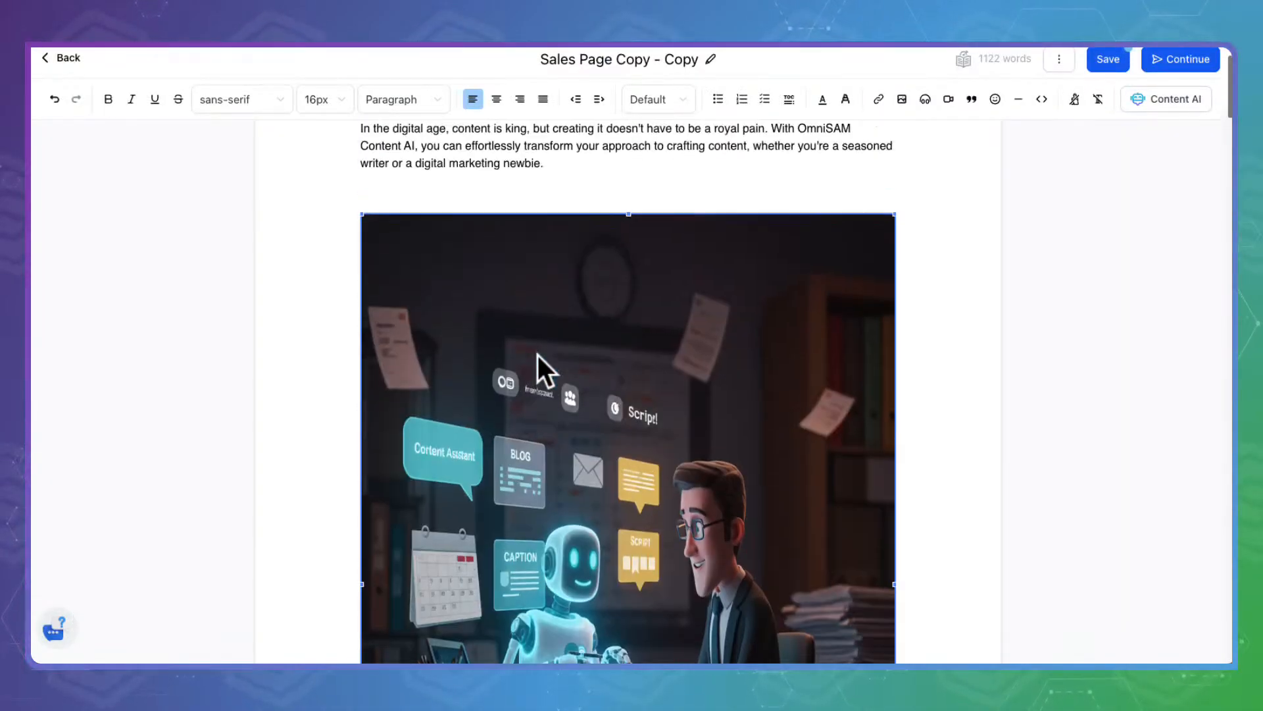
# - Edit the inserted robot image and clear its width and height so that the default dimensions apply
pyautogui.click(441, 195)
pyautogui.moveTo(388, 170); pyautogui.dragTo(535, 310)
pyautogui.scroll(-4, 535, 310)
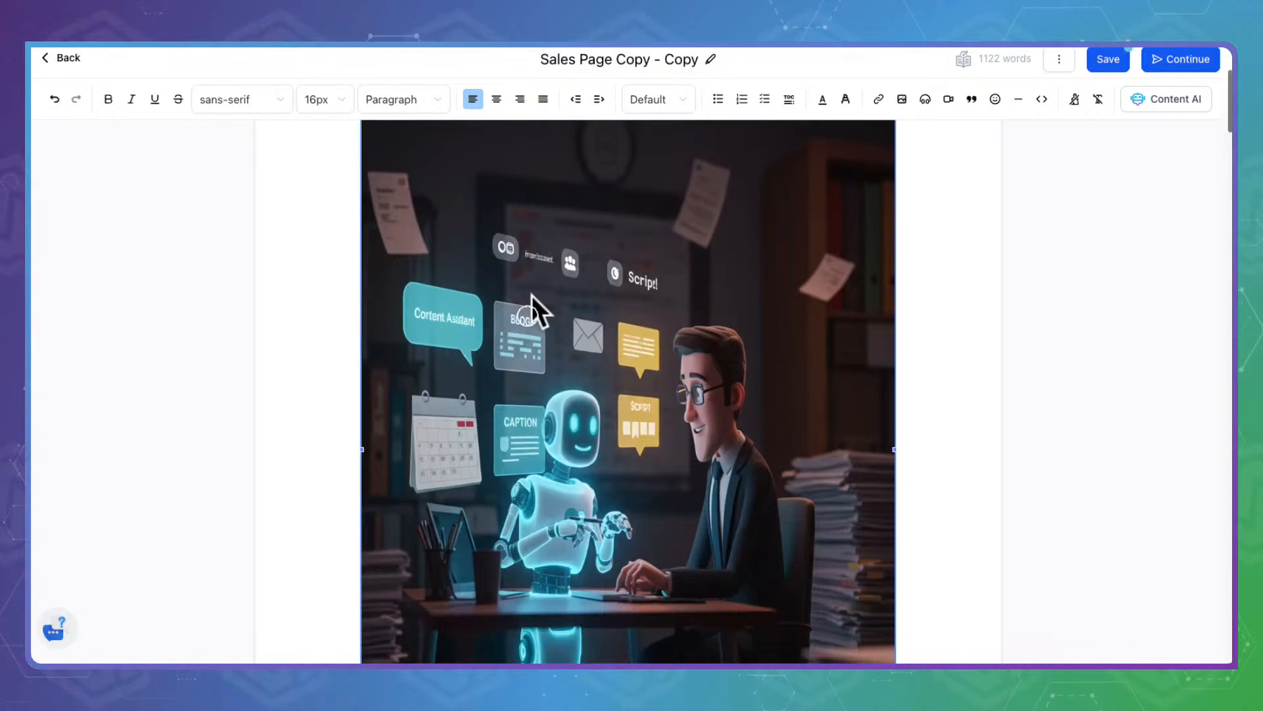
pyautogui.click(531, 295)
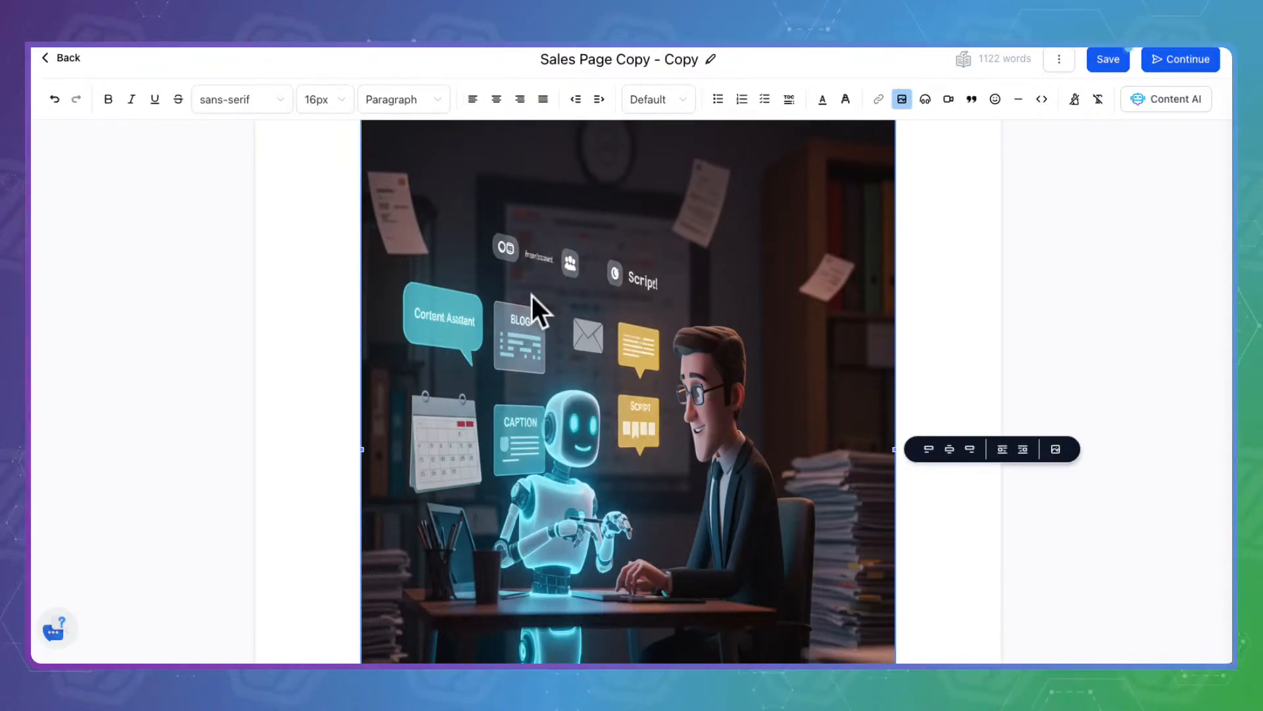
pyautogui.click(1056, 438)
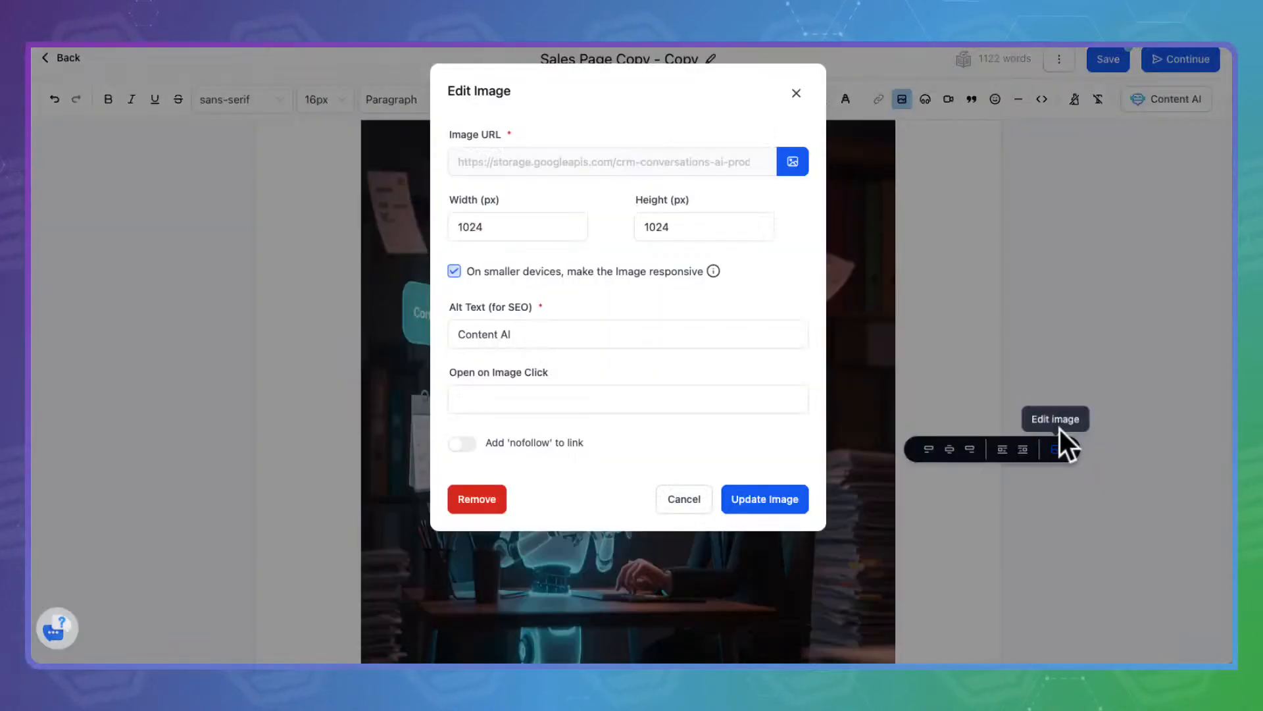
pyautogui.moveTo(500, 227); pyautogui.dragTo(354, 218)
pyautogui.press('BackSpace')
pyautogui.press('Tab')
pyautogui.press('BackSpace')
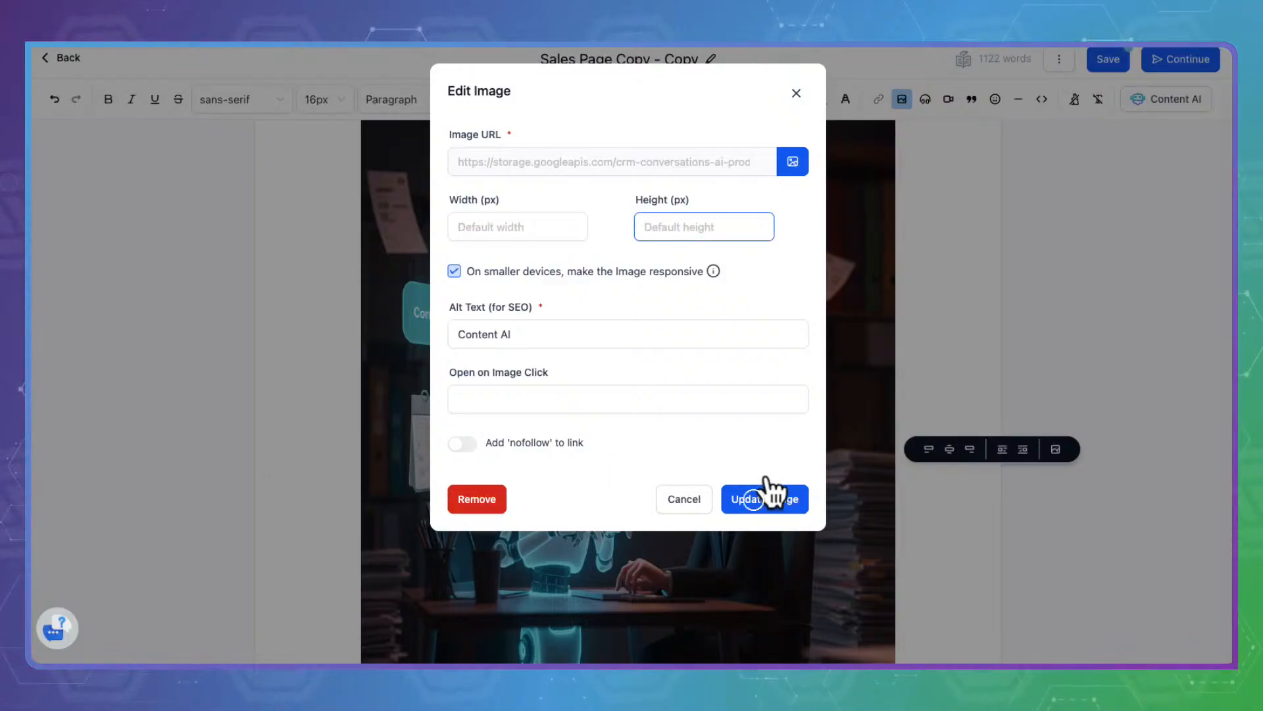
pyautogui.click(764, 496)
pyautogui.scroll(-12, 543, 448)
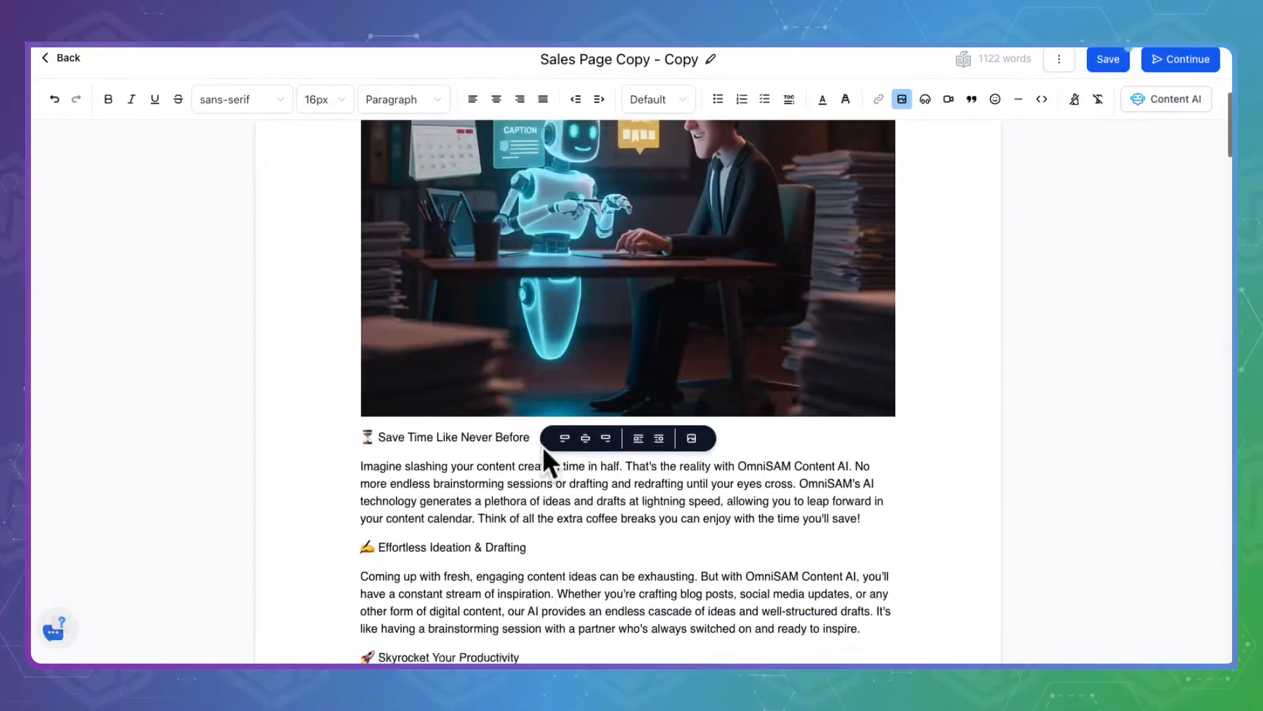
pyautogui.scroll(-8, 543, 457)
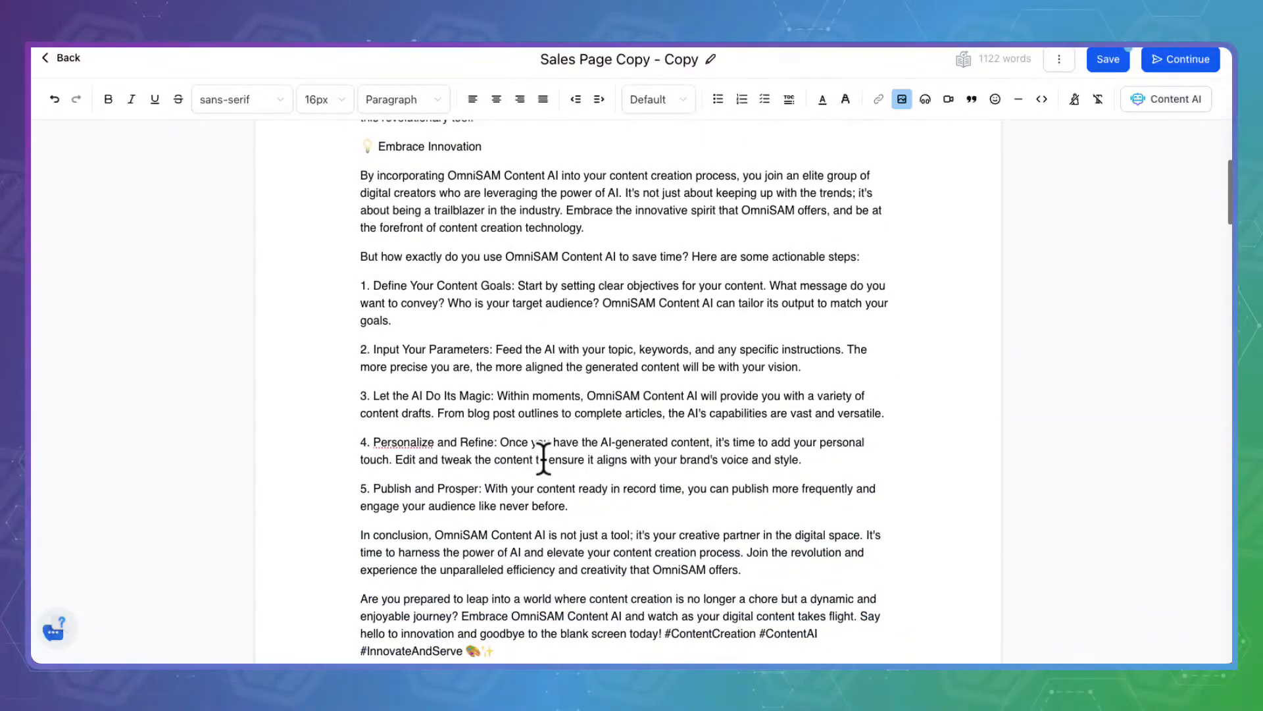
pyautogui.scroll(-1, 543, 457)
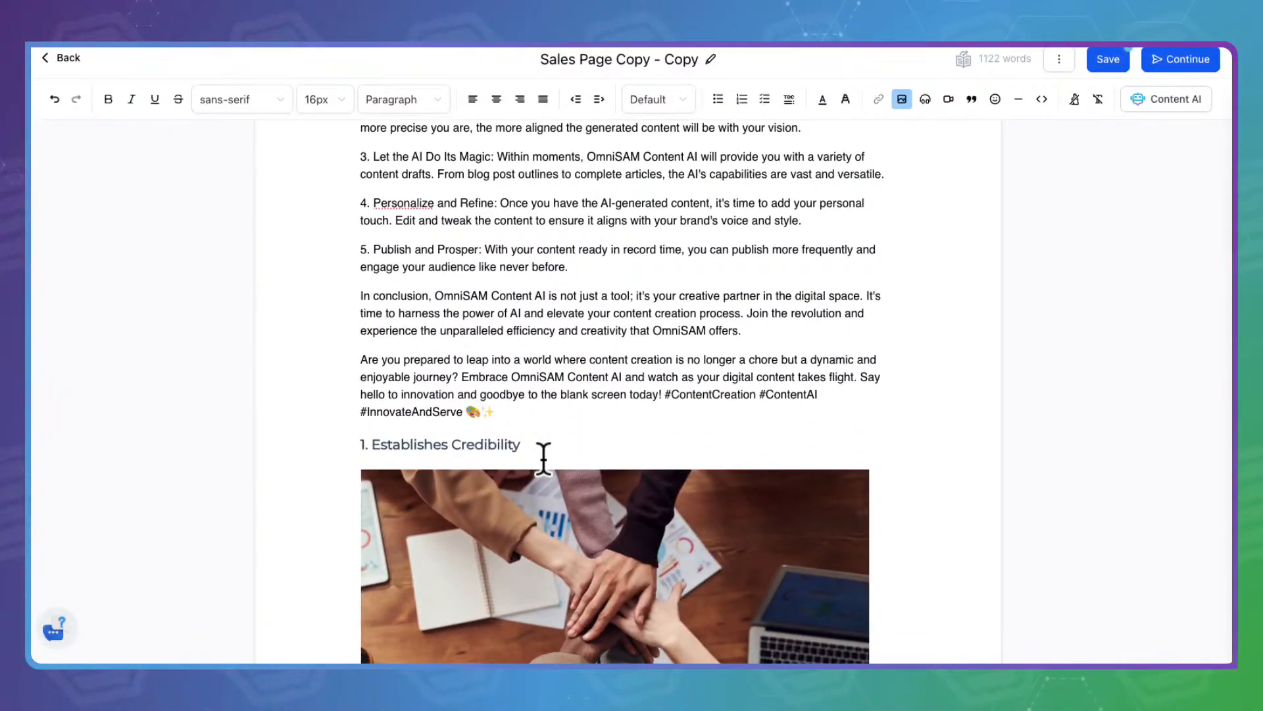
pyautogui.scroll(15, 543, 457)
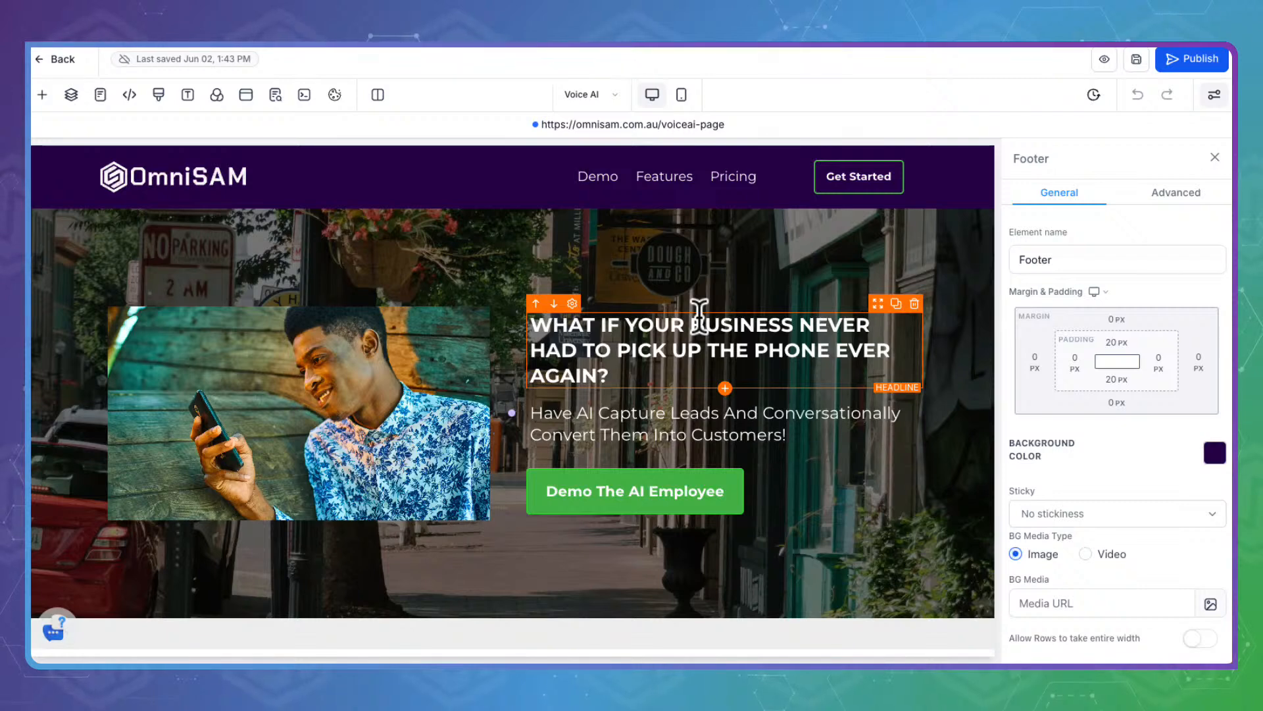
# - Select the hero sub headline "Have AI Capture Leads And Conversationally Convert Them Into Customers!" and run the AI Improve writing option on it
pyautogui.click(629, 329)
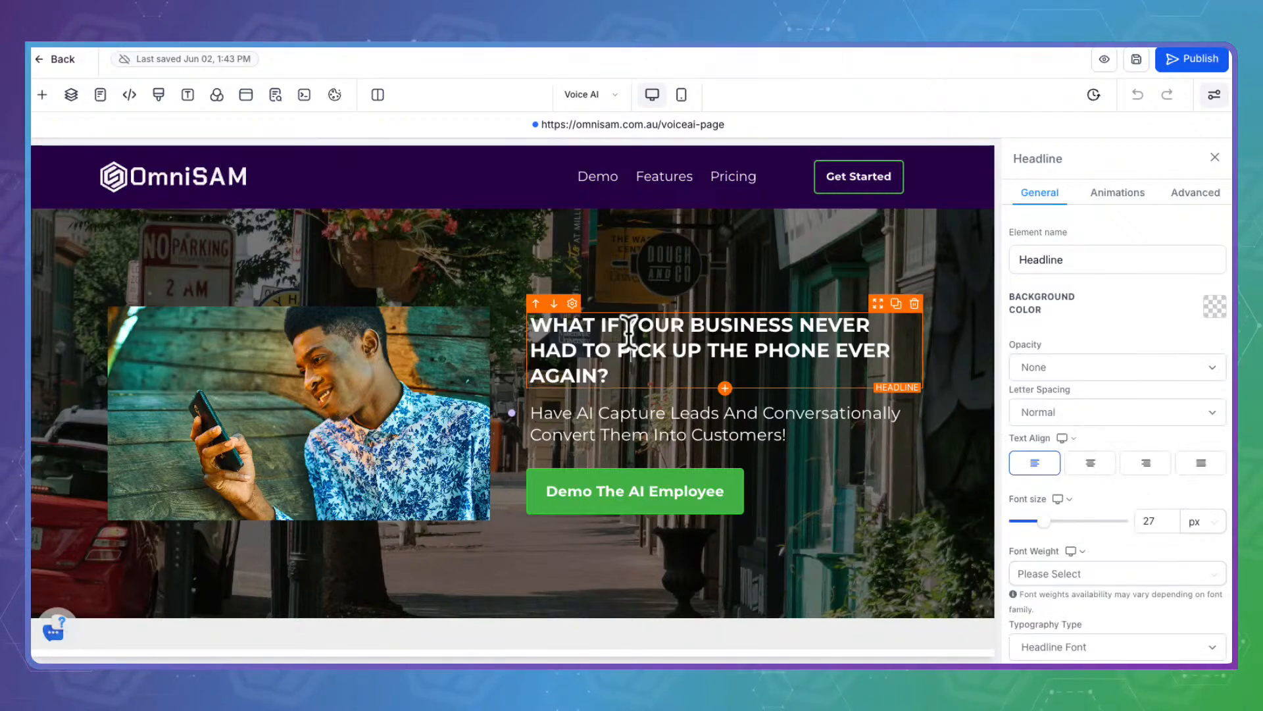
pyautogui.scroll(-1, 625, 331)
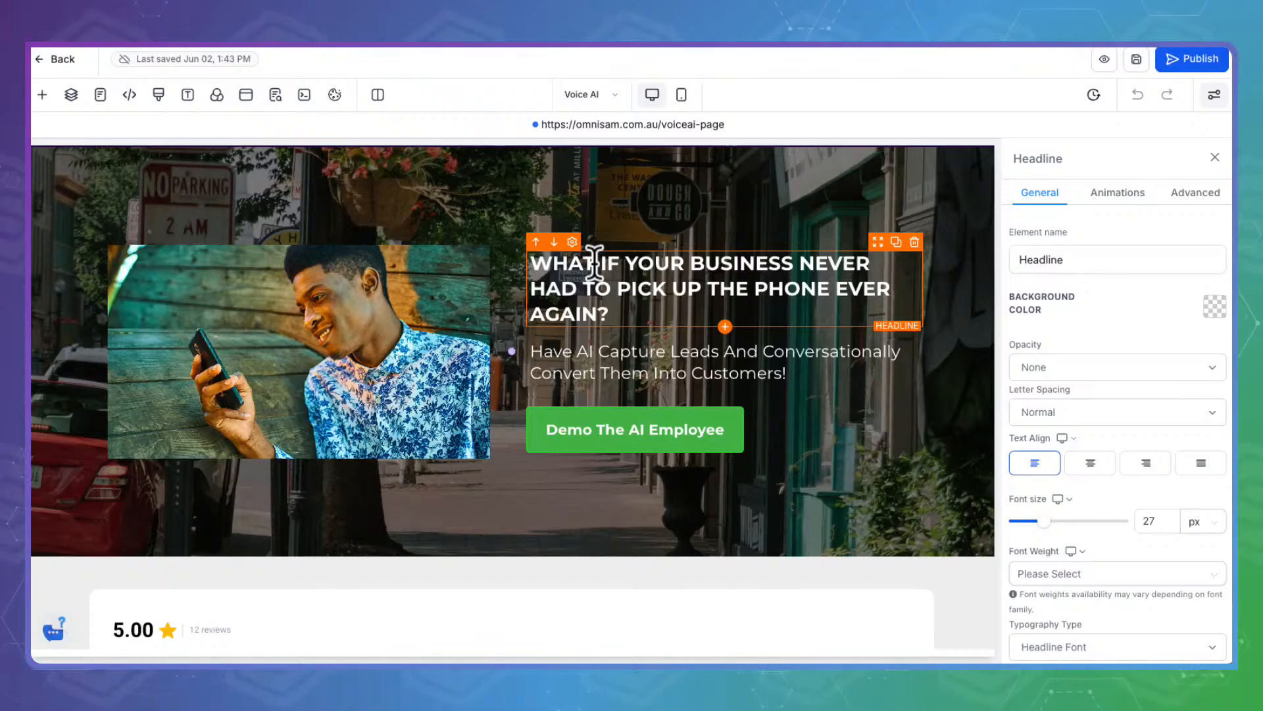
pyautogui.click(536, 350)
pyautogui.moveTo(532, 352); pyautogui.dragTo(789, 368)
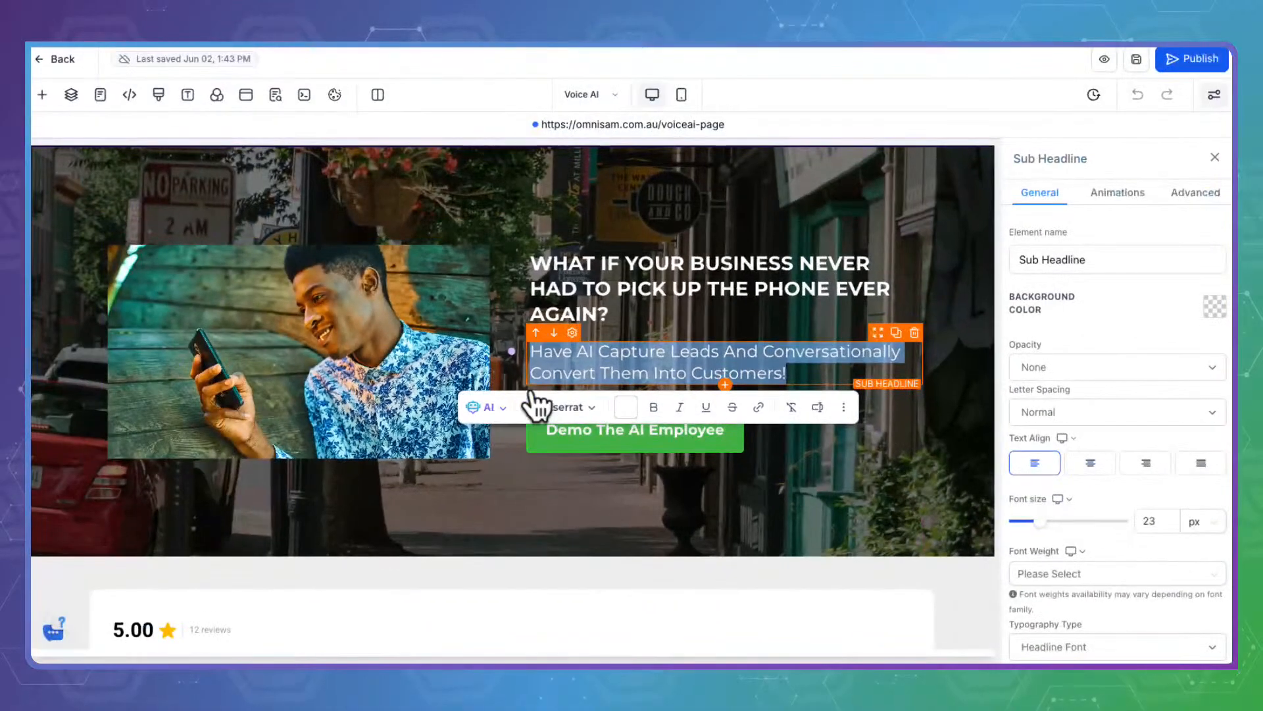
pyautogui.click(569, 345)
pyautogui.click(514, 393)
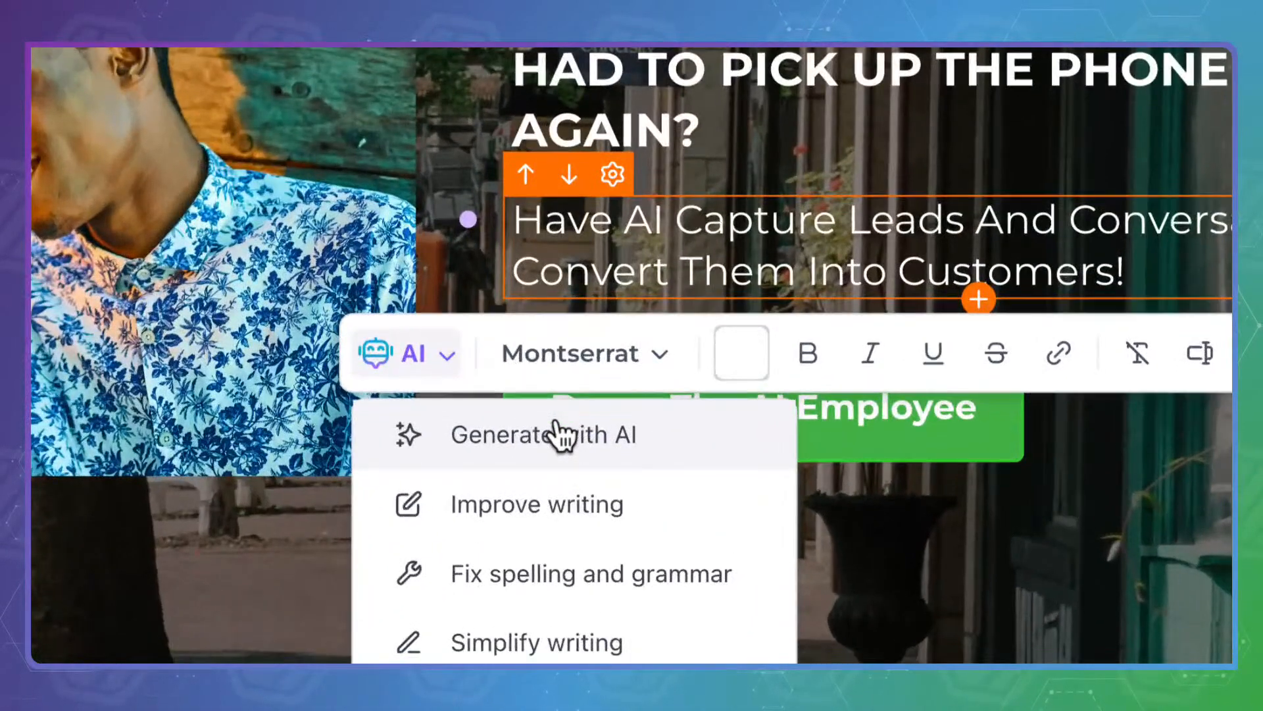
pyautogui.scroll(-2, 559, 434)
pyautogui.scroll(-2, 562, 431)
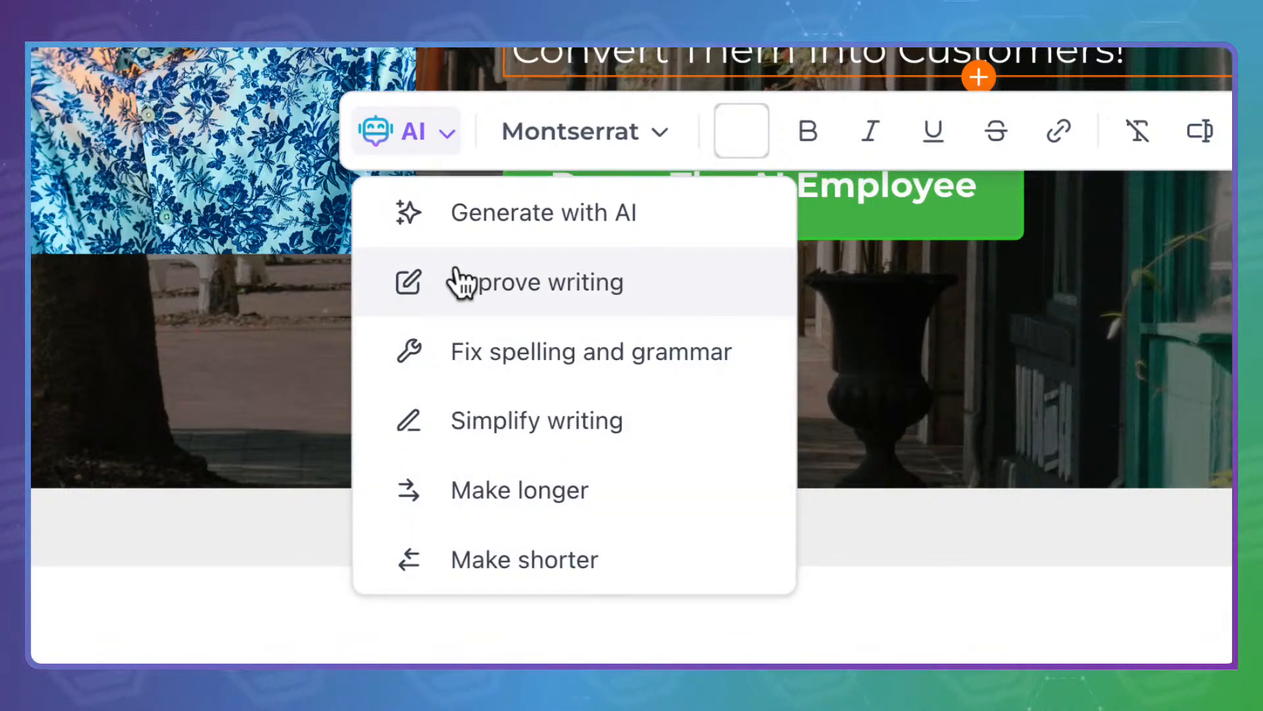
pyautogui.click(536, 275)
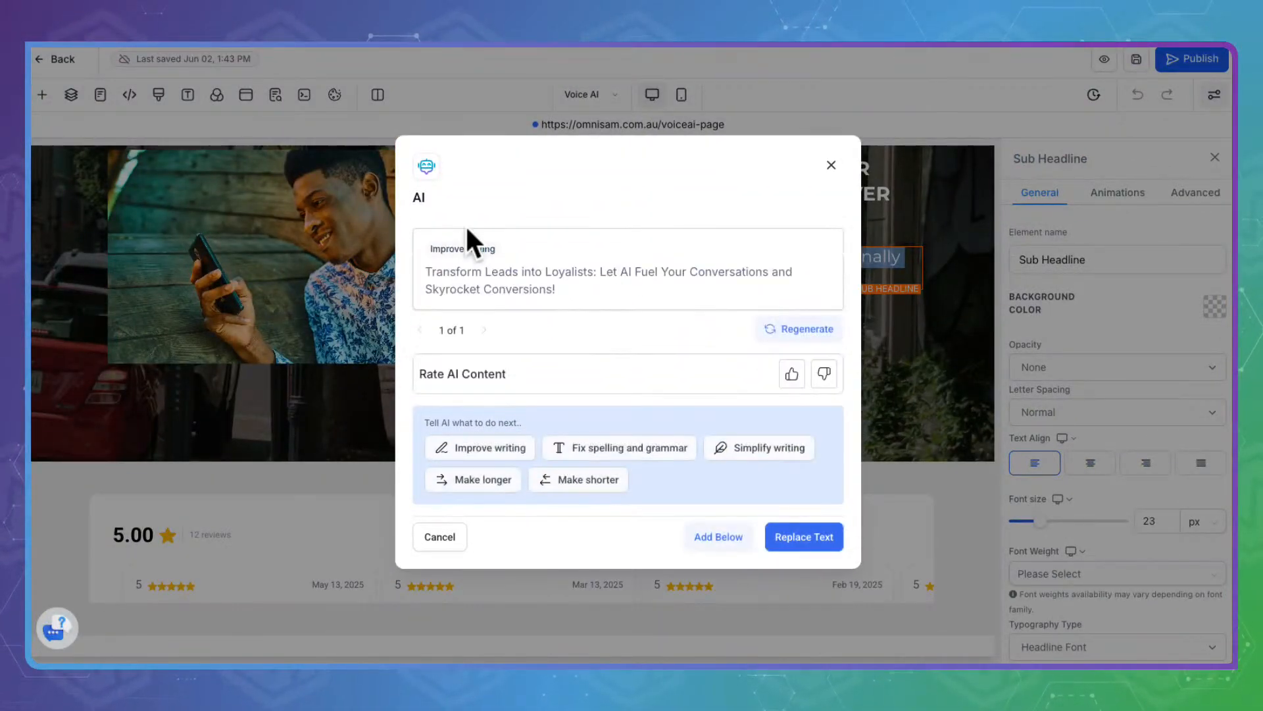
# - Regenerate the improved sub headline and replace the original text with the "Elevate Your Business with AI" version
pyautogui.moveTo(429, 266); pyautogui.dragTo(570, 288)
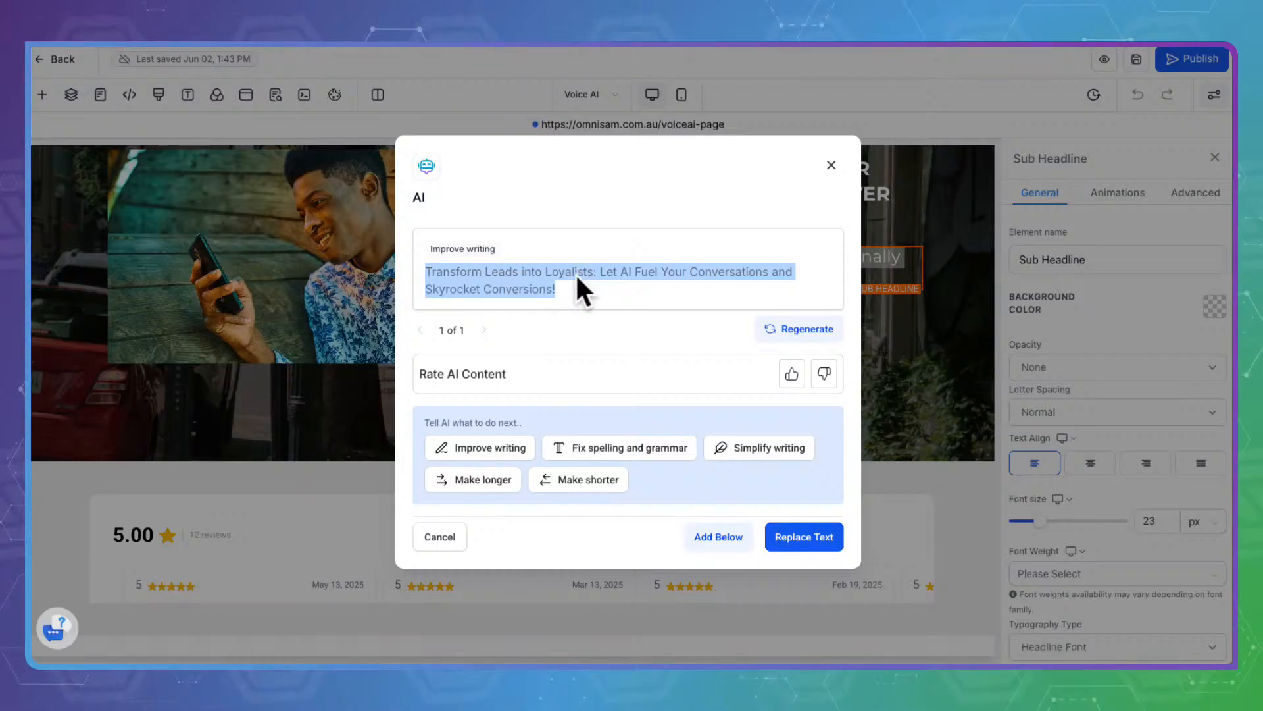
pyautogui.click(810, 325)
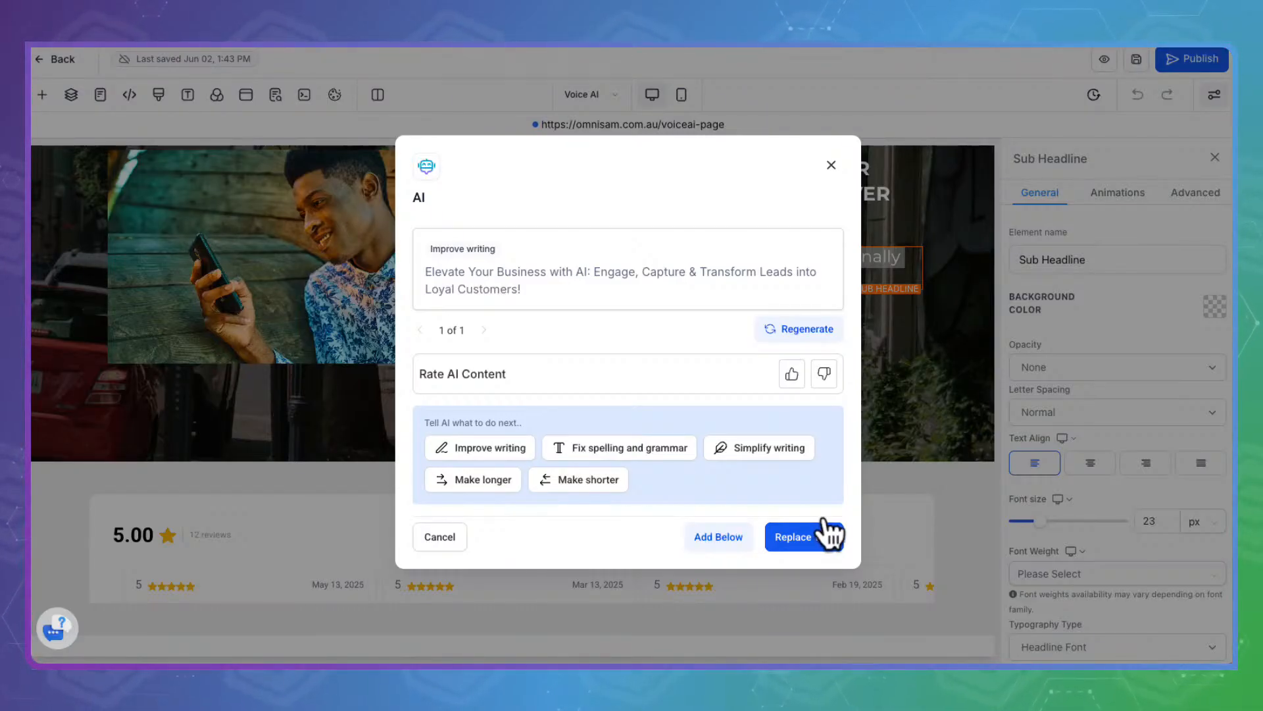
pyautogui.click(811, 536)
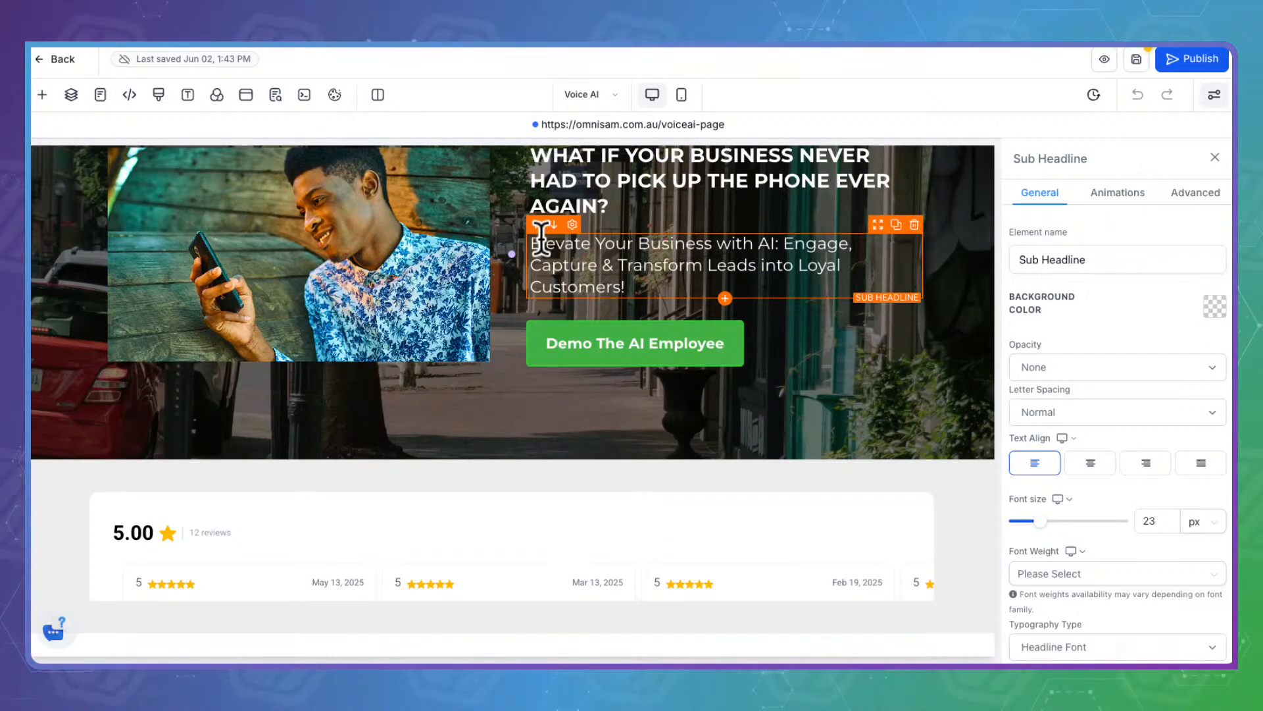
# - Look through the website page's headlines, paragraph, button and image below the hero for other elements to rewrite
pyautogui.click(668, 326)
pyautogui.scroll(-7, 388, 460)
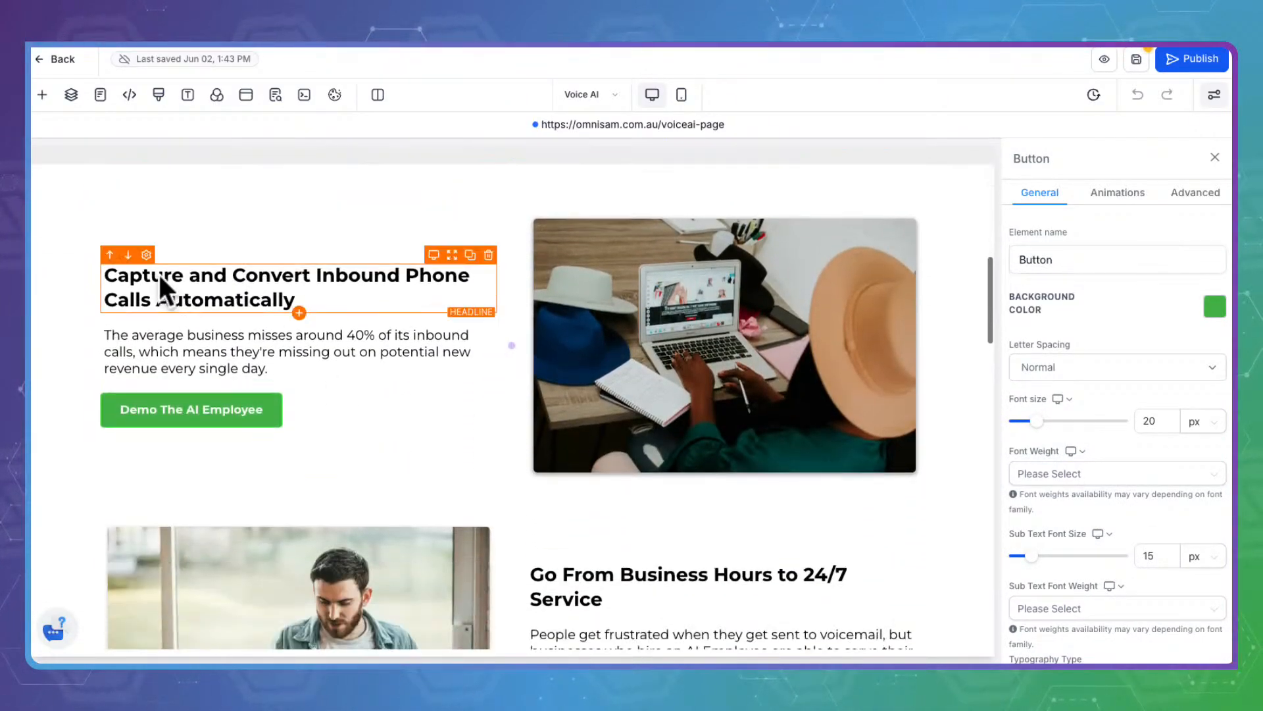
pyautogui.click(254, 343)
pyautogui.moveTo(272, 364); pyautogui.dragTo(79, 314)
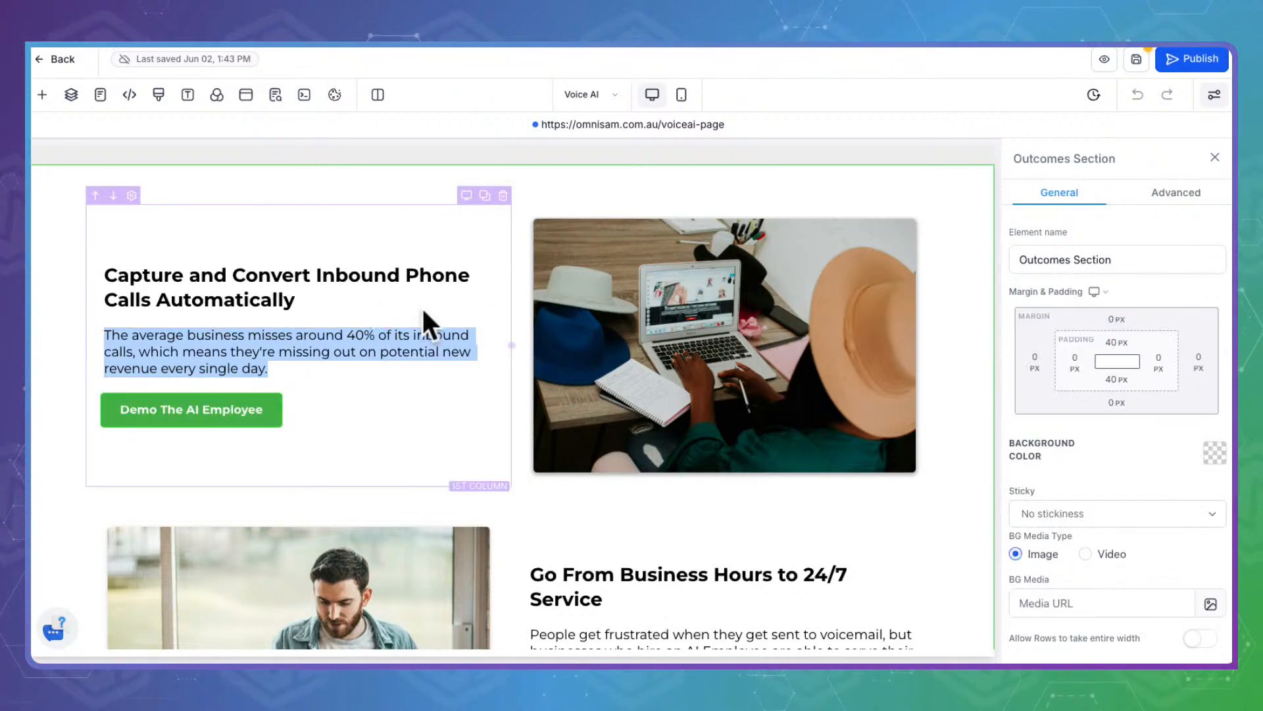
pyautogui.click(245, 333)
pyautogui.click(699, 356)
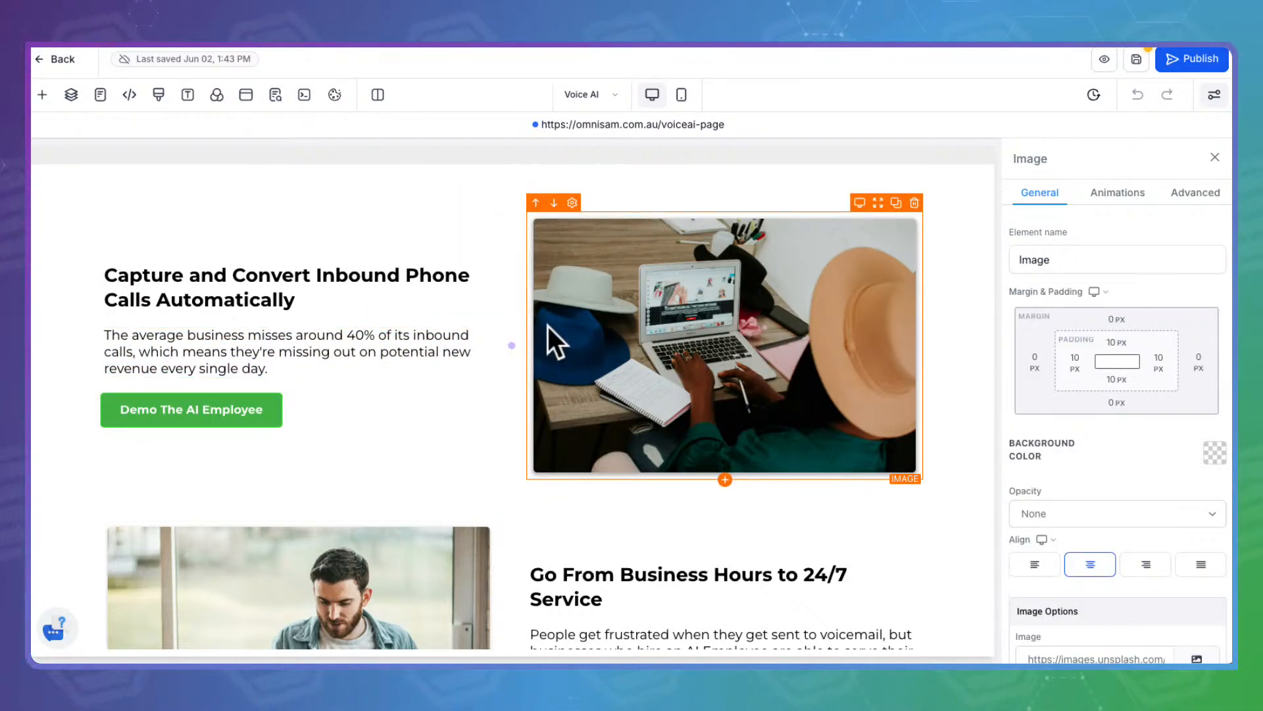
pyautogui.scroll(1, 356, 454)
pyautogui.scroll(5, 357, 482)
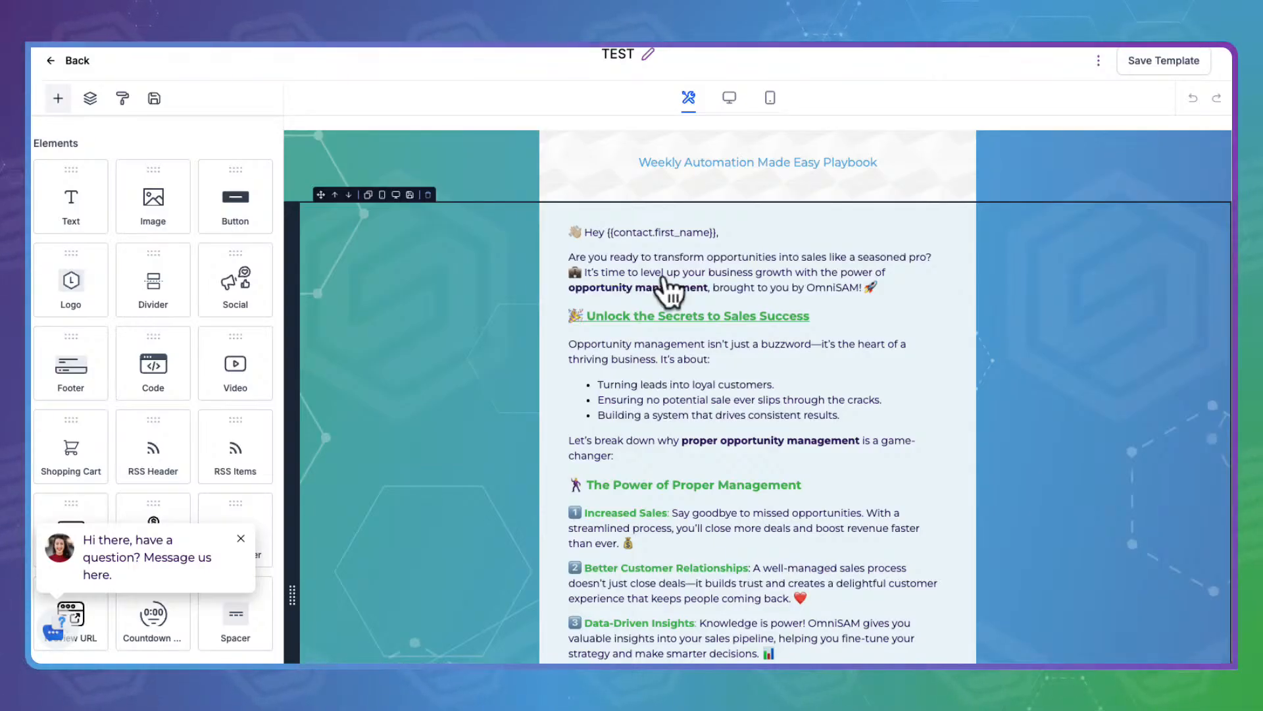
# - Select the TEST email's body text block, and copy the full chosen content of the generated Content AI post
pyautogui.click(722, 370)
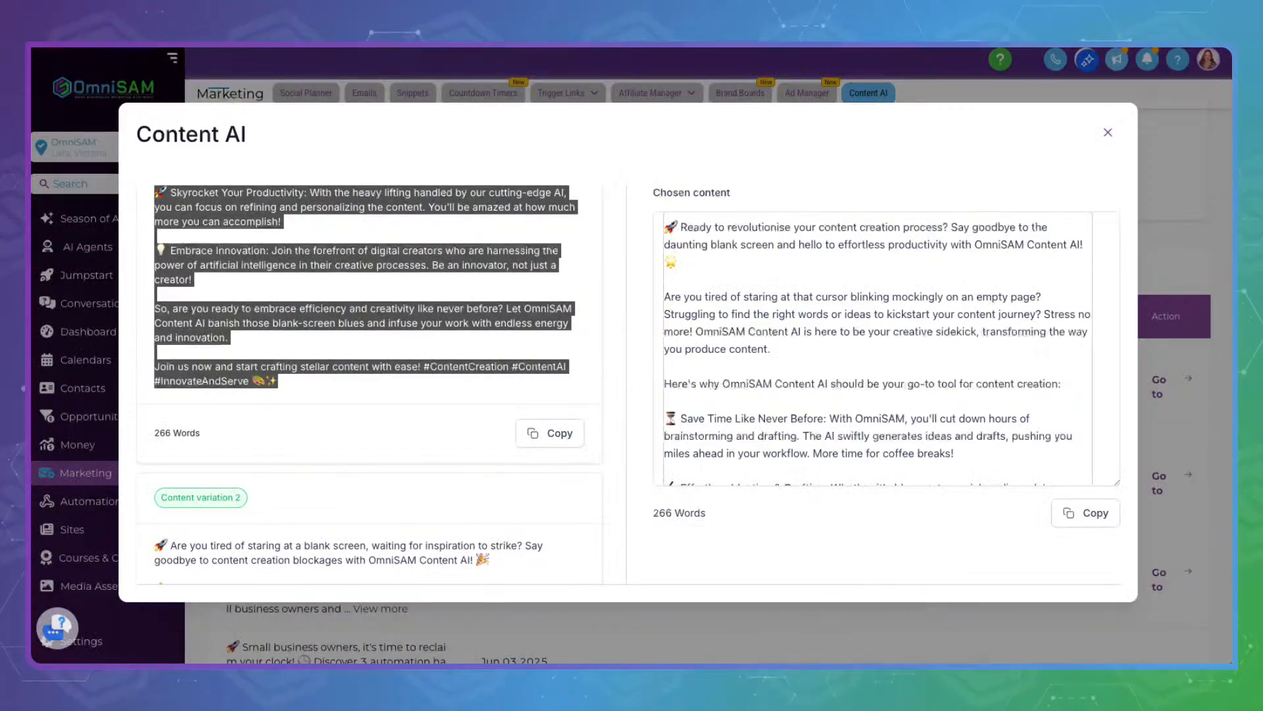
pyautogui.click(723, 284)
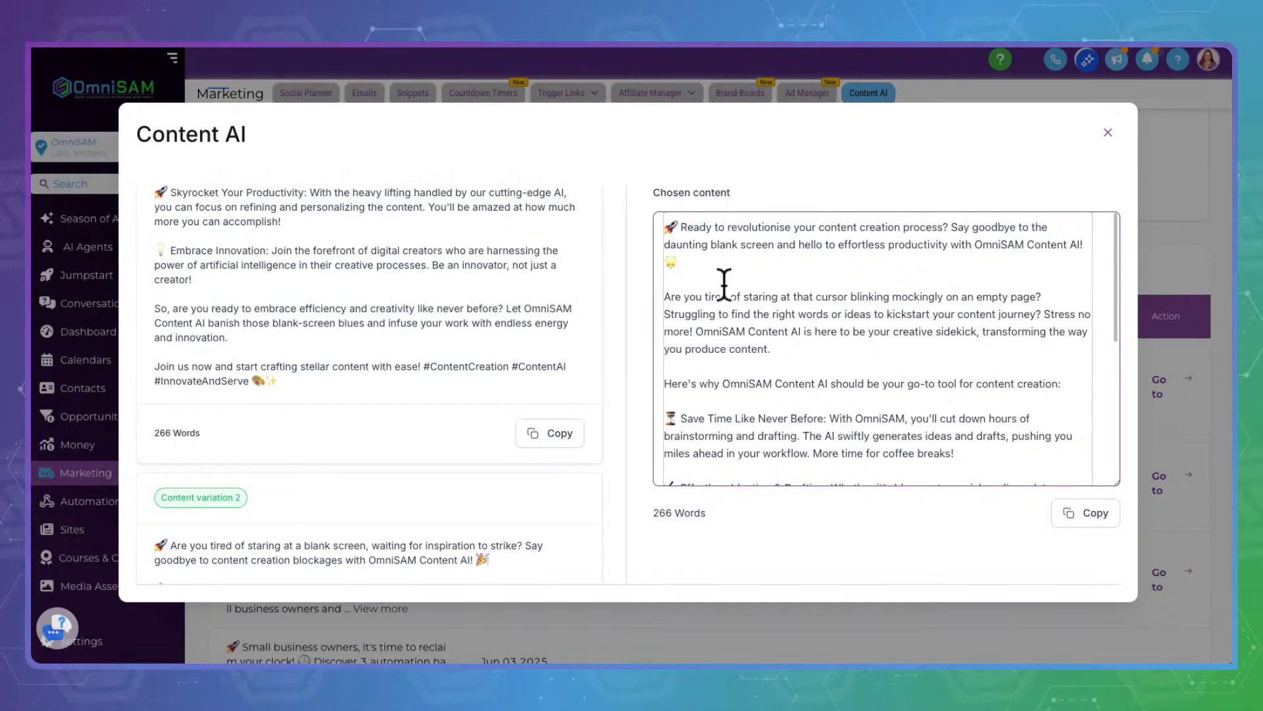
pyautogui.hotkey('ctrl', 'a')
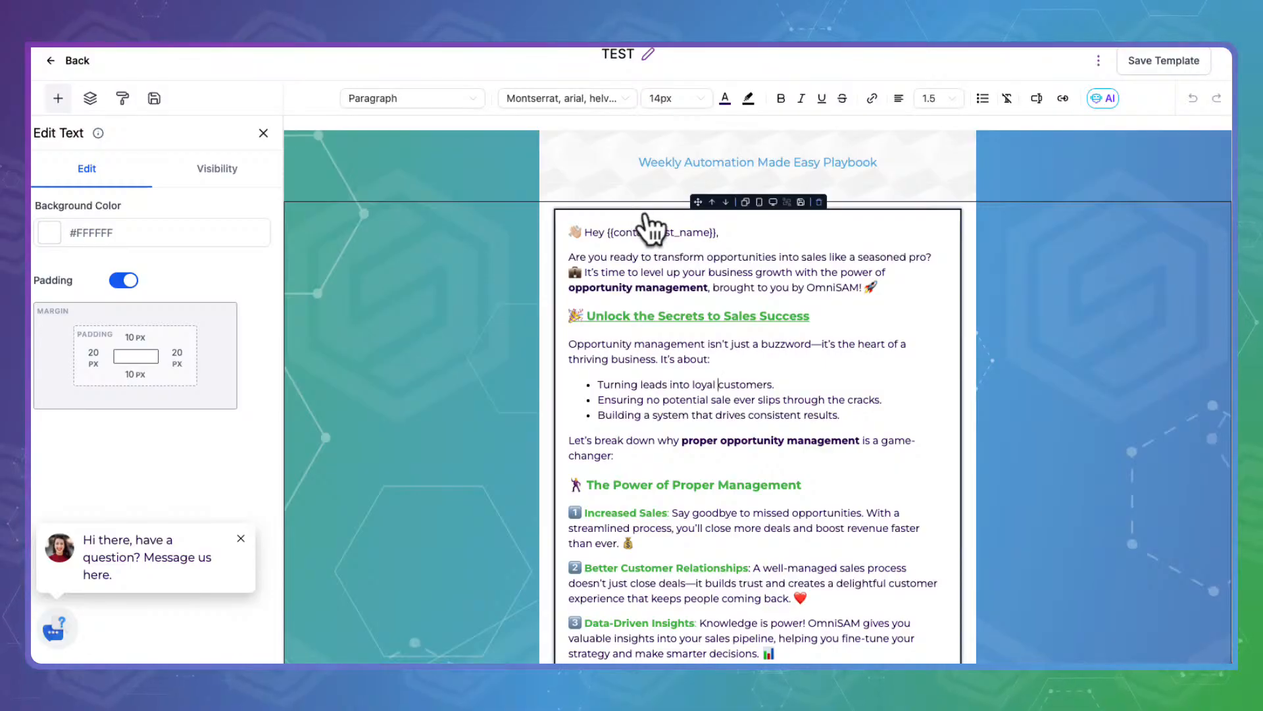
# - Delete the TEST email's body text below the greeting line, through "Sales success awaits!"
pyautogui.click(633, 232)
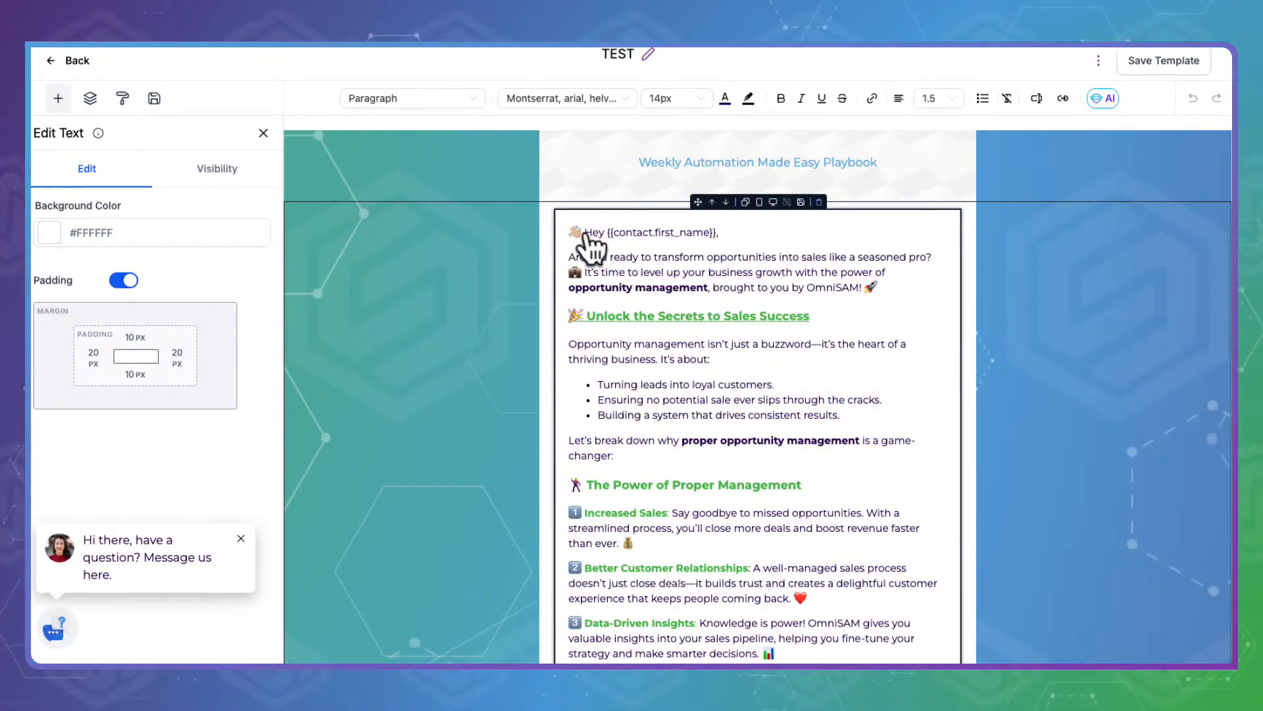
pyautogui.moveTo(578, 242); pyautogui.dragTo(750, 443)
pyautogui.scroll(-10, 750, 440)
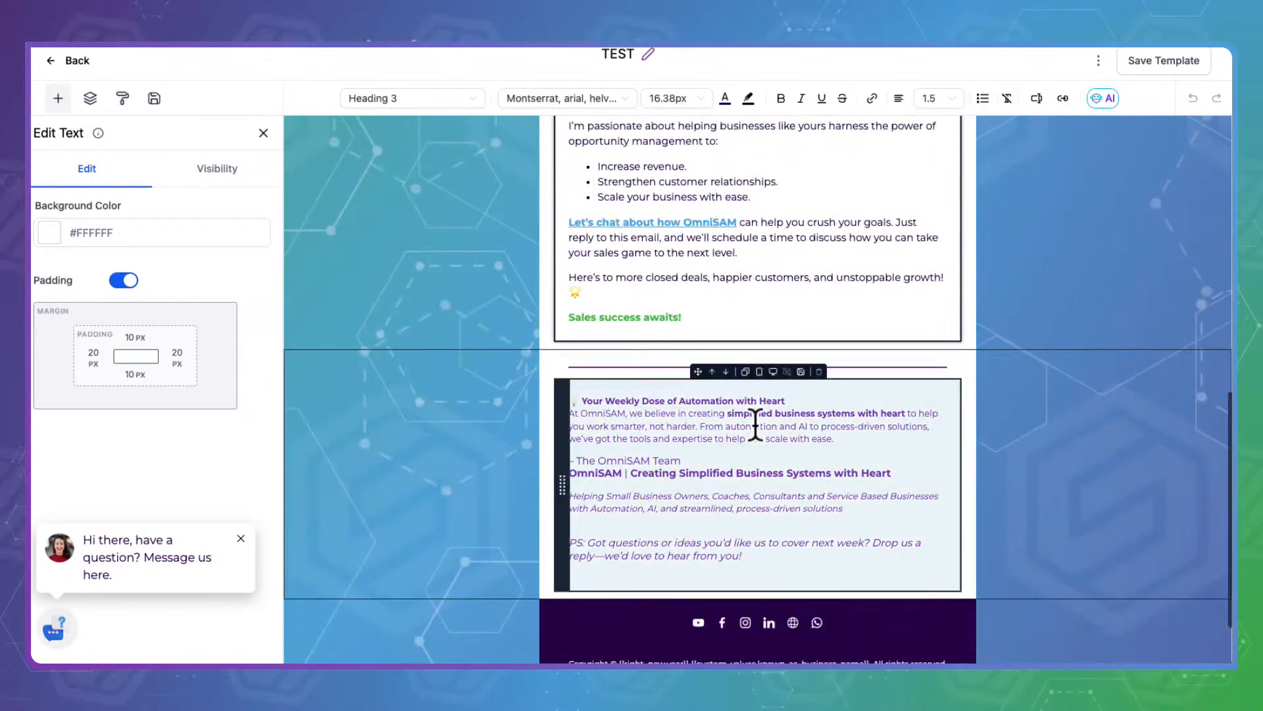
pyautogui.keyDown('shift'); pyautogui.click(729, 306); pyautogui.keyUp('shift')
pyautogui.press('BackSpace')
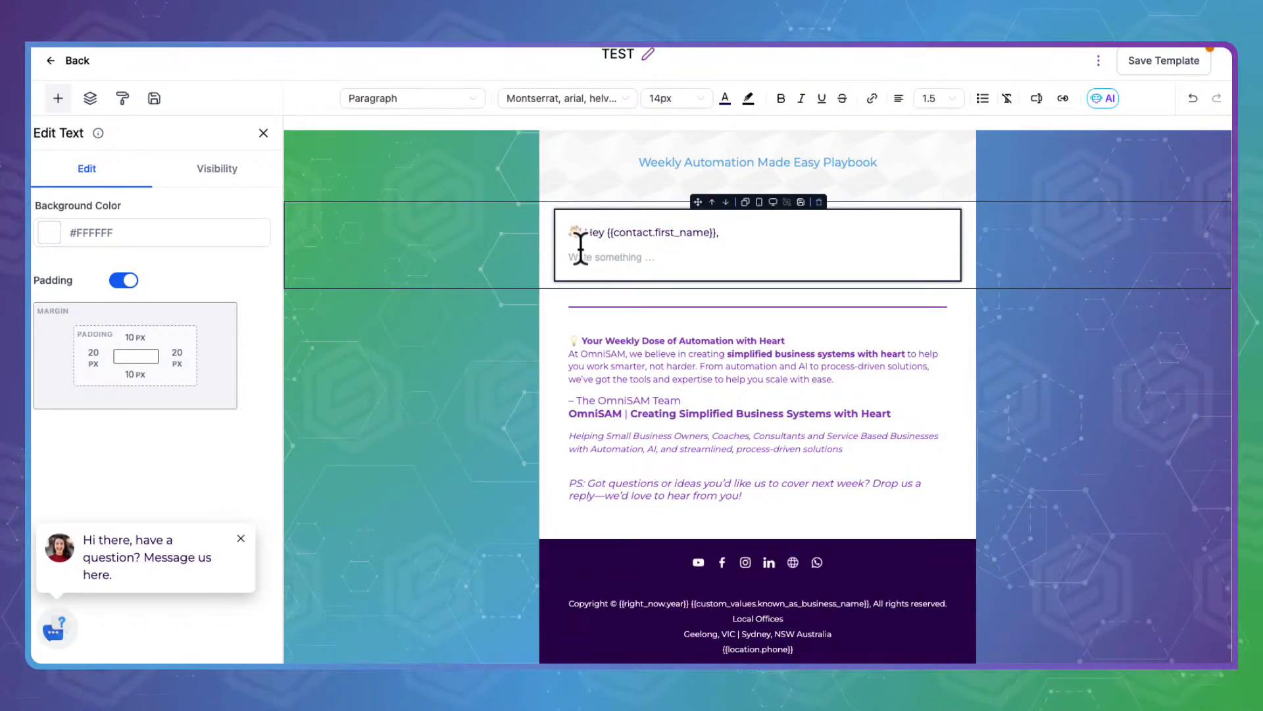
# - Start Generate with AI for the emptied email text block and paste the copied post as the content description
pyautogui.click(1112, 92)
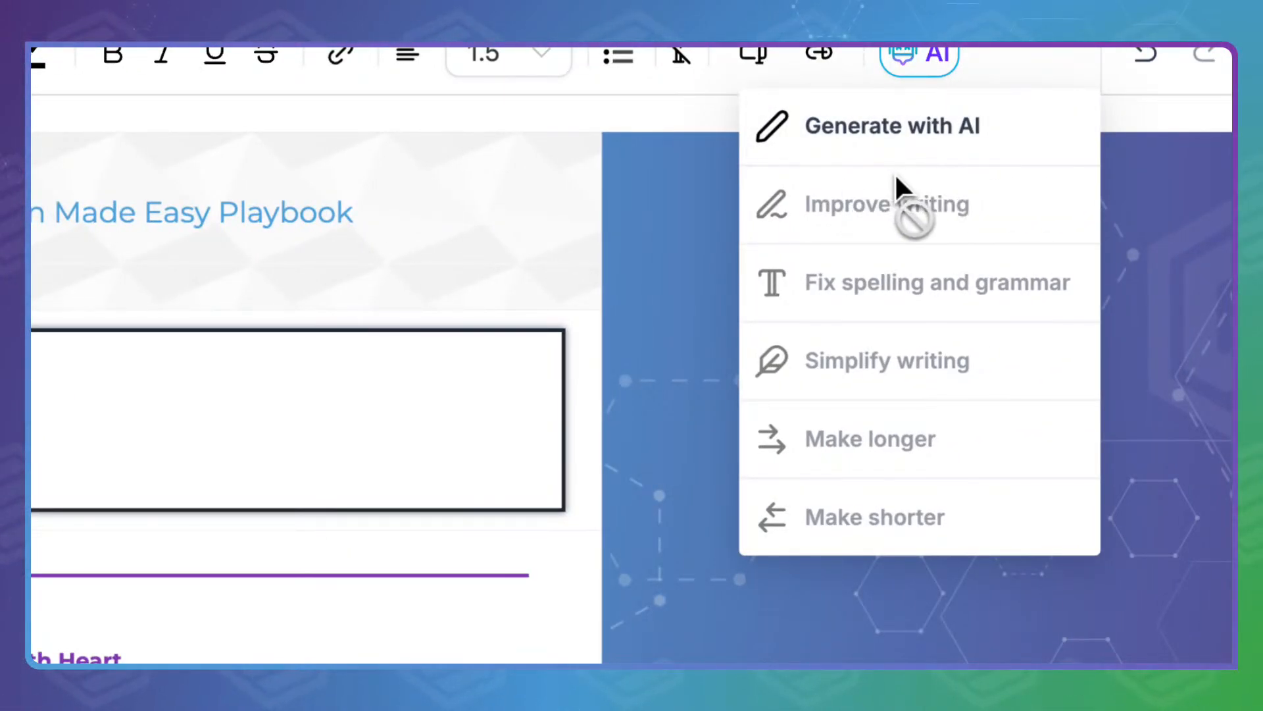
pyautogui.click(922, 125)
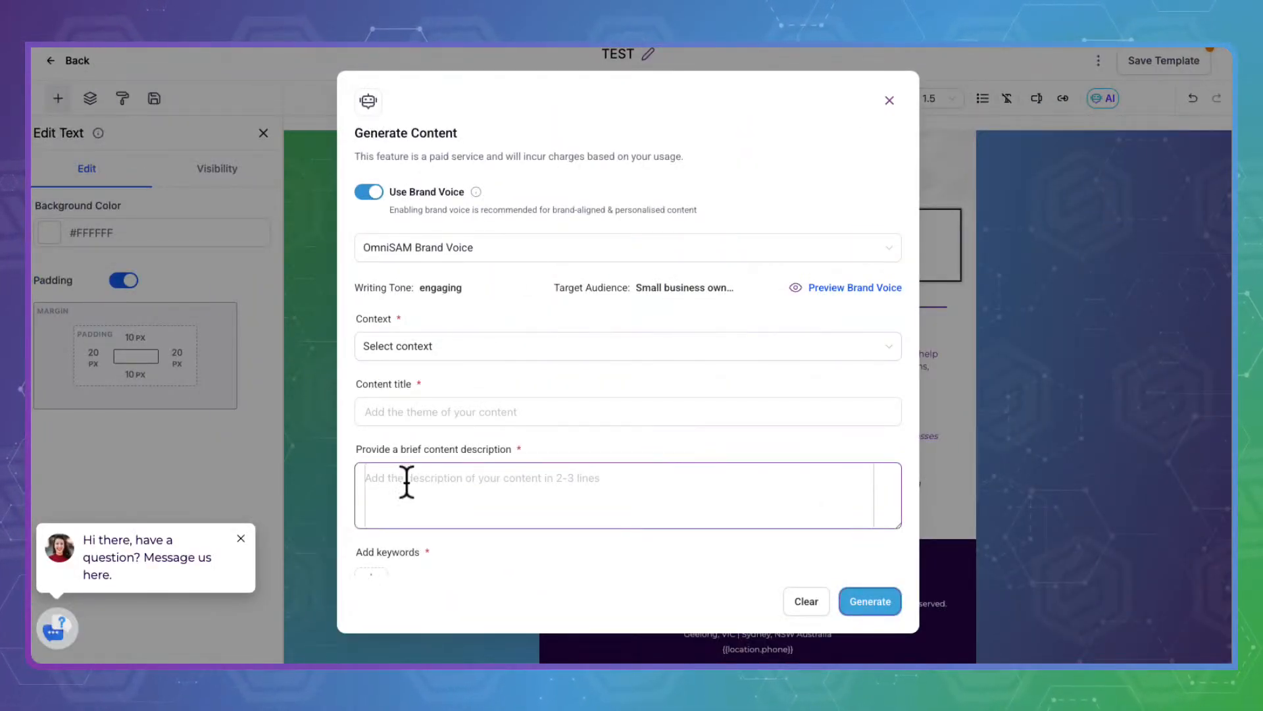
pyautogui.hotkey('ctrl', 'v')
# - Set the content title to "Content AI saving time with OmniSAM"
pyautogui.click(403, 410)
pyautogui.write('C')
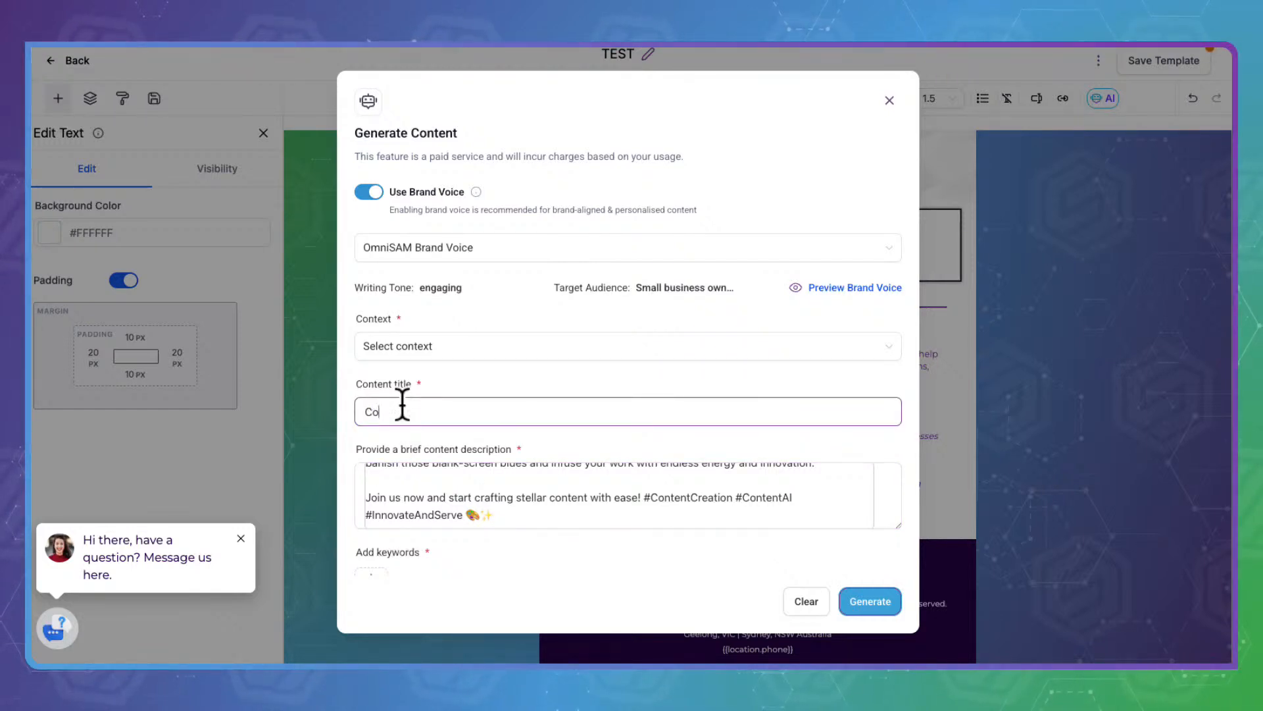
pyautogui.write('onent AI')
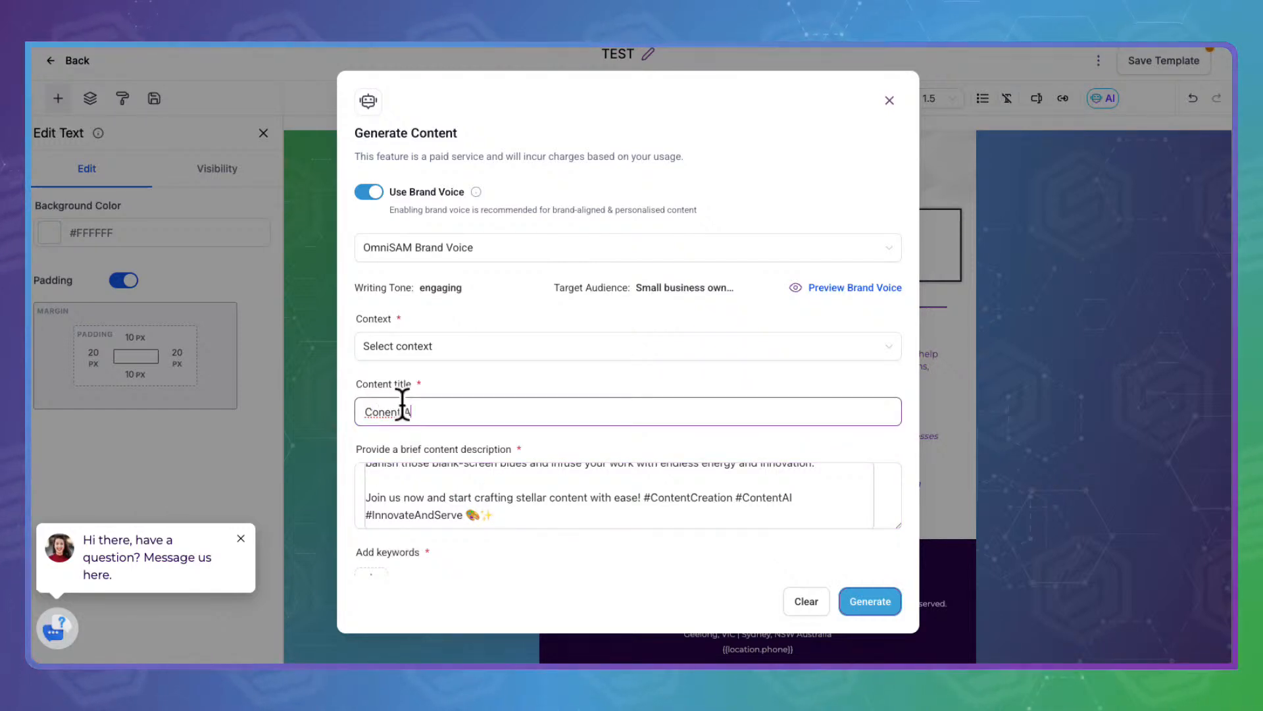
pyautogui.write(' saving')
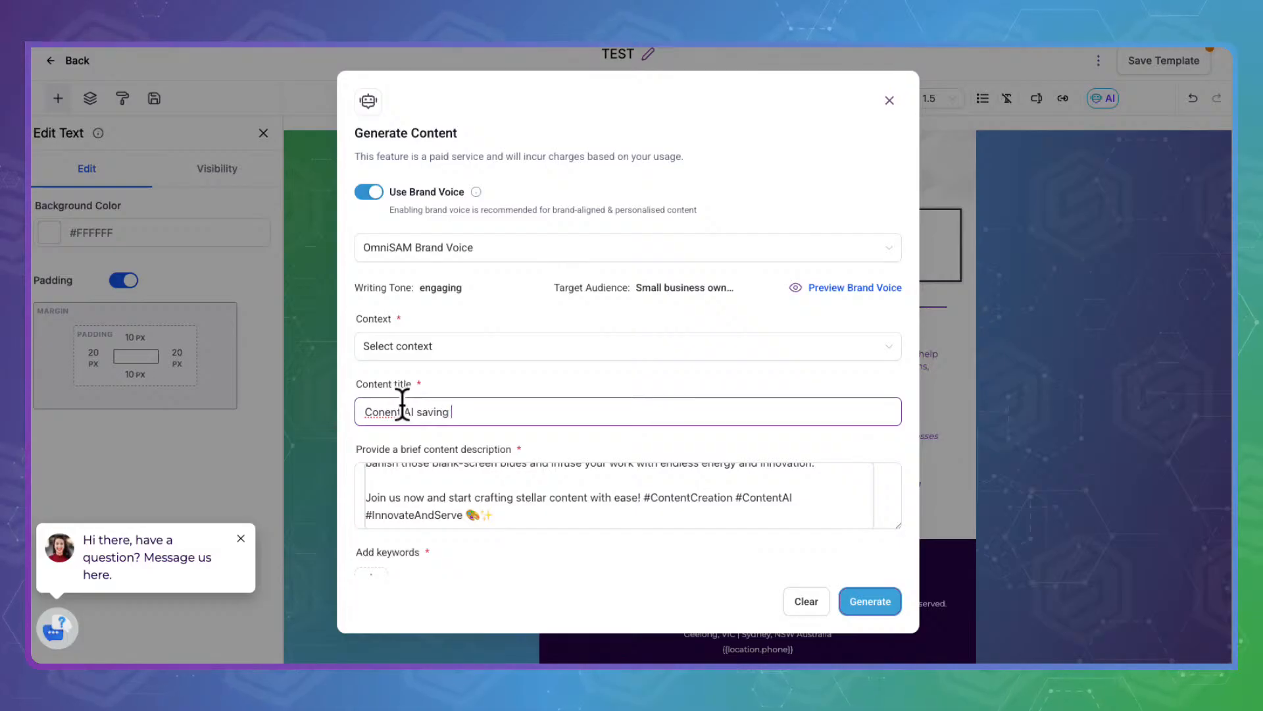
pyautogui.write(' time with OmniSAM')
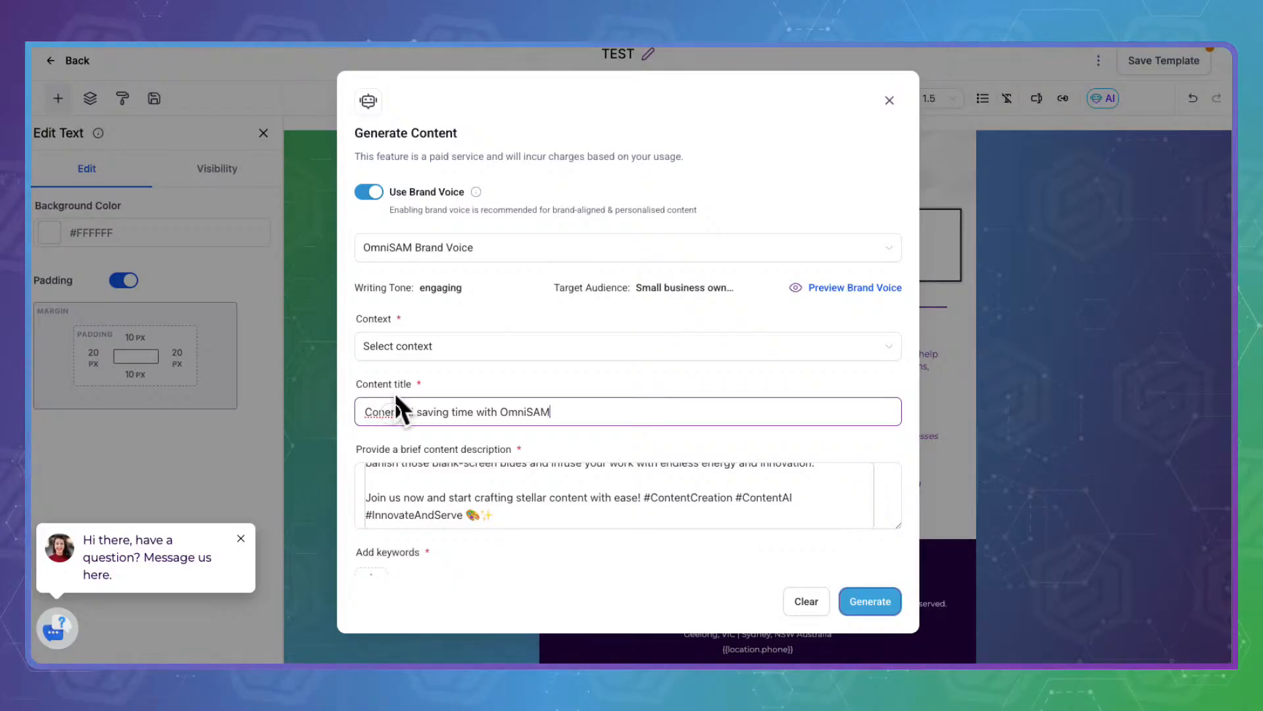
pyautogui.click(385, 411)
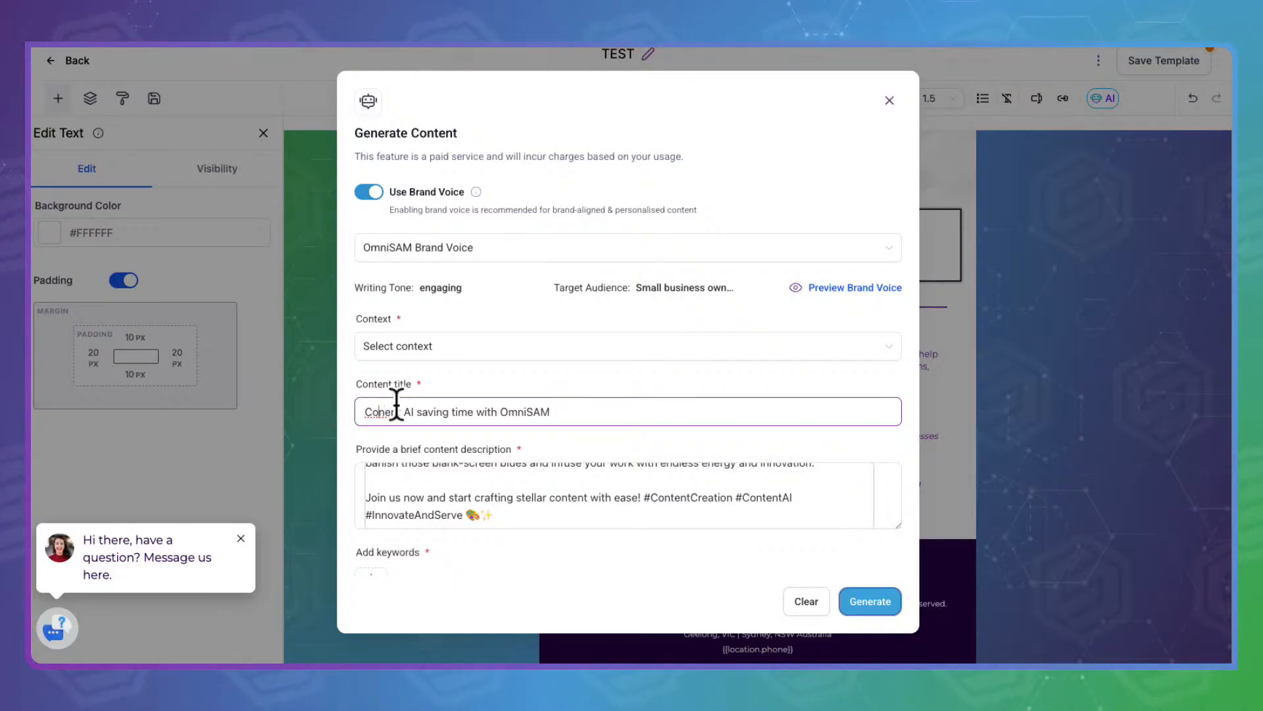
pyautogui.write('t')
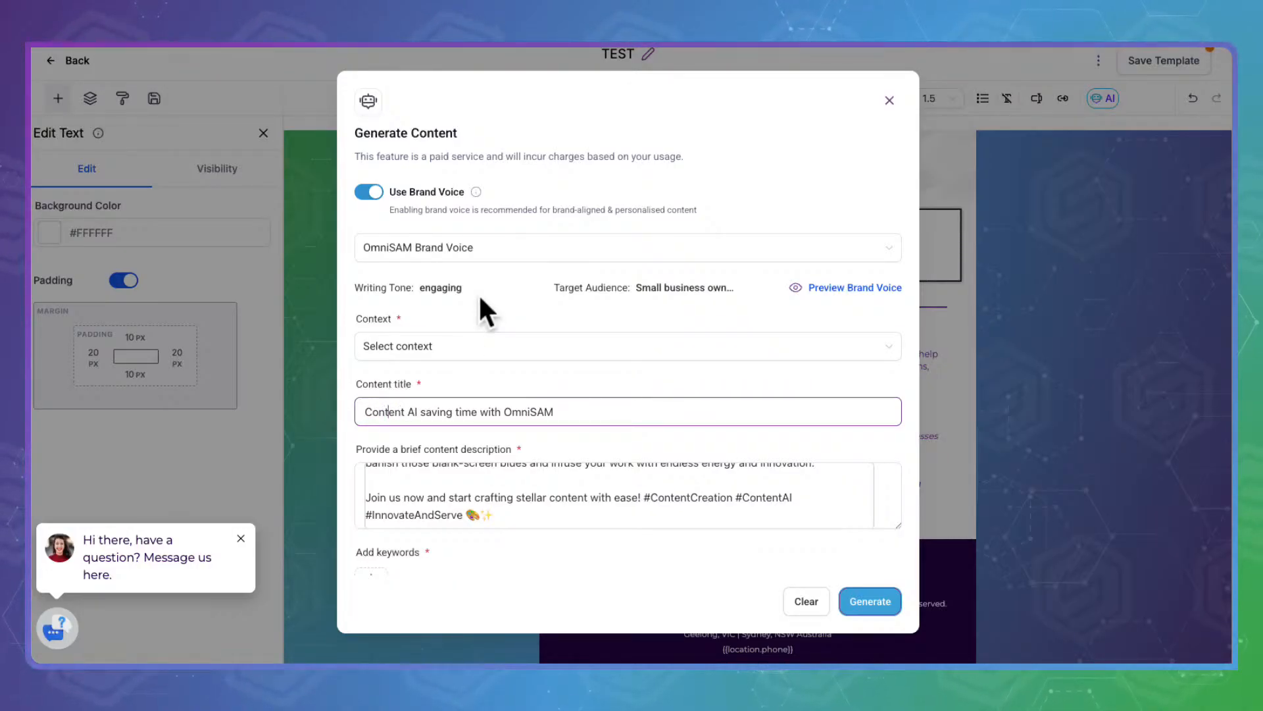
# - Add the keyword "content AI" to the content generation request
pyautogui.scroll(-3, 559, 400)
pyautogui.click(391, 413)
pyautogui.write('content AI')
pyautogui.press('Return')
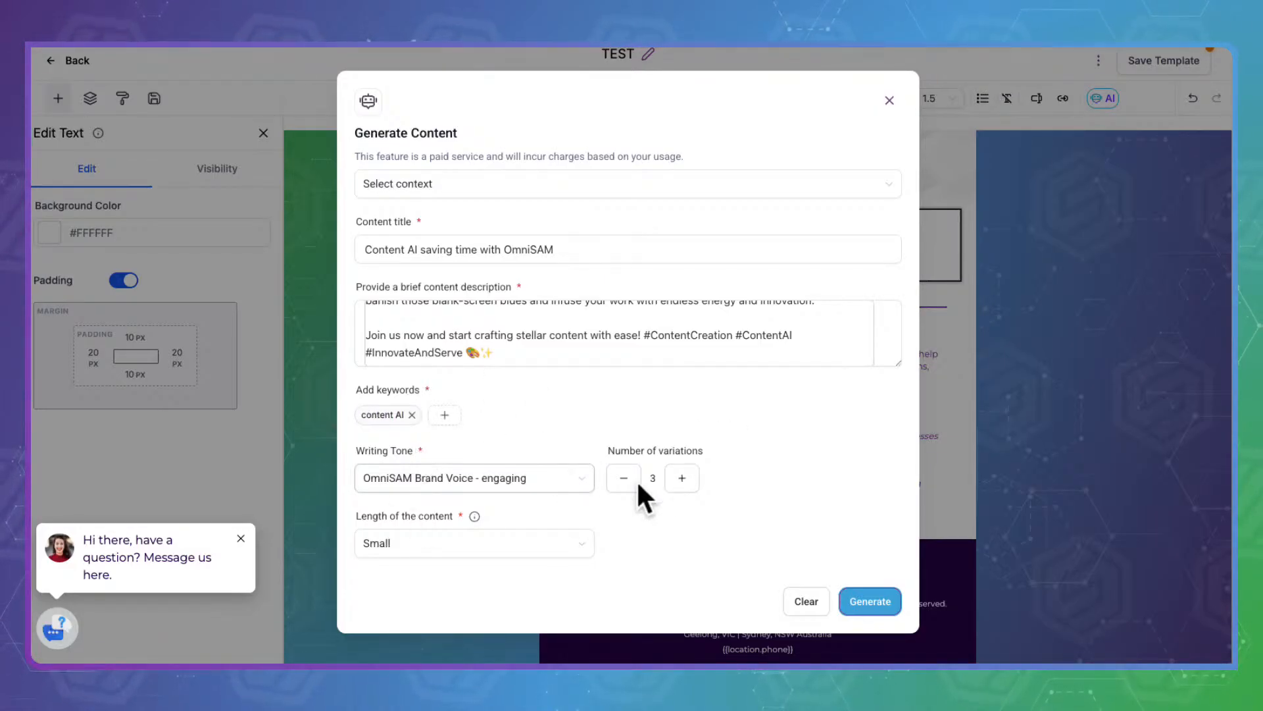
# - Set the content length to Custom Length with 500 words
pyautogui.click(436, 538)
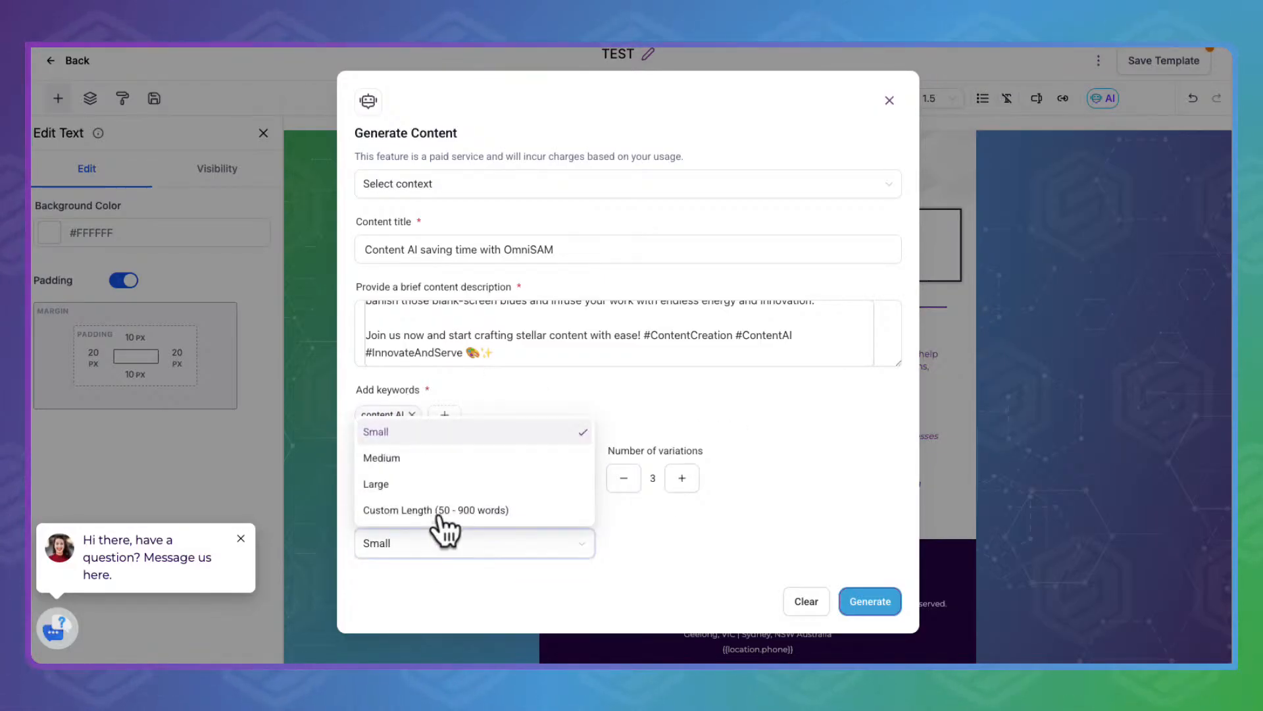
pyautogui.click(396, 508)
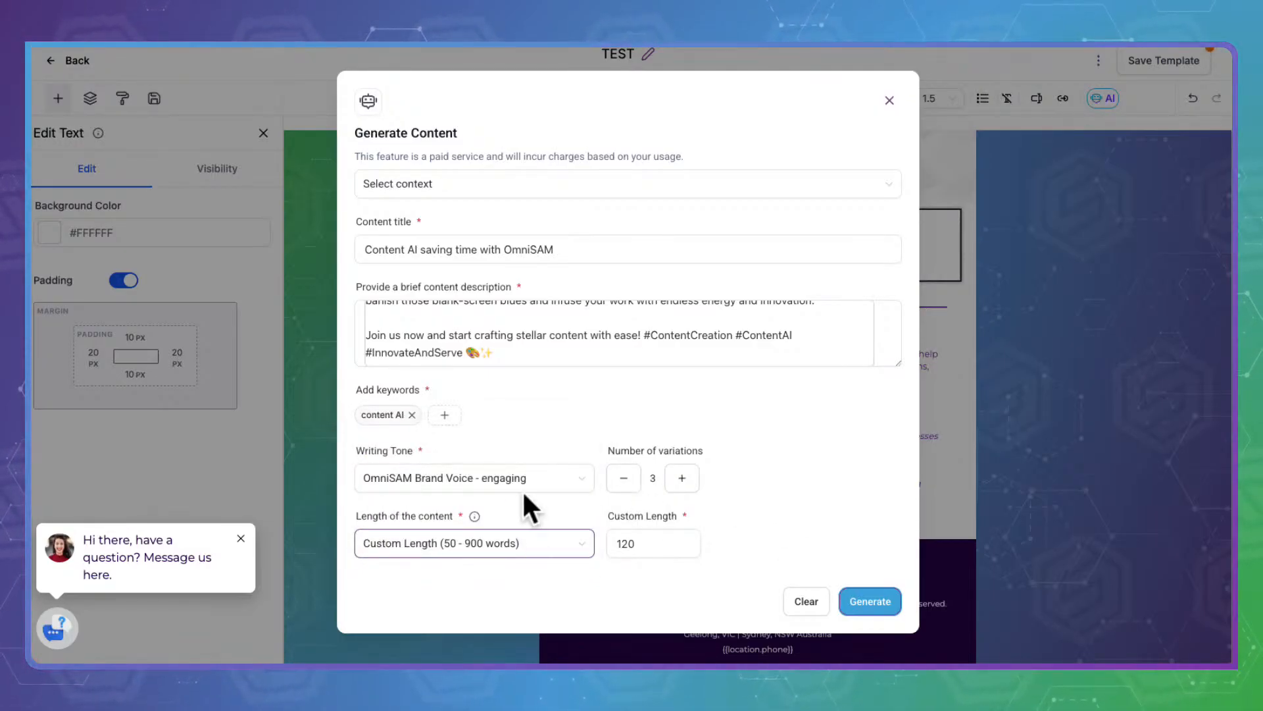
pyautogui.click(646, 543)
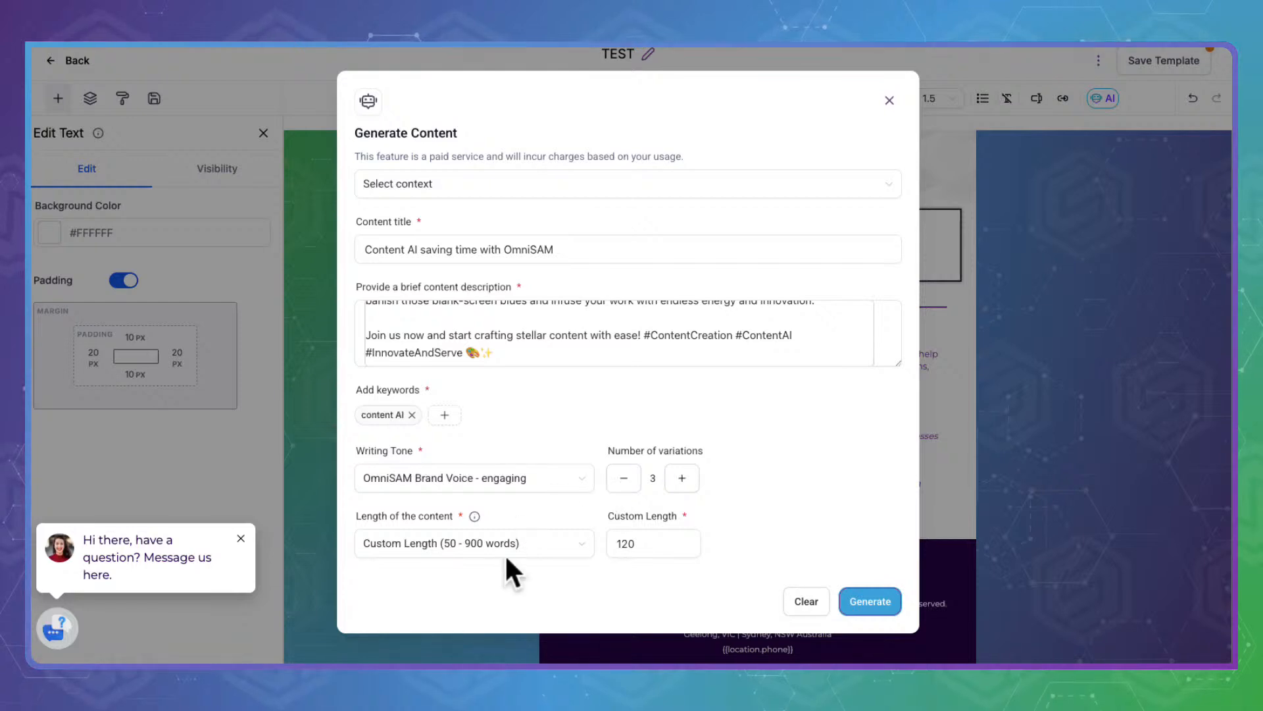
pyautogui.moveTo(642, 536); pyautogui.dragTo(556, 535)
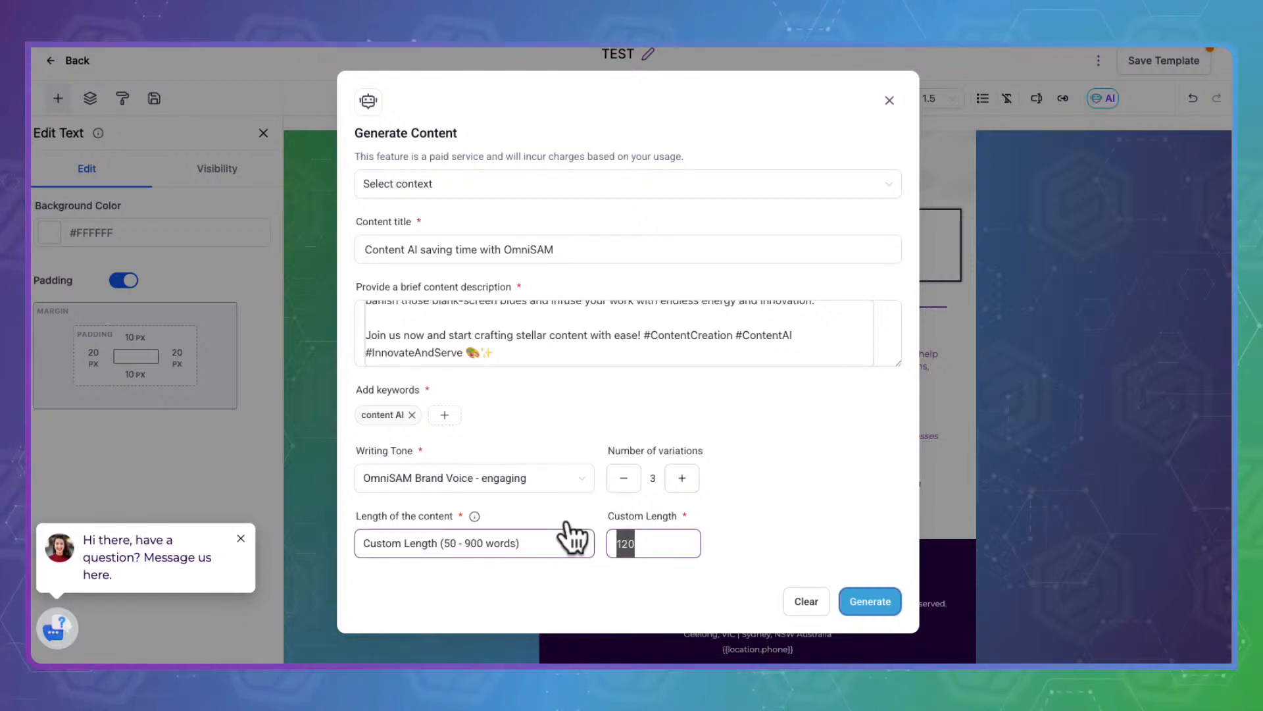
pyautogui.write('500')
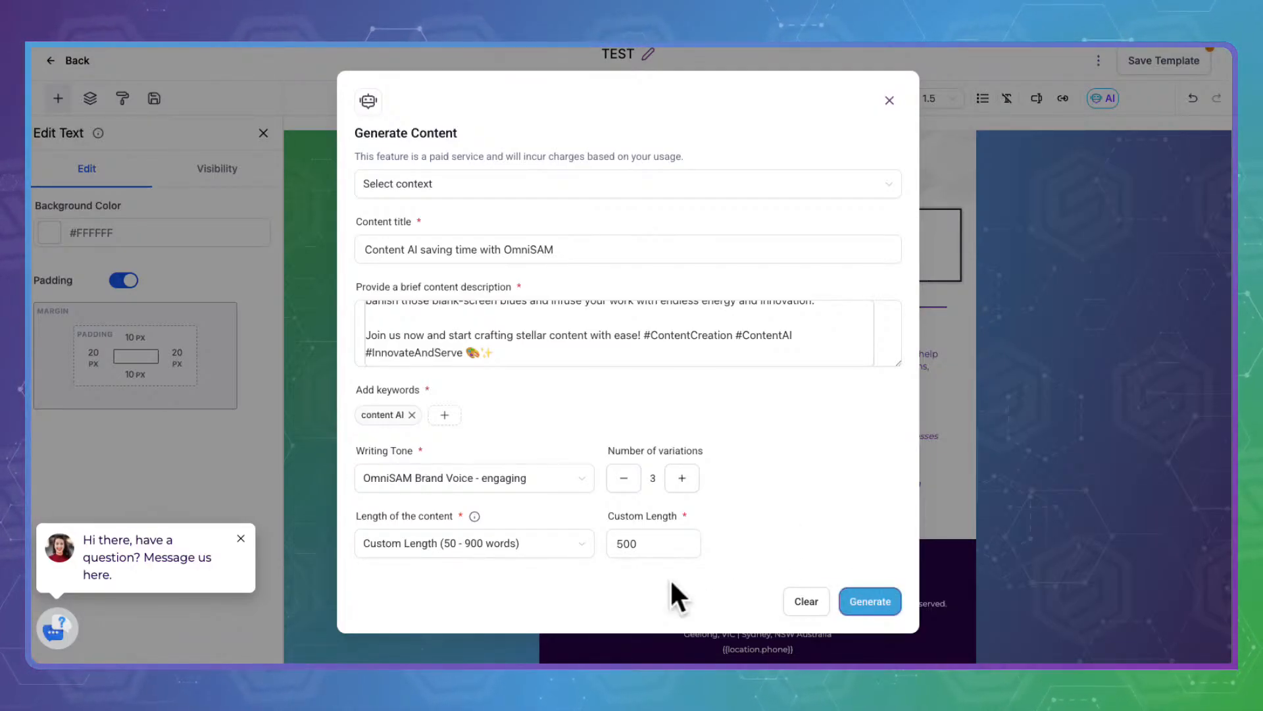
# - Review the available email contexts and set the context to Coupon/Discount
pyautogui.scroll(3, 401, 387)
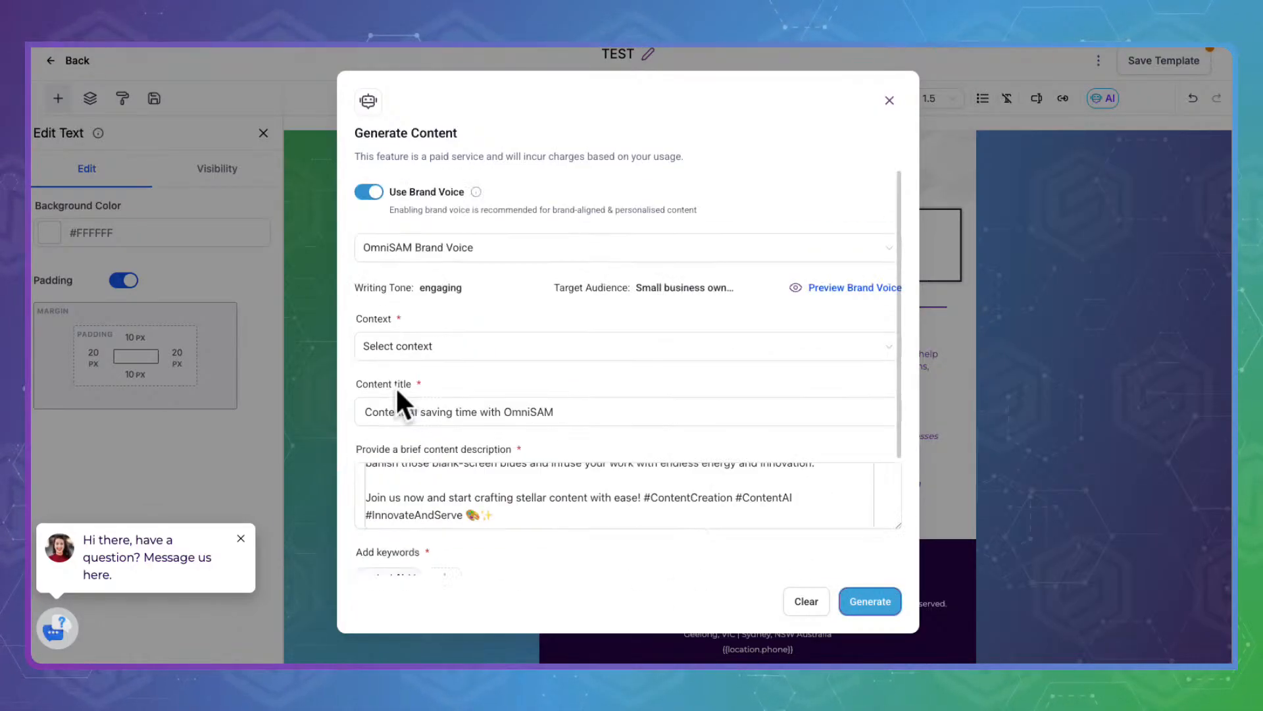
pyautogui.scroll(-3, 519, 427)
pyautogui.scroll(3, 517, 418)
pyautogui.click(435, 336)
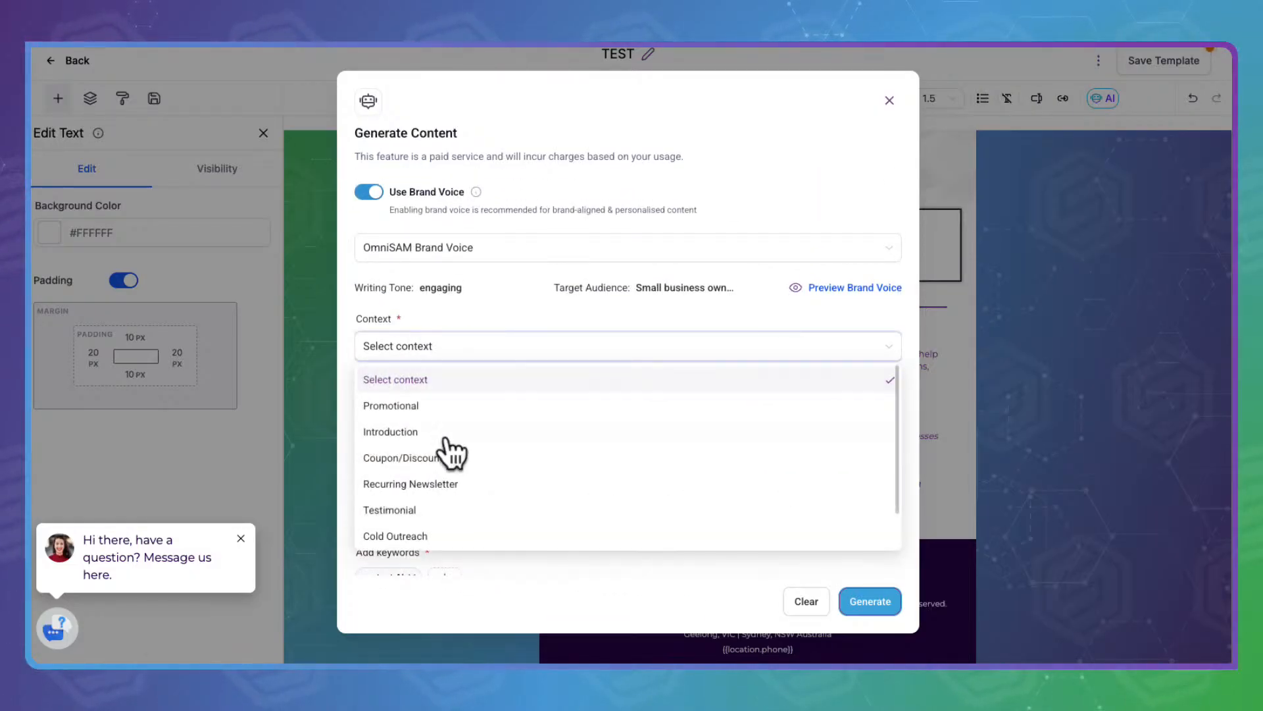
pyautogui.scroll(-1, 443, 500)
pyautogui.scroll(1, 441, 477)
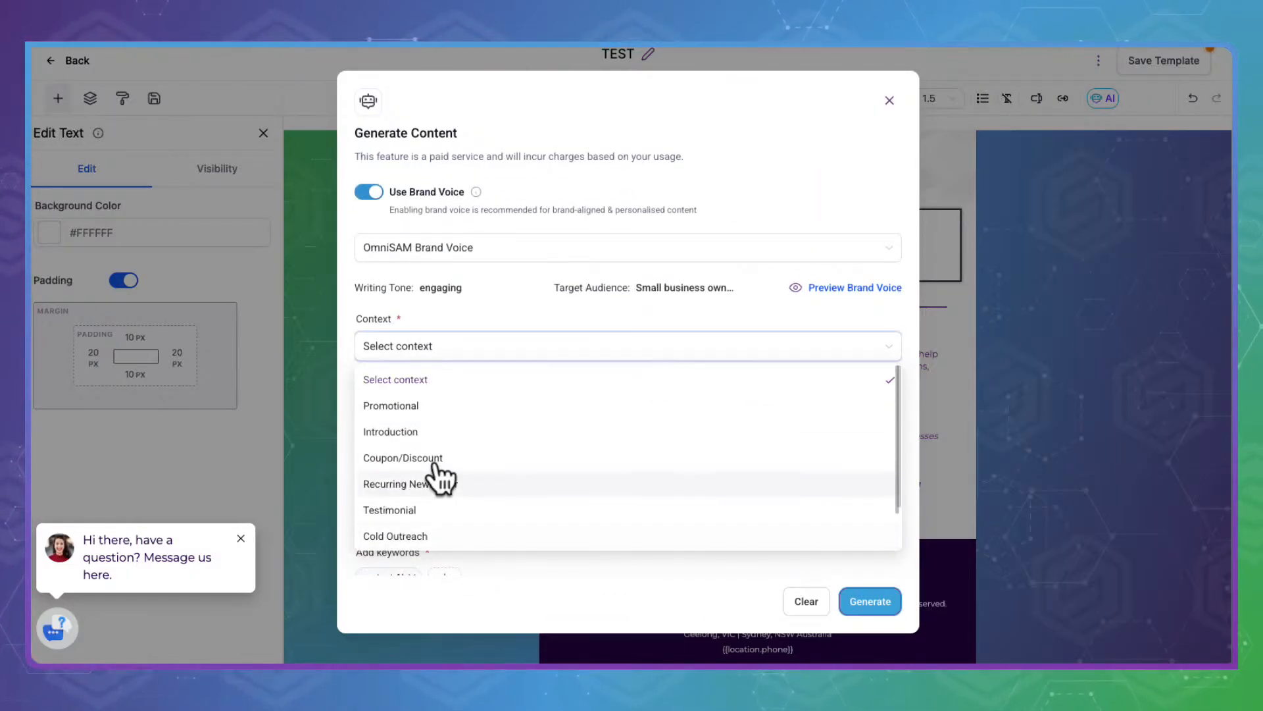
pyautogui.click(484, 293)
pyautogui.click(433, 345)
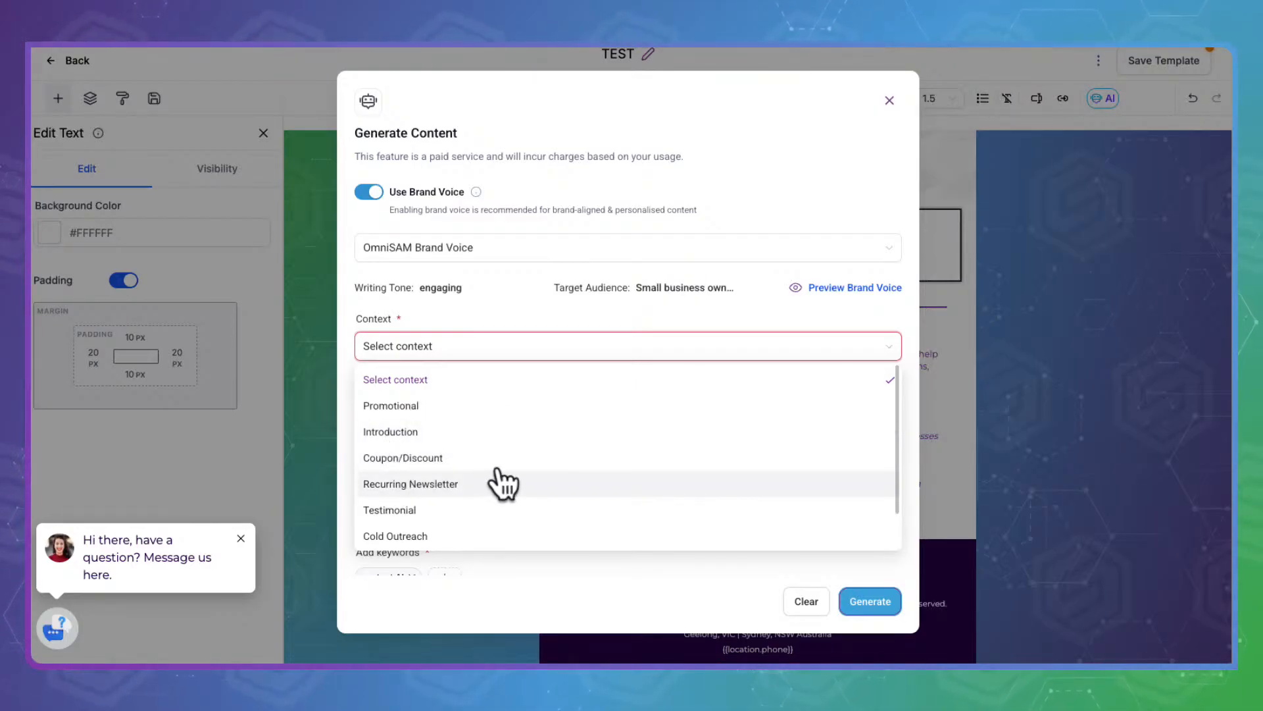
pyautogui.scroll(-1, 500, 480)
pyautogui.scroll(-1, 457, 467)
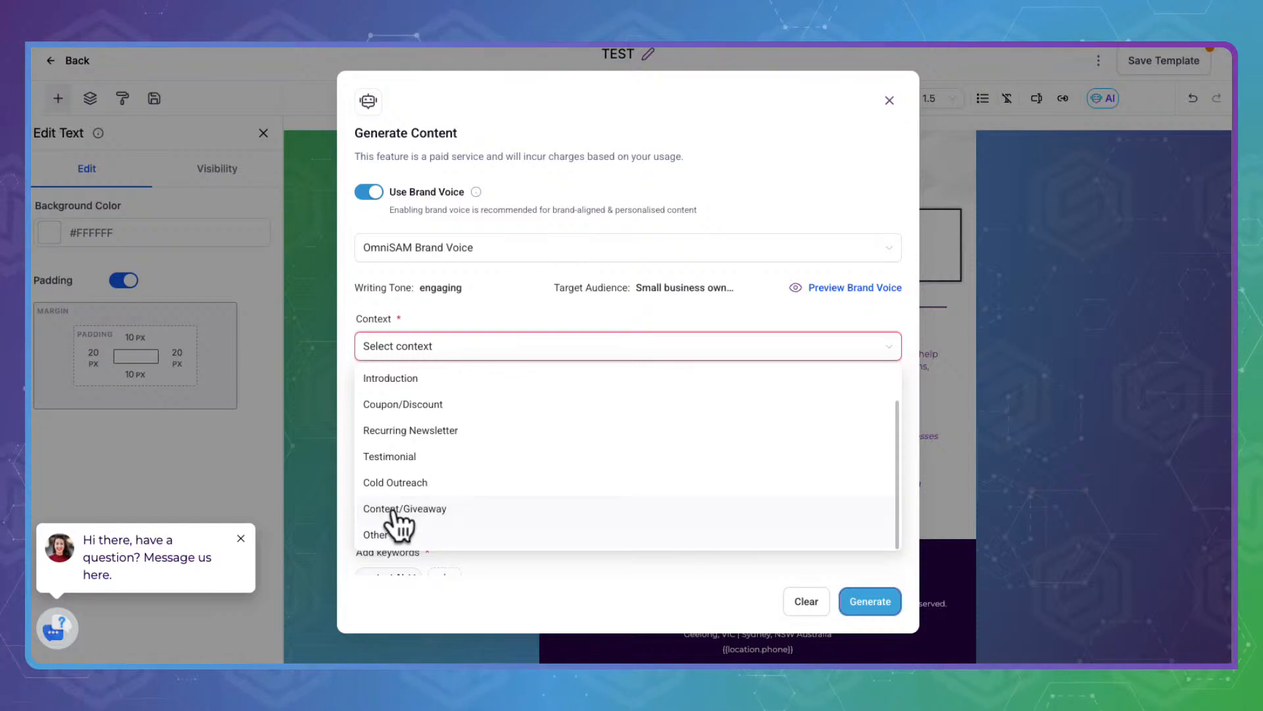
pyautogui.scroll(1, 453, 453)
pyautogui.scroll(1, 453, 454)
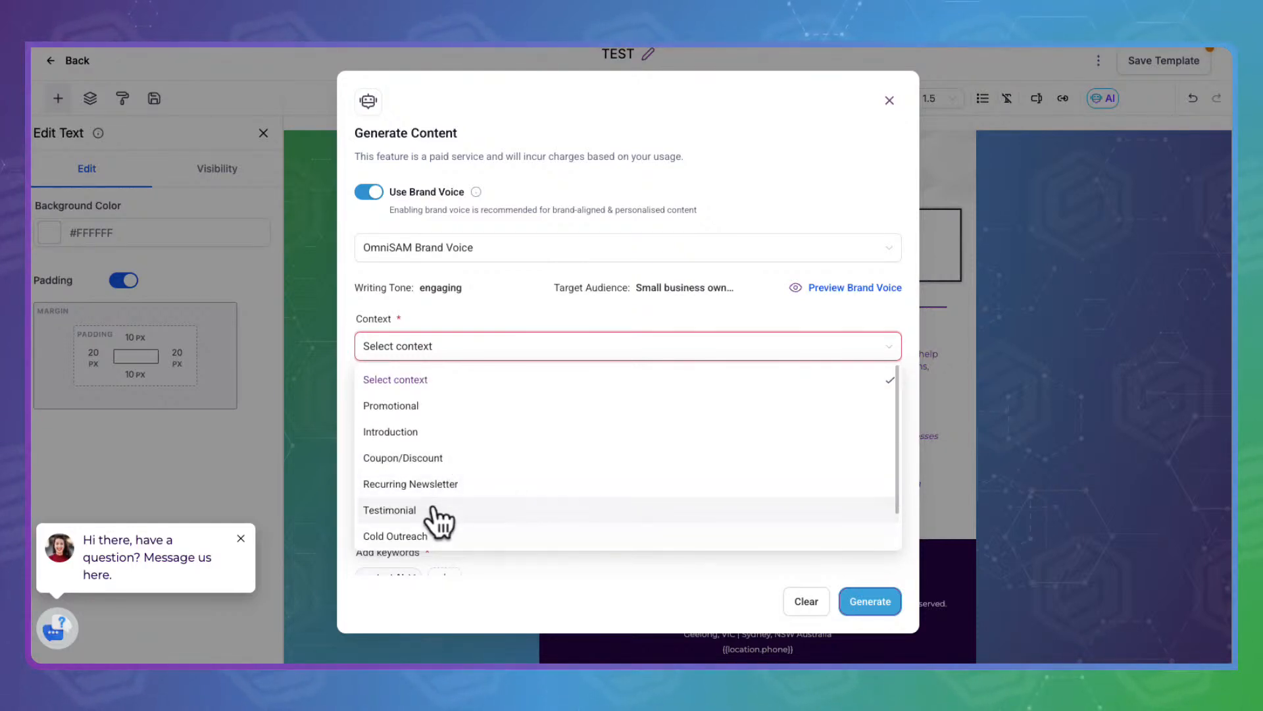
pyautogui.click(411, 454)
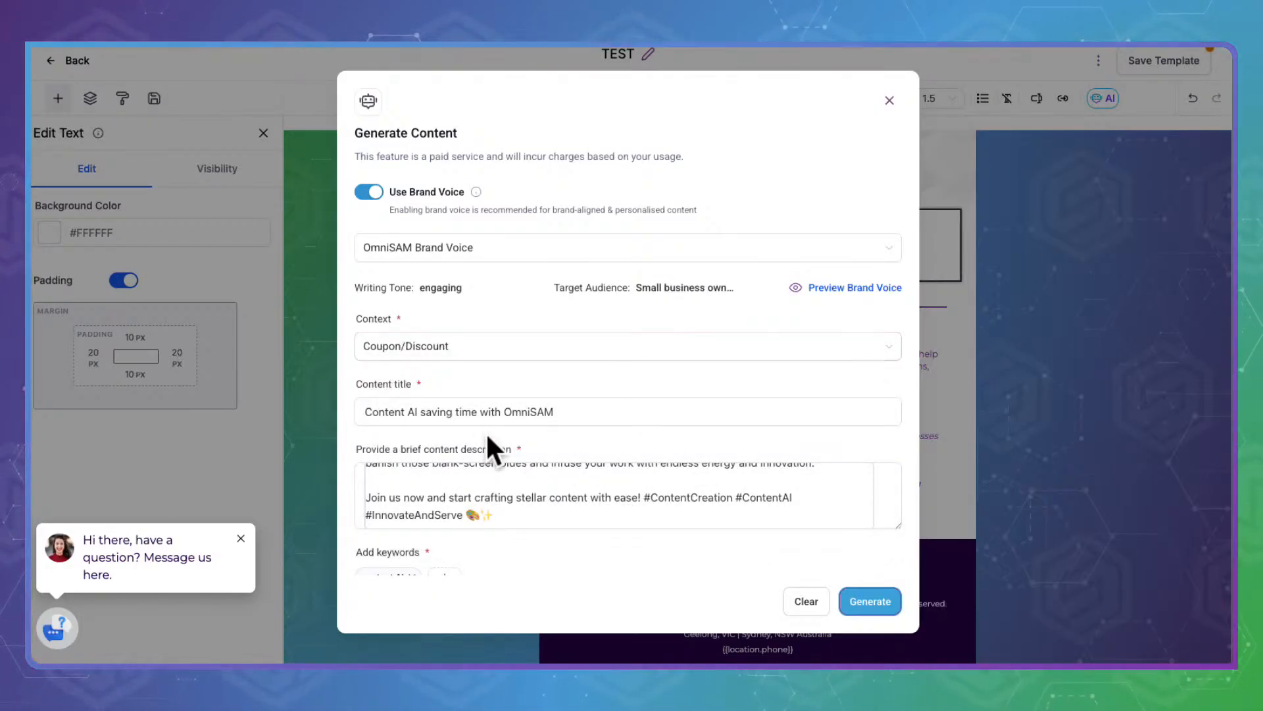
# - Append the line "Trial AI Employee for free for 30 day in the month of June" to the content description
pyautogui.scroll(-3, 486, 431)
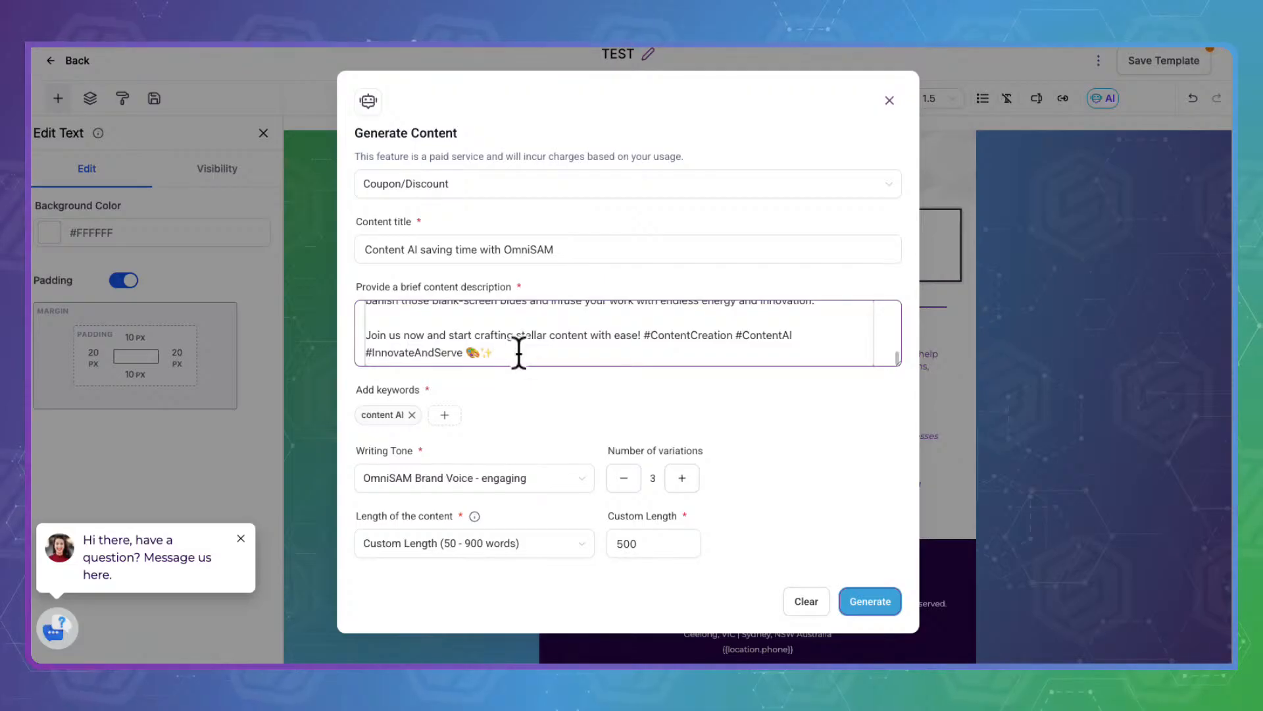
pyautogui.press('Return')
pyautogui.press('Return')
pyautogui.write('Trial AI')
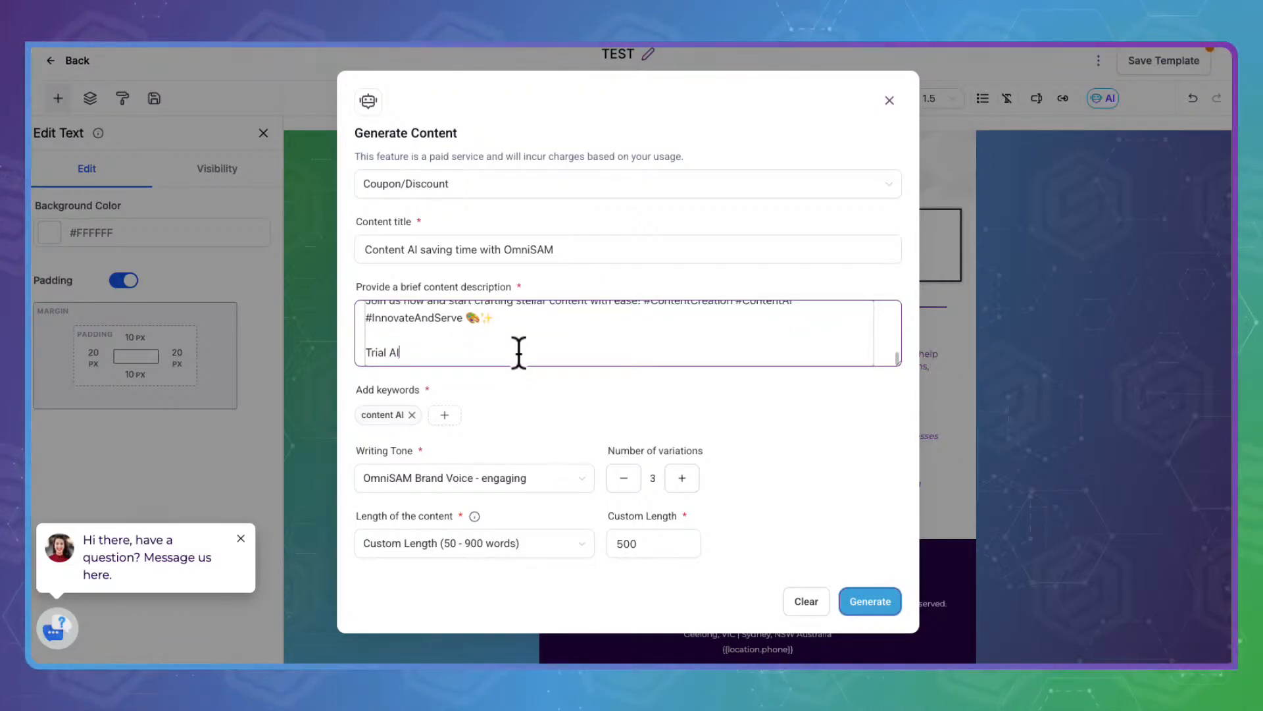
pyautogui.write(' Employee for free f')
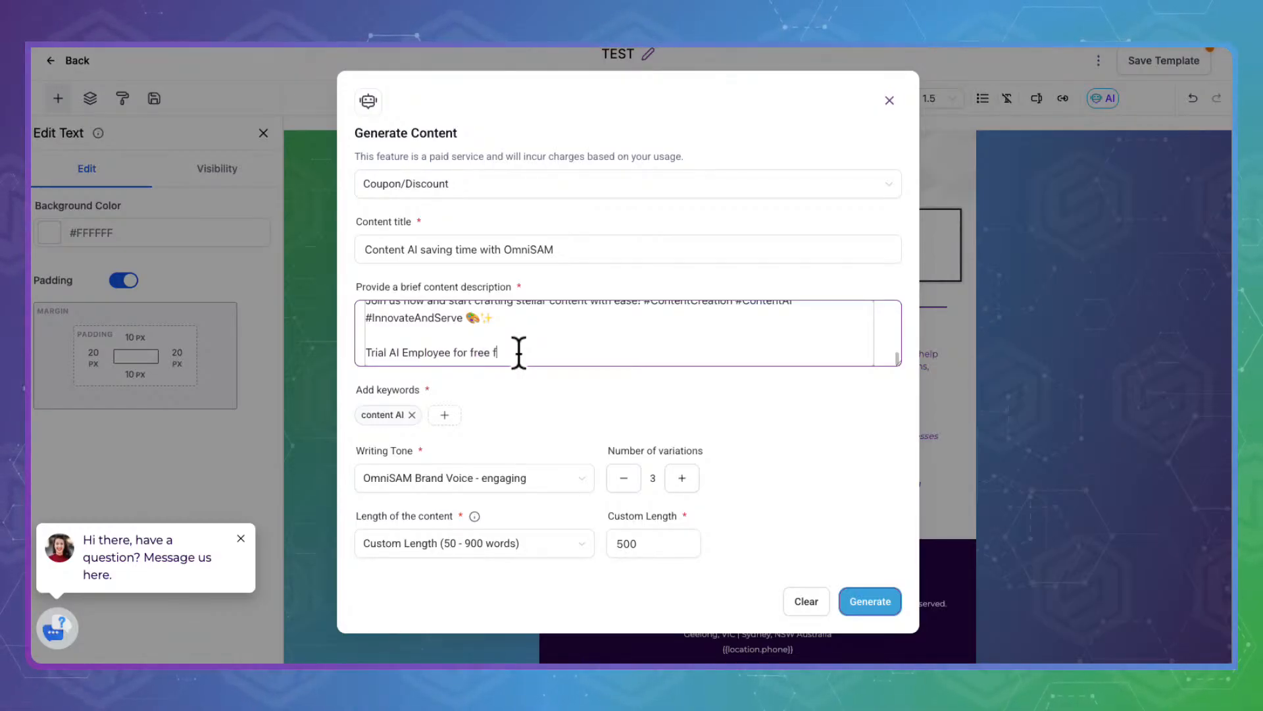
pyautogui.write('or 30 day in the ')
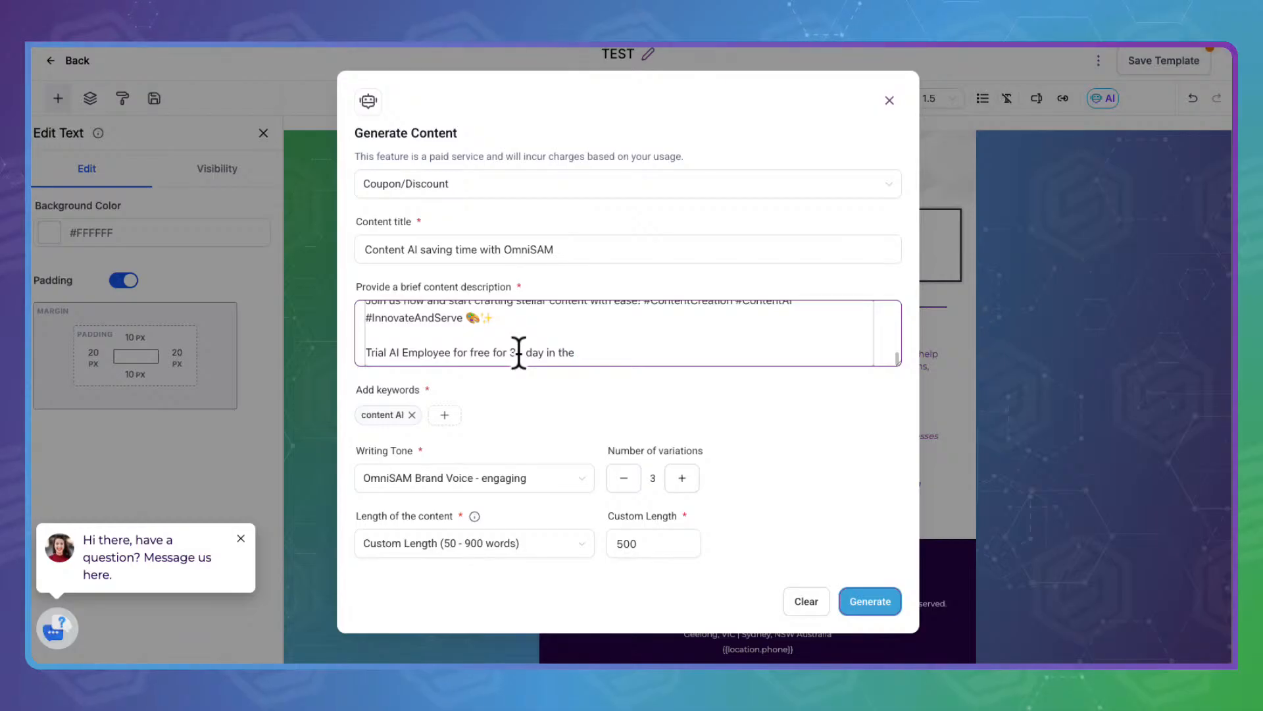
pyautogui.write('month of June')
pyautogui.moveTo(663, 396); pyautogui.dragTo(676, 422)
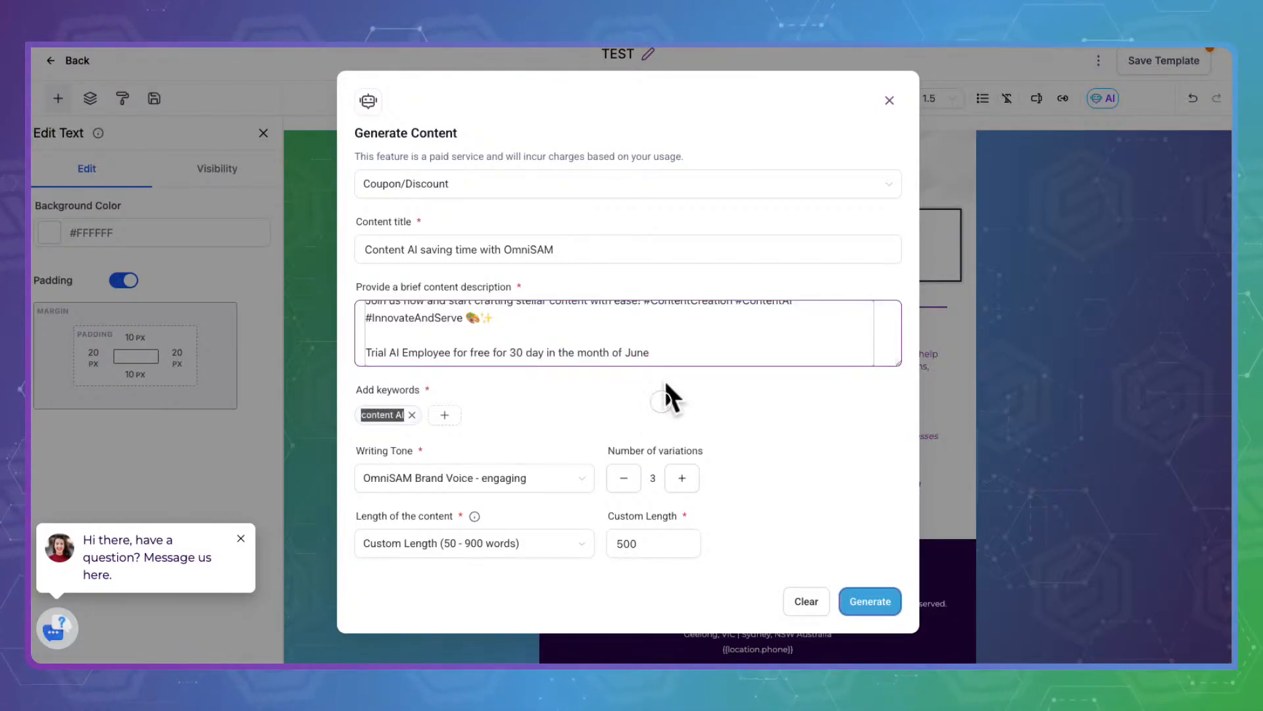
# - Generate three variations of the coupon/discount email content from the completed request
pyautogui.click(870, 600)
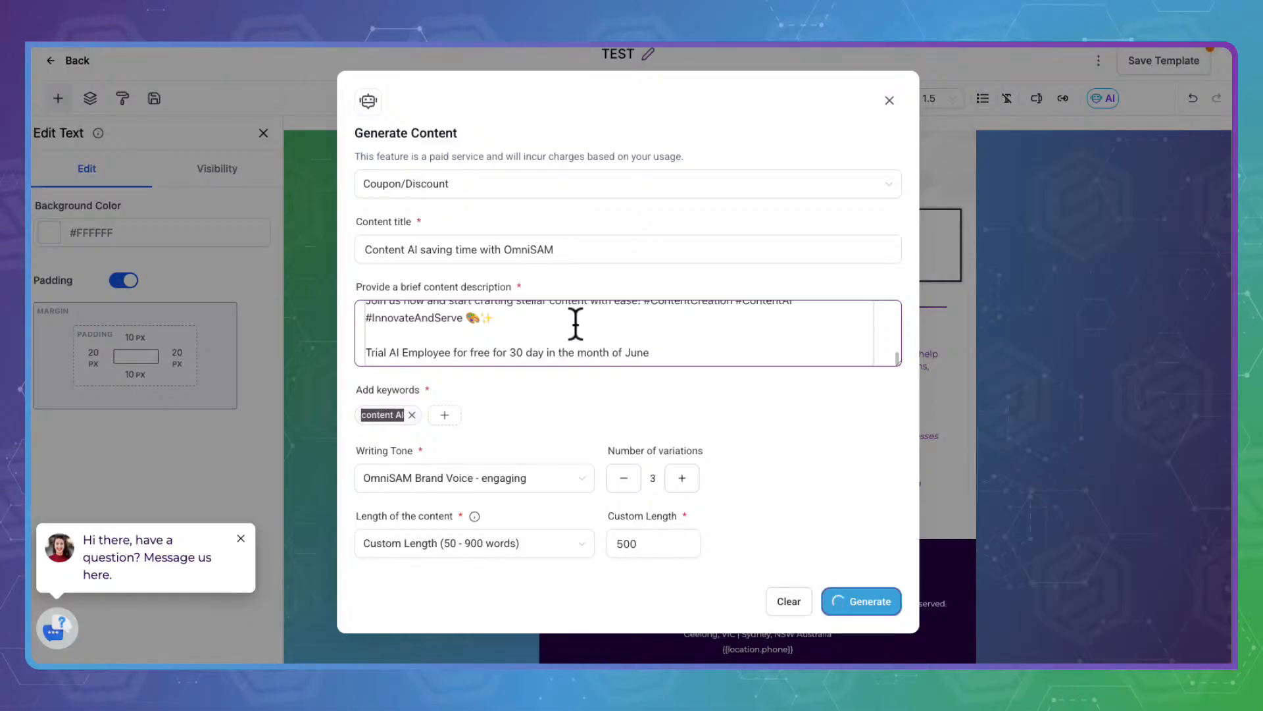
pyautogui.scroll(-3, 322, 319)
pyautogui.scroll(3, 323, 320)
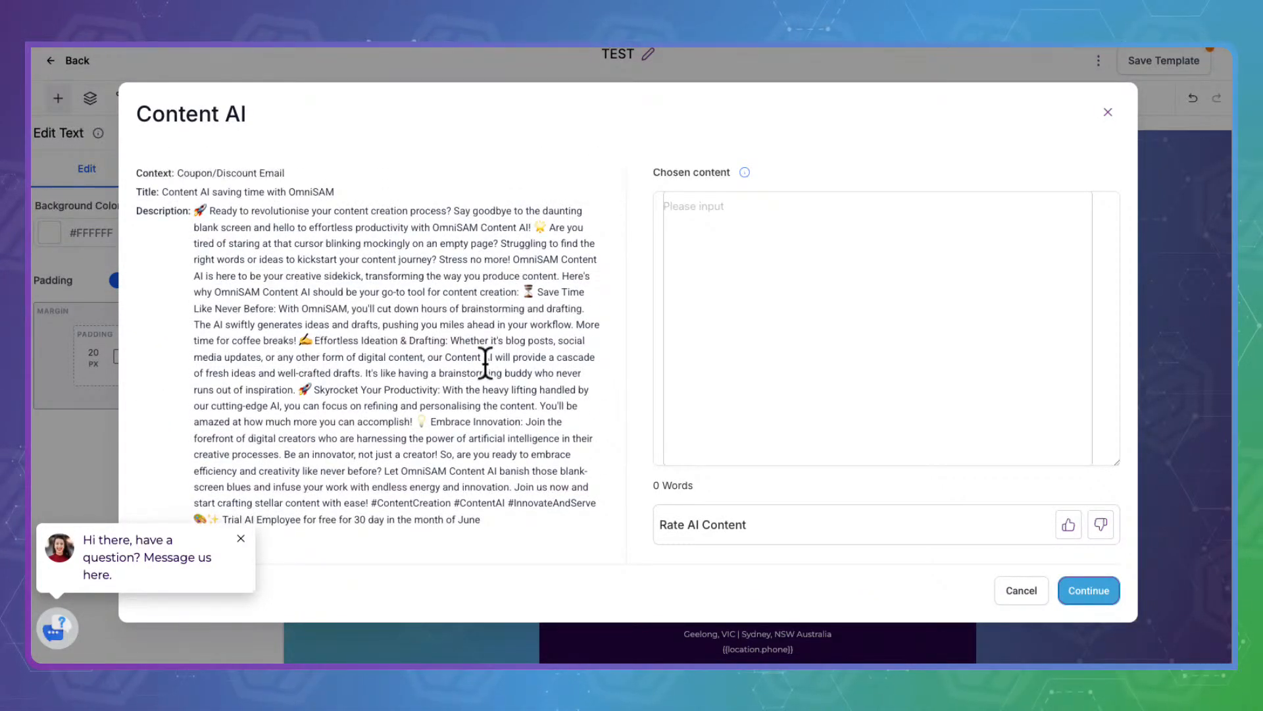
# - Review the generated variations, choose content variation 2, and insert it into the email template's text block
pyautogui.scroll(-15, 485, 362)
pyautogui.scroll(-10, 485, 361)
pyautogui.scroll(-10, 485, 362)
pyautogui.scroll(-10, 487, 365)
pyautogui.scroll(-1, 485, 355)
pyautogui.click(571, 428)
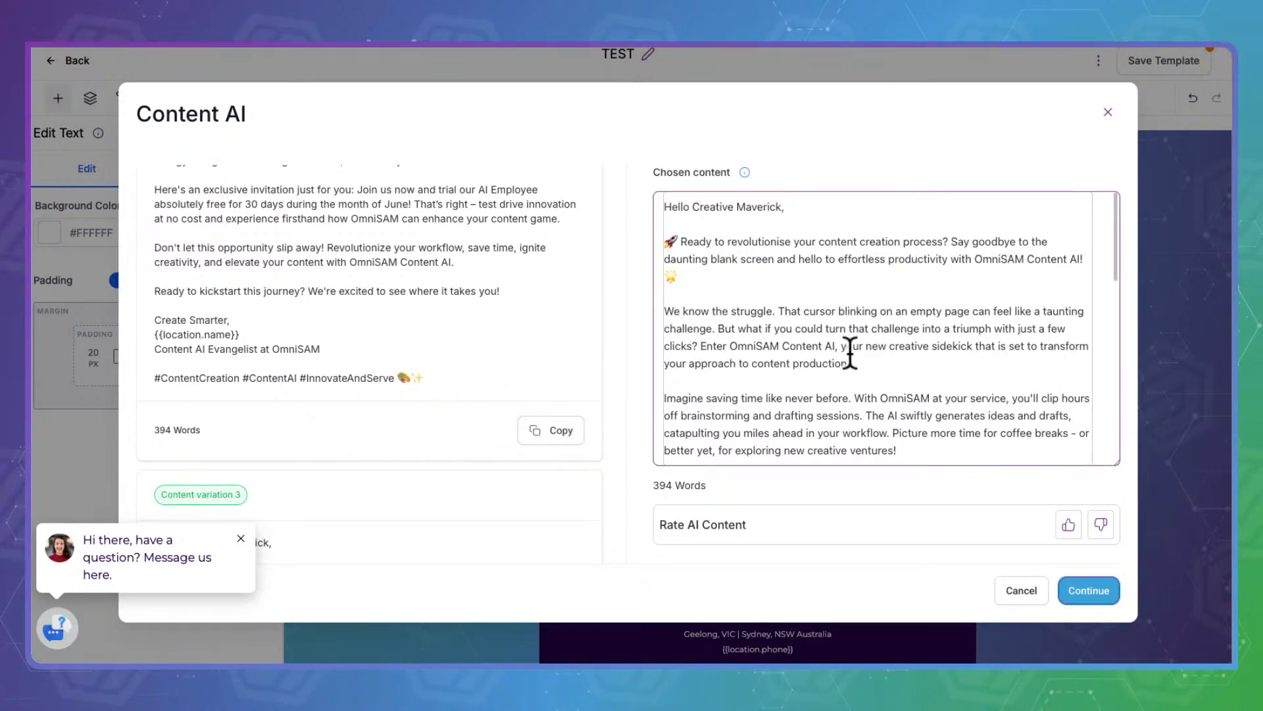
pyautogui.click(1105, 588)
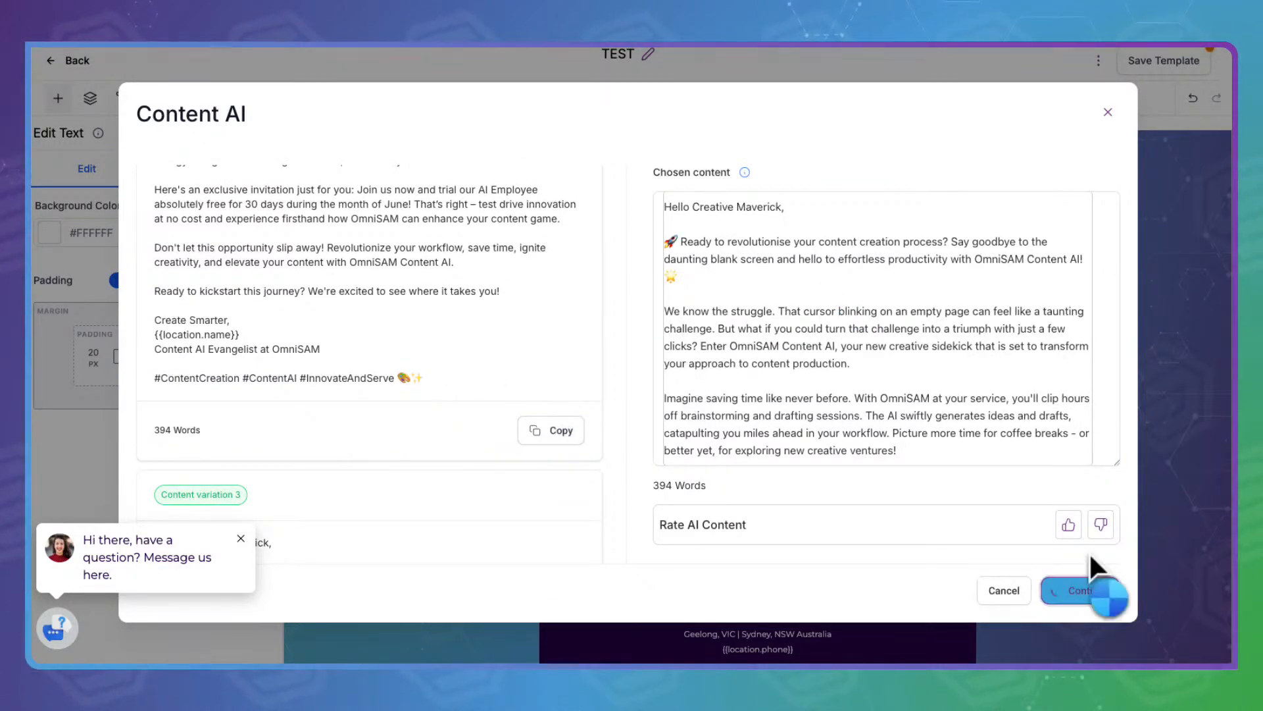
# - Look over the inserted email copy, and close the earlier generated content on the Content AI overview page
pyautogui.scroll(-2, 721, 454)
pyautogui.scroll(-3, 721, 460)
pyautogui.scroll(5, 721, 460)
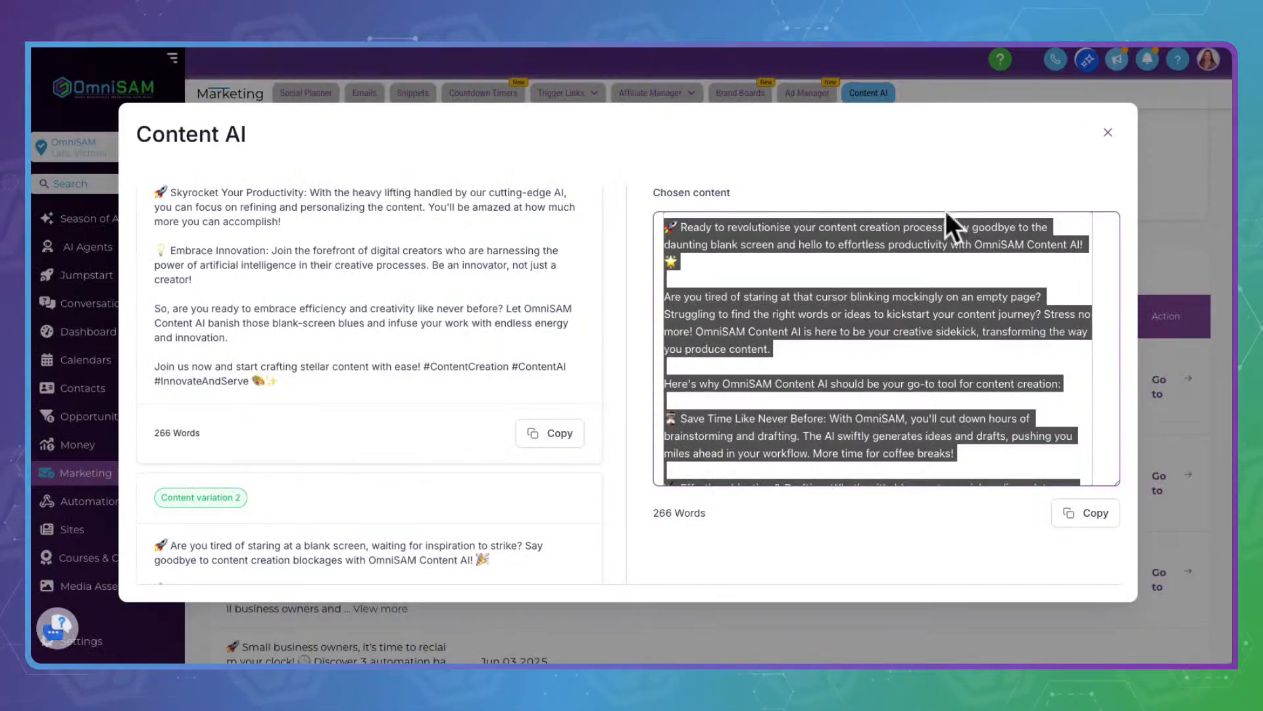
pyautogui.click(1108, 132)
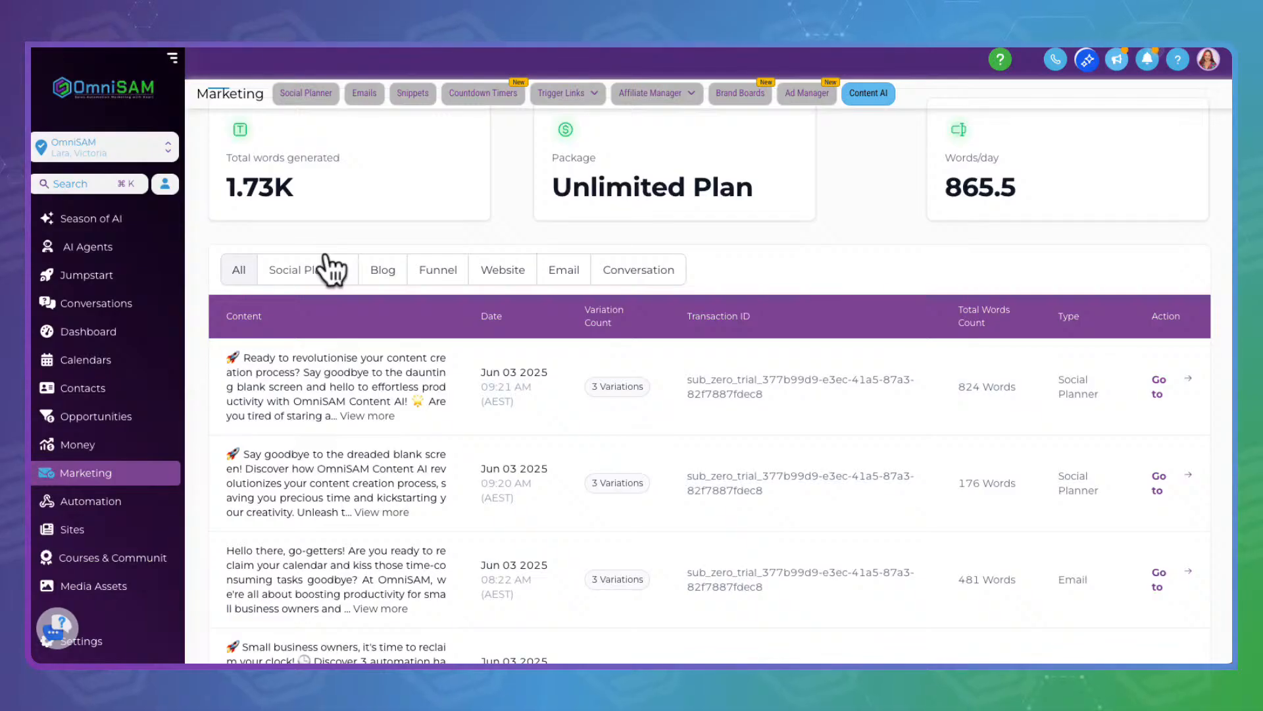